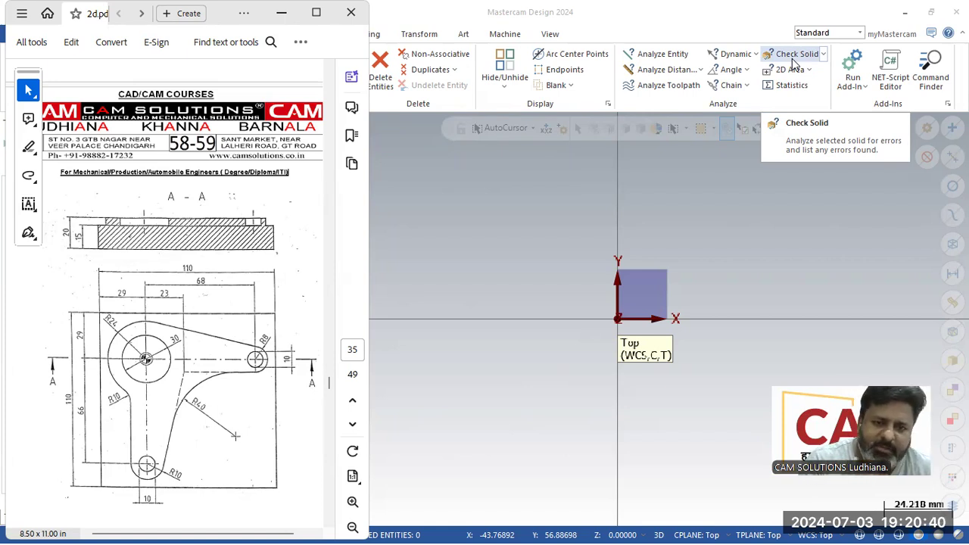
- Switch to Mastercam and draw a centre-anchored rectangle at the origin, about 76 mm wide and 86 mm high
{"action": "left_click", "coordinate": [557, 282]}
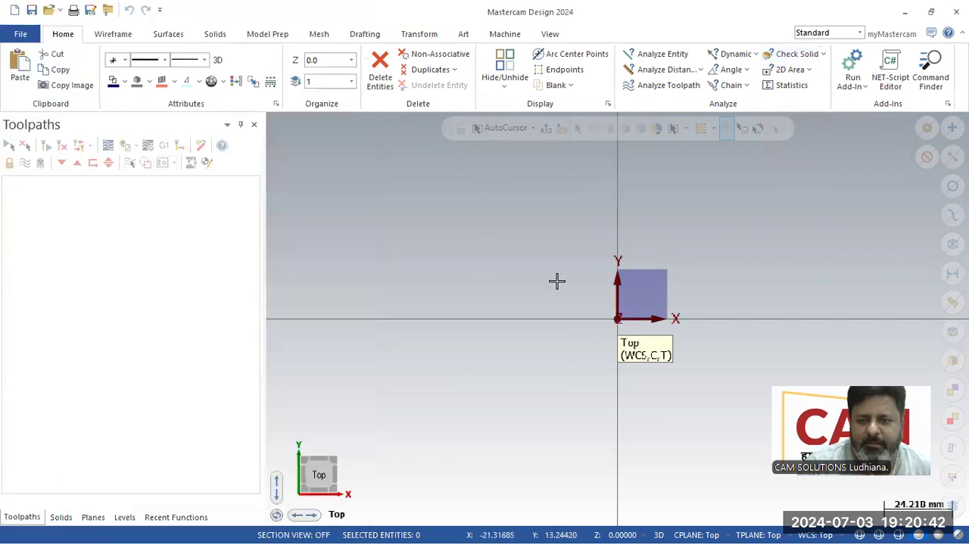
{"action": "left_click", "coordinate": [113, 35]}
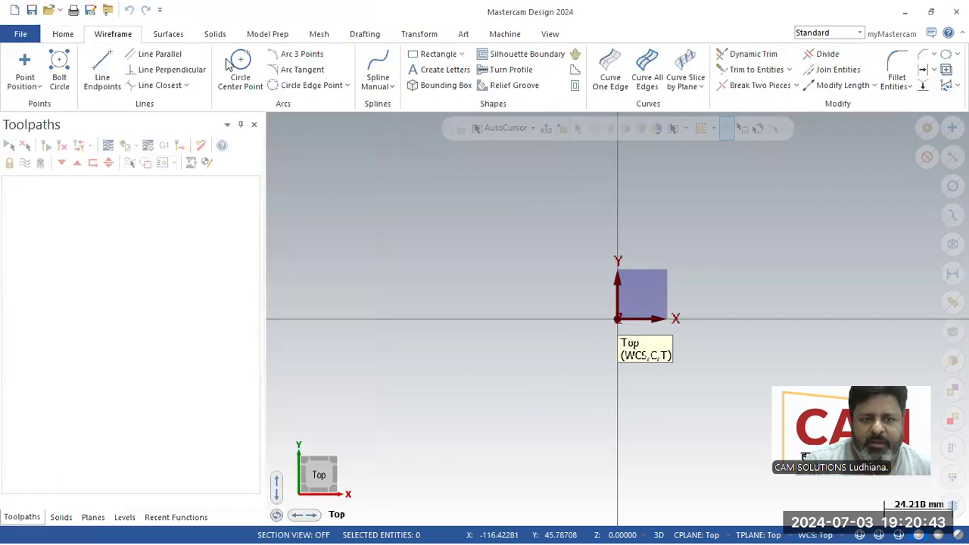
{"action": "left_click", "coordinate": [411, 57]}
{"action": "left_click", "coordinate": [64, 322]}
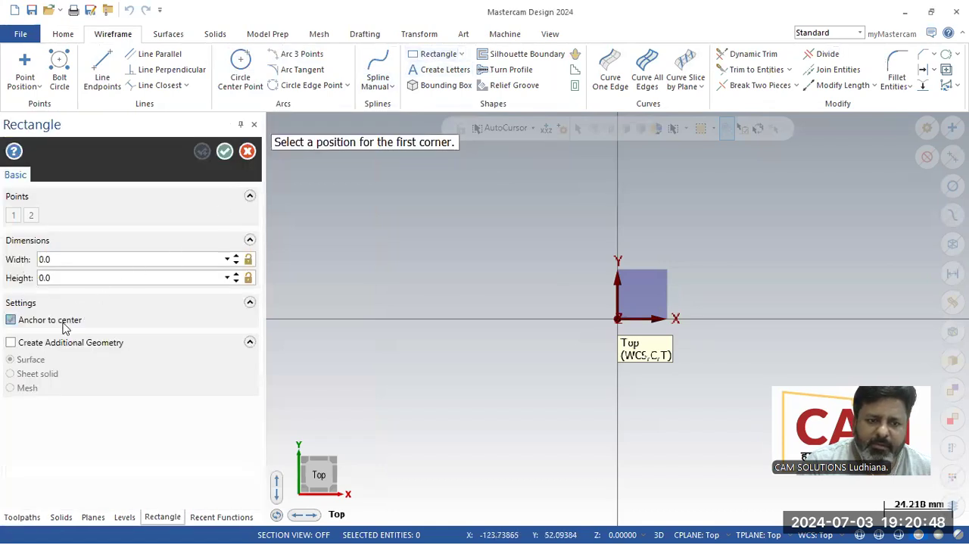
{"action": "left_click", "coordinate": [618, 318]}
{"action": "left_click", "coordinate": [725, 198]}
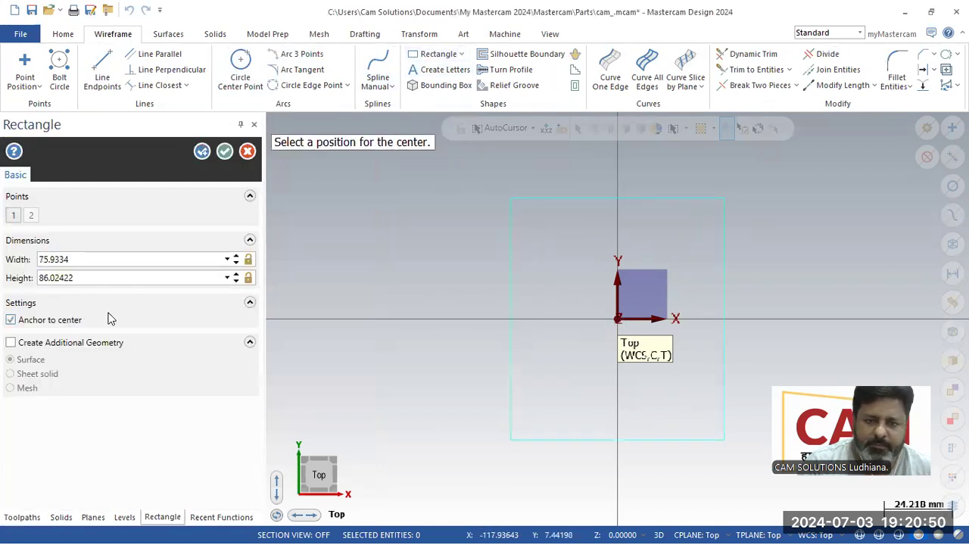
- Set the rectangle's width and height to 110 mm each and finish it
{"action": "left_click", "coordinate": [137, 259]}
{"action": "type", "text": "110"}
{"action": "key", "text": "Return"}
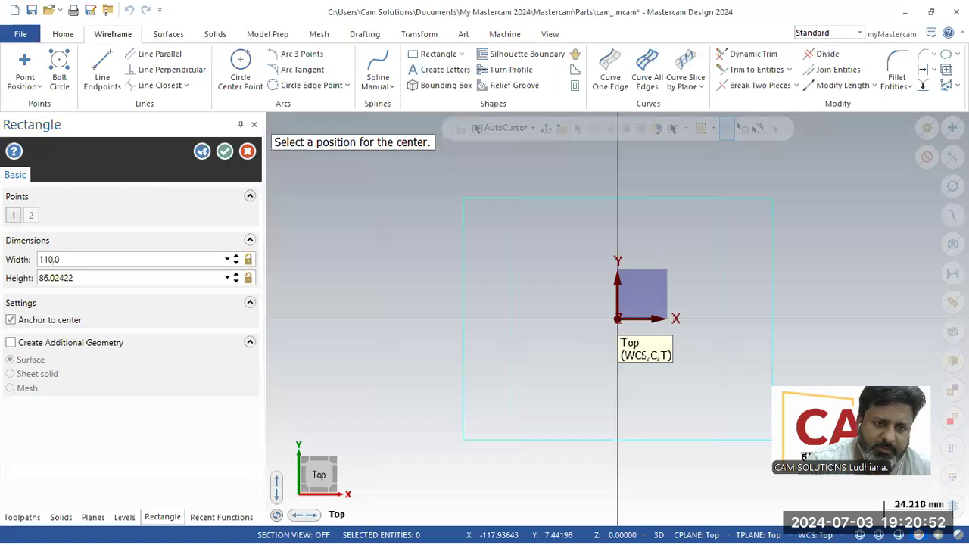
{"action": "key", "text": "Tab"}
{"action": "type", "text": "110"}
{"action": "key", "text": "Return"}
{"action": "left_click", "coordinate": [225, 152]}
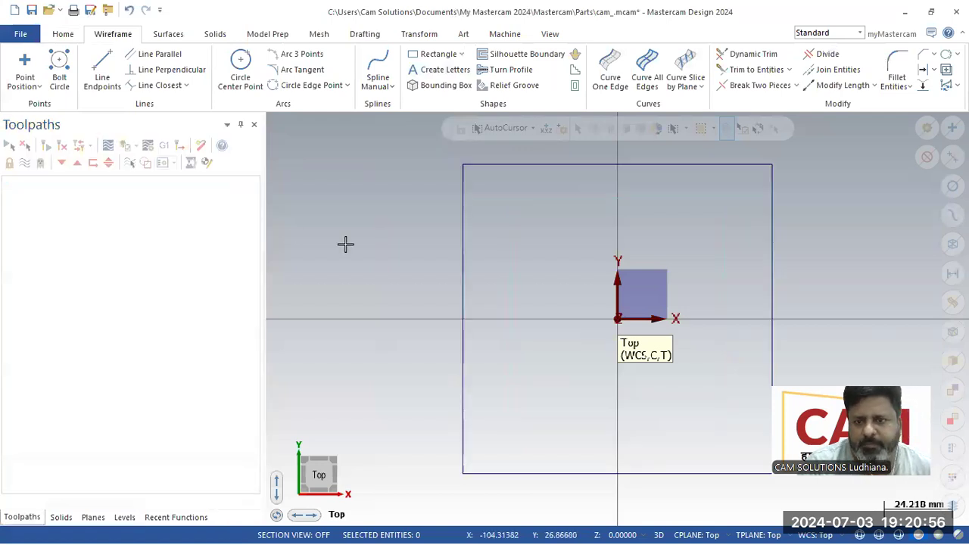
{"action": "right_click", "coordinate": [365, 258]}
{"action": "left_click", "coordinate": [401, 368]}
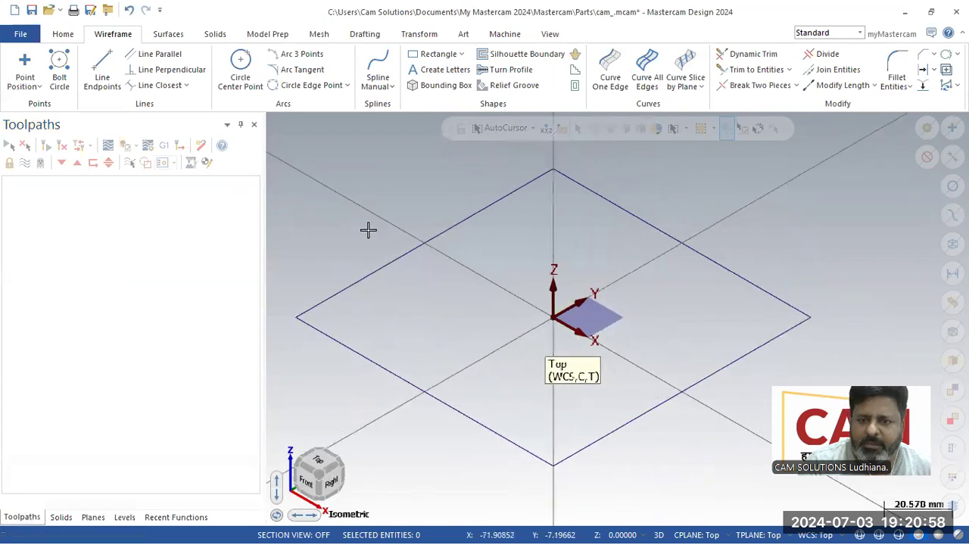
{"action": "right_click", "coordinate": [416, 223]}
{"action": "left_click", "coordinate": [445, 302]}
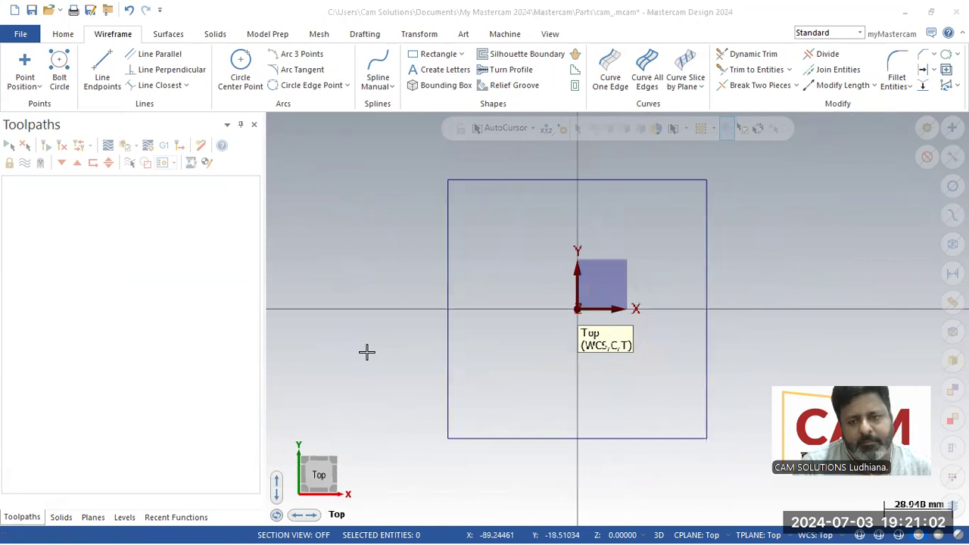
- Check the PDF drawing, and offset copies of the square's left and top edges 29 mm inward
{"action": "left_click", "coordinate": [657, 527]}
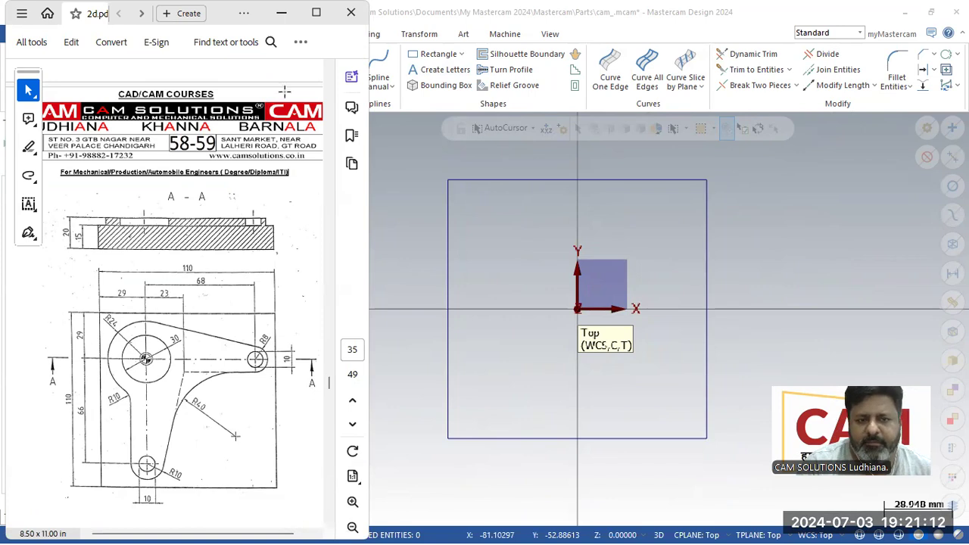
{"action": "left_click", "coordinate": [281, 13]}
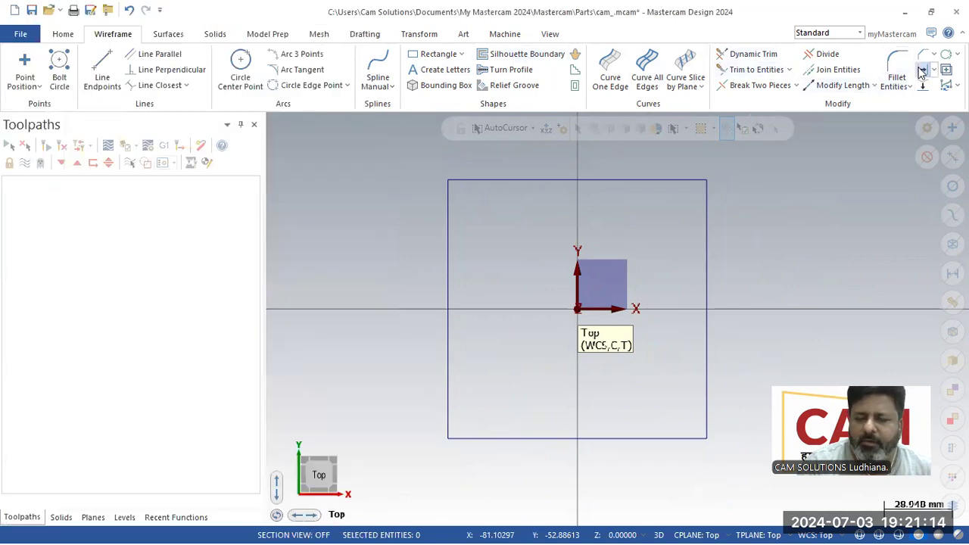
{"action": "type", "text": "29.0"}
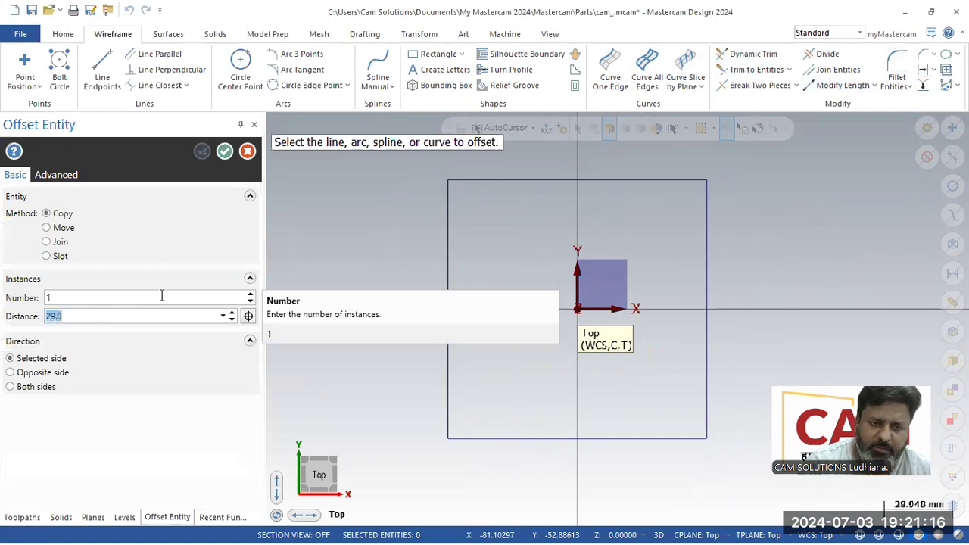
{"action": "left_click", "coordinate": [449, 263]}
{"action": "left_click", "coordinate": [510, 188]}
{"action": "left_click", "coordinate": [507, 182]}
{"action": "left_click", "coordinate": [481, 231]}
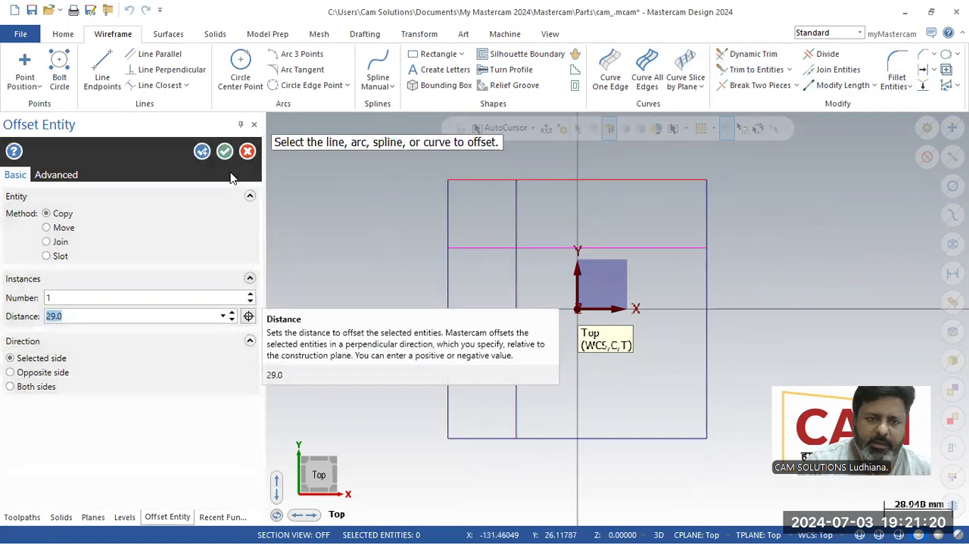
{"action": "left_click", "coordinate": [202, 156]}
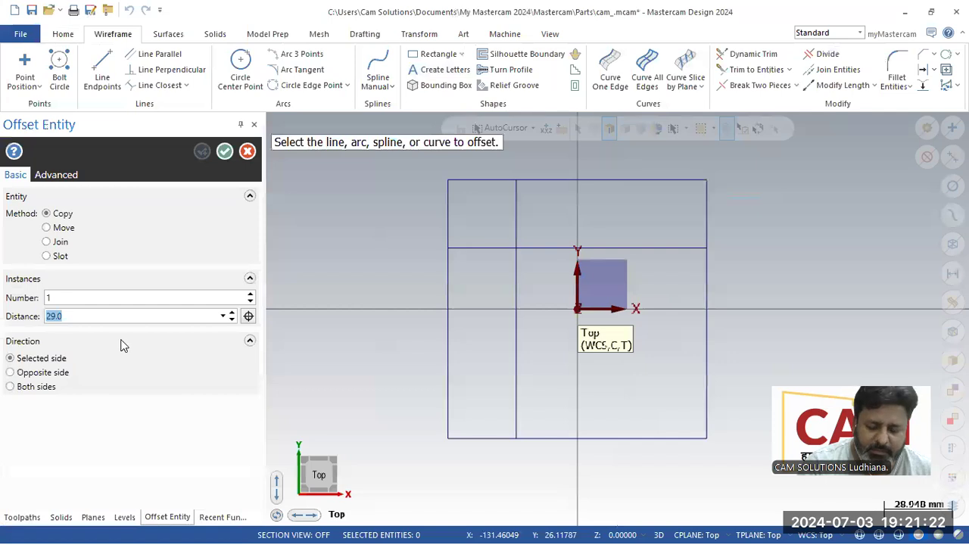
- Offset a copy of the inner horizontal line 66 mm downward
{"action": "left_click", "coordinate": [521, 248]}
{"action": "left_click", "coordinate": [538, 283]}
{"action": "left_click", "coordinate": [202, 153]}
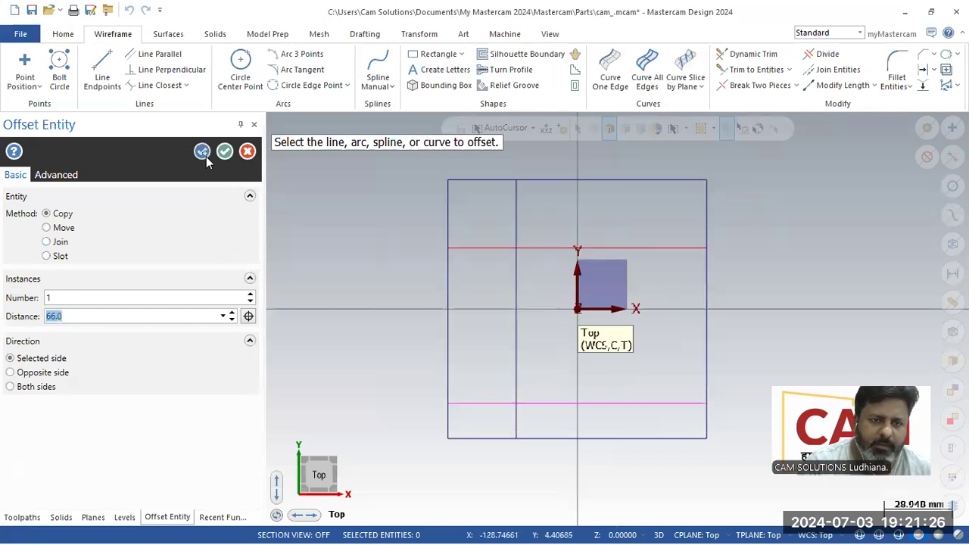
- Check the PDF drawing, and offset a copy of the inner vertical line 68 mm toward the right edge
{"action": "key", "text": "alt+Tab"}
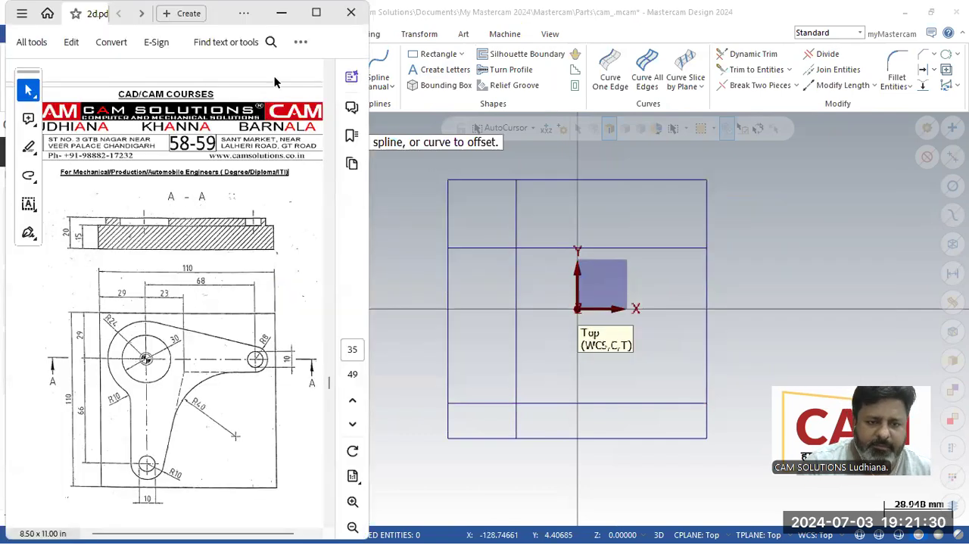
{"action": "left_click", "coordinate": [281, 13]}
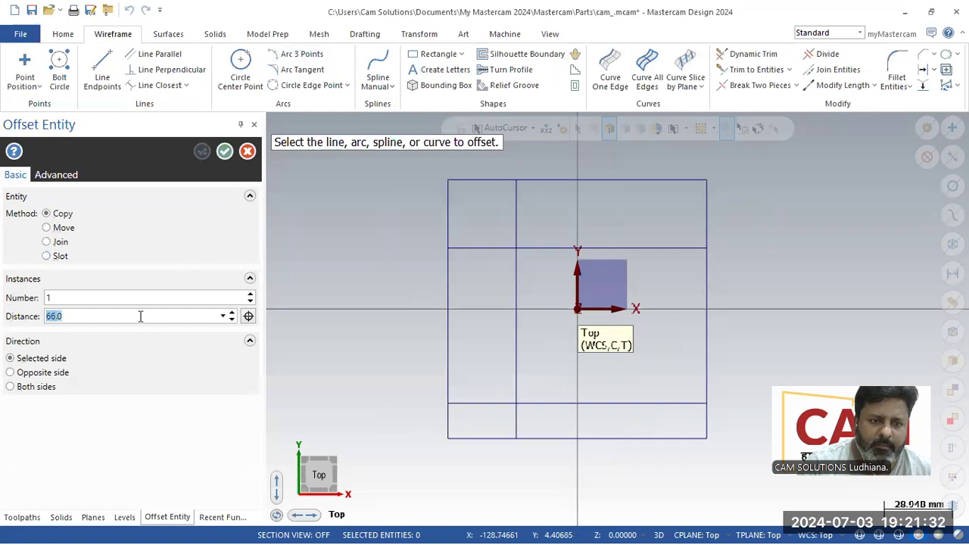
{"action": "type", "text": "68"}
{"action": "key", "text": "Return"}
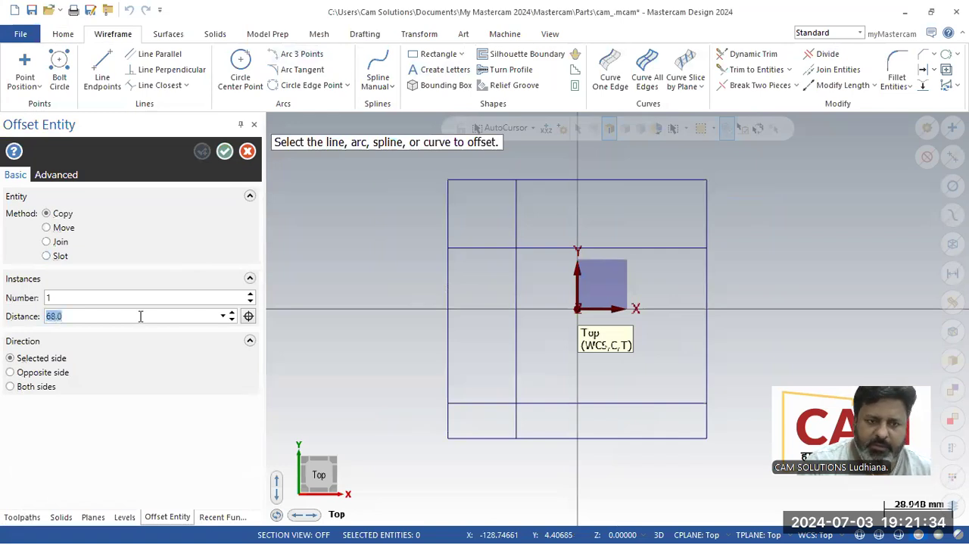
{"action": "left_click", "coordinate": [516, 287]}
{"action": "left_click", "coordinate": [510, 274]}
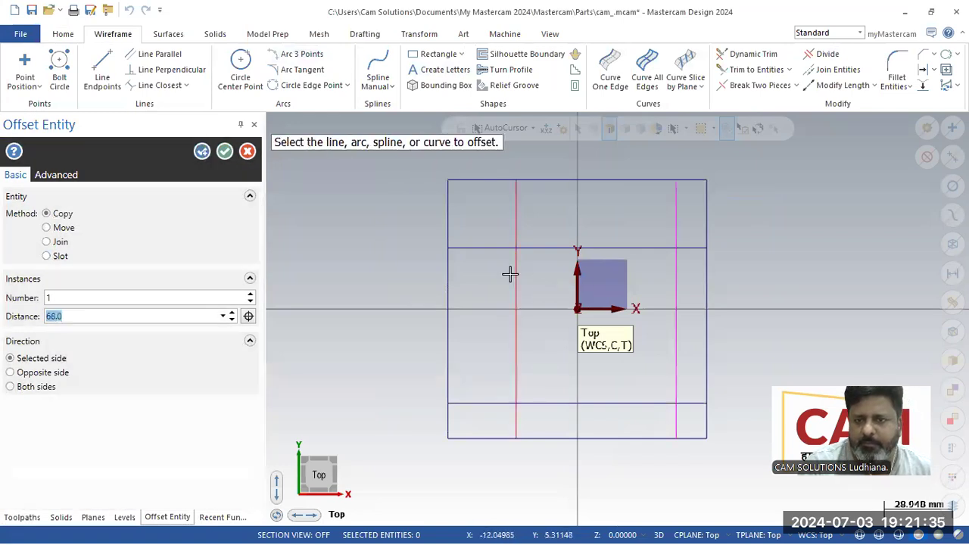
{"action": "left_click", "coordinate": [223, 152]}
- Check the PDF drawing, and create a 30 mm diameter circle at the upper-left intersection of the offset lines
{"action": "key", "text": "alt+Tab"}
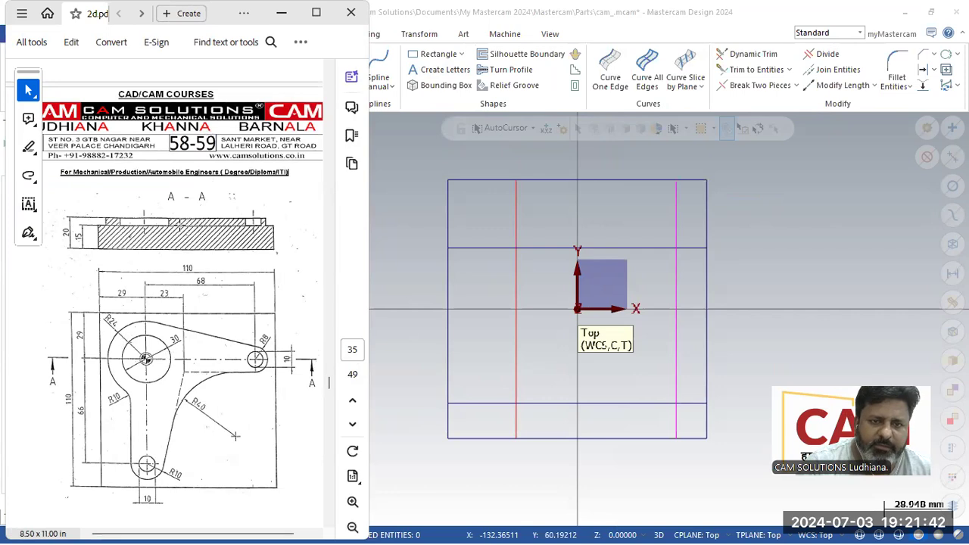
{"action": "left_click", "coordinate": [269, 17]}
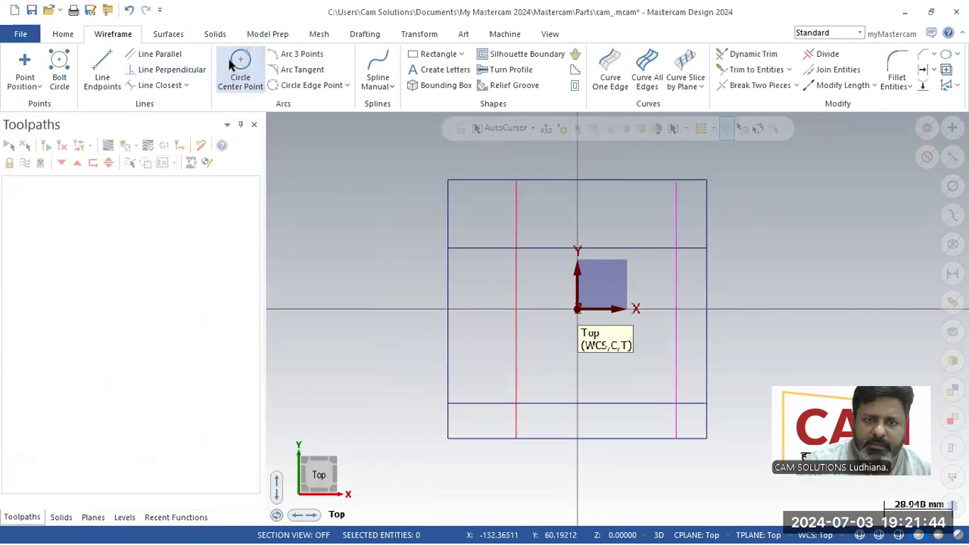
{"action": "left_click", "coordinate": [231, 64]}
{"action": "left_click", "coordinate": [516, 248]}
{"action": "left_click", "coordinate": [489, 269]}
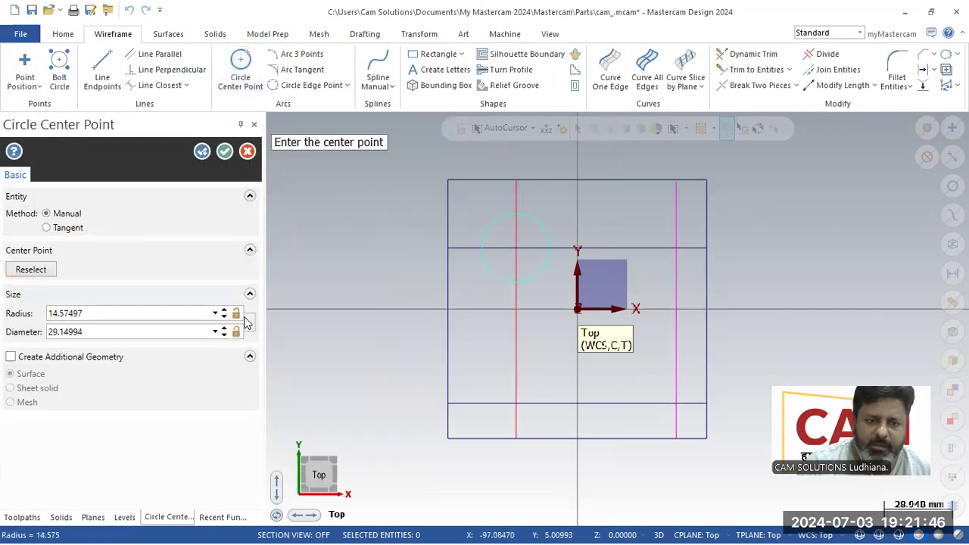
{"action": "left_click", "coordinate": [149, 332]}
{"action": "type", "text": "30"}
{"action": "key", "text": "Return"}
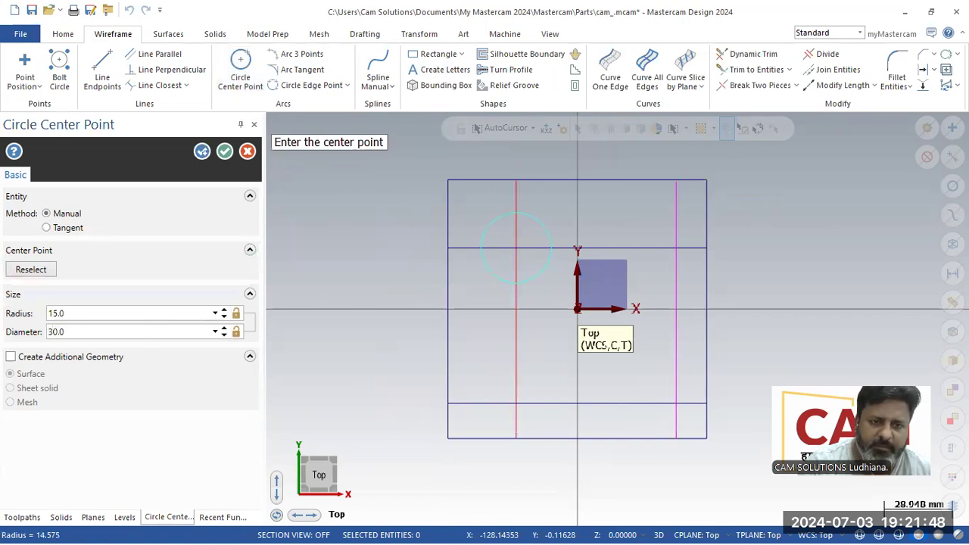
{"action": "left_click", "coordinate": [202, 153]}
- Create a concentric circle of 24 mm radius around the 30 mm circle
{"action": "left_click", "coordinate": [516, 248]}
{"action": "left_click", "coordinate": [476, 288]}
{"action": "left_click", "coordinate": [107, 312]}
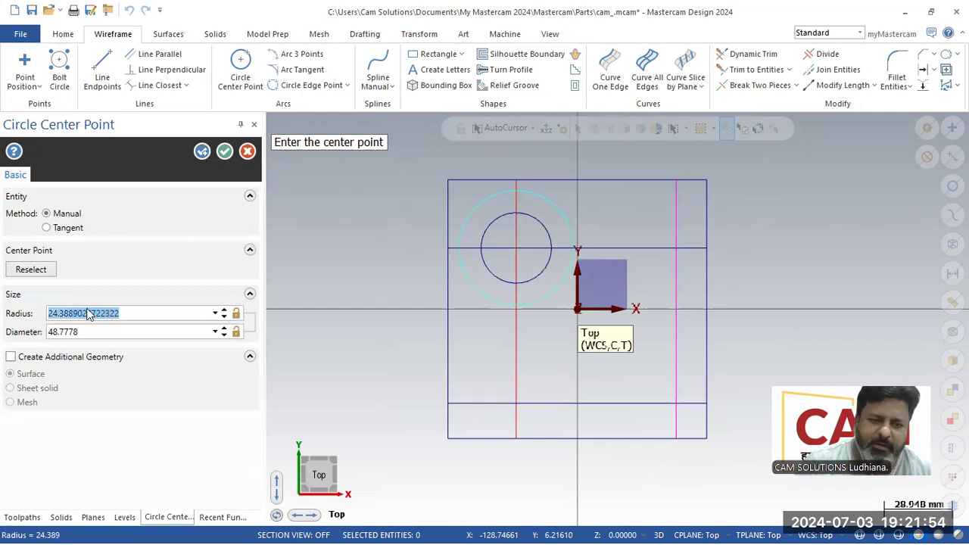
{"action": "type", "text": "24"}
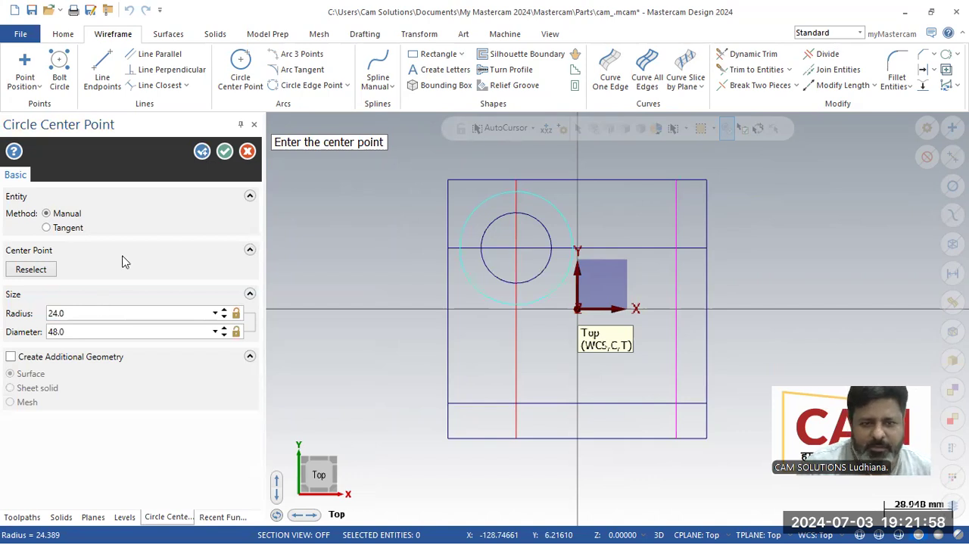
{"action": "left_click", "coordinate": [224, 151]}
- Check the PDF drawing, and create a 10 mm diameter circle at the upper-right intersection of the offset lines
{"action": "key", "text": "alt+Tab"}
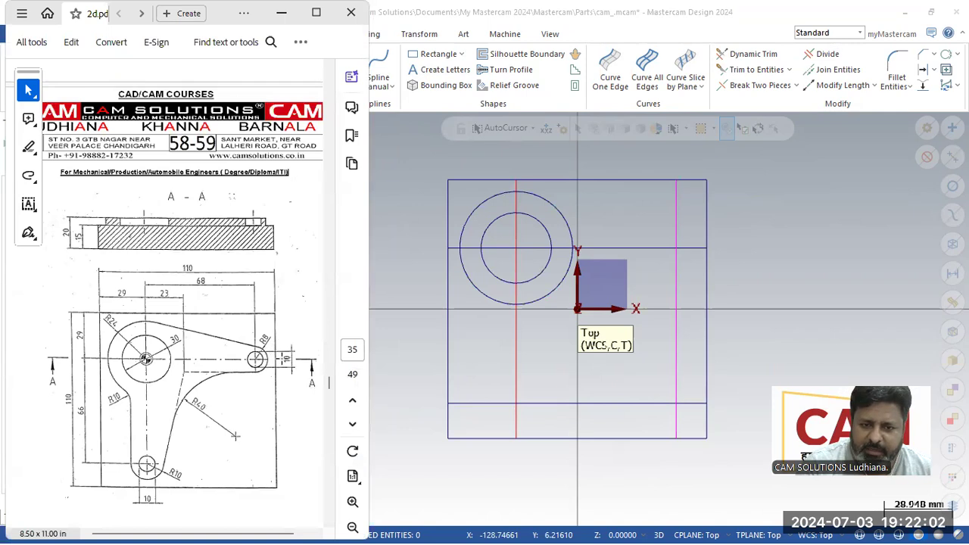
{"action": "left_click", "coordinate": [281, 13]}
{"action": "left_click", "coordinate": [240, 68]}
{"action": "left_click", "coordinate": [678, 250]}
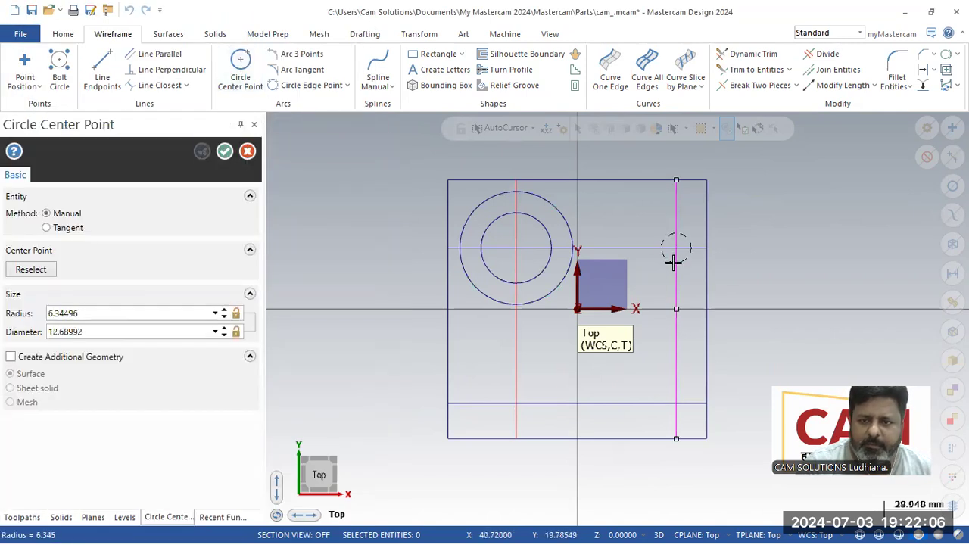
{"action": "double_click", "coordinate": [145, 334]}
{"action": "type", "text": "10.0"}
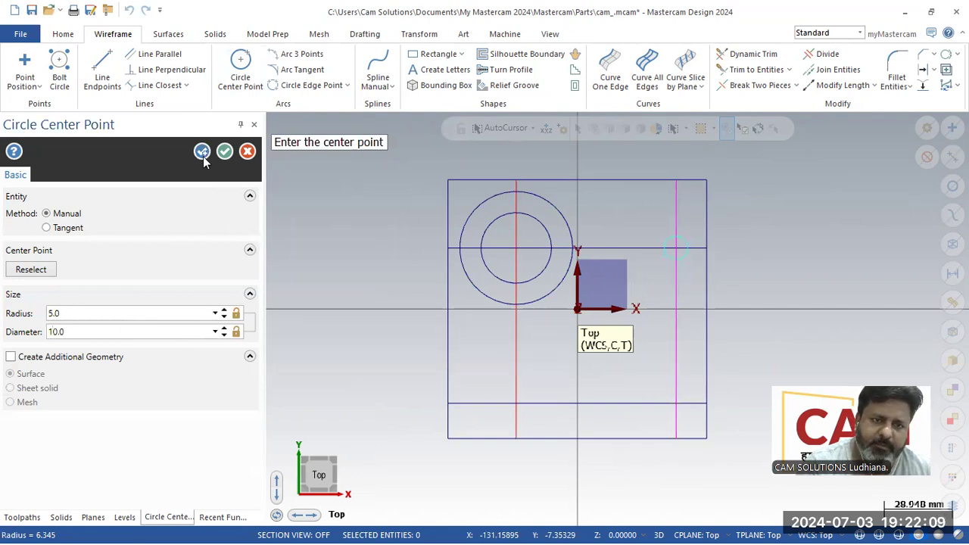
{"action": "left_click", "coordinate": [201, 152]}
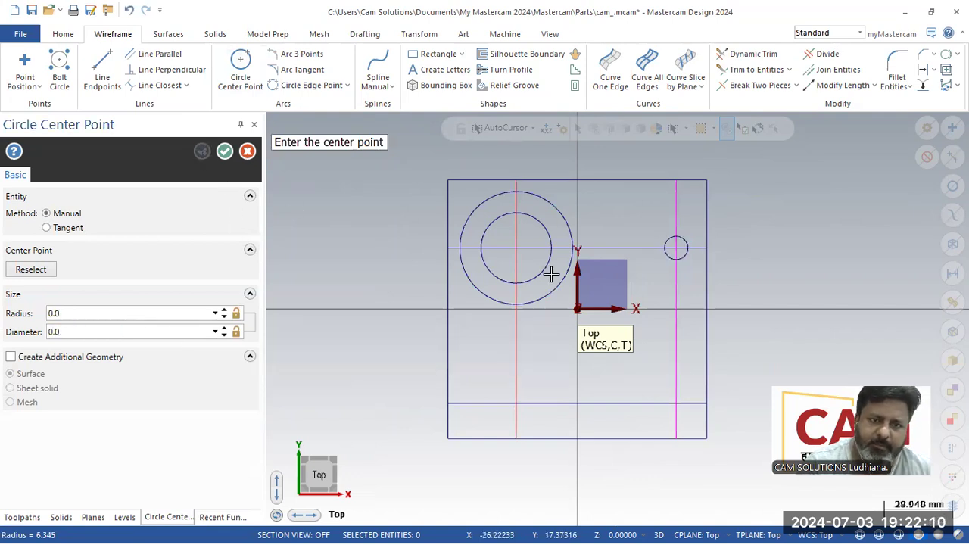
- Create a concentric circle of 8 mm radius around the upper-right 10 mm circle
{"action": "left_click", "coordinate": [678, 256]}
{"action": "left_click", "coordinate": [668, 268]}
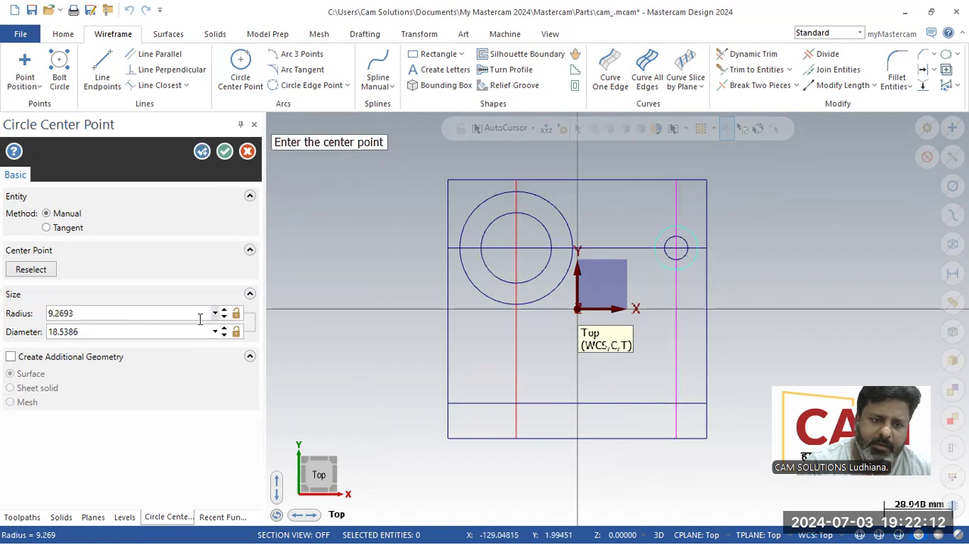
{"action": "double_click", "coordinate": [152, 315]}
{"action": "type", "text": "8"}
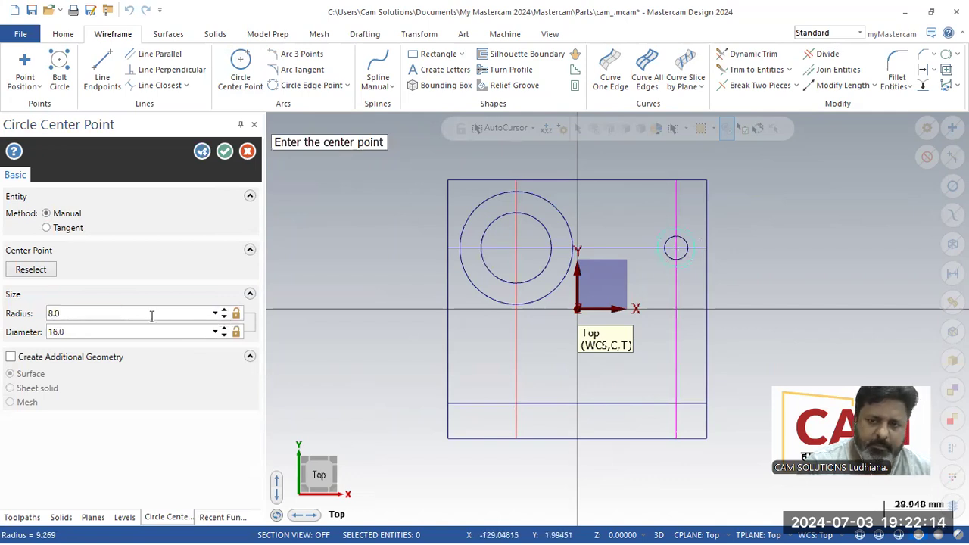
{"action": "left_click", "coordinate": [224, 152]}
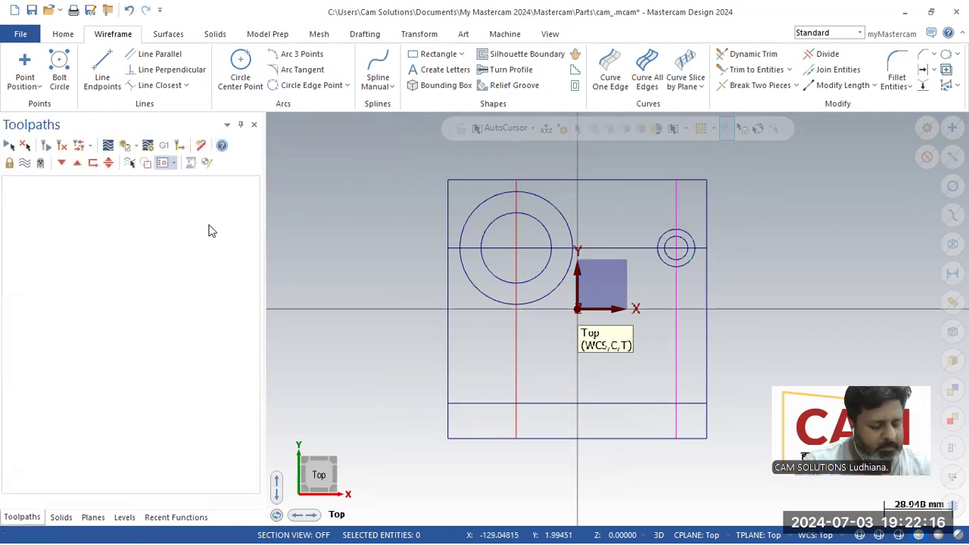
- Check the PDF drawing, and create a 10 mm diameter circle at the lower-left intersection of the offset lines
{"action": "key", "text": "alt+Tab"}
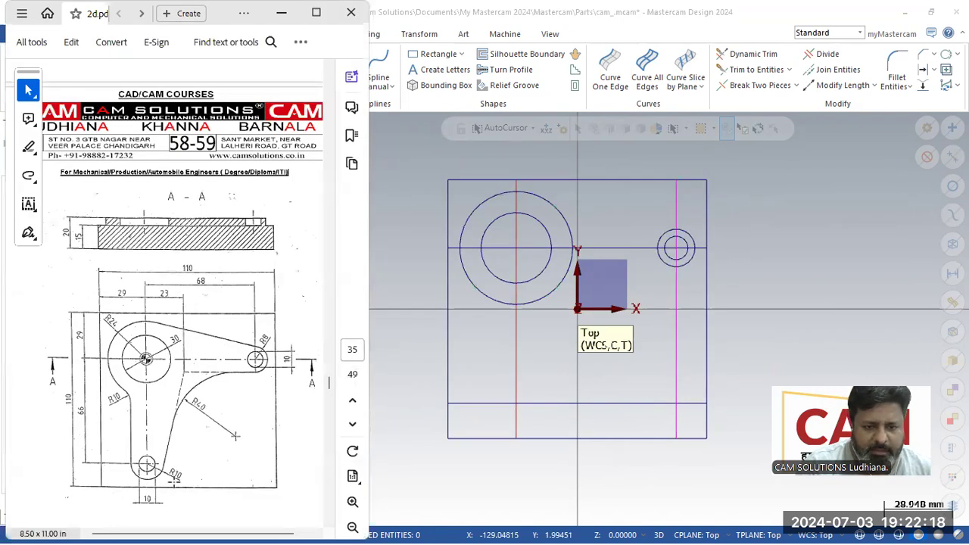
{"action": "left_click", "coordinate": [283, 13]}
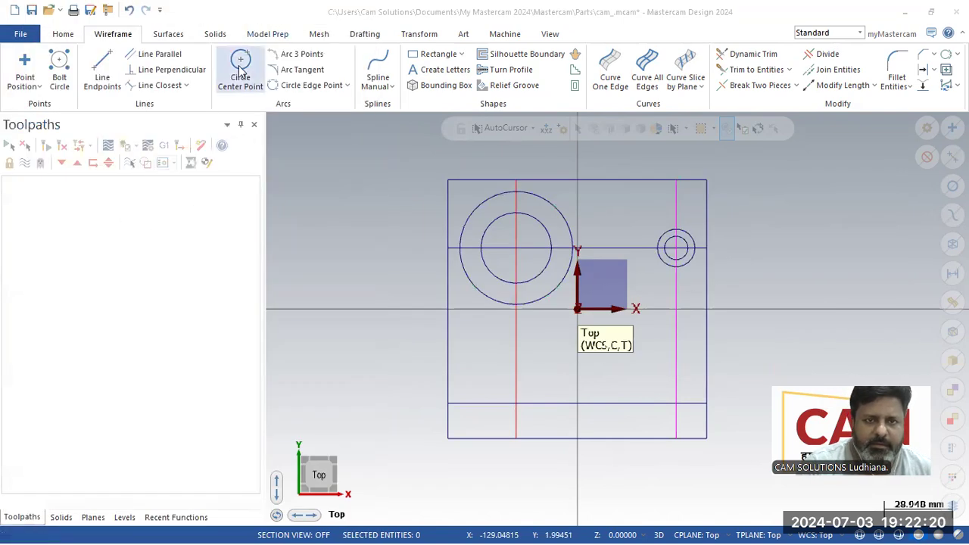
{"action": "left_click", "coordinate": [240, 72]}
{"action": "left_click", "coordinate": [515, 404]}
{"action": "left_click", "coordinate": [122, 332]}
{"action": "type", "text": "10.0"}
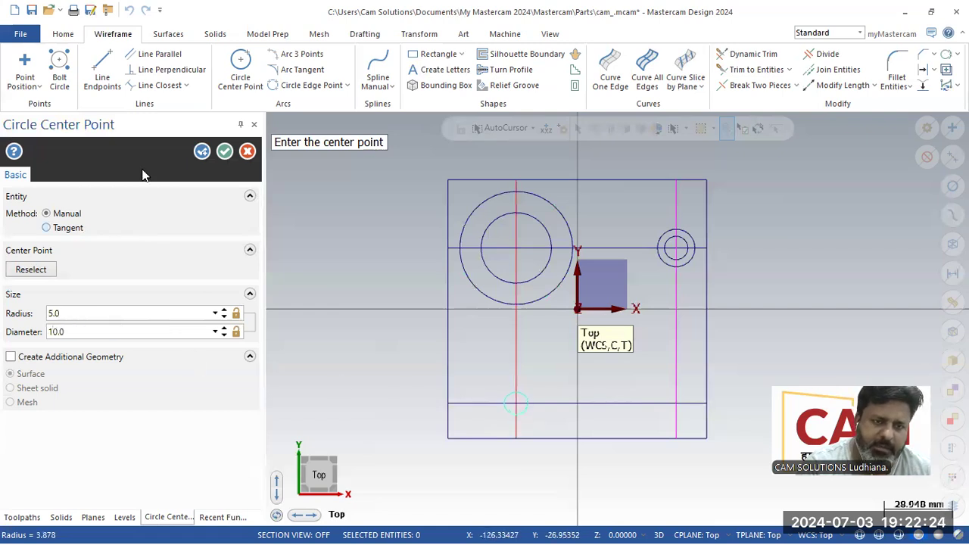
{"action": "left_click", "coordinate": [203, 153]}
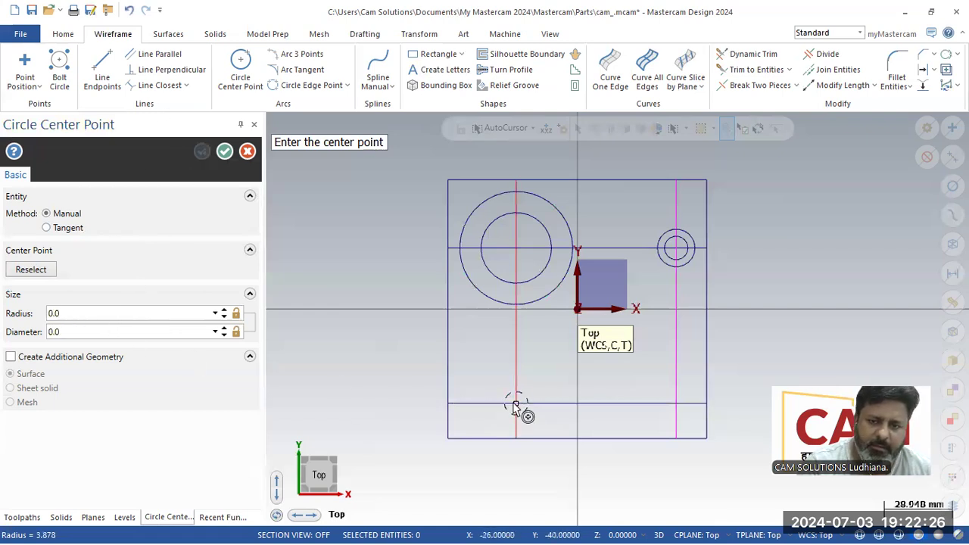
- Create a concentric circle of 10 mm radius around the lower-left 10 mm circle
{"action": "left_click", "coordinate": [516, 404]}
{"action": "left_click", "coordinate": [492, 409]}
{"action": "left_click", "coordinate": [125, 312]}
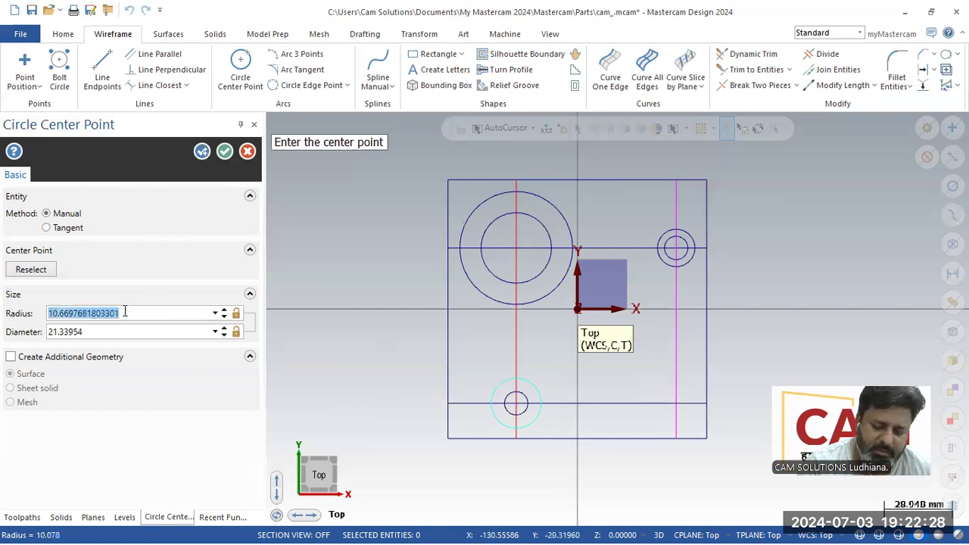
{"action": "type", "text": "10"}
{"action": "key", "text": "Return"}
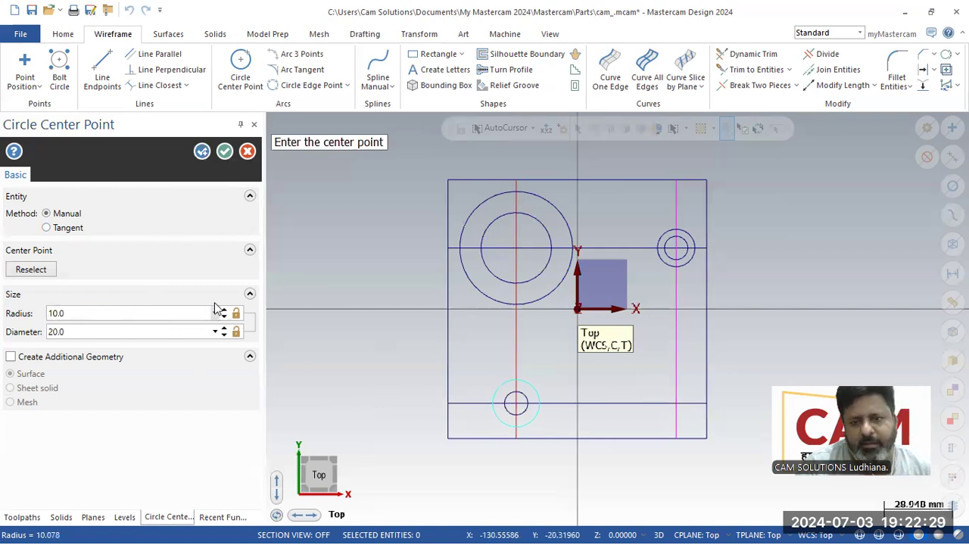
{"action": "left_click", "coordinate": [225, 152]}
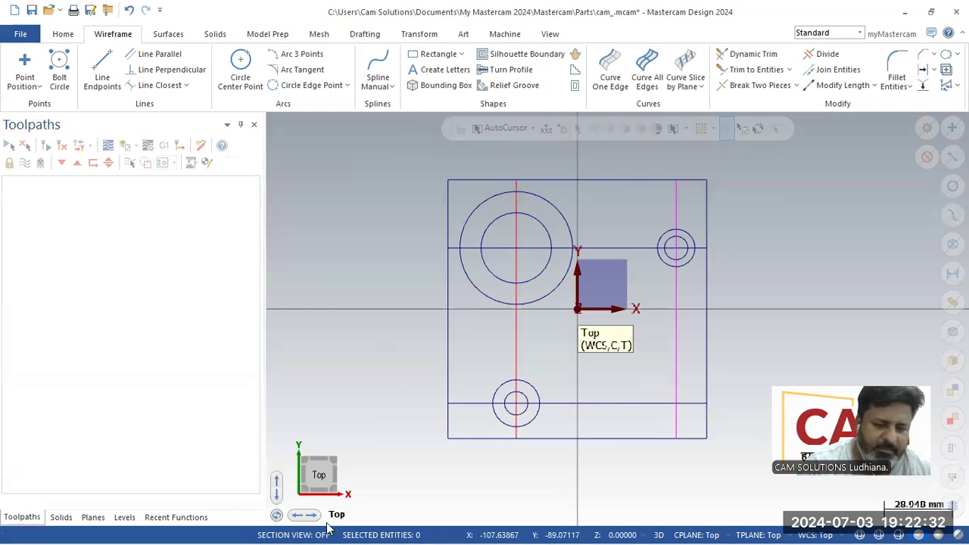
- Draw a tangent line joining the upper sides of the 24 mm radius circle and the 8 mm radius circle
{"action": "left_click", "coordinate": [103, 72]}
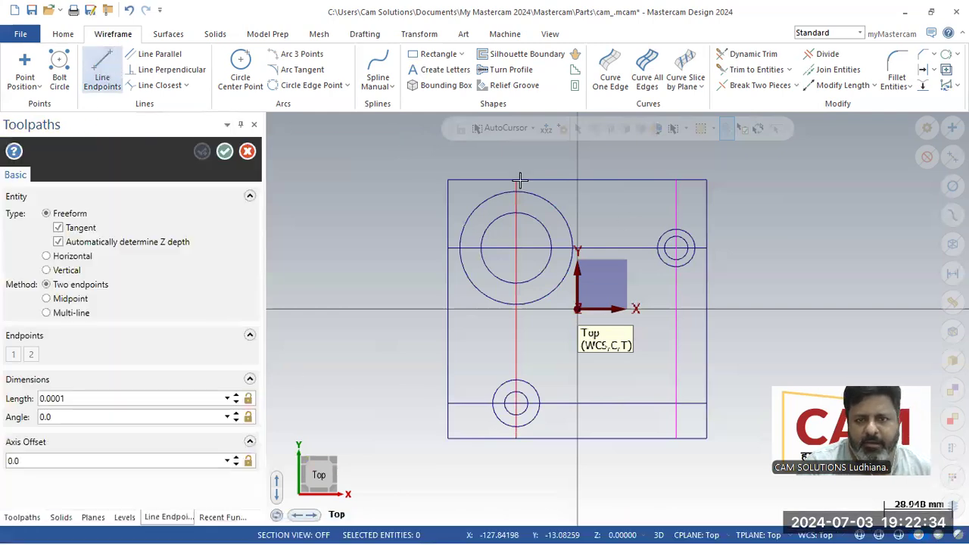
{"action": "left_click", "coordinate": [553, 206]}
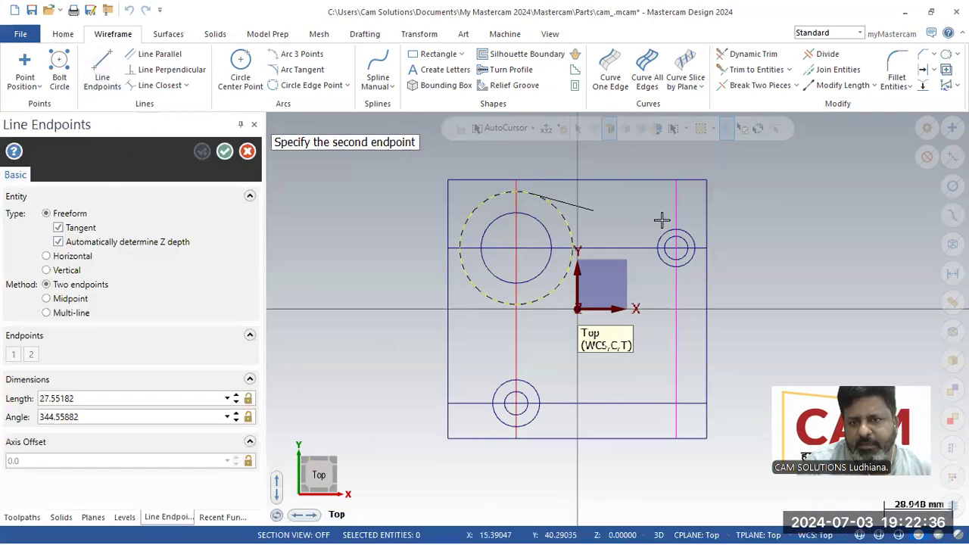
{"action": "left_click", "coordinate": [695, 233]}
{"action": "left_click", "coordinate": [224, 153]}
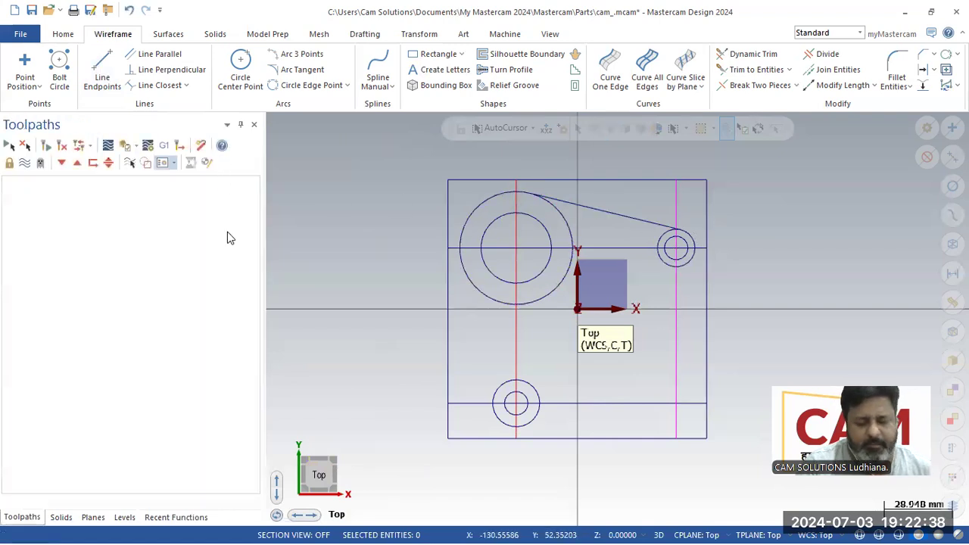
- Check the PDF drawing, and draw a vertical line about 51 mm long up from the lower circle's left quadrant and a horizontal line leftward from the 8 mm radius circle's bottom quadrant
{"action": "key", "text": "alt+Tab"}
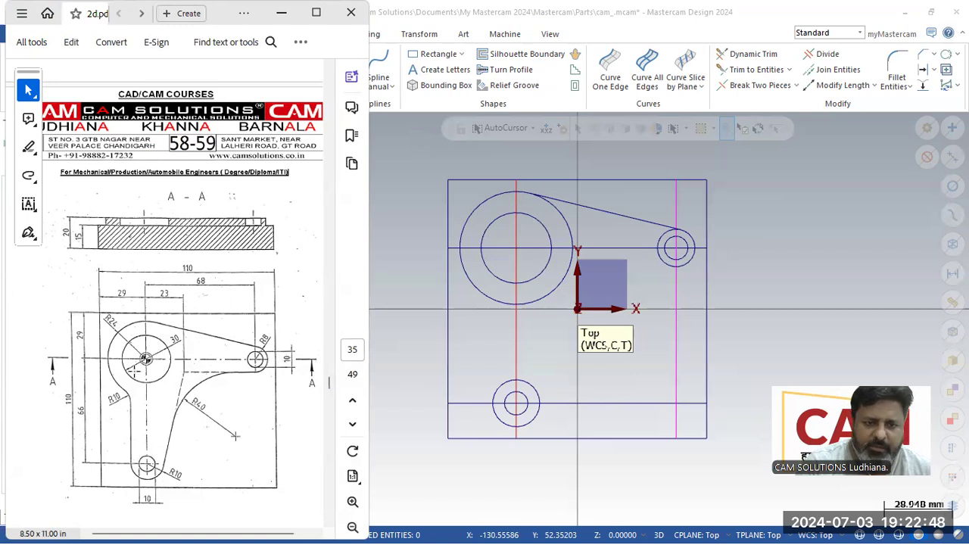
{"action": "left_click", "coordinate": [469, 303]}
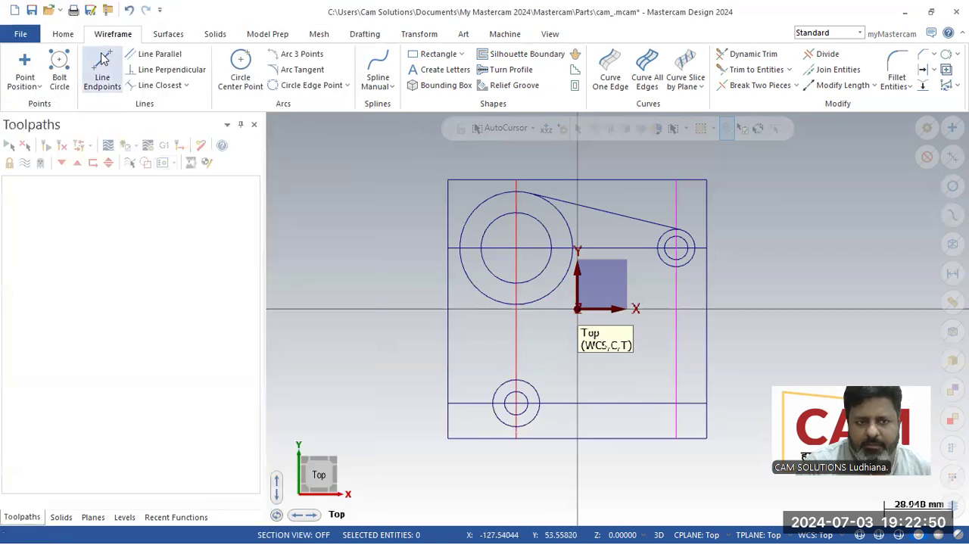
{"action": "left_click", "coordinate": [102, 70]}
{"action": "left_click", "coordinate": [493, 402]}
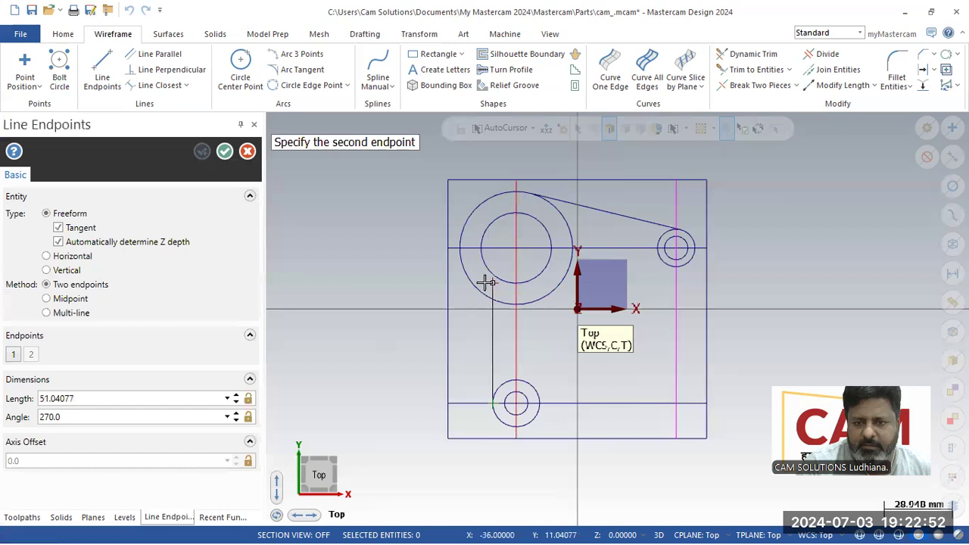
{"action": "left_click", "coordinate": [493, 291]}
{"action": "left_click", "coordinate": [677, 265]}
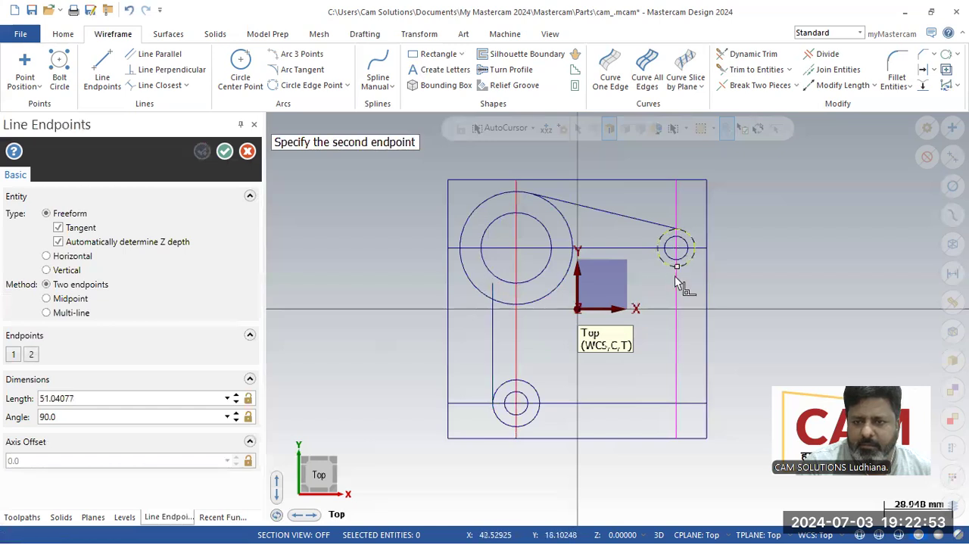
{"action": "left_click", "coordinate": [532, 276]}
{"action": "left_click", "coordinate": [224, 152]}
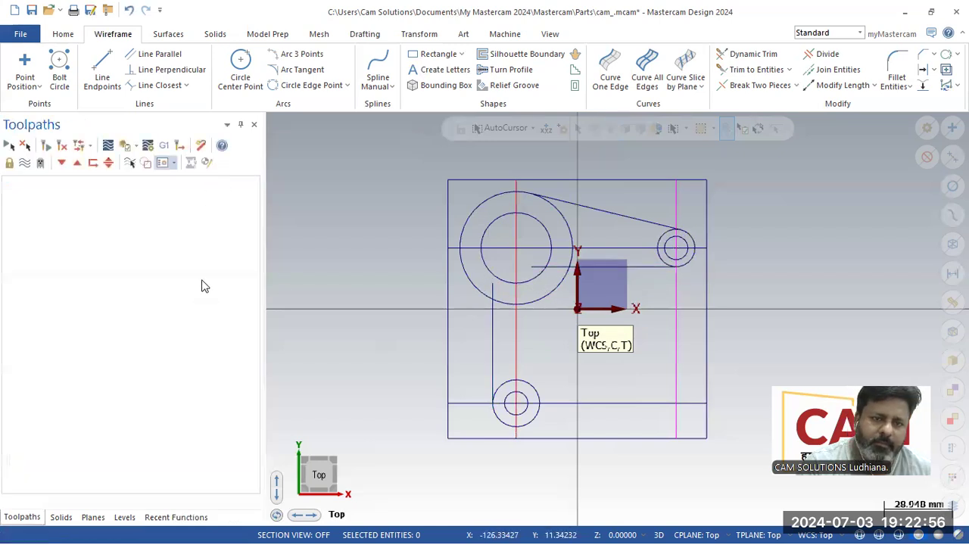
- Check the PDF drawing, and offset the vertical centre line through the large circle by 23 mm to the right
{"action": "key", "text": "alt+Tab"}
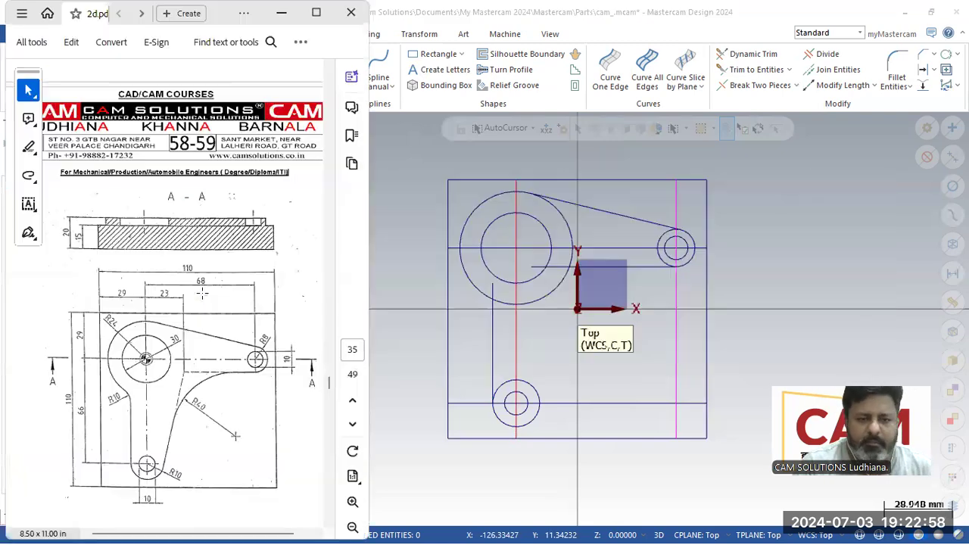
{"action": "key", "text": "alt+Tab"}
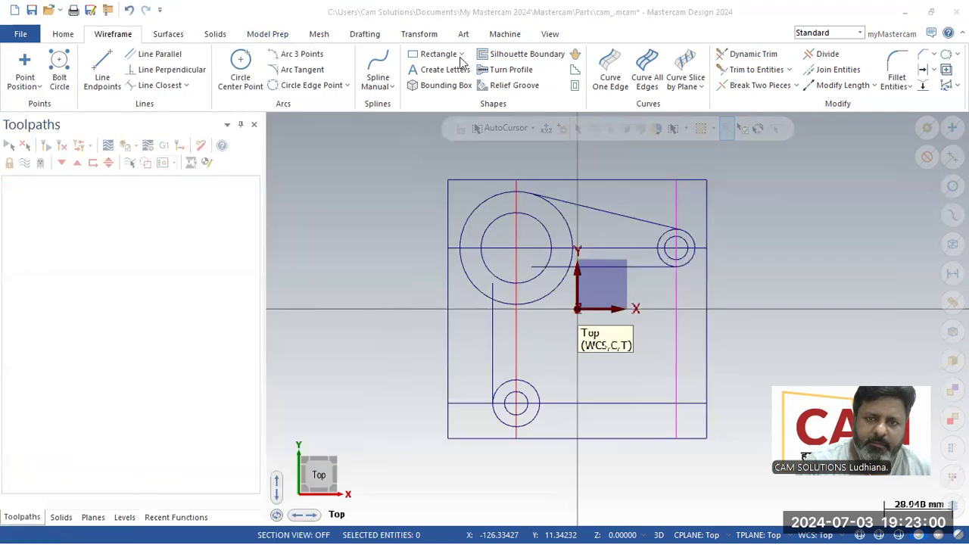
{"action": "left_click", "coordinate": [923, 70]}
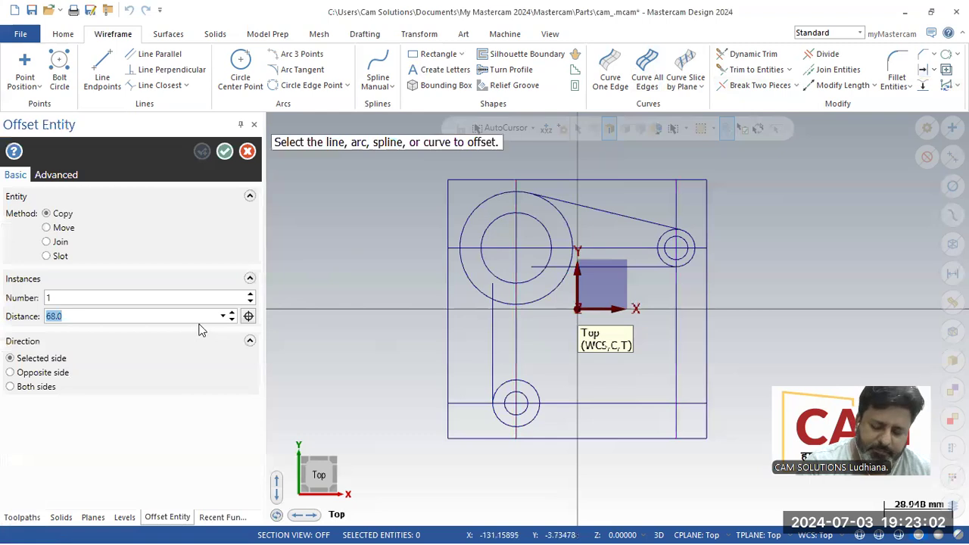
{"action": "left_click", "coordinate": [518, 341]}
{"action": "left_click", "coordinate": [224, 152]}
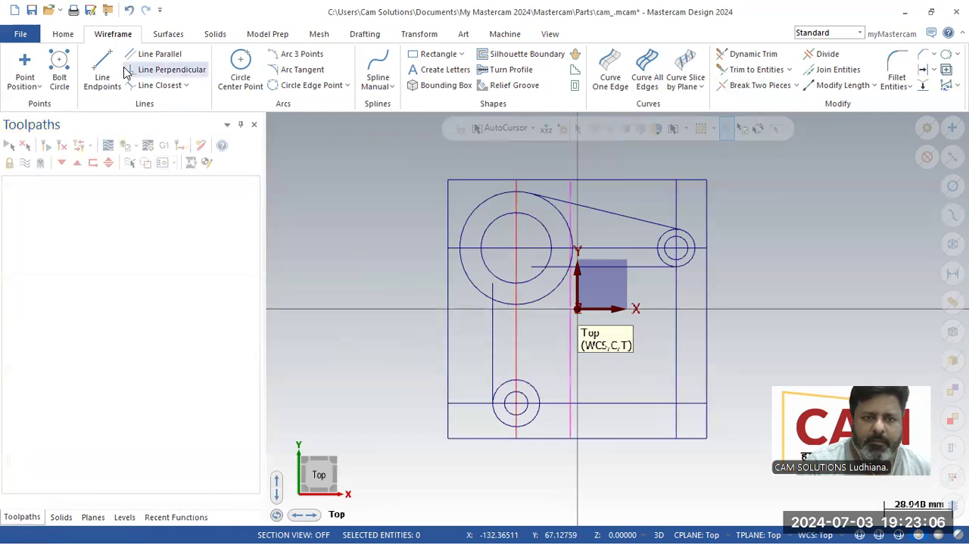
- Draw a line from the 23 mm offset line's intersection with the lower horizontal edge of the arm, tangent to the 10 mm radius circle, and compare it with the PDF
{"action": "scroll", "coordinate": [552, 281], "scroll_direction": "up", "scroll_amount": 5}
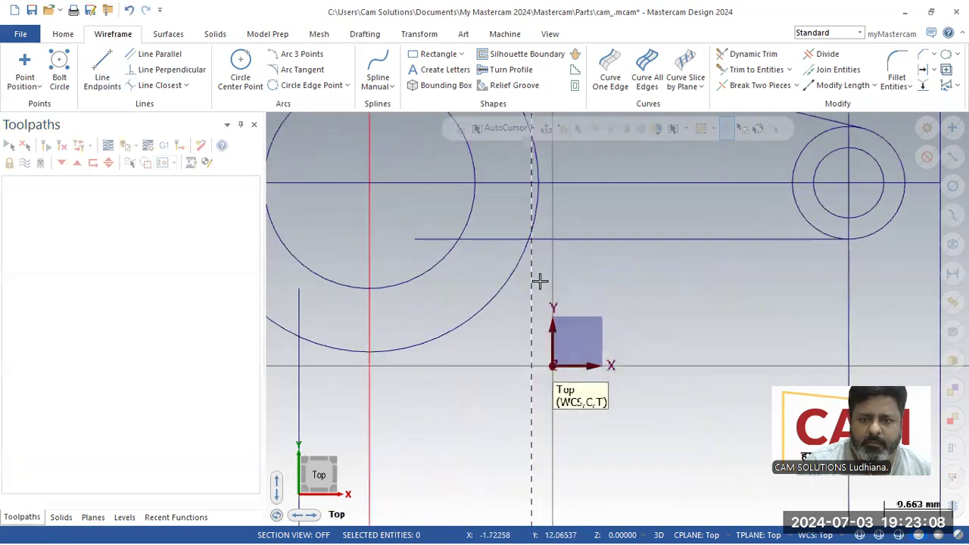
{"action": "scroll", "coordinate": [542, 239], "scroll_direction": "up", "scroll_amount": 4}
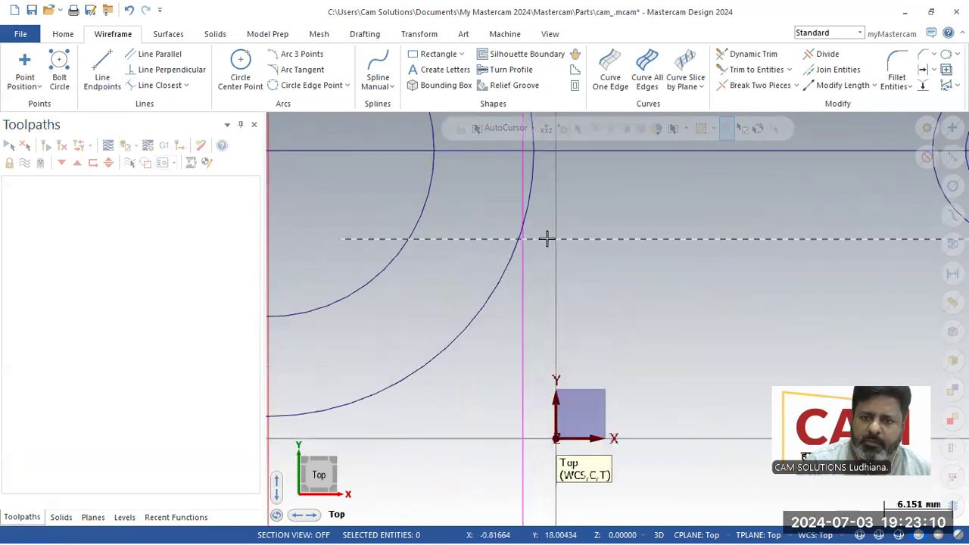
{"action": "left_click", "coordinate": [101, 72]}
{"action": "left_click", "coordinate": [515, 239]}
{"action": "scroll", "coordinate": [568, 201], "scroll_direction": "down", "scroll_amount": 6}
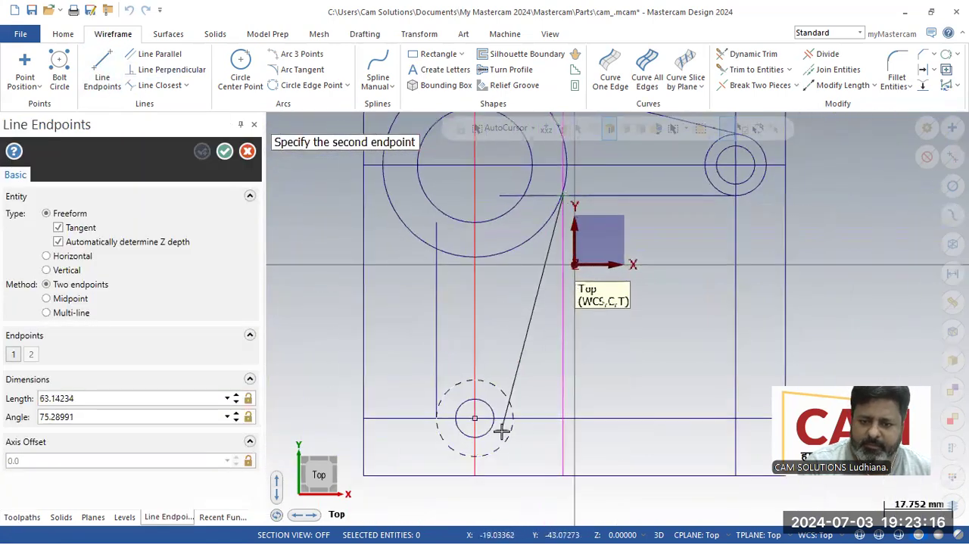
{"action": "left_click", "coordinate": [513, 429]}
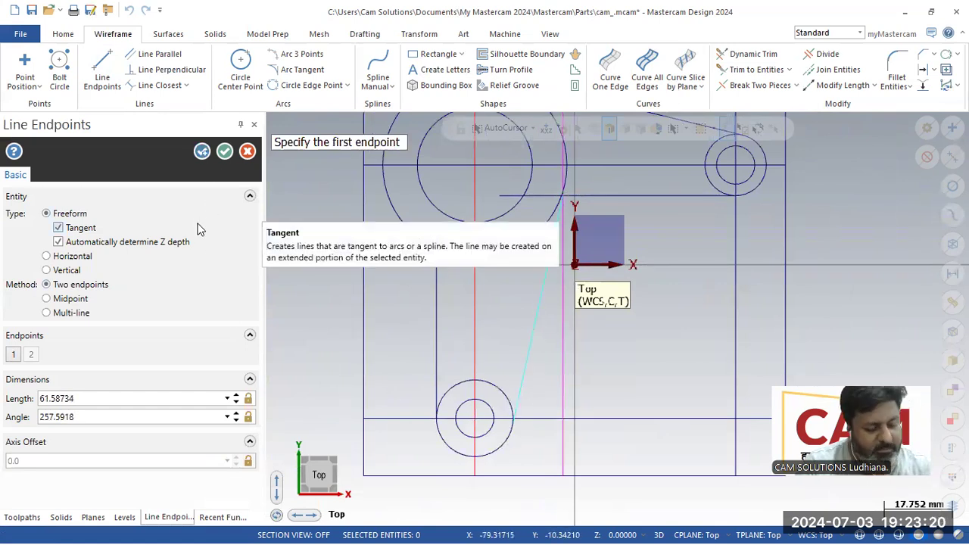
{"action": "key", "text": "alt+Tab"}
{"action": "left_click", "coordinate": [281, 13]}
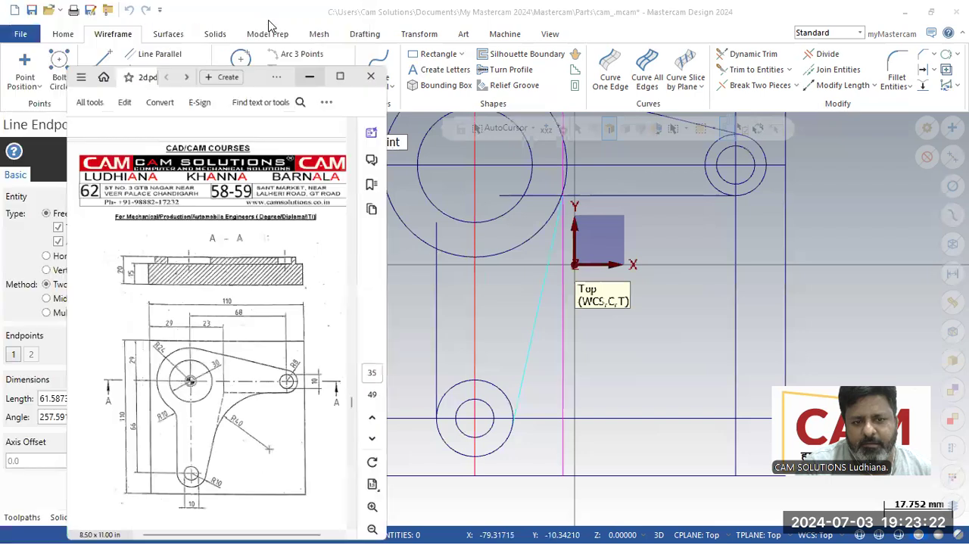
{"action": "left_click", "coordinate": [222, 155]}
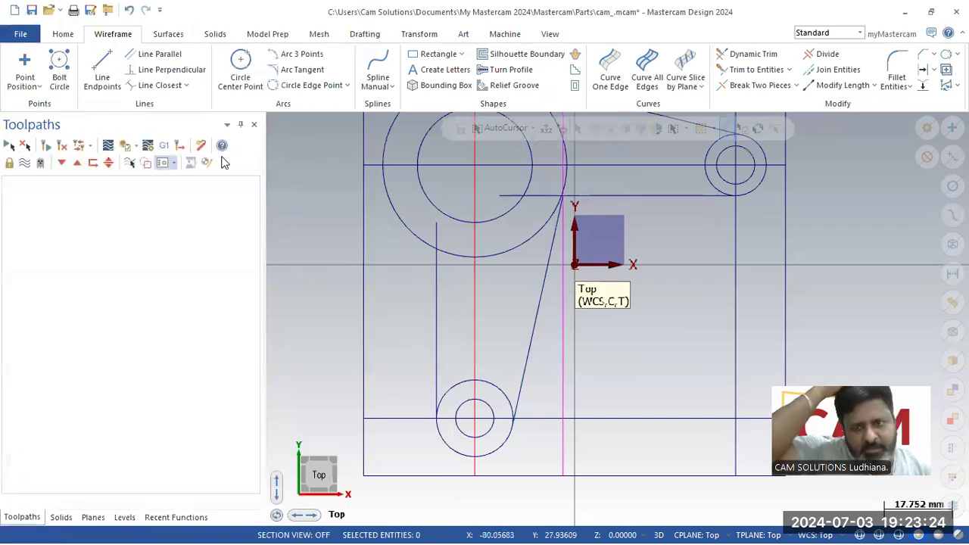
- Delete the two vertical offset lines right of the large circle and the horizontal line through the lower circle
{"action": "left_click", "coordinate": [565, 357]}
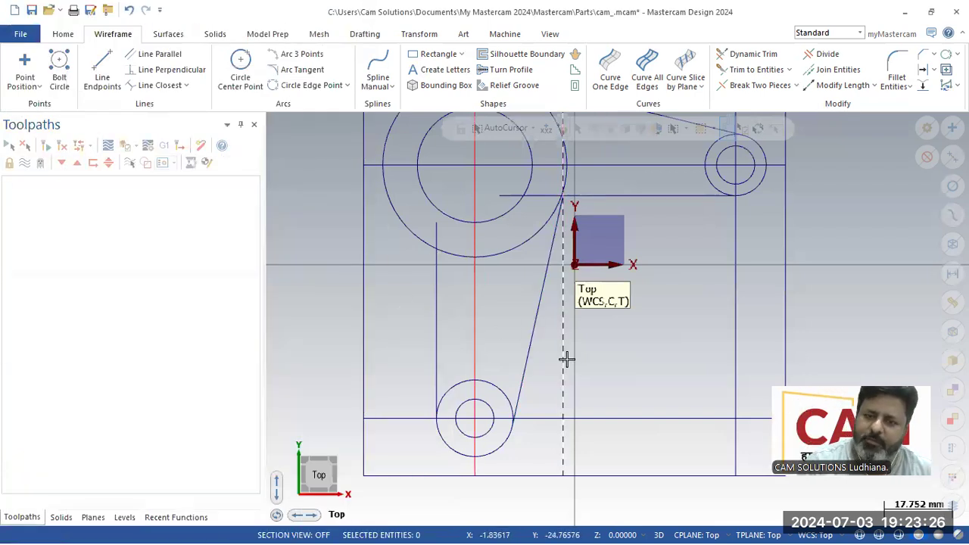
{"action": "left_click", "coordinate": [632, 421]}
{"action": "left_click", "coordinate": [736, 395]}
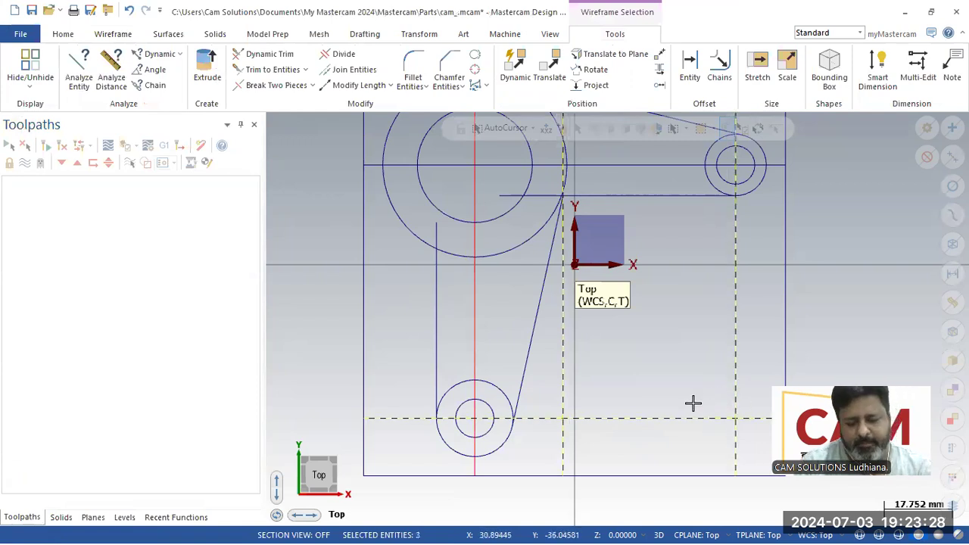
{"action": "key", "text": "Delete"}
{"action": "scroll", "coordinate": [638, 397], "scroll_direction": "down", "scroll_amount": 3}
{"action": "scroll", "coordinate": [649, 305], "scroll_direction": "up", "scroll_amount": 2}
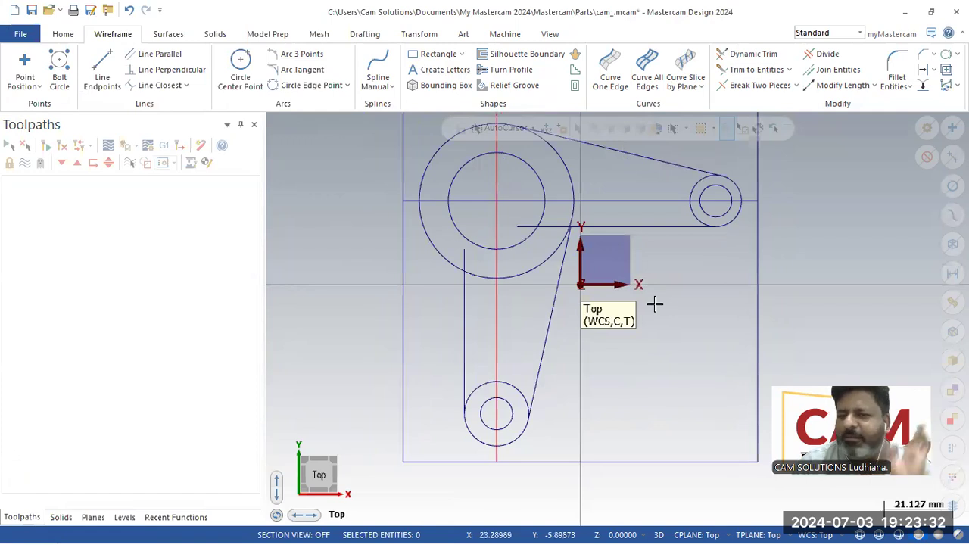
- Check the PDF drawing, and fillet the arm's lower horizontal line and the slanted line with a 40 mm radius
{"action": "key", "text": "alt+Tab"}
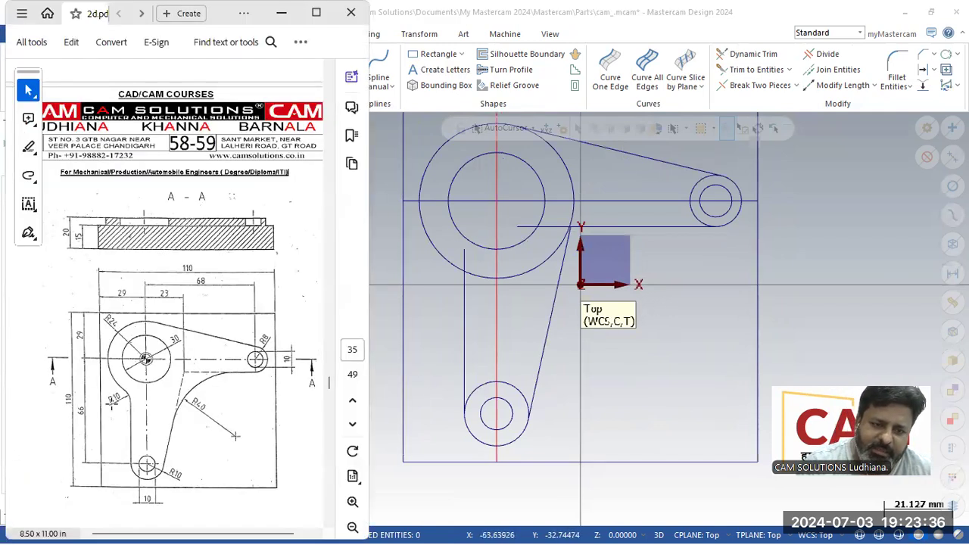
{"action": "key", "text": "alt+Tab"}
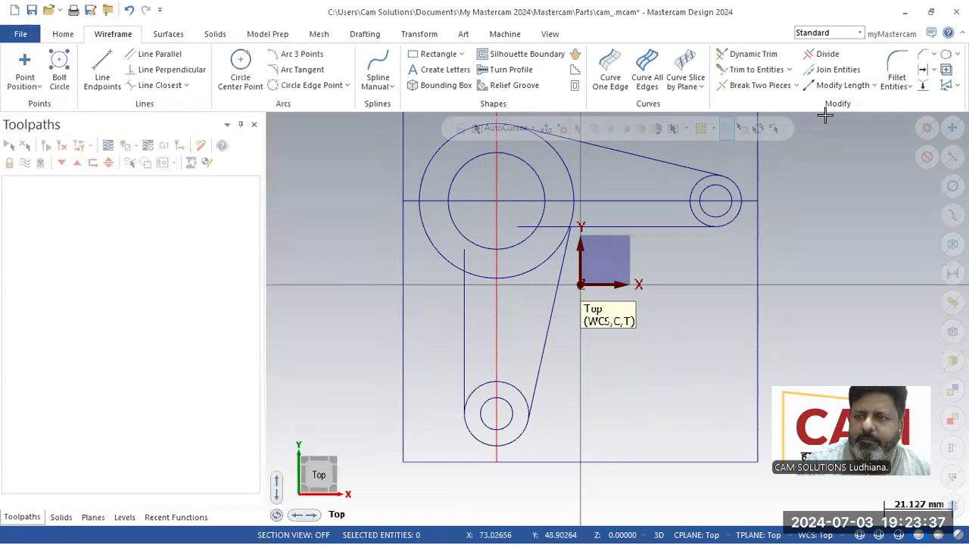
{"action": "left_click", "coordinate": [897, 67]}
{"action": "type", "text": "40"}
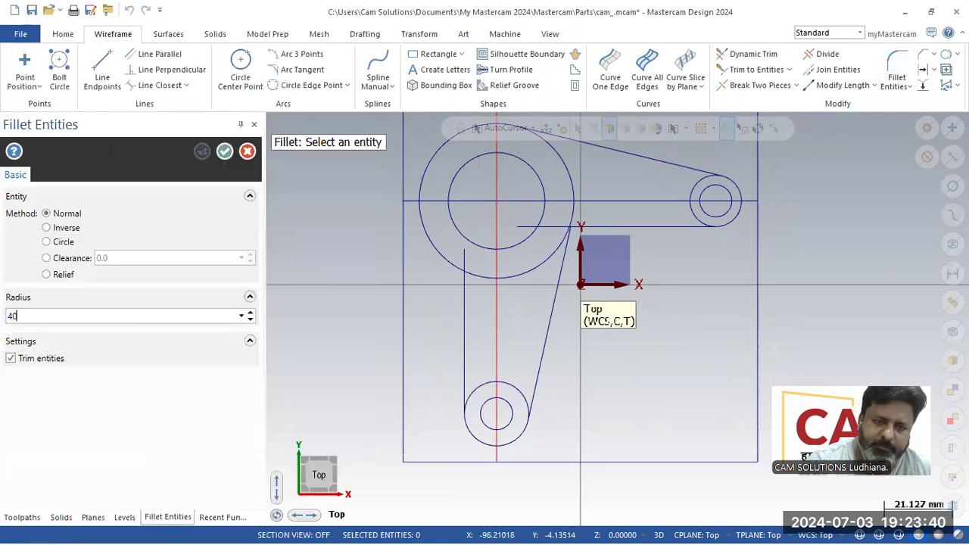
{"action": "left_click", "coordinate": [673, 228]}
{"action": "left_click", "coordinate": [564, 288]}
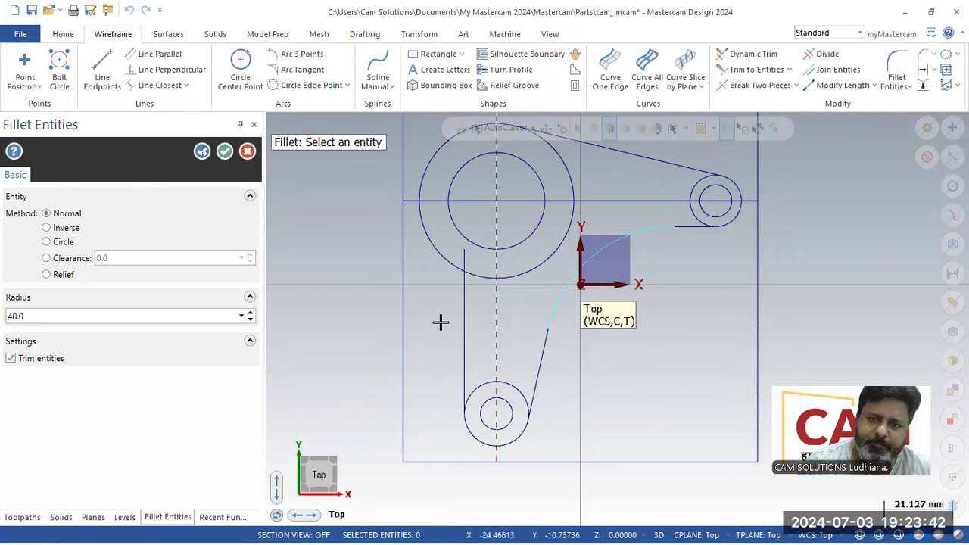
- Fillet the 24 mm radius circle and the left vertical line with a 10 mm radius
{"action": "left_click", "coordinate": [98, 322]}
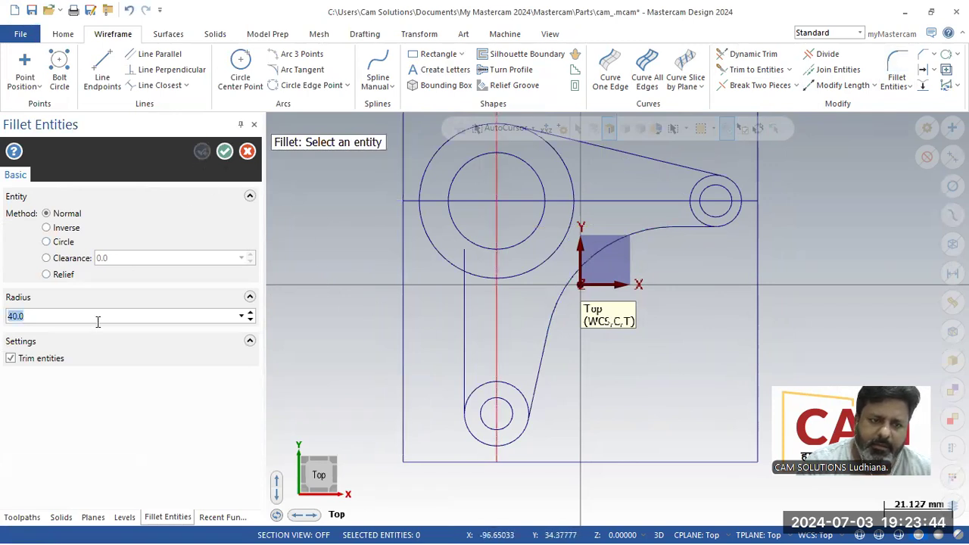
{"action": "left_click", "coordinate": [439, 253]}
{"action": "left_click", "coordinate": [455, 303]}
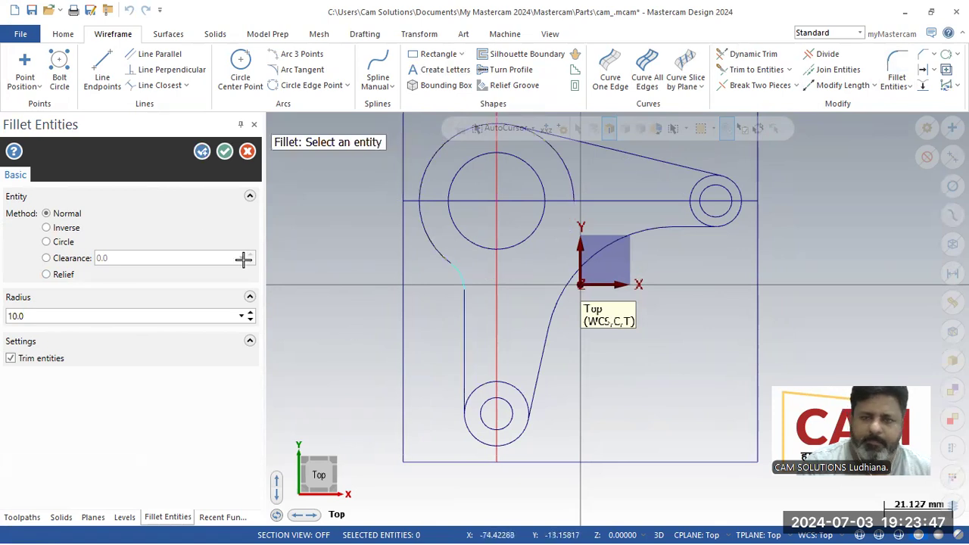
{"action": "left_click", "coordinate": [225, 151]}
- Trim away the inner arcs of the three outer circles with Divide, leaving only the three-lobed outline
{"action": "left_click", "coordinate": [822, 53]}
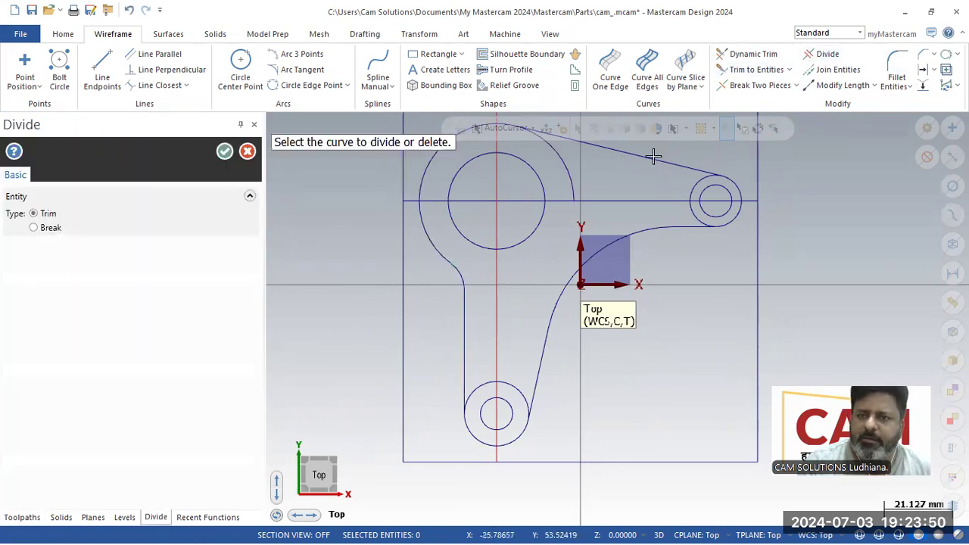
{"action": "scroll", "coordinate": [539, 276], "scroll_direction": "down", "scroll_amount": 4}
{"action": "scroll", "coordinate": [642, 228], "scroll_direction": "up", "scroll_amount": 3}
{"action": "left_click", "coordinate": [667, 227]}
{"action": "left_click", "coordinate": [662, 203]}
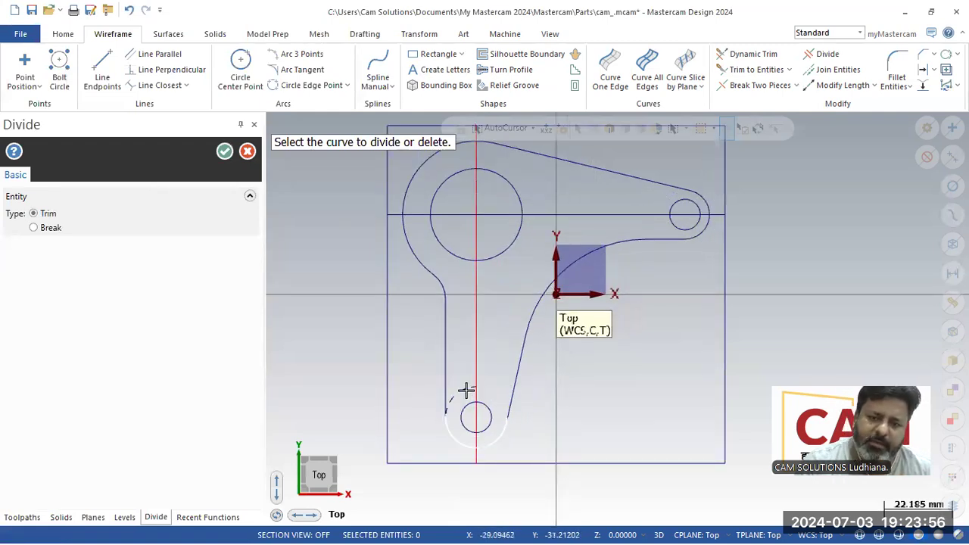
{"action": "key", "text": "Escape"}
- Delete the remaining horizontal and vertical centre lines through the large circle
{"action": "left_click", "coordinate": [556, 218]}
{"action": "key", "text": "Delete"}
{"action": "left_click", "coordinate": [479, 292]}
{"action": "key", "text": "Delete"}
{"action": "scroll", "coordinate": [651, 356], "scroll_direction": "down", "scroll_amount": 2}
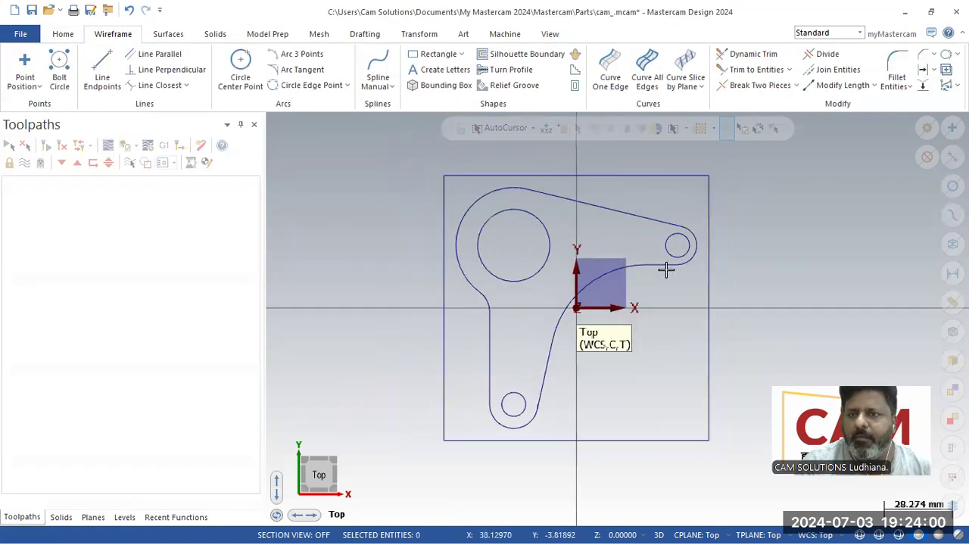
- Trim the short leftover arc end where the lower lobe meets the slanted line with Divide
{"action": "scroll", "coordinate": [669, 245], "scroll_direction": "up", "scroll_amount": 2}
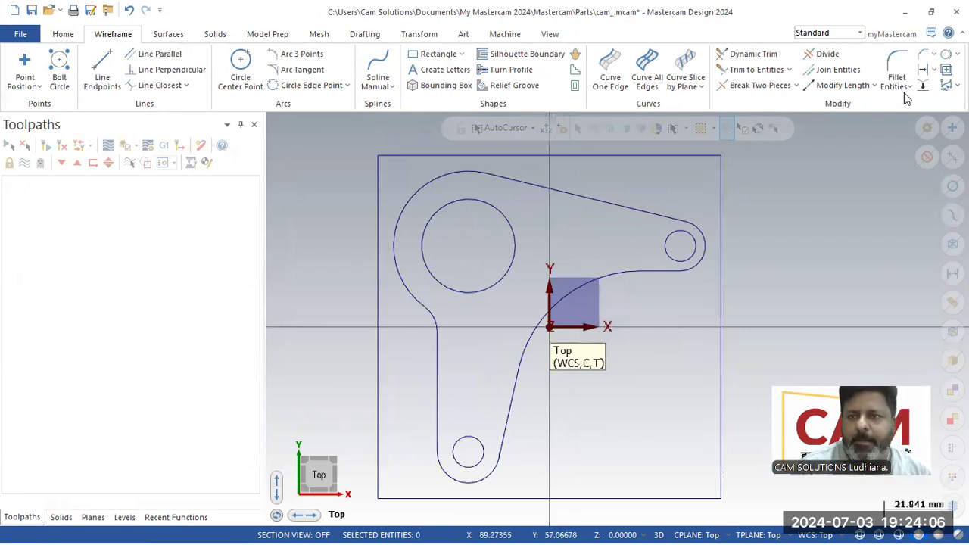
{"action": "left_click", "coordinate": [826, 54]}
{"action": "scroll", "coordinate": [488, 478], "scroll_direction": "up", "scroll_amount": 3}
{"action": "scroll", "coordinate": [548, 461], "scroll_direction": "up", "scroll_amount": 6}
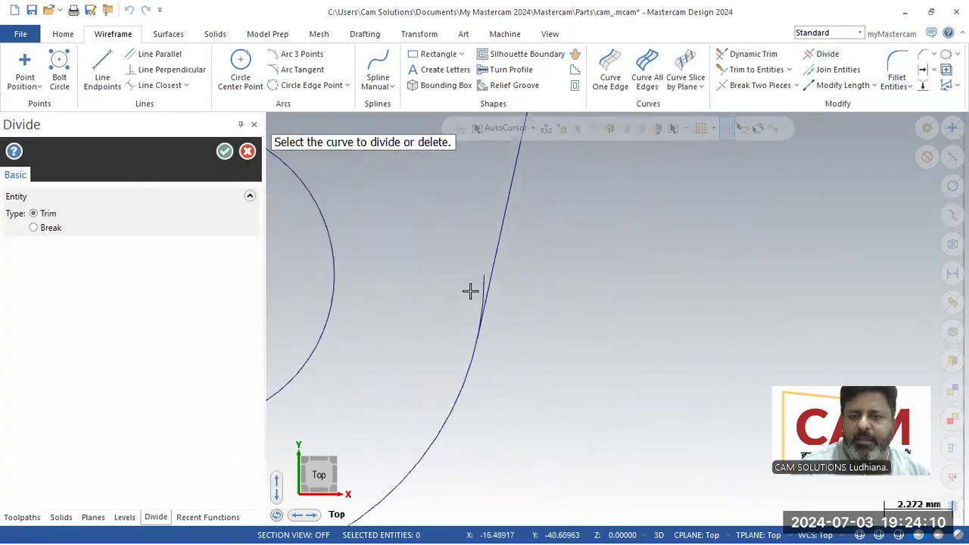
{"action": "scroll", "coordinate": [526, 393], "scroll_direction": "down", "scroll_amount": 4}
{"action": "scroll", "coordinate": [529, 396], "scroll_direction": "down", "scroll_amount": 7}
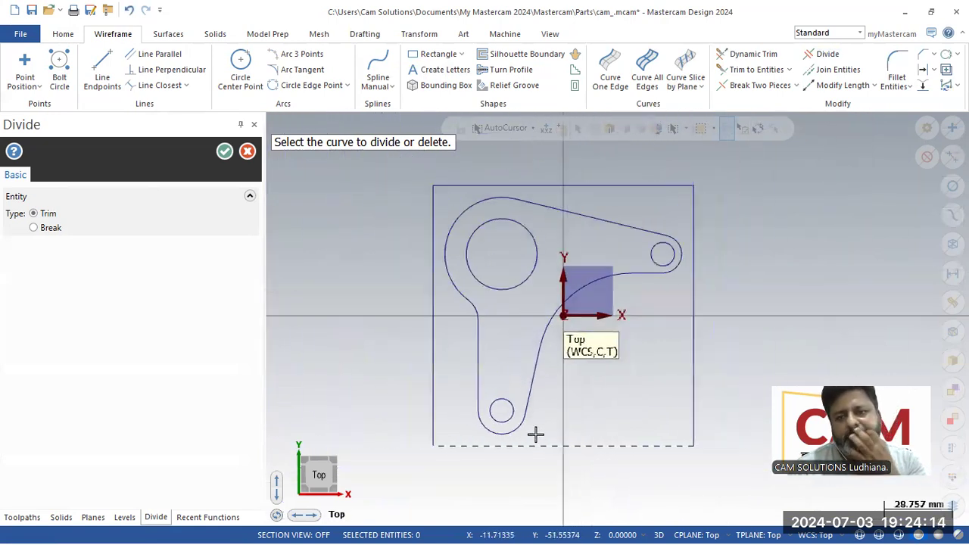
{"action": "scroll", "coordinate": [581, 415], "scroll_direction": "up", "scroll_amount": 1}
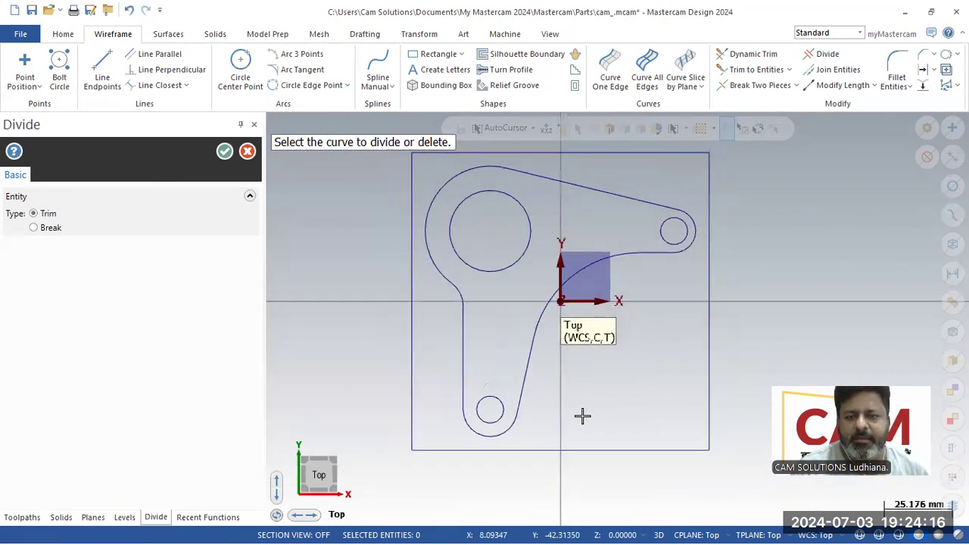
- Check the PDF drawing, and move all geometry so the large circle's centre lies at the origin
{"action": "key", "text": "alt+Tab"}
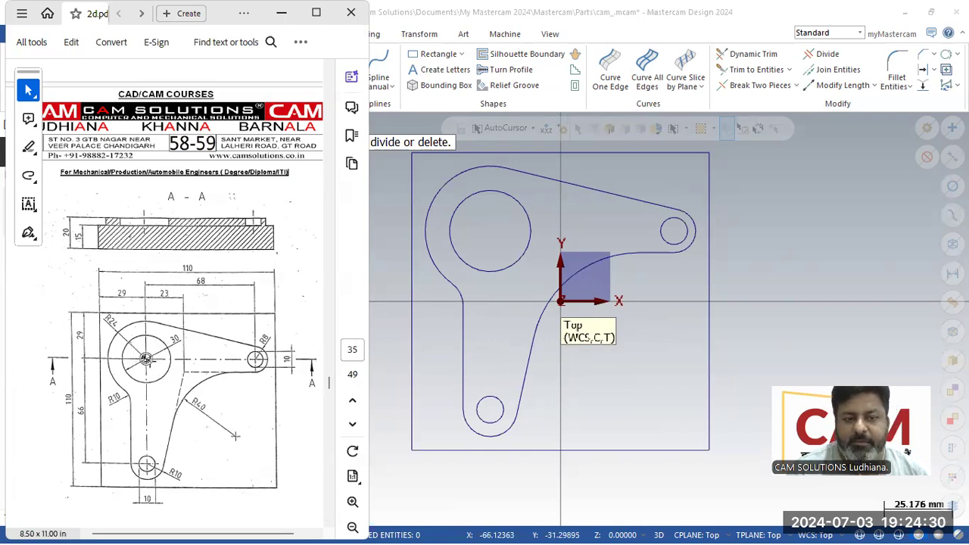
{"action": "left_click", "coordinate": [691, 222]}
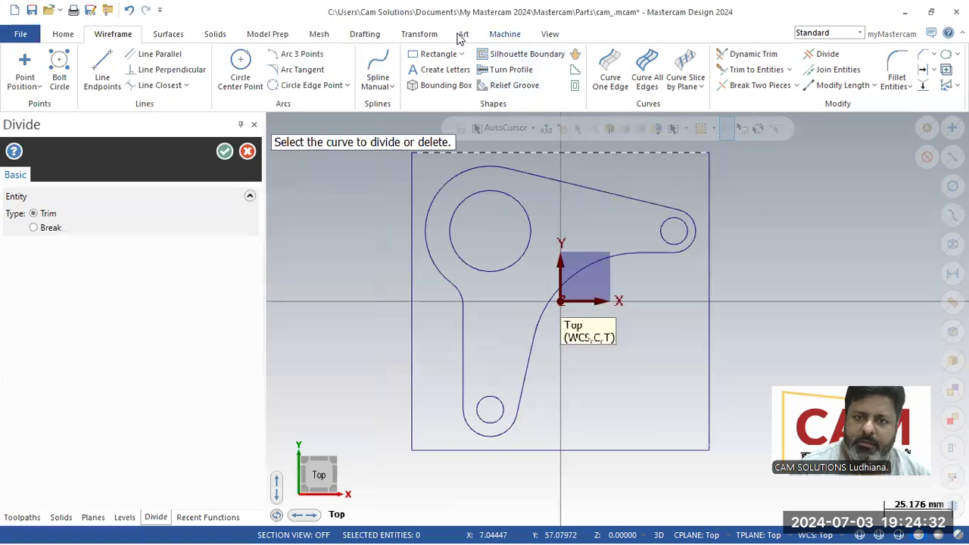
{"action": "left_click", "coordinate": [424, 36]}
{"action": "left_click", "coordinate": [187, 72]}
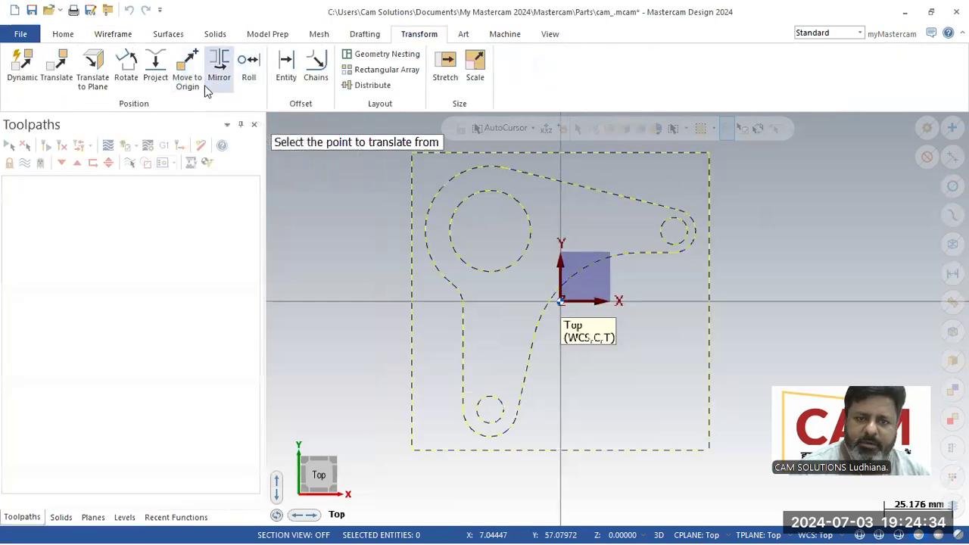
{"action": "left_click", "coordinate": [491, 229]}
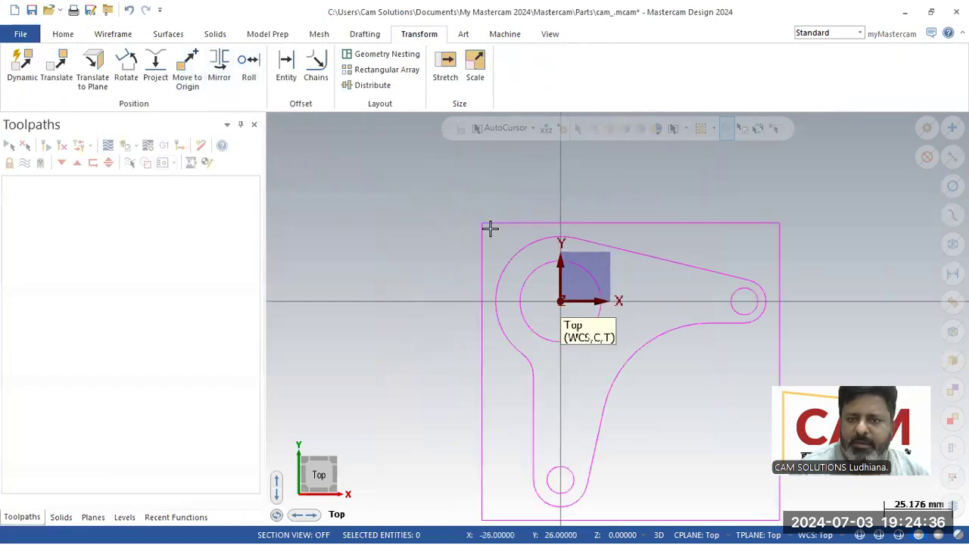
- Clear the result colours from the moved geometry and show the part in isometric view
{"action": "right_click", "coordinate": [379, 192]}
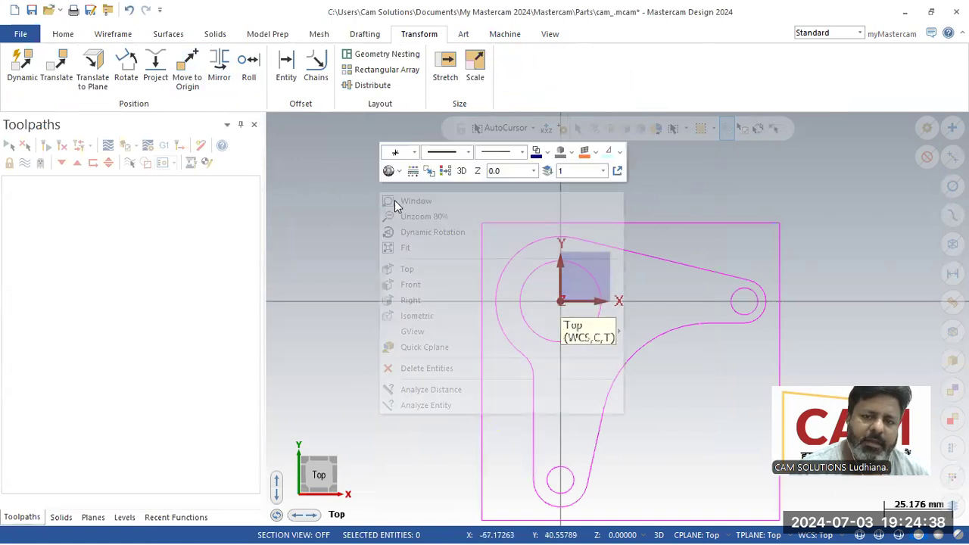
{"action": "left_click", "coordinate": [430, 192]}
{"action": "right_click", "coordinate": [403, 231]}
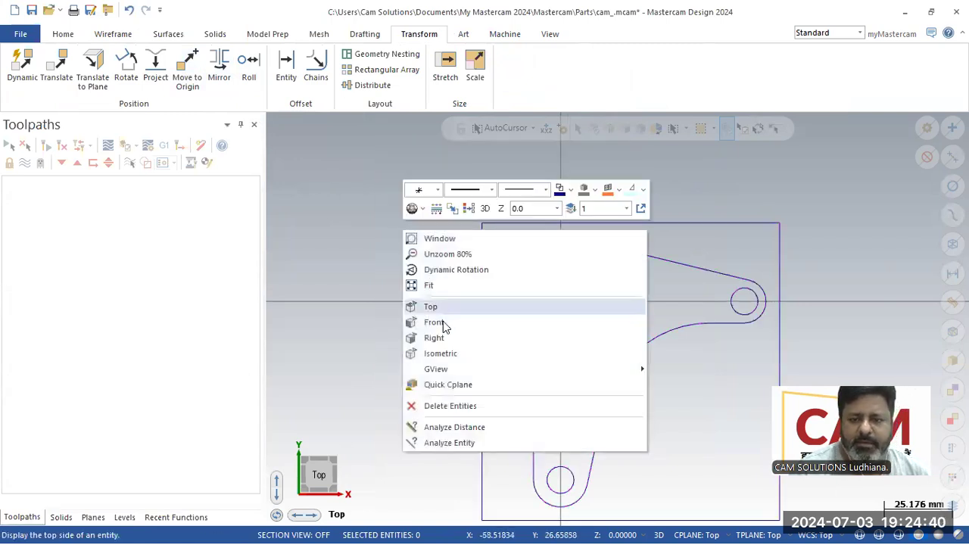
{"action": "left_click", "coordinate": [442, 353]}
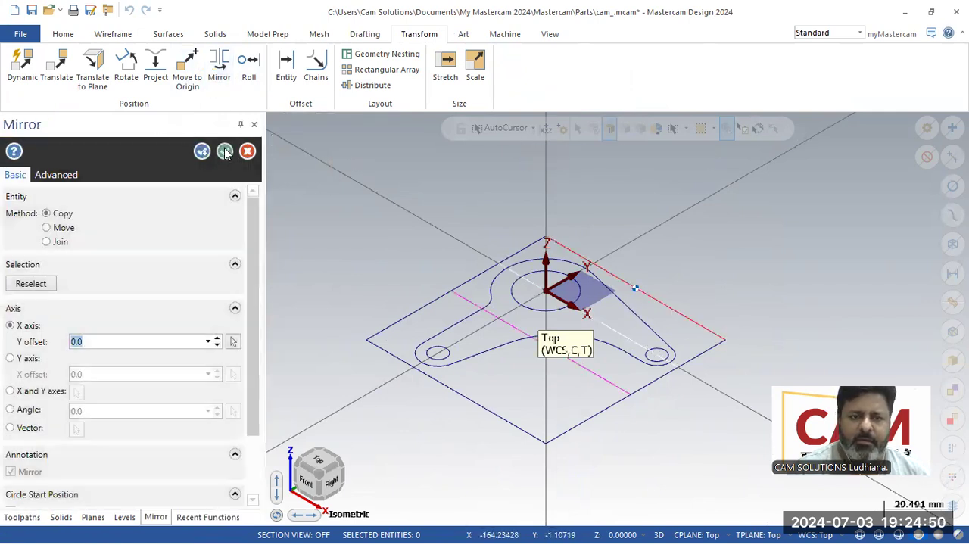
- Try the square's upper-right corner at the origin, then move the large circle's centre back there and clear the result colours
{"action": "left_click", "coordinate": [248, 152]}
{"action": "left_click", "coordinate": [190, 71]}
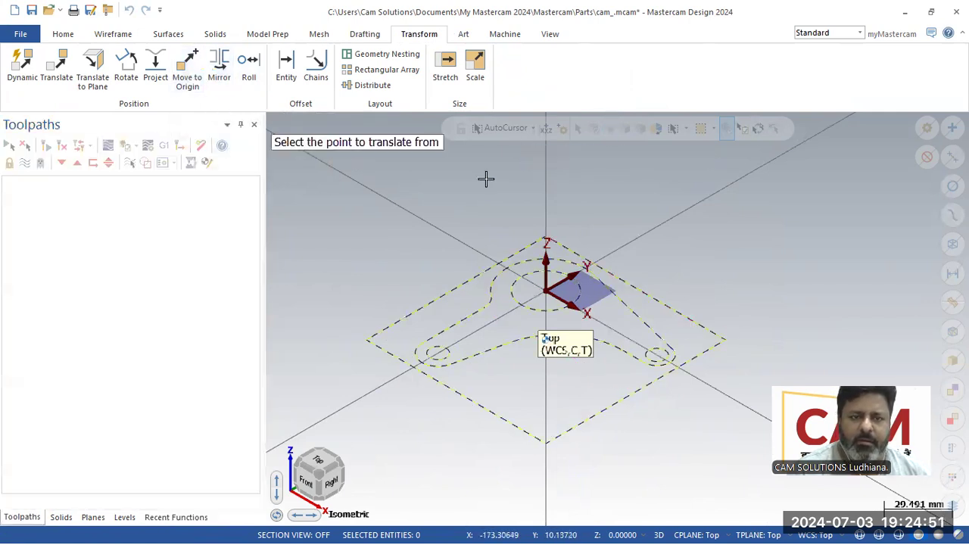
{"action": "left_click", "coordinate": [719, 340]}
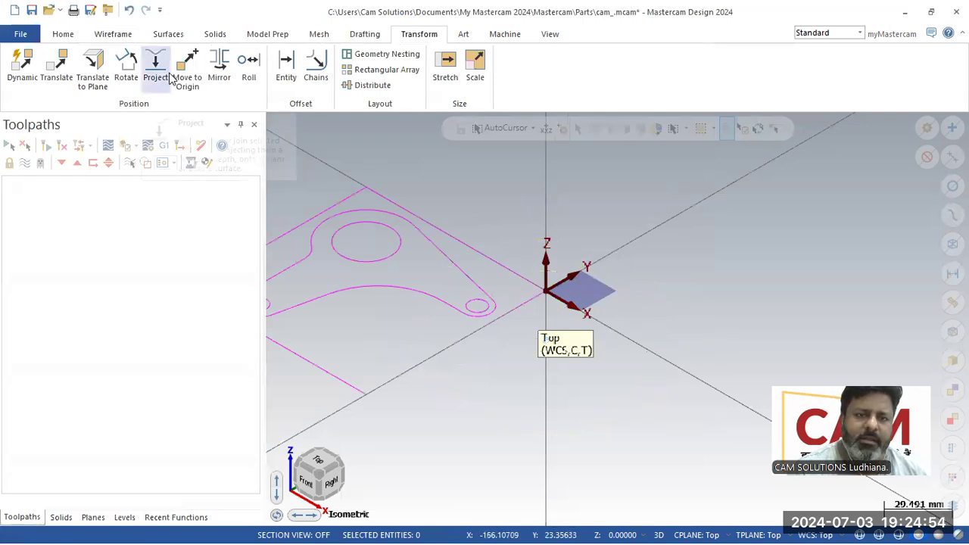
{"action": "left_click", "coordinate": [380, 257]}
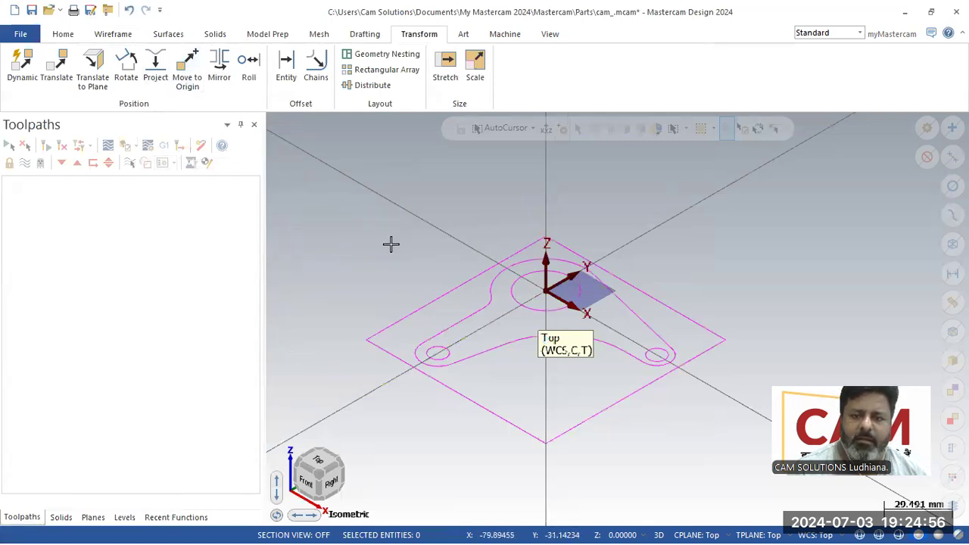
{"action": "right_click", "coordinate": [416, 210]}
{"action": "left_click", "coordinate": [469, 191]}
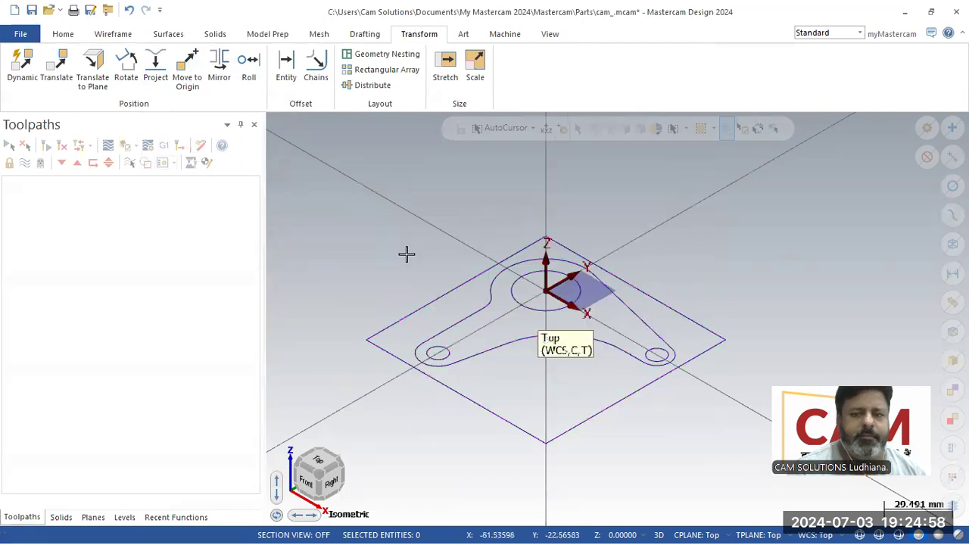
- Check the PDF drawing, and extrude the square outline 20 mm downward as a new solid body
{"action": "key", "text": "alt+Tab"}
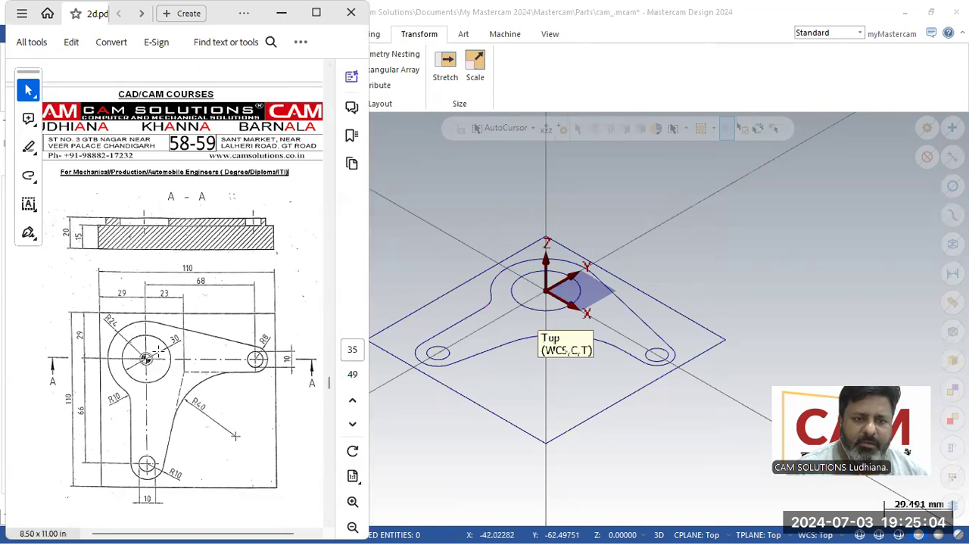
{"action": "key", "text": "alt+Tab"}
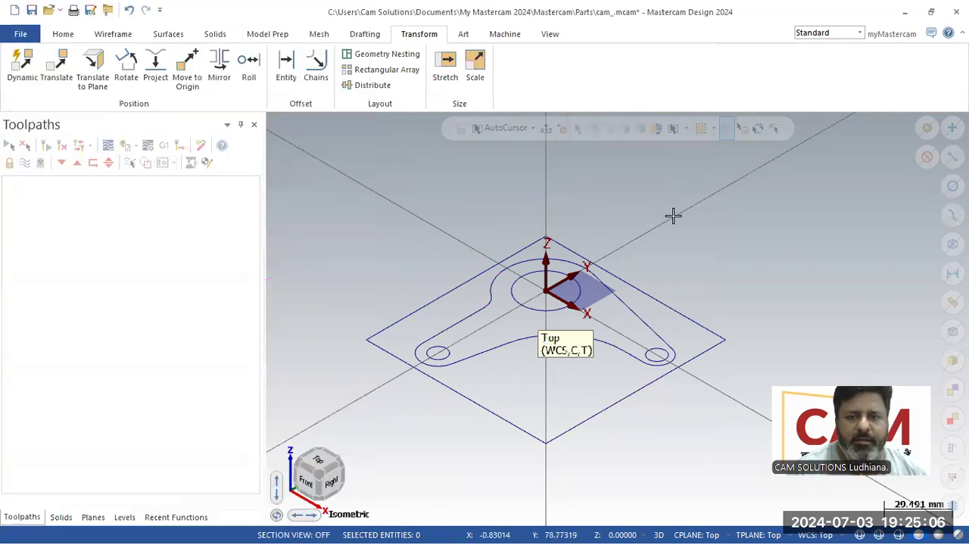
{"action": "left_click", "coordinate": [205, 33]}
{"action": "left_click", "coordinate": [136, 67]}
{"action": "left_click", "coordinate": [388, 321]}
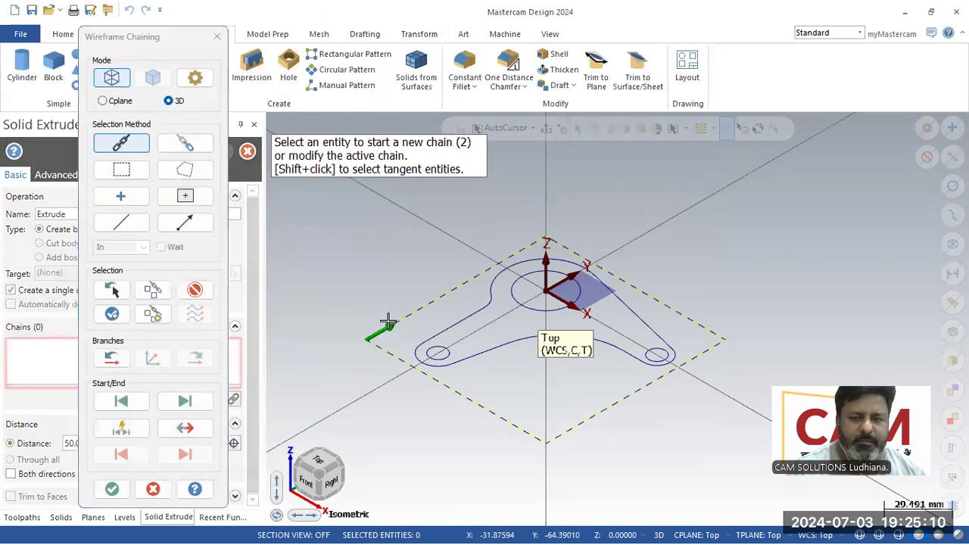
{"action": "left_click", "coordinate": [112, 489]}
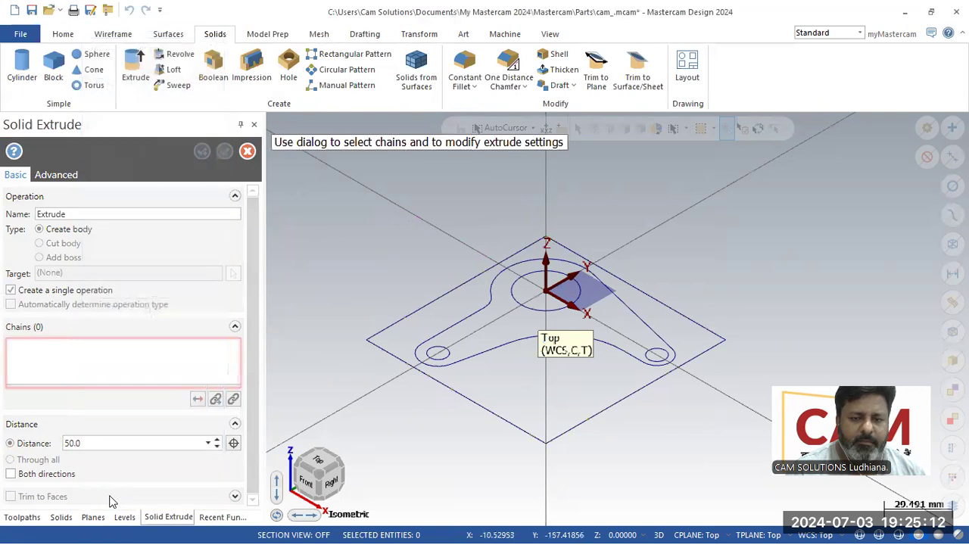
{"action": "left_click", "coordinate": [197, 401]}
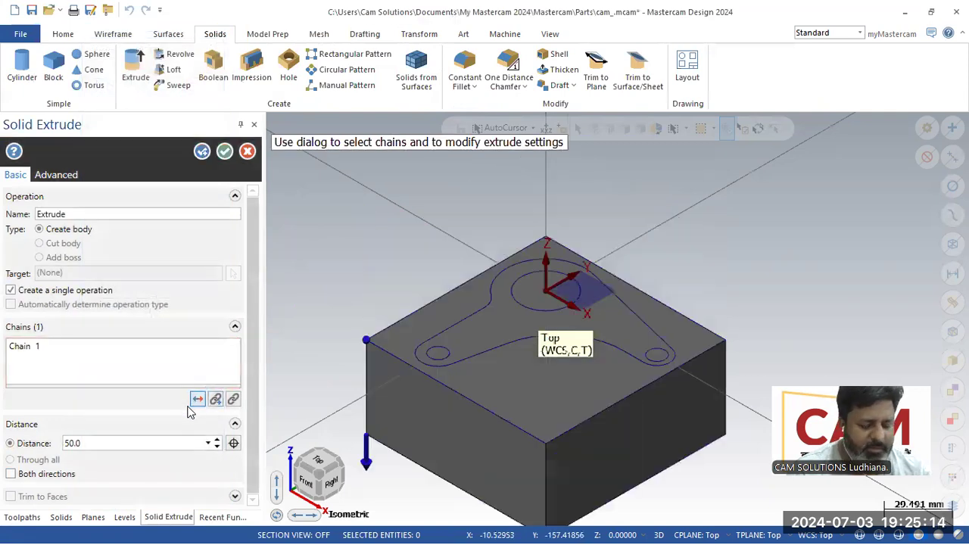
{"action": "left_click", "coordinate": [193, 402]}
{"action": "left_click", "coordinate": [139, 437]}
{"action": "type", "text": "20.0"}
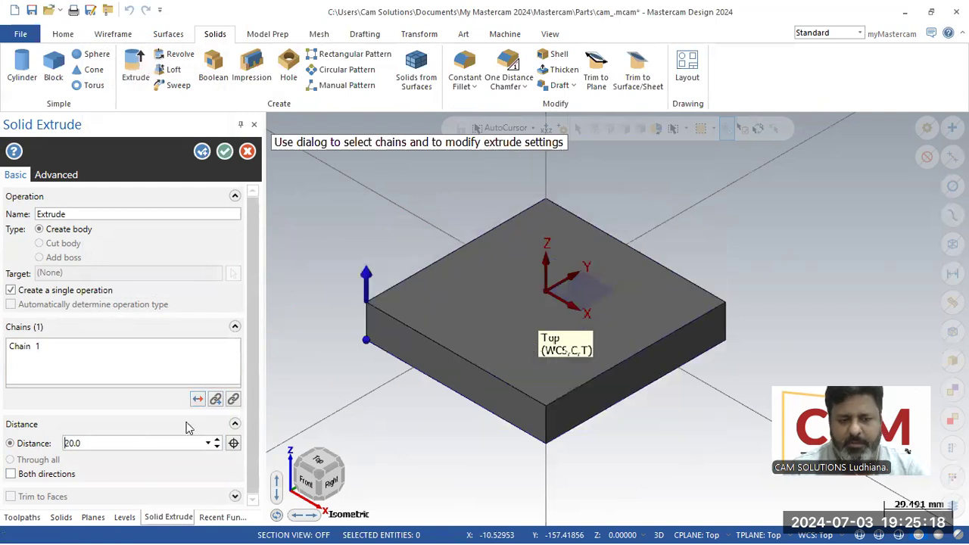
{"action": "left_click", "coordinate": [197, 401]}
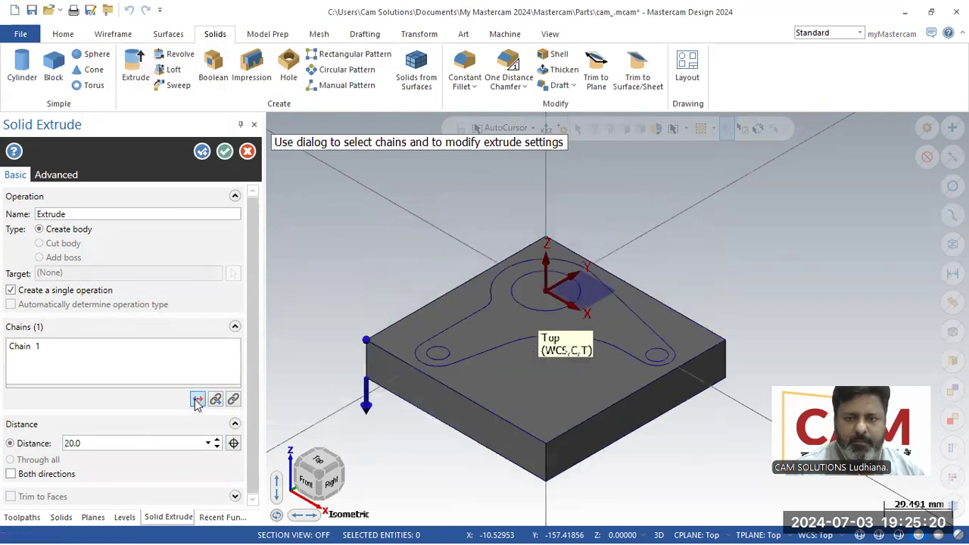
{"action": "left_click", "coordinate": [225, 152]}
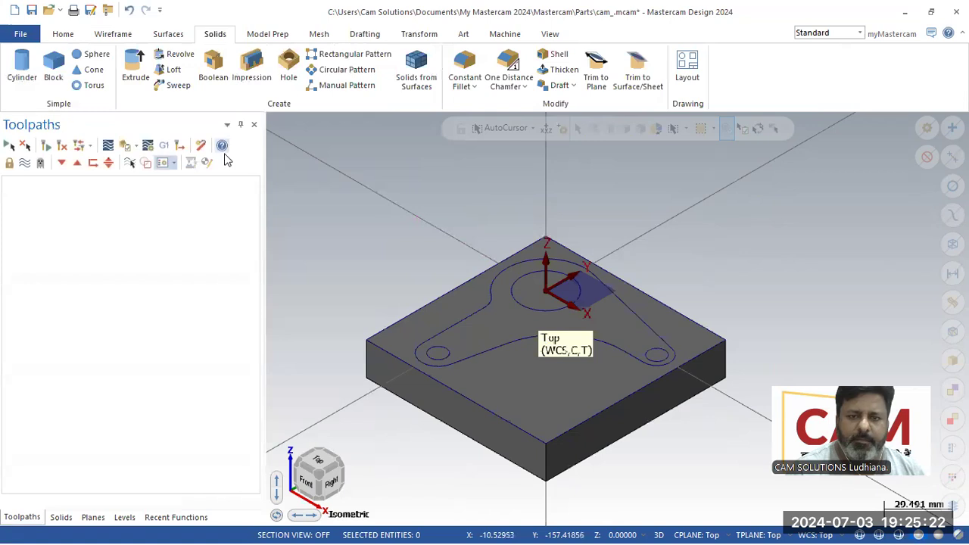
{"action": "left_click", "coordinate": [136, 68]}
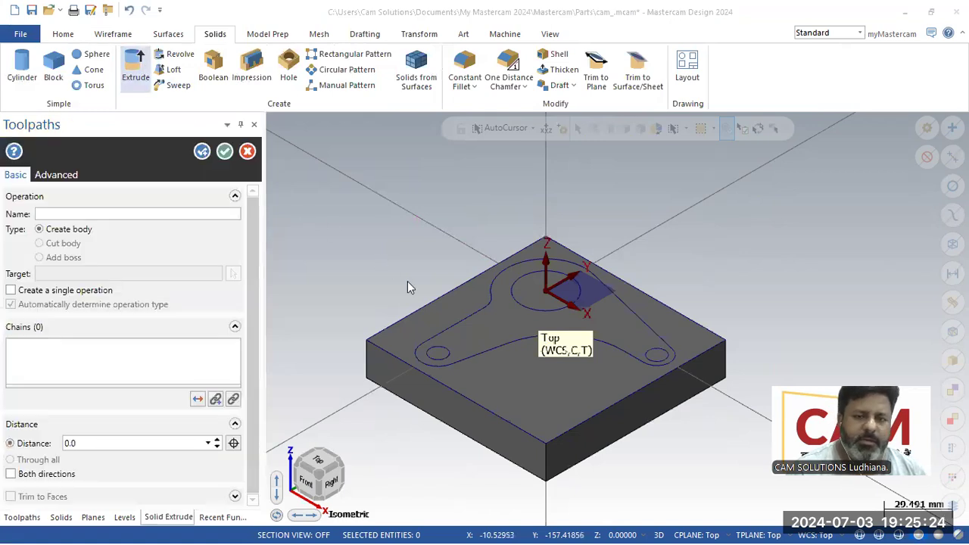
{"action": "left_click", "coordinate": [409, 307]}
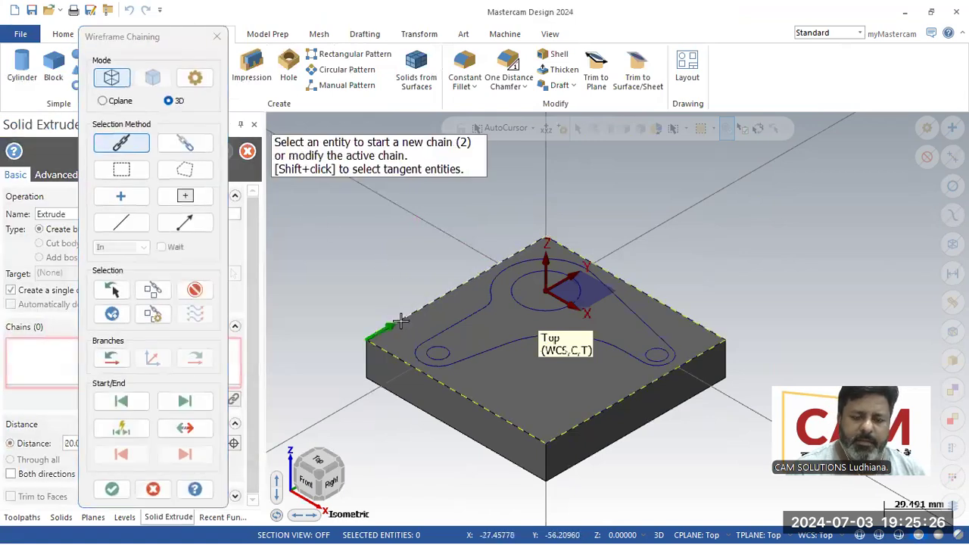
{"action": "left_click", "coordinate": [436, 336]}
{"action": "left_click", "coordinate": [115, 491]}
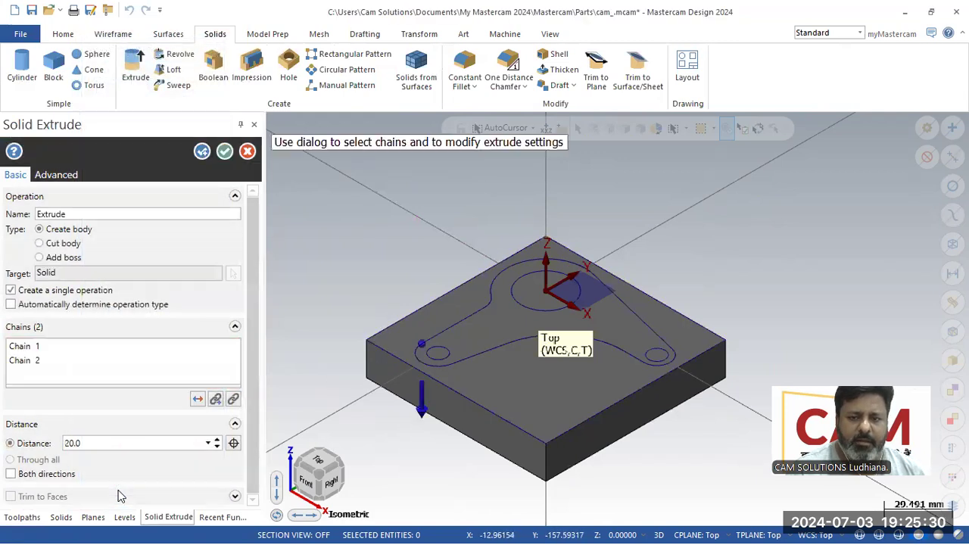
{"action": "left_click", "coordinate": [64, 245]}
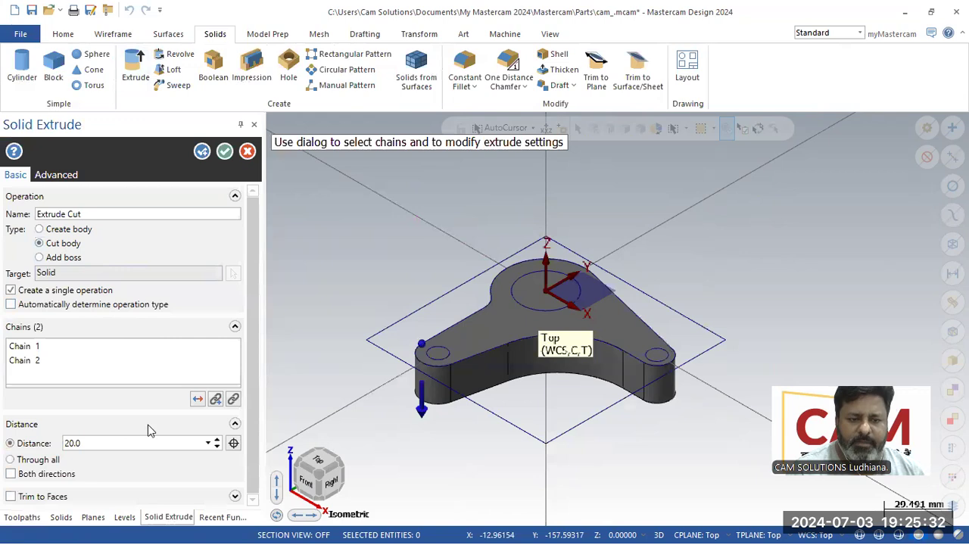
{"action": "key", "text": "Return"}
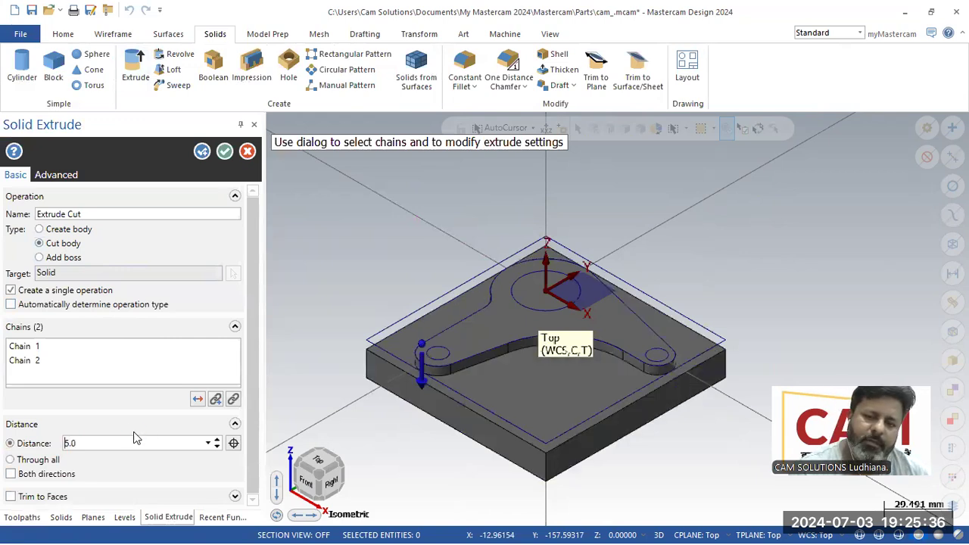
{"action": "mouse_move", "coordinate": [328, 402]}
{"action": "middle_mouse_down"}
{"action": "mouse_move", "coordinate": [316, 370]}
{"action": "mouse_move", "coordinate": [347, 366]}
{"action": "mouse_move", "coordinate": [335, 403]}
{"action": "middle_mouse_up"}
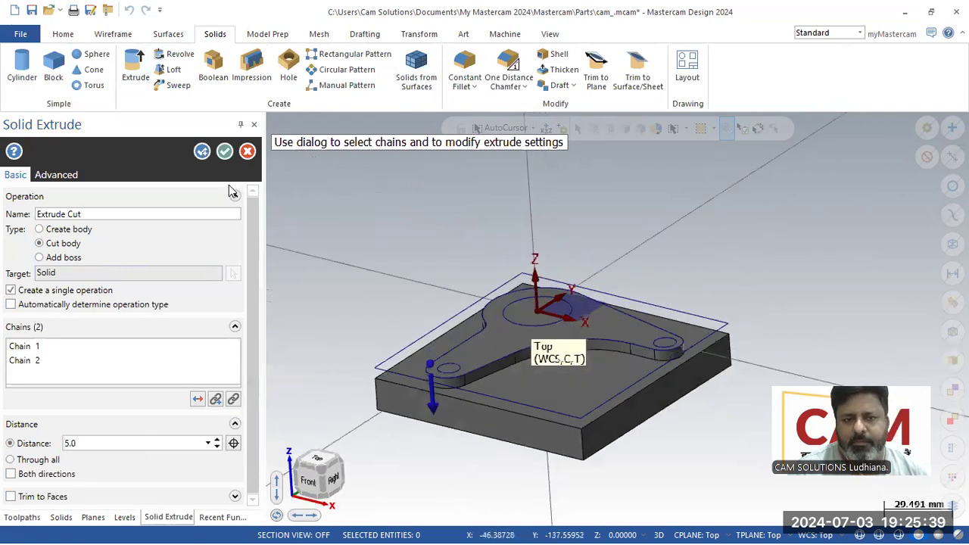
{"action": "left_click", "coordinate": [249, 152]}
{"action": "mouse_move", "coordinate": [371, 205]}
{"action": "middle_mouse_down"}
{"action": "mouse_move", "coordinate": [387, 220]}
{"action": "mouse_move", "coordinate": [372, 216]}
{"action": "middle_mouse_up"}
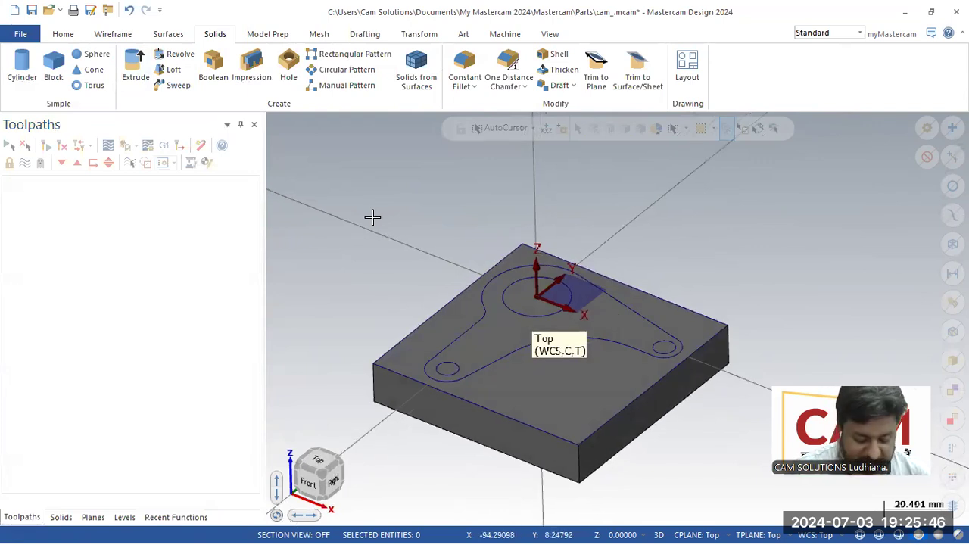
- Set up a 5 mm deep extruded cut in the plate using the square outline, the three-lobed profile and the two small circles
{"action": "left_click", "coordinate": [136, 69]}
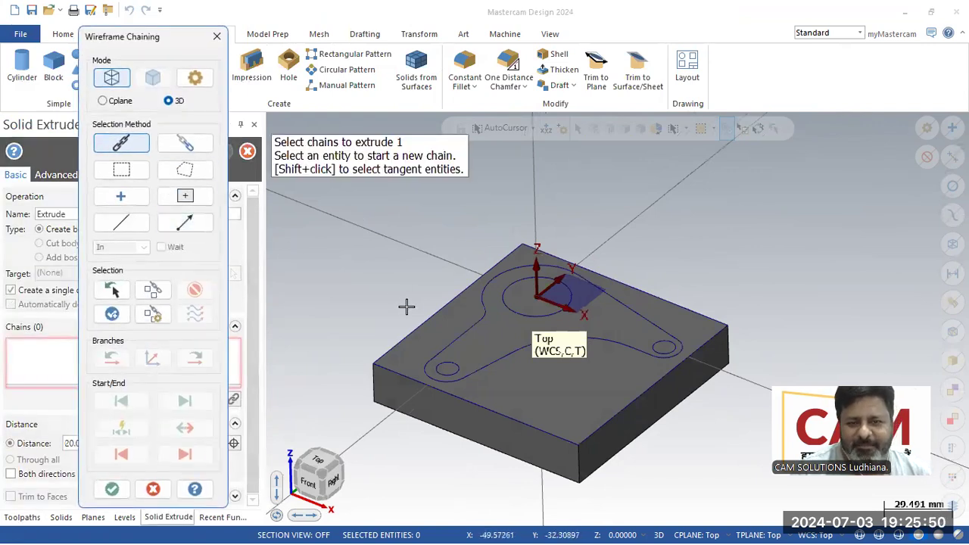
{"action": "left_click", "coordinate": [410, 324]}
{"action": "left_click", "coordinate": [452, 341]}
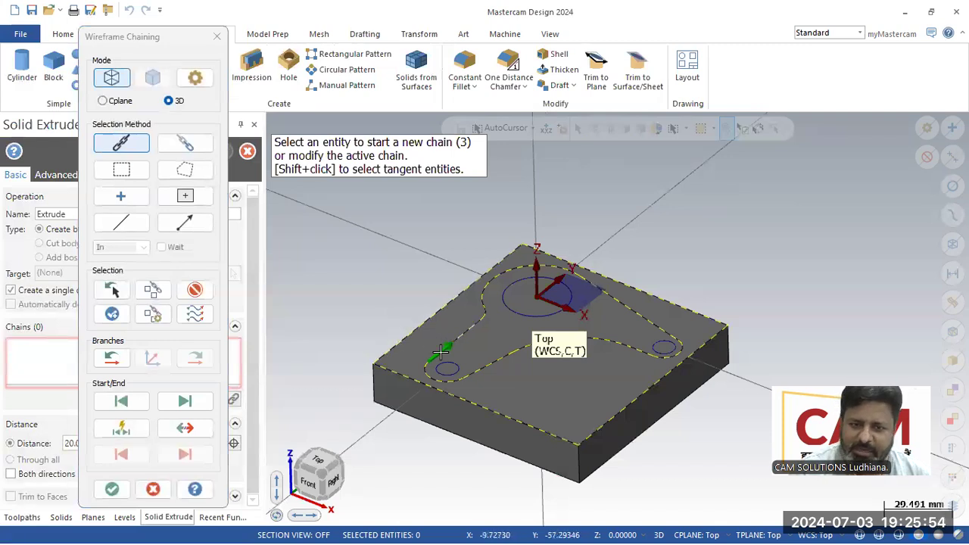
{"action": "left_click", "coordinate": [445, 364]}
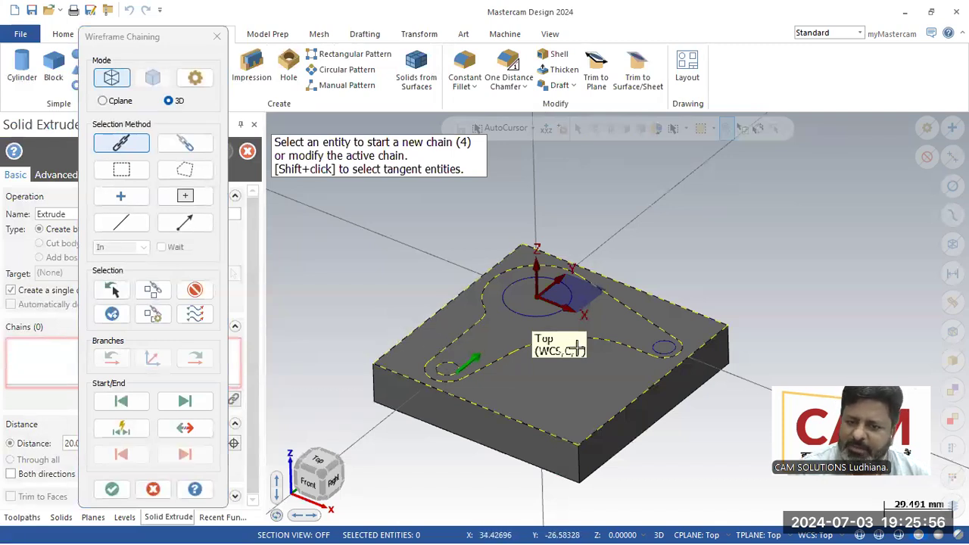
{"action": "left_click", "coordinate": [661, 344]}
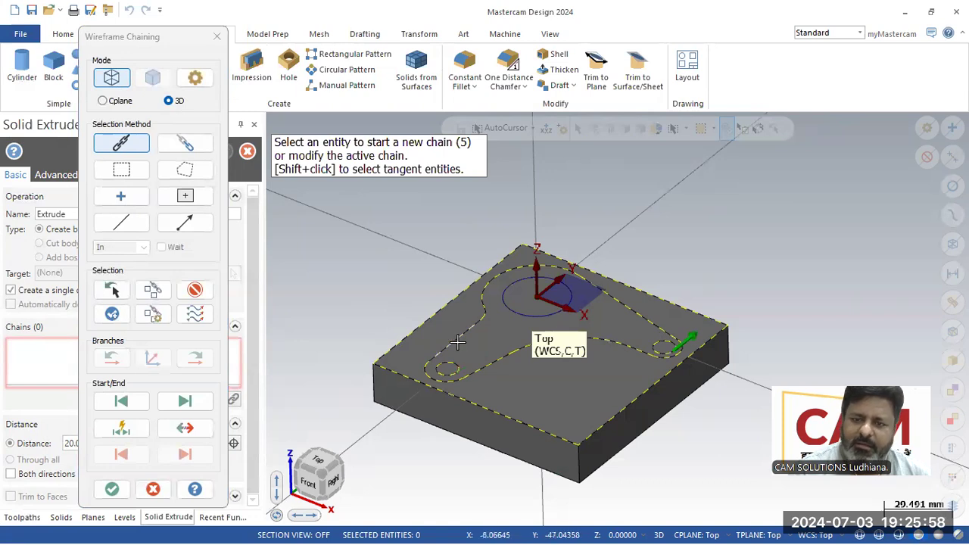
{"action": "left_click", "coordinate": [112, 489]}
{"action": "left_click", "coordinate": [51, 244]}
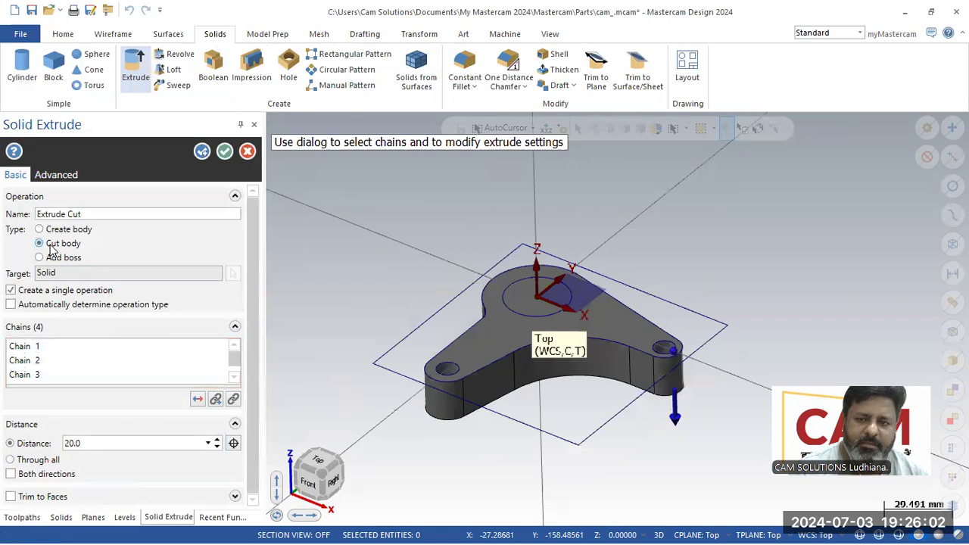
{"action": "type", "text": "5"}
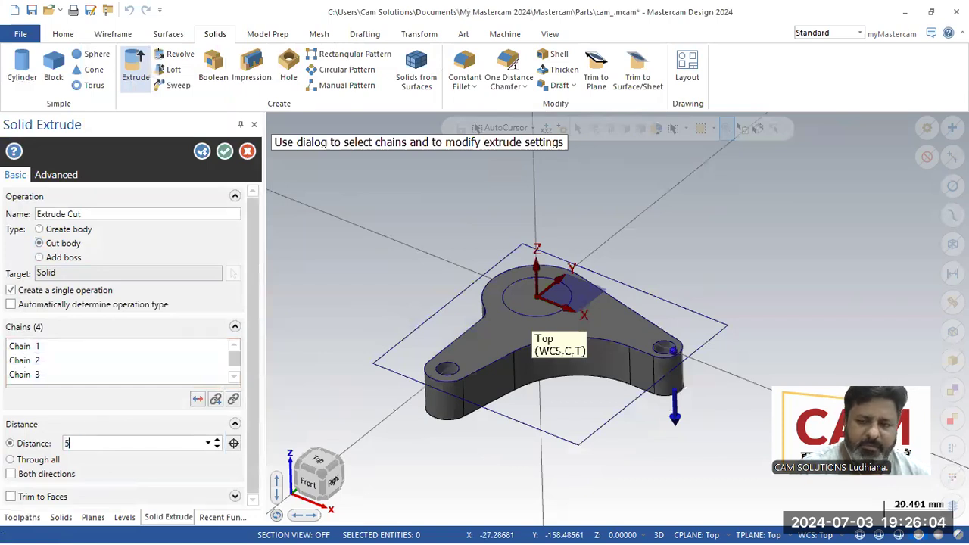
{"action": "key", "text": "Return"}
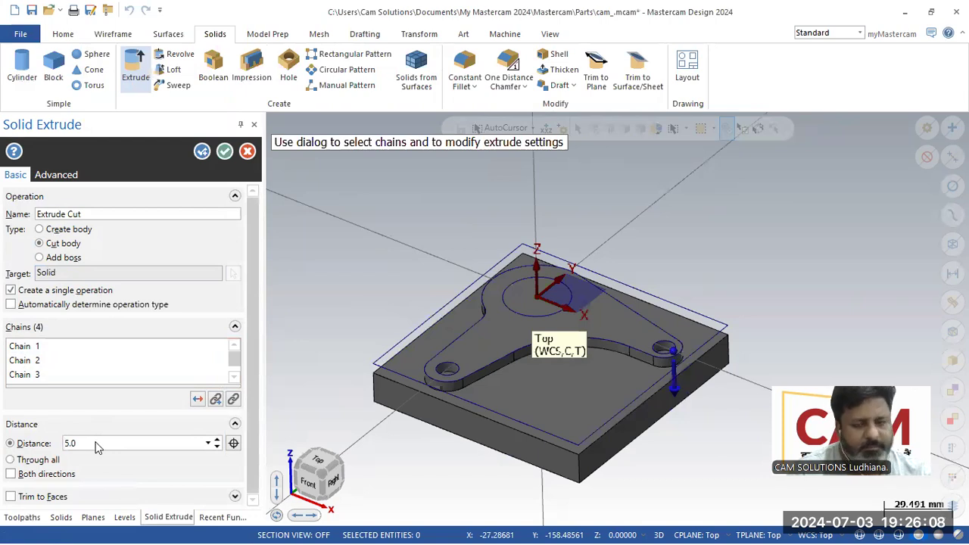
- Check the PDF drawing, add the large circle to the cut's chains and complete the 5 mm extruded cut
{"action": "key", "text": "alt+Tab"}
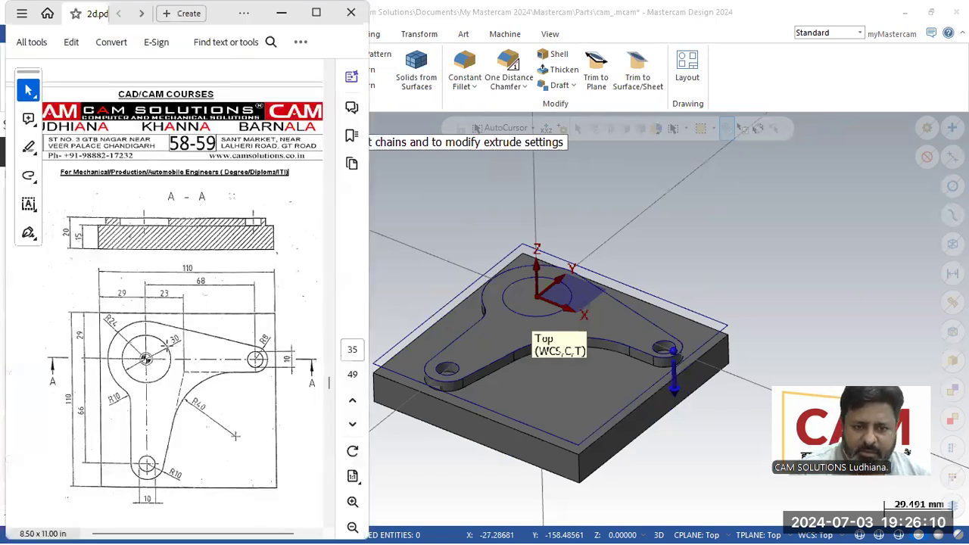
{"action": "left_click", "coordinate": [281, 13]}
{"action": "left_click", "coordinate": [151, 375]}
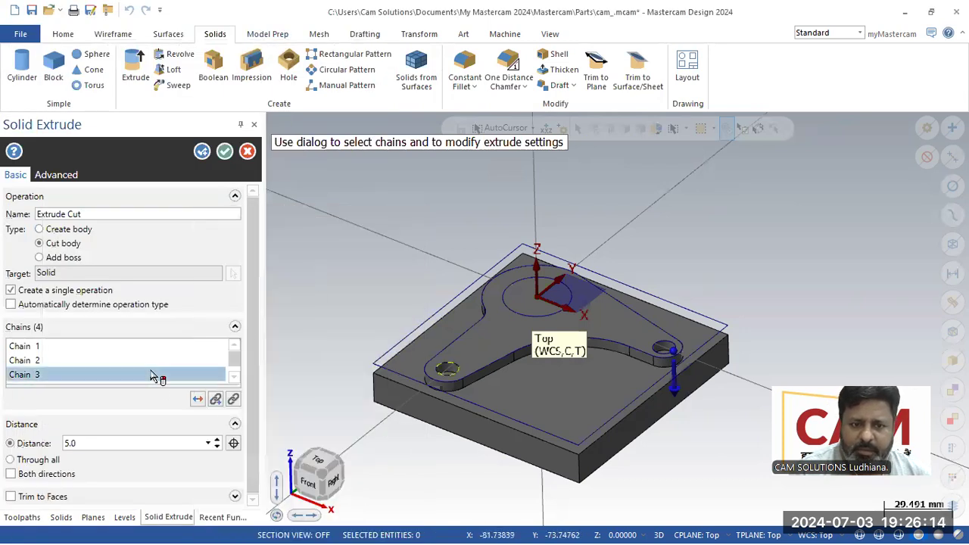
{"action": "left_click", "coordinate": [217, 400]}
{"action": "left_click", "coordinate": [503, 299]}
{"action": "left_click", "coordinate": [113, 489]}
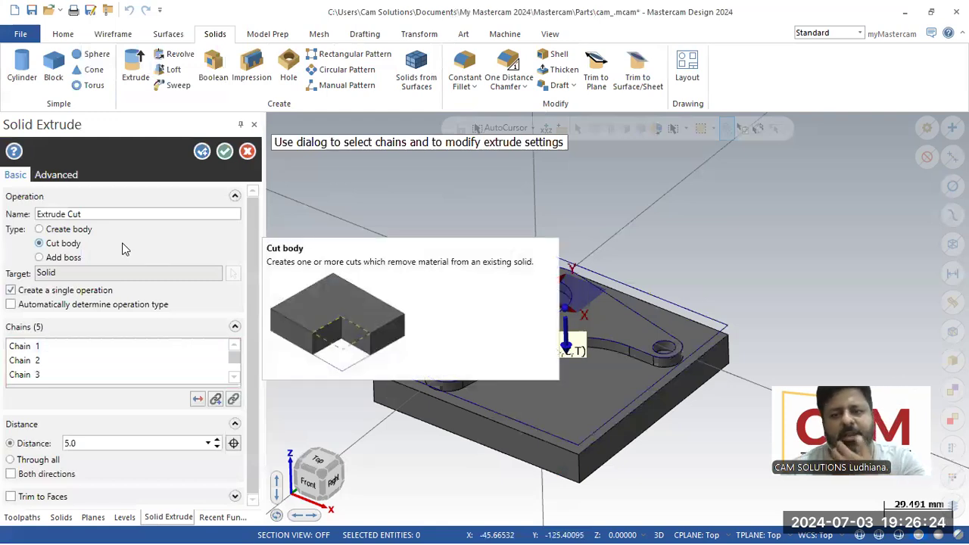
{"action": "left_click", "coordinate": [224, 152]}
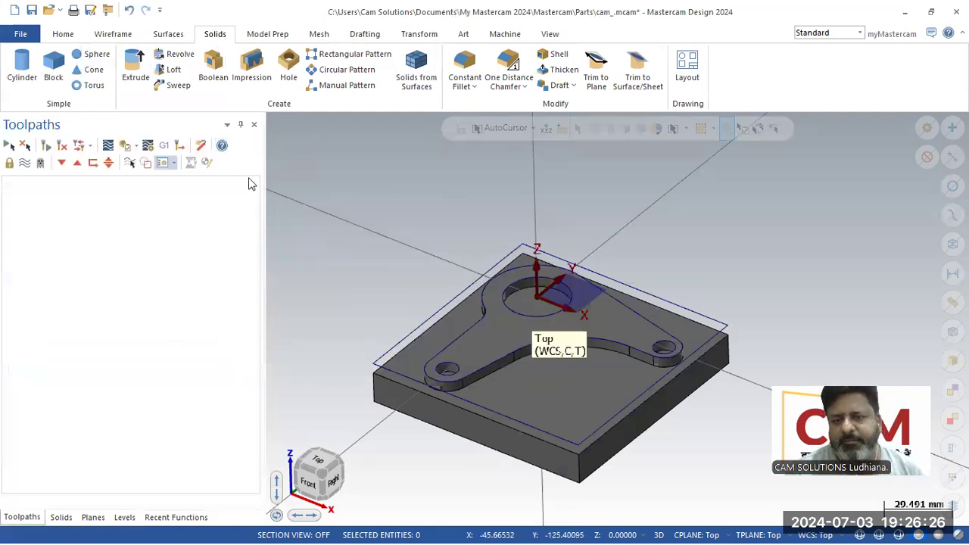
- Select all wireframe entities and blank them so that only the solid is displayed
{"action": "middle_click_drag", "start_coordinate": [378, 238], "coordinate": [466, 336]}
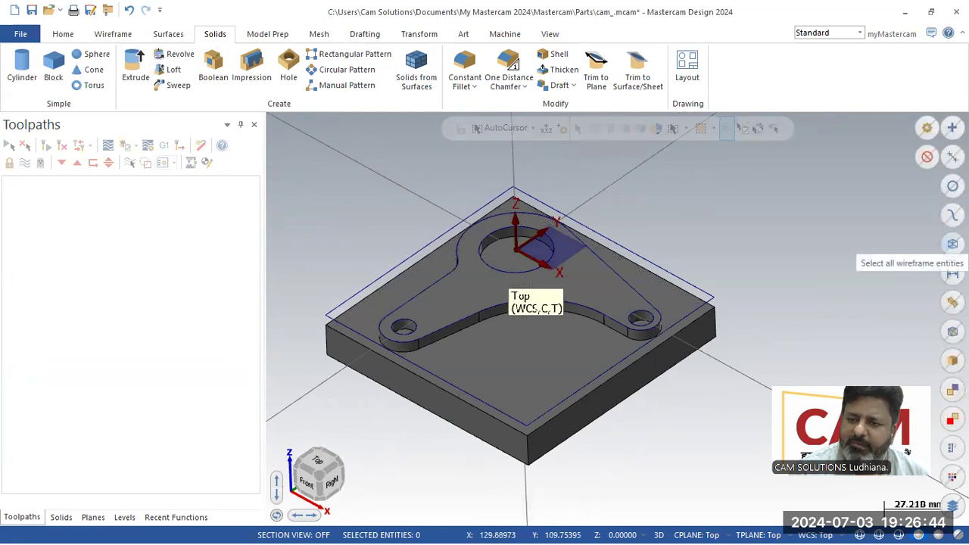
{"action": "left_click", "coordinate": [952, 244]}
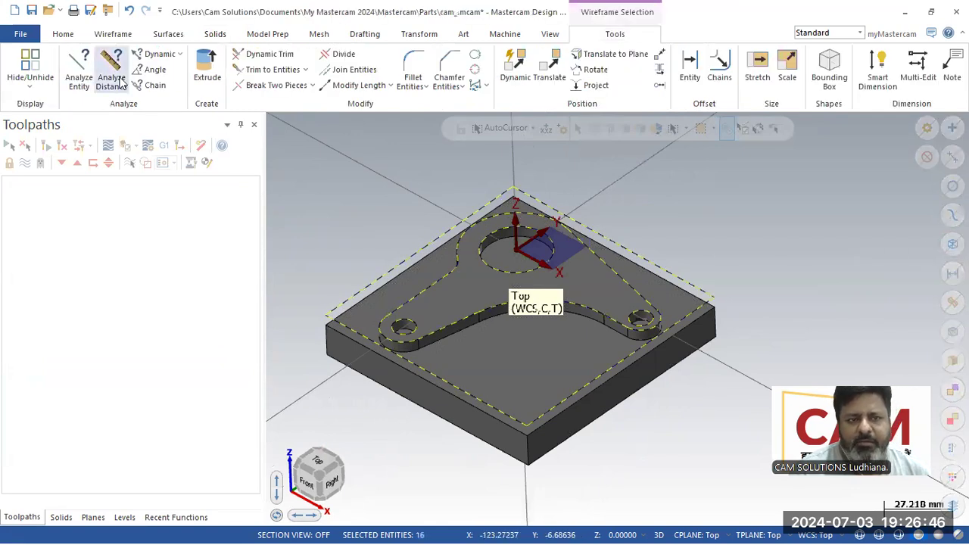
{"action": "left_click", "coordinate": [63, 34]}
{"action": "left_click", "coordinate": [552, 86]}
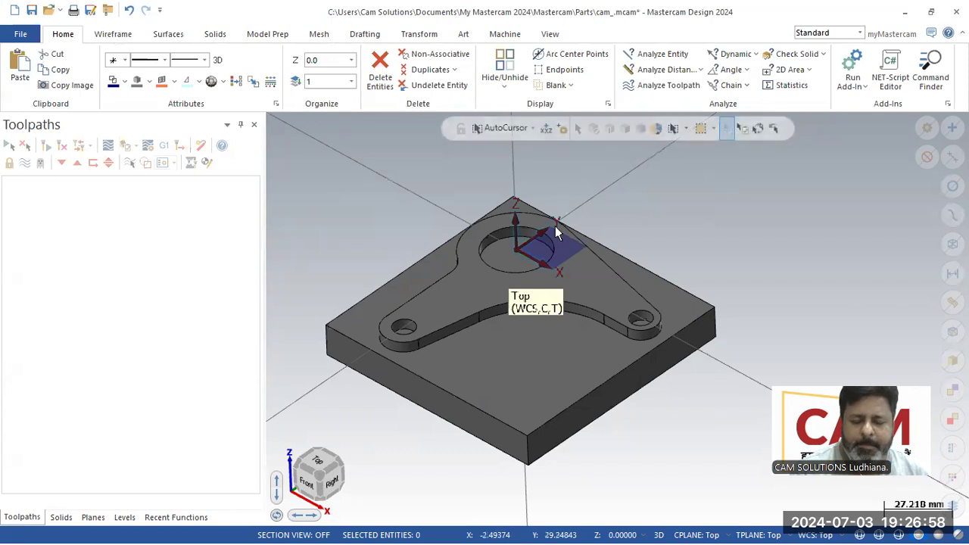
- Add a machine group using the default mill
{"action": "left_click", "coordinate": [504, 34]}
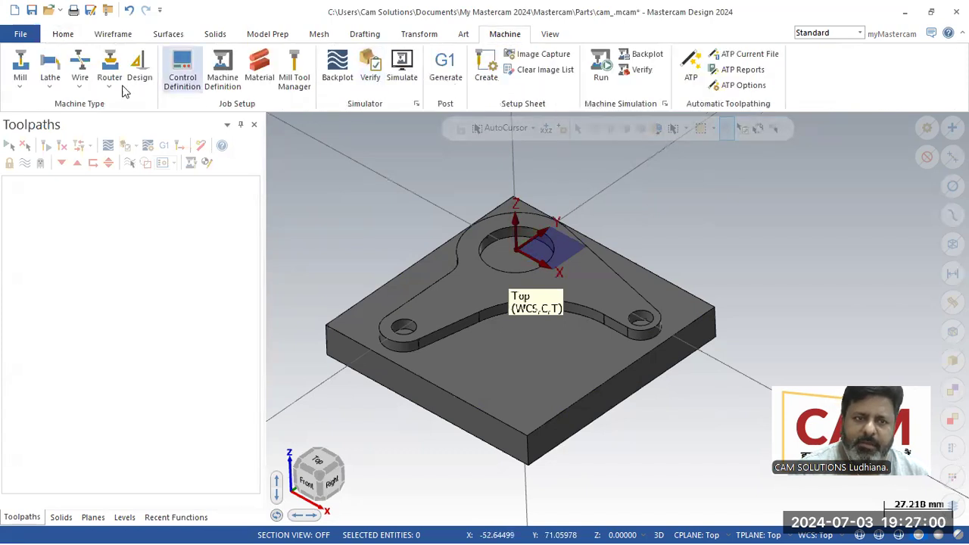
{"action": "left_click", "coordinate": [21, 82]}
{"action": "left_click", "coordinate": [37, 103]}
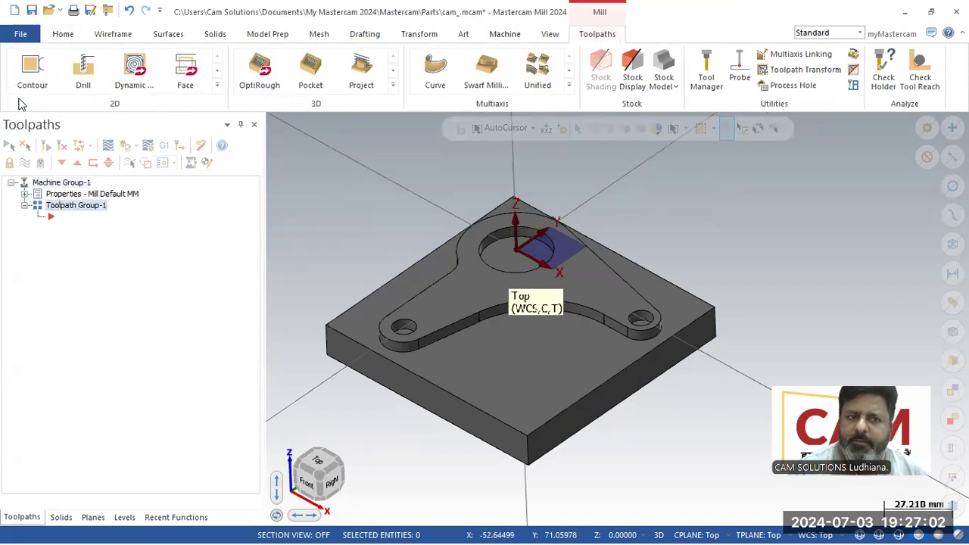
{"action": "left_click", "coordinate": [24, 194]}
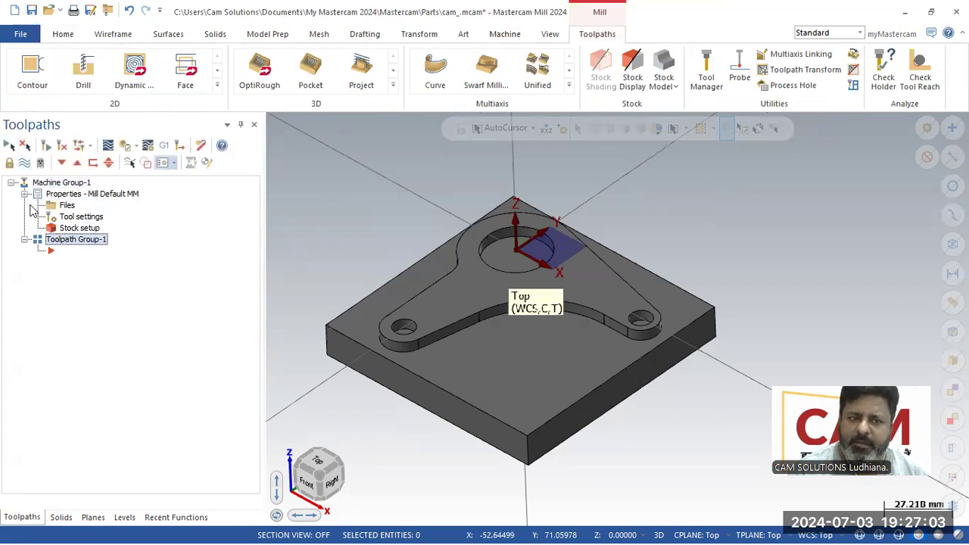
{"action": "left_click", "coordinate": [74, 230]}
{"action": "double_click", "coordinate": [74, 230]}
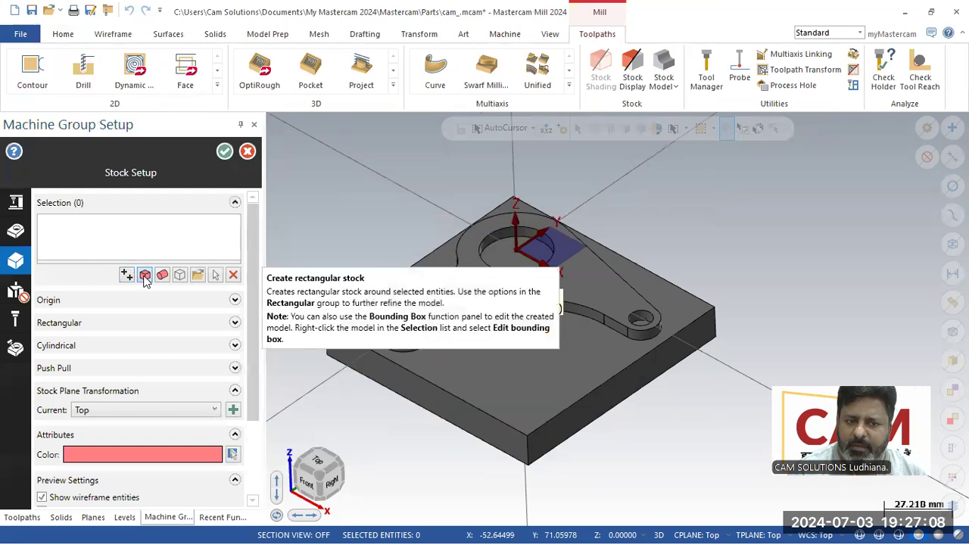
{"action": "left_click", "coordinate": [145, 276]}
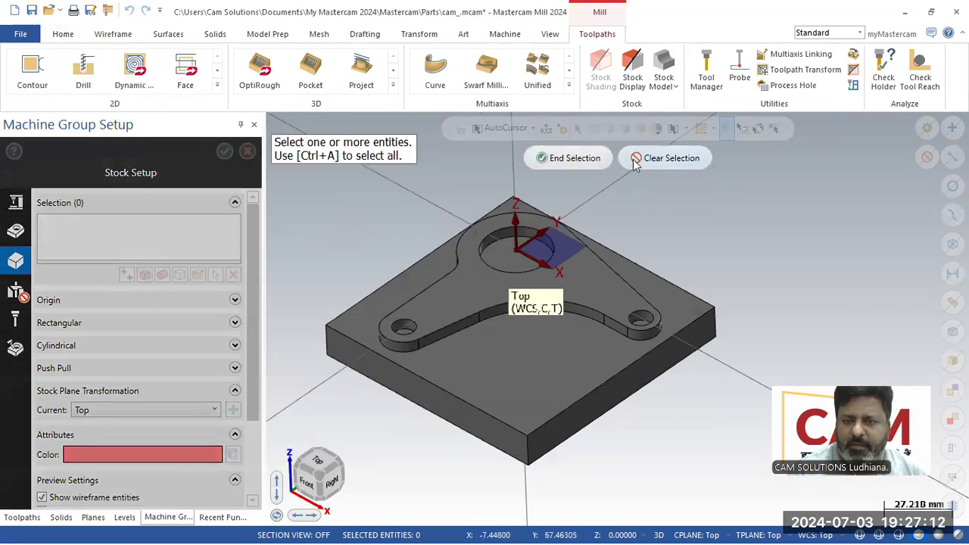
{"action": "left_click", "coordinate": [561, 159]}
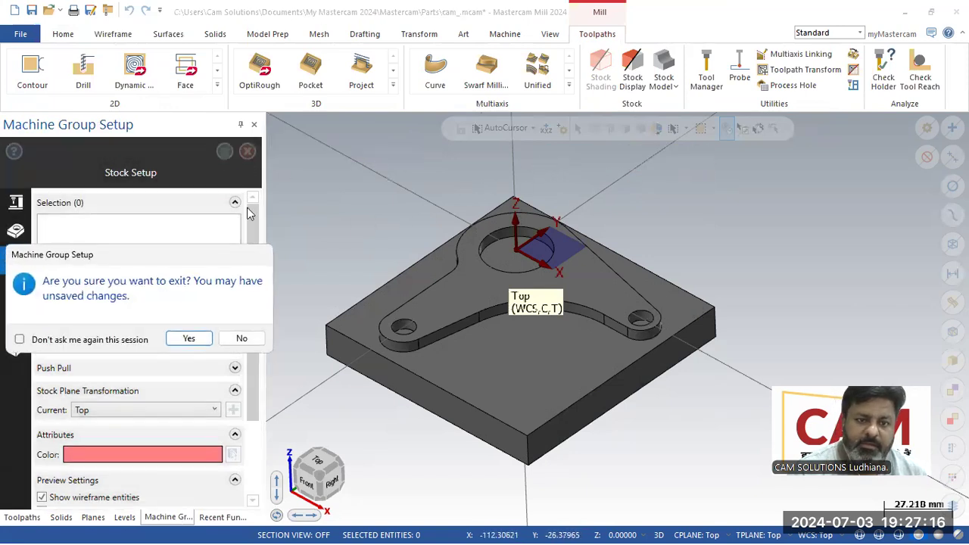
{"action": "left_click", "coordinate": [195, 335]}
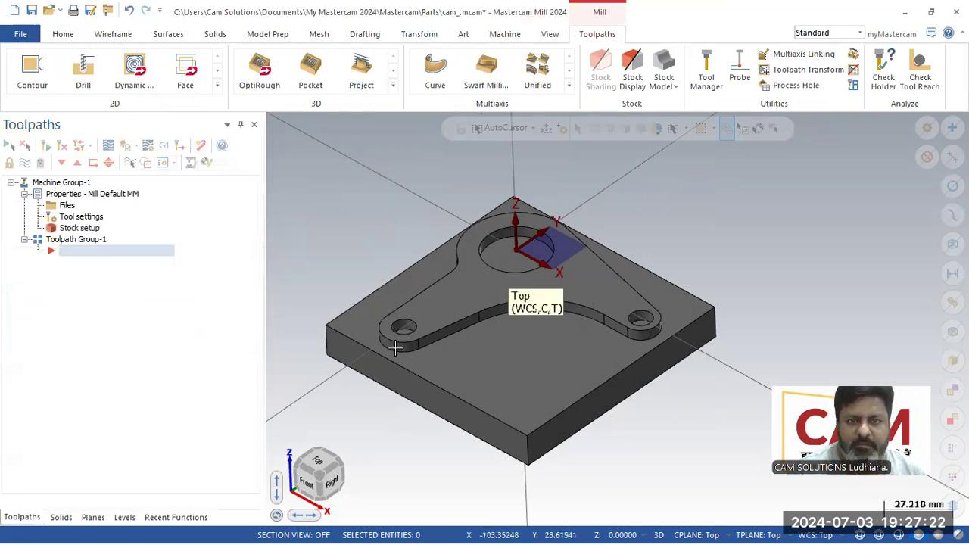
{"action": "left_click", "coordinate": [210, 277]}
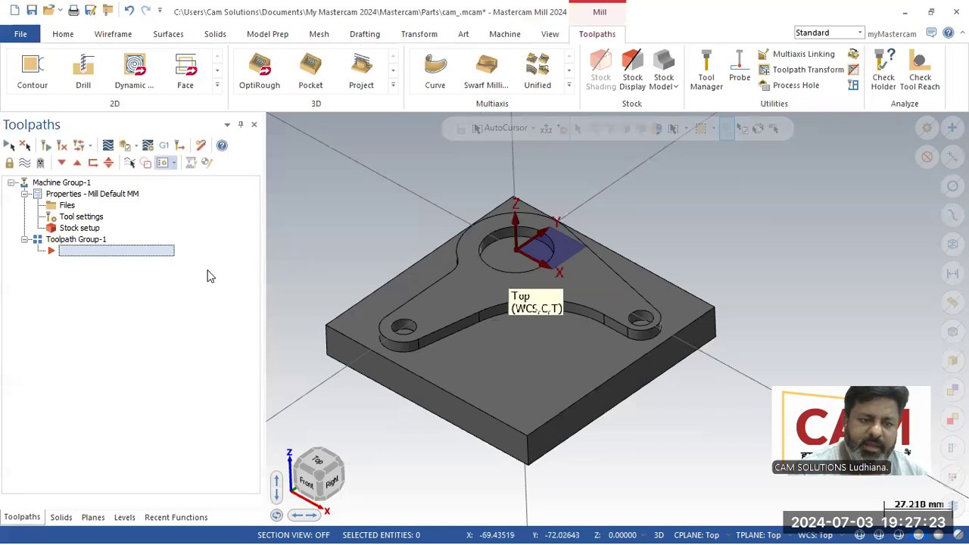
{"action": "left_click", "coordinate": [24, 194]}
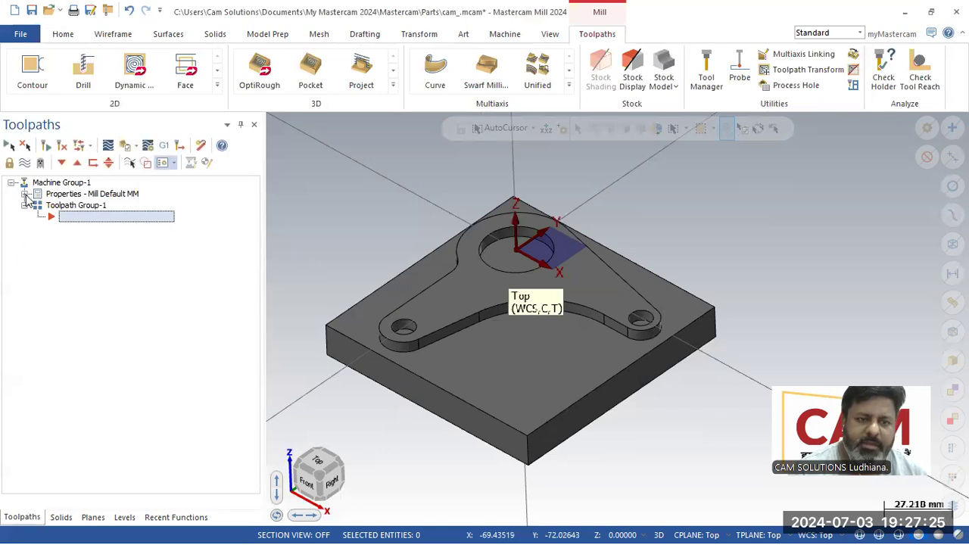
{"action": "left_click", "coordinate": [503, 34]}
{"action": "left_click", "coordinate": [20, 81]}
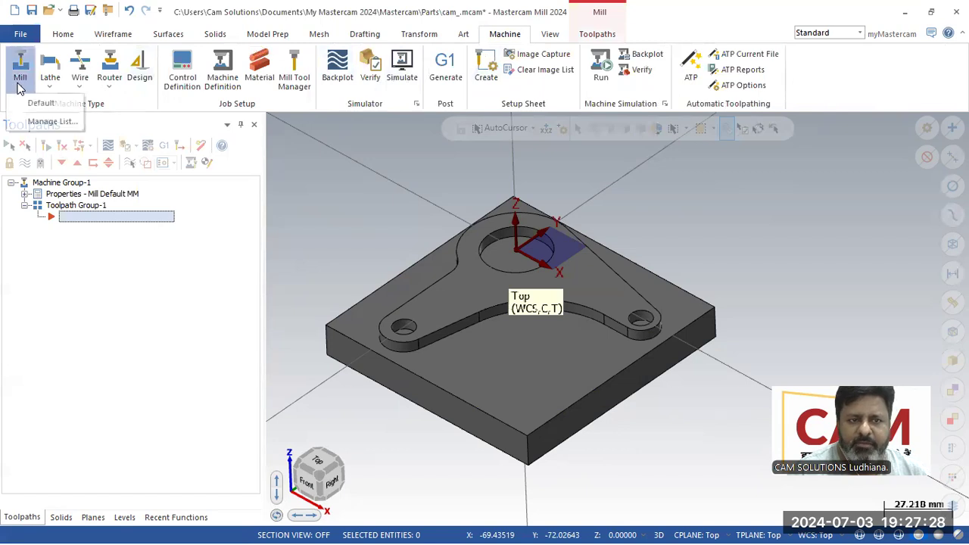
{"action": "left_click", "coordinate": [26, 104]}
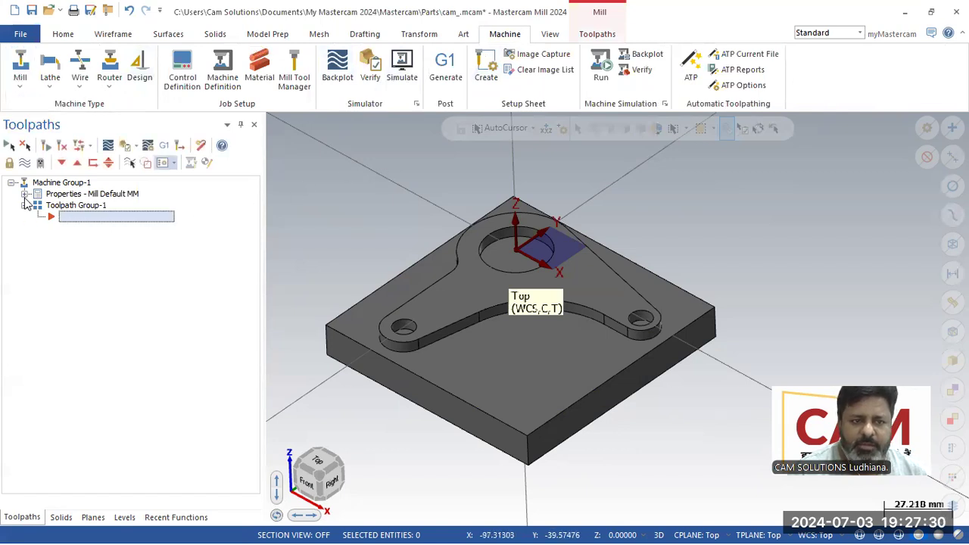
- Define rectangular stock around the solid plate in the mill group's stock setup
{"action": "left_click", "coordinate": [25, 196]}
{"action": "left_click", "coordinate": [82, 228]}
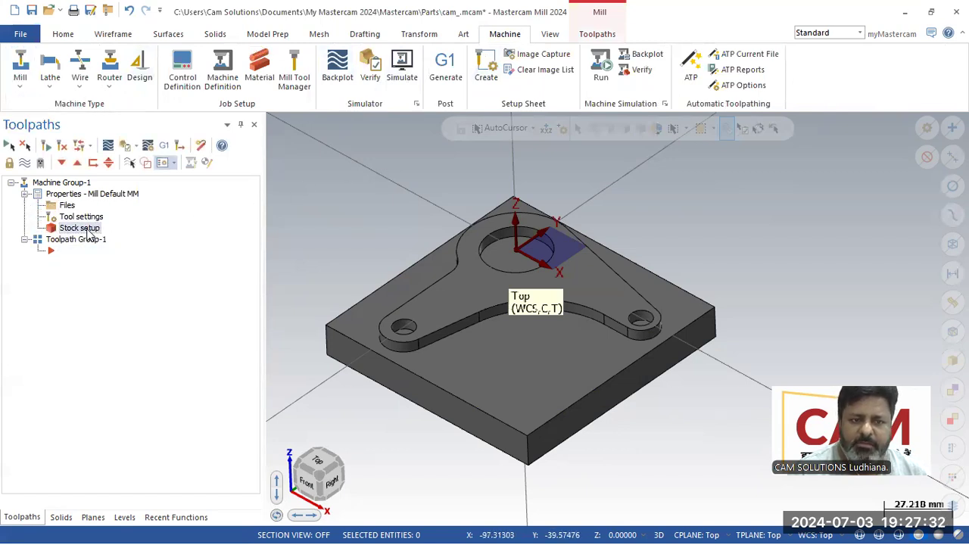
{"action": "left_click", "coordinate": [163, 276]}
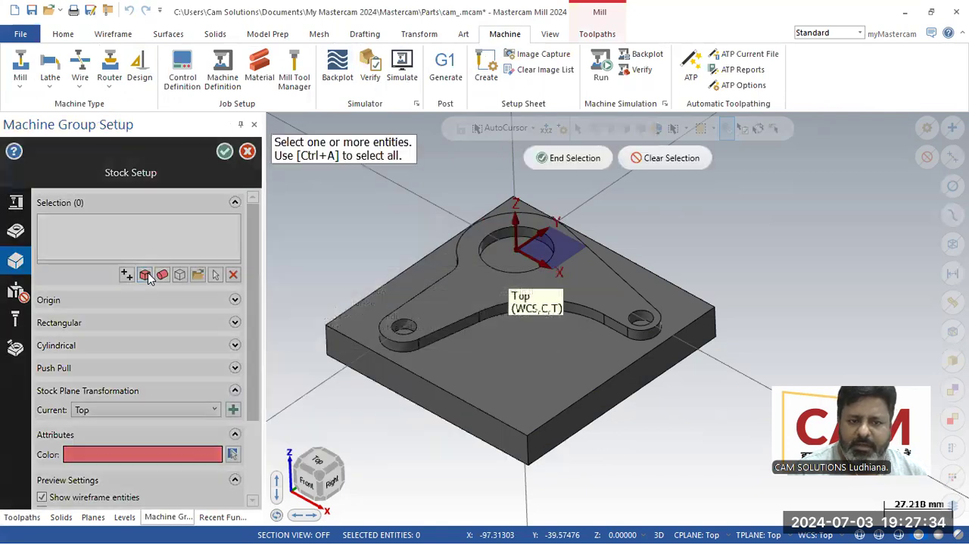
{"action": "left_click", "coordinate": [621, 393]}
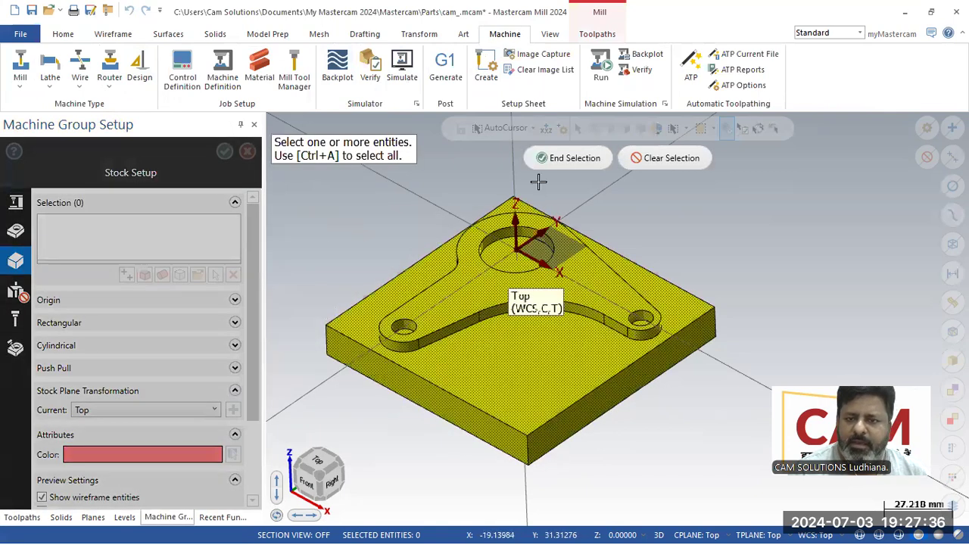
{"action": "left_click", "coordinate": [564, 158]}
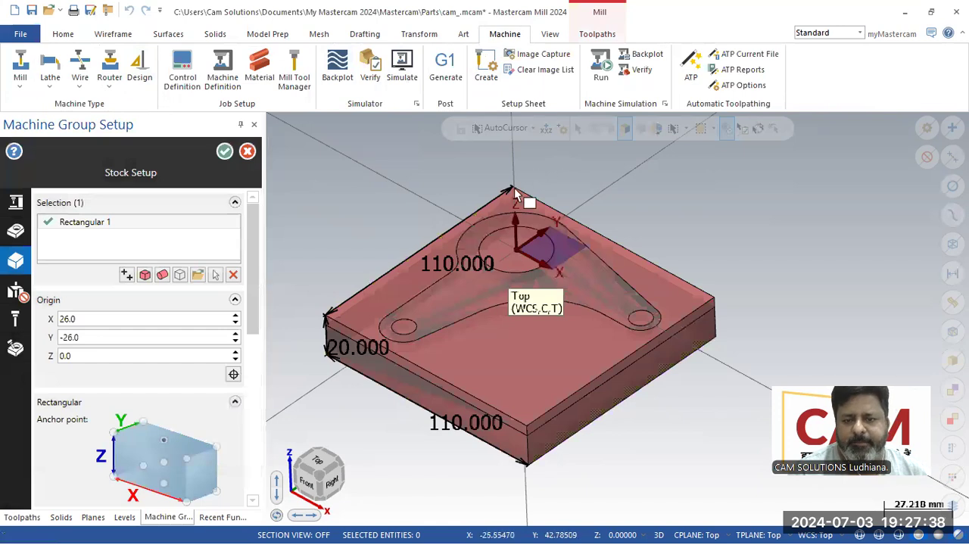
{"action": "mouse_move", "coordinate": [428, 214]}
{"action": "middle_mouse_down"}
{"action": "mouse_move", "coordinate": [431, 177]}
{"action": "mouse_move", "coordinate": [440, 221]}
{"action": "mouse_move", "coordinate": [422, 225]}
{"action": "middle_mouse_up"}
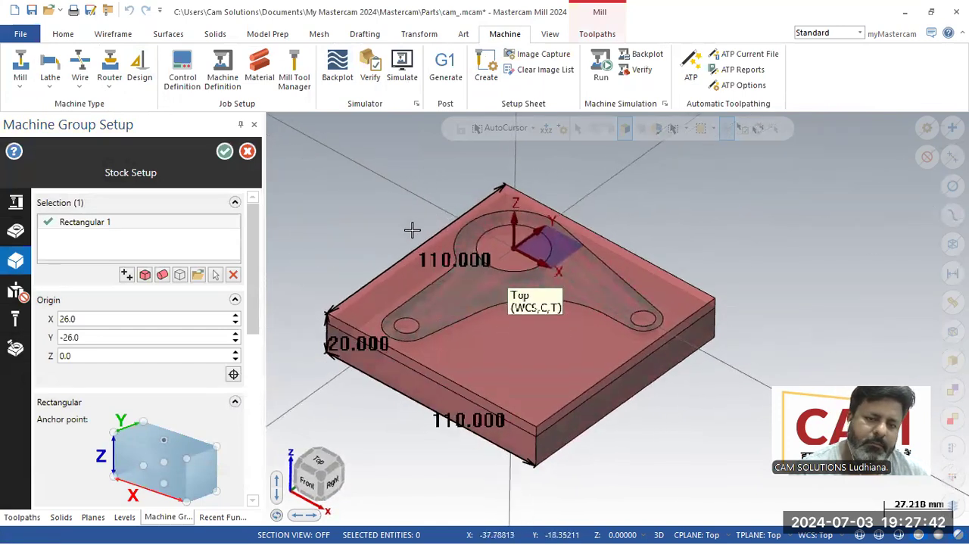
{"action": "left_click", "coordinate": [225, 151]}
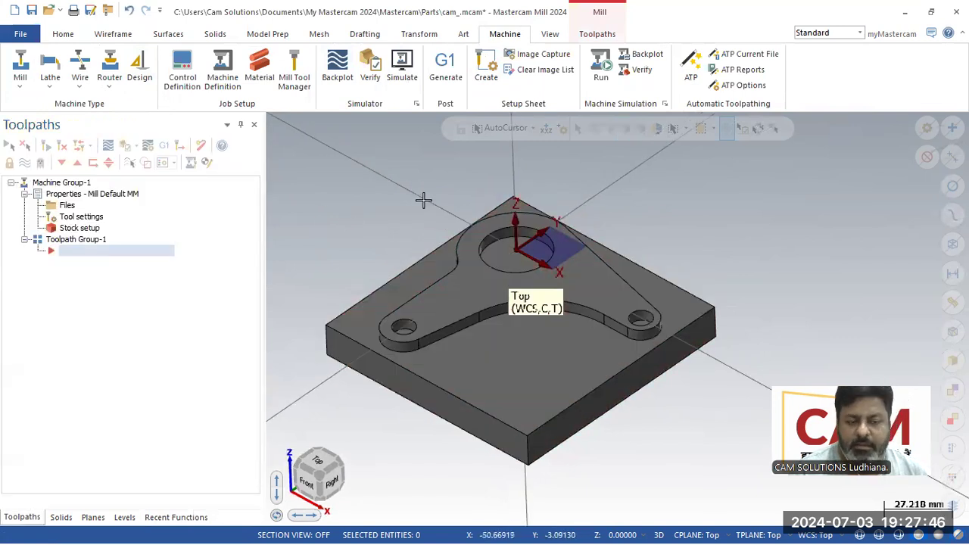
- Turn on the stock display and inspect the stock boundary around the part from several angles
{"action": "left_click", "coordinate": [599, 35]}
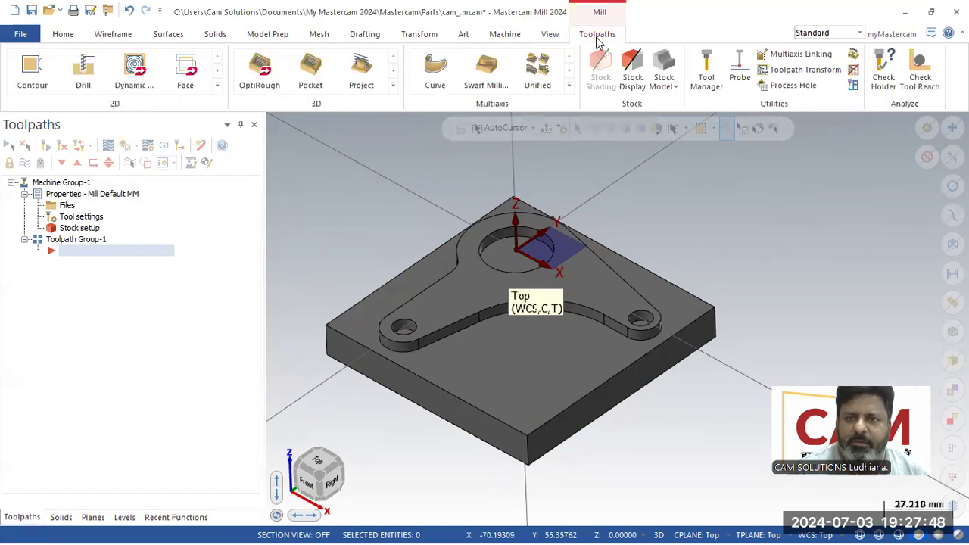
{"action": "left_click", "coordinate": [632, 69]}
{"action": "middle_click_drag", "start_coordinate": [740, 234], "coordinate": [716, 246]}
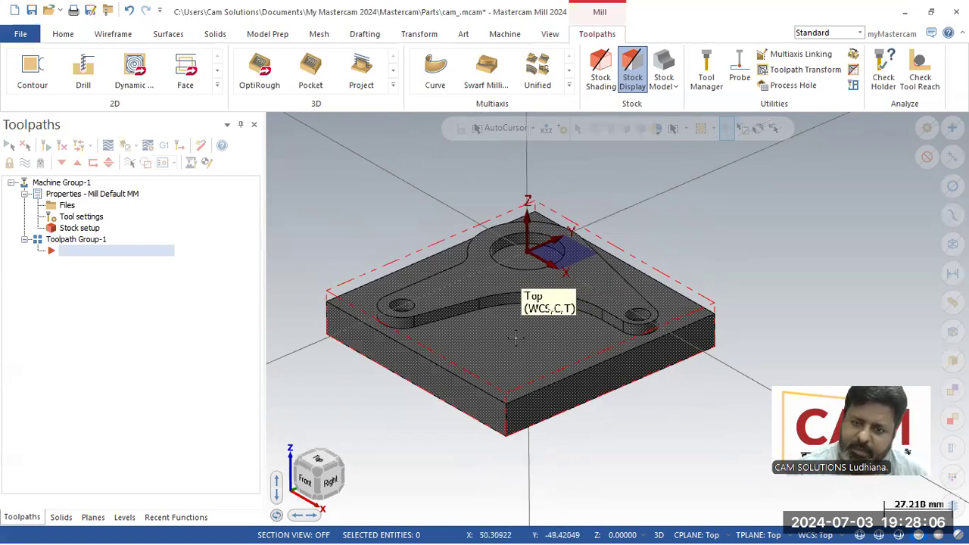
{"action": "middle_click_drag", "start_coordinate": [515, 339], "coordinate": [450, 243]}
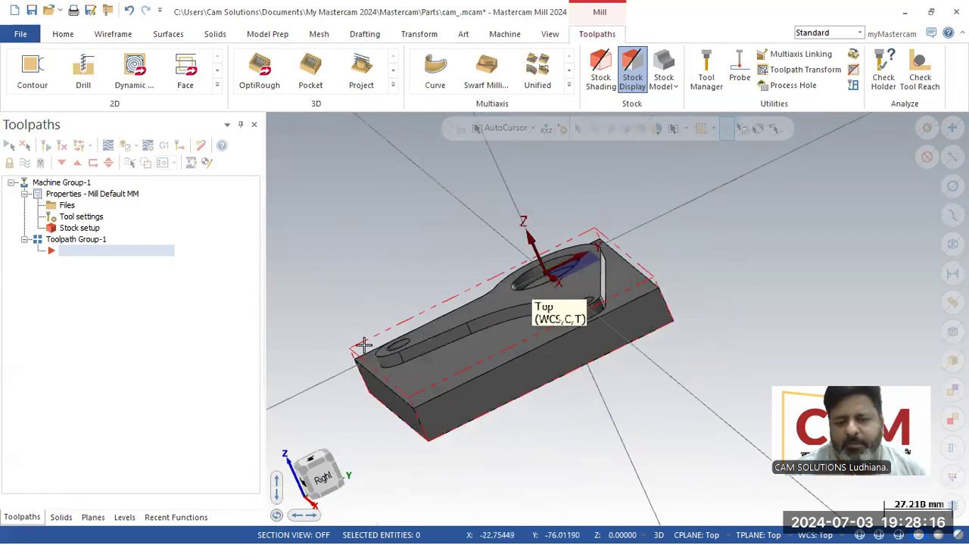
{"action": "middle_click_drag", "start_coordinate": [364, 344], "coordinate": [475, 362]}
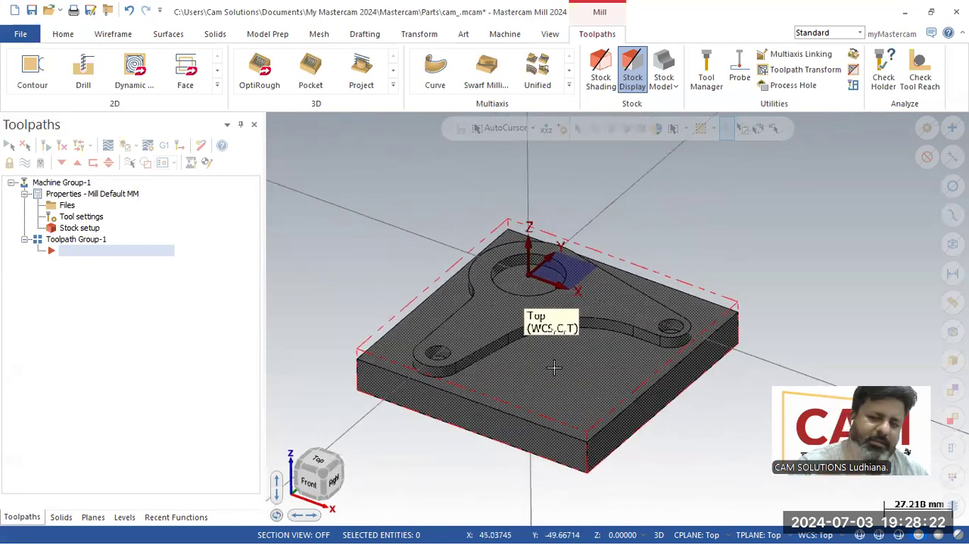
- Examine the solid plate, its raised profile and the surrounding stock outline up close and from different angles
{"action": "mouse_move", "coordinate": [554, 368]}
{"action": "middle_mouse_down"}
{"action": "mouse_move", "coordinate": [559, 390]}
{"action": "mouse_move", "coordinate": [545, 357]}
{"action": "mouse_move", "coordinate": [568, 392]}
{"action": "middle_mouse_up"}
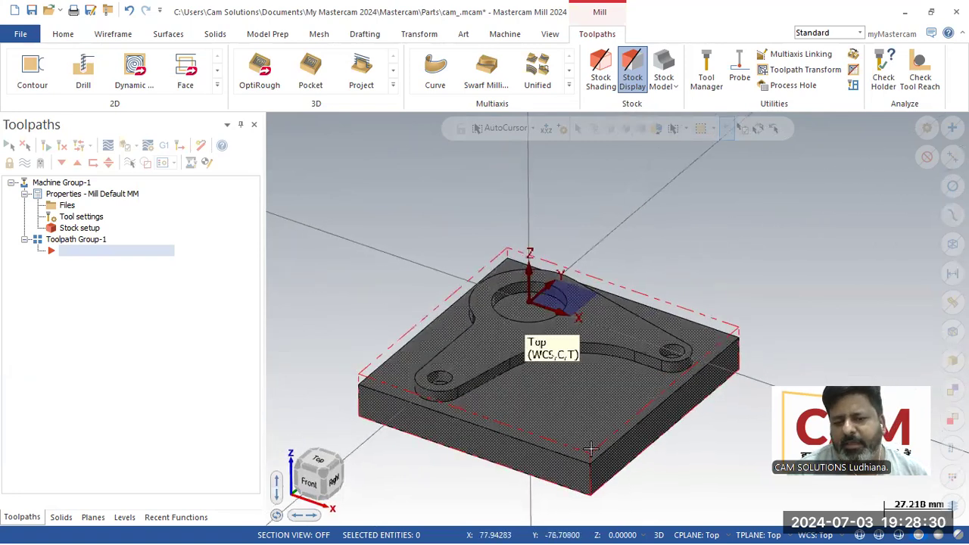
{"action": "scroll", "coordinate": [591, 448], "scroll_direction": "up", "scroll_amount": 4}
{"action": "scroll", "coordinate": [747, 234], "scroll_direction": "down", "scroll_amount": 2}
{"action": "scroll", "coordinate": [684, 391], "scroll_direction": "up", "scroll_amount": 2}
{"action": "middle_click_drag", "start_coordinate": [684, 390], "coordinate": [684, 390]}
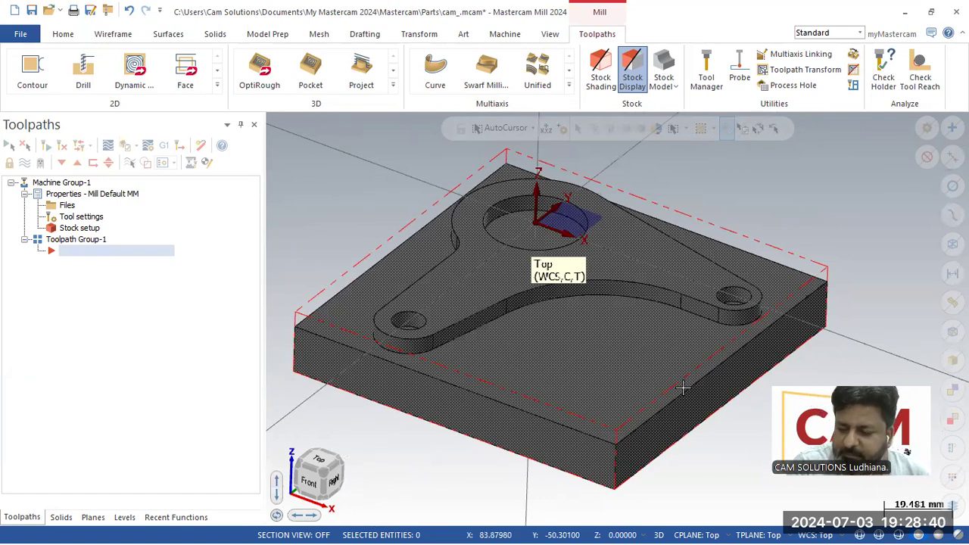
{"action": "middle_click_drag", "start_coordinate": [660, 308], "coordinate": [573, 365]}
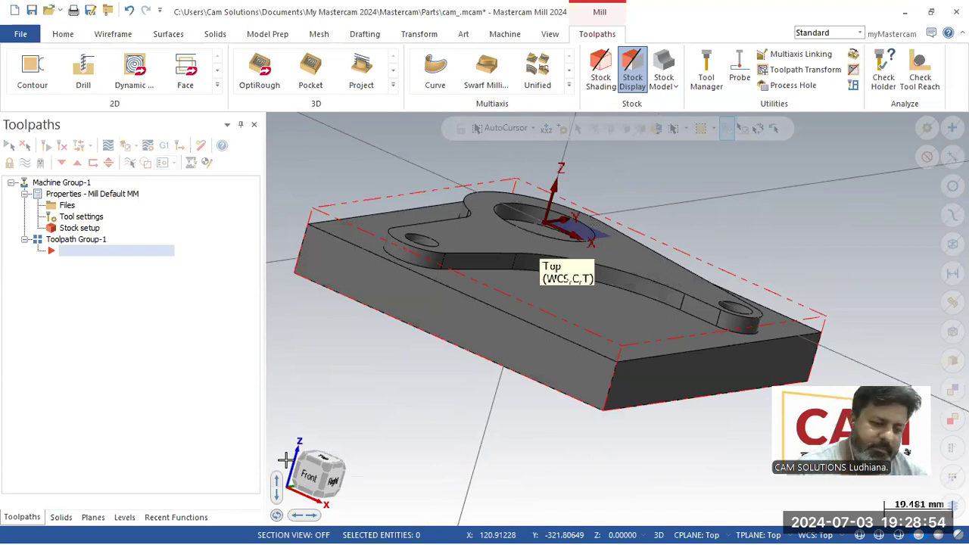
{"action": "scroll", "coordinate": [368, 234], "scroll_direction": "up", "scroll_amount": 1}
{"action": "middle_click_drag", "start_coordinate": [368, 234], "coordinate": [428, 202]}
{"action": "scroll", "coordinate": [388, 201], "scroll_direction": "down", "scroll_amount": 3}
{"action": "scroll", "coordinate": [414, 219], "scroll_direction": "up", "scroll_amount": 1}
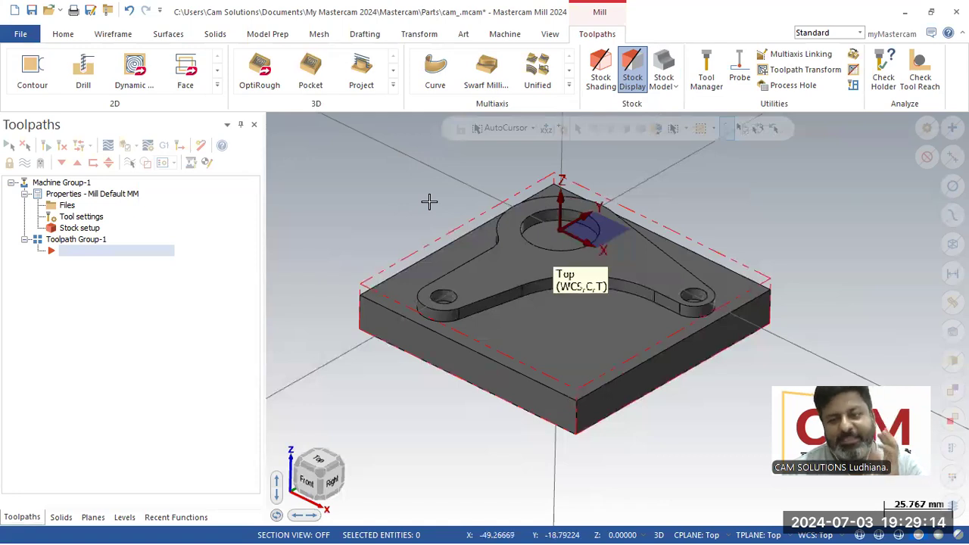
{"action": "scroll", "coordinate": [435, 205], "scroll_direction": "up", "scroll_amount": 2}
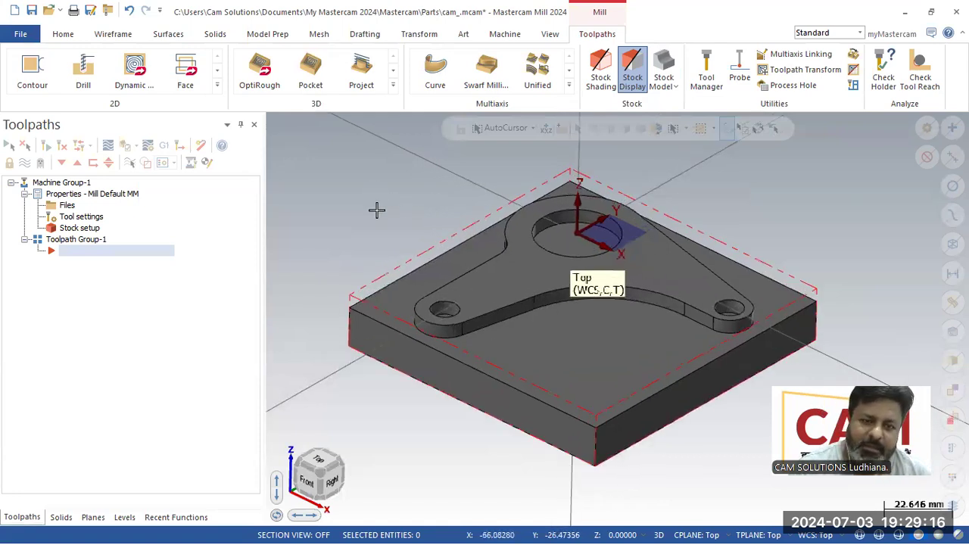
- Start a 2D Area Mill toolpath and chain the plate's upper outer edge loop on the solid as the machining region
{"action": "left_click", "coordinate": [216, 86]}
{"action": "left_click", "coordinate": [194, 129]}
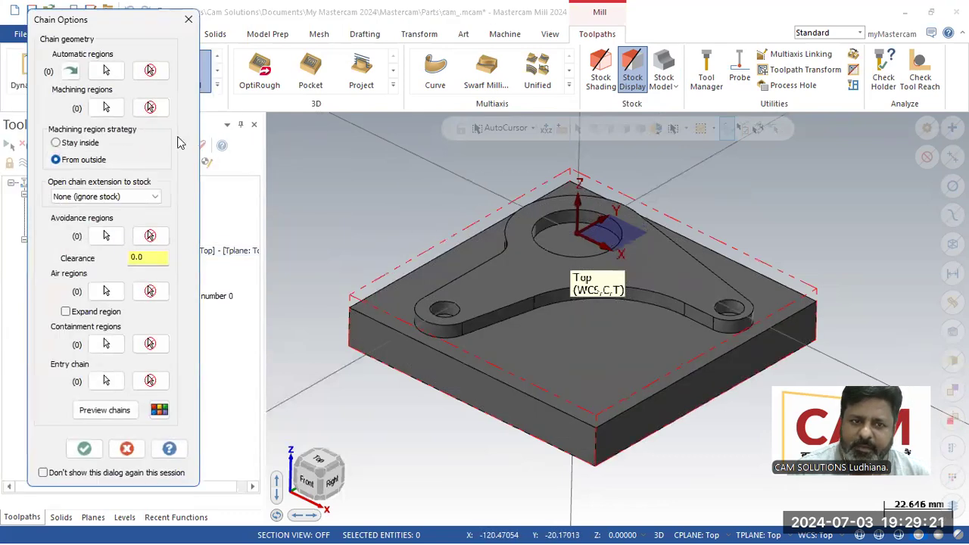
{"action": "left_click", "coordinate": [106, 106]}
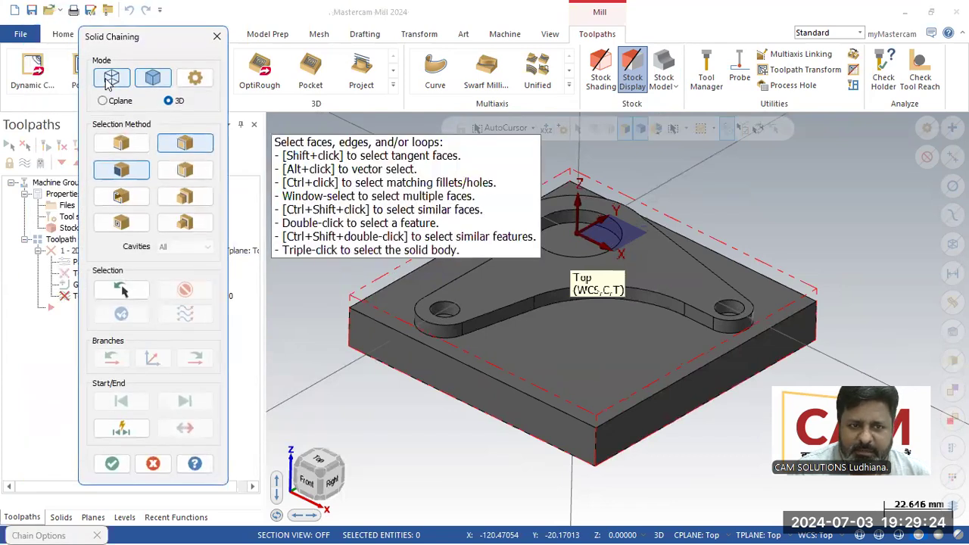
{"action": "left_click", "coordinate": [111, 81]}
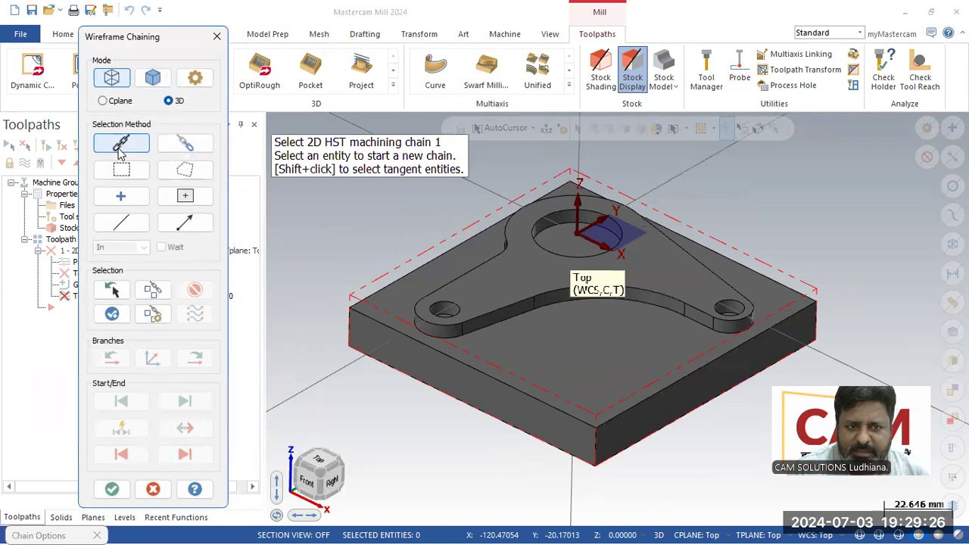
{"action": "left_click", "coordinate": [154, 80]}
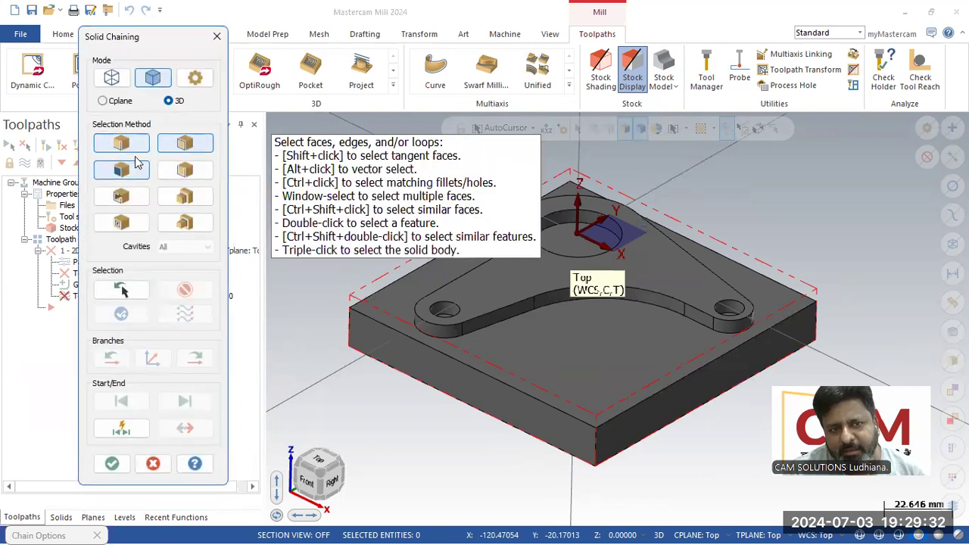
{"action": "left_click", "coordinate": [189, 147]}
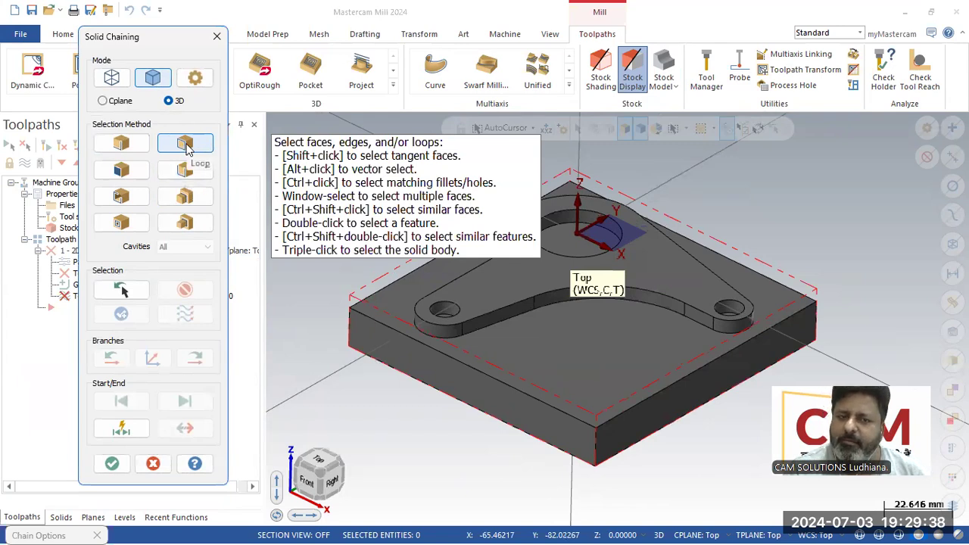
{"action": "left_click", "coordinate": [519, 393]}
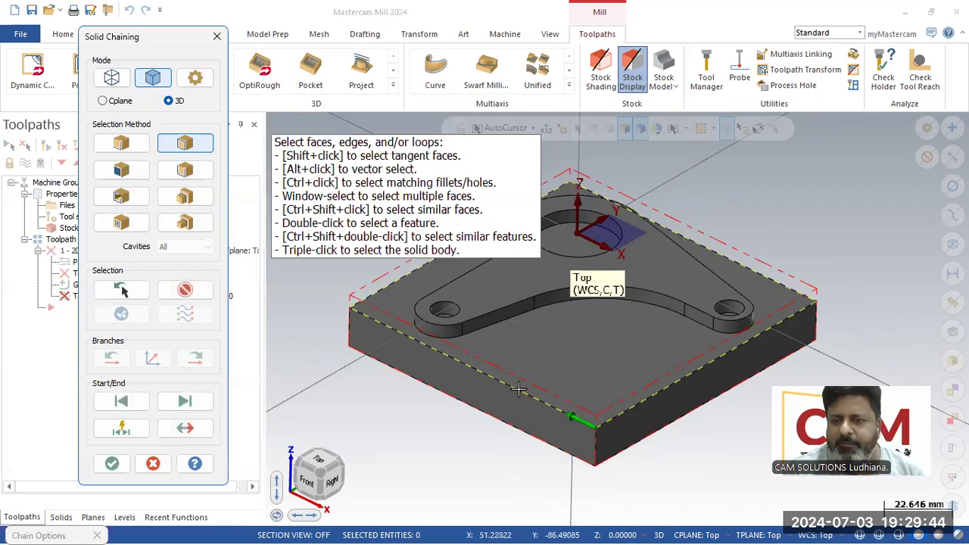
{"action": "middle_click_drag", "start_coordinate": [530, 401], "coordinate": [674, 437]}
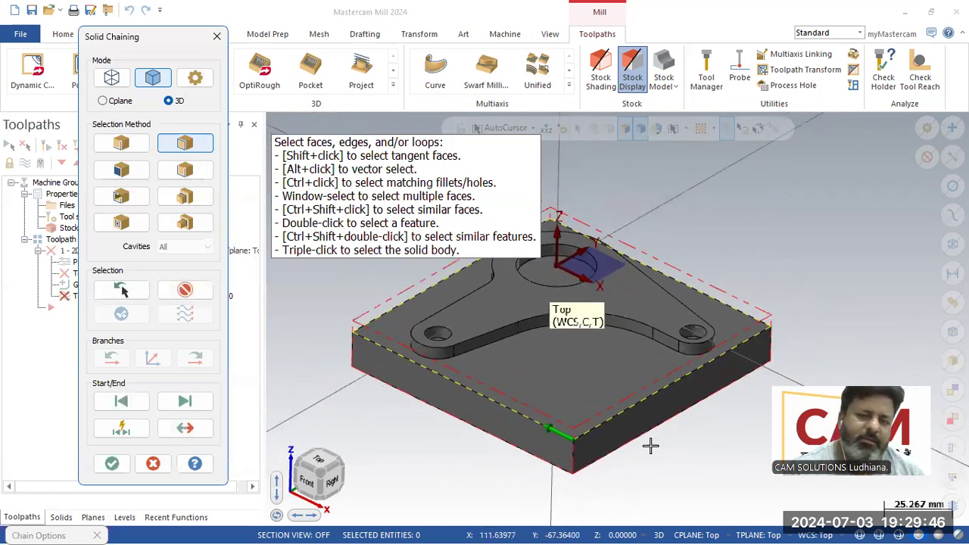
{"action": "left_click", "coordinate": [111, 464]}
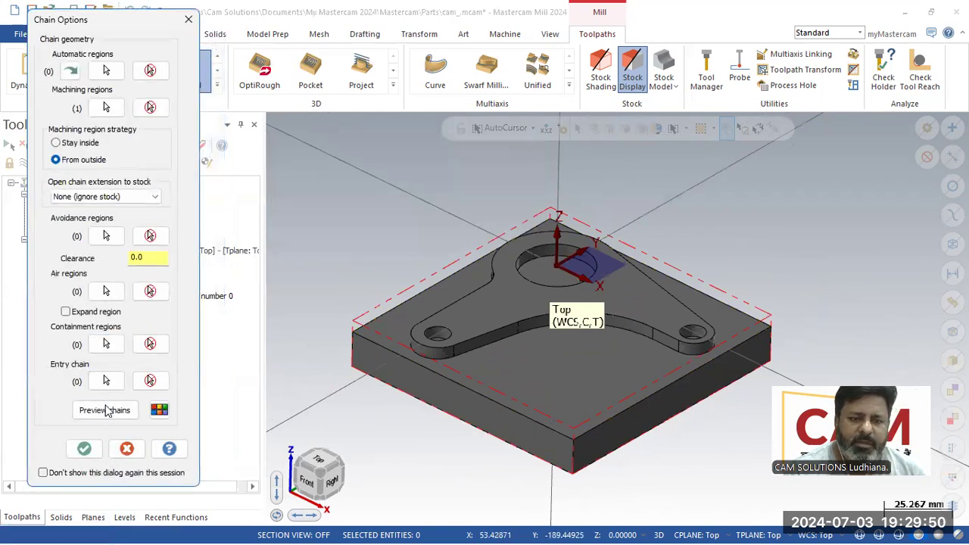
- Preview the chained region, switch the machining region strategy to Stay inside, and preview it again
{"action": "left_click", "coordinate": [106, 418]}
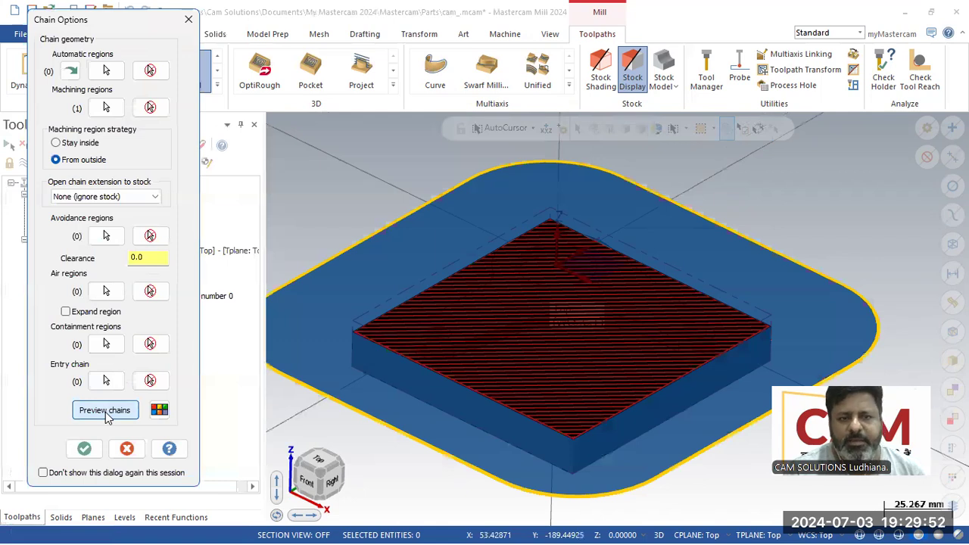
{"action": "left_click", "coordinate": [82, 144]}
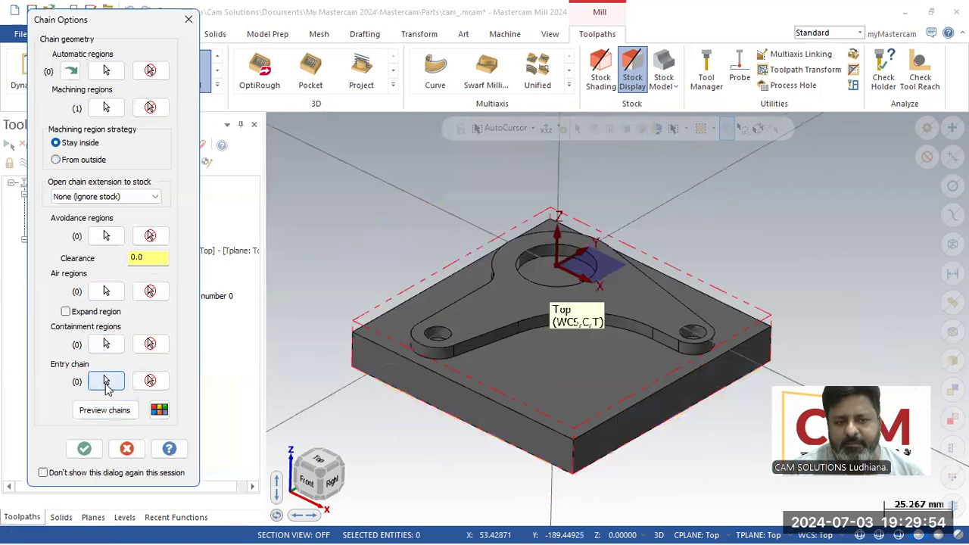
{"action": "left_click", "coordinate": [111, 419]}
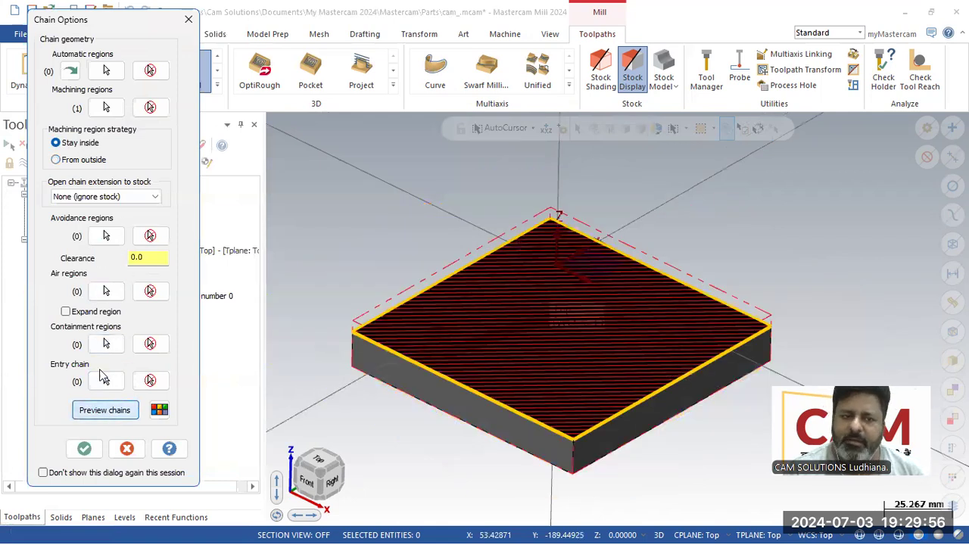
- Chain the base edge loop of the raised three-lobed profile as the avoidance region, preview the chains, and accept the chain options
{"action": "left_click", "coordinate": [106, 236]}
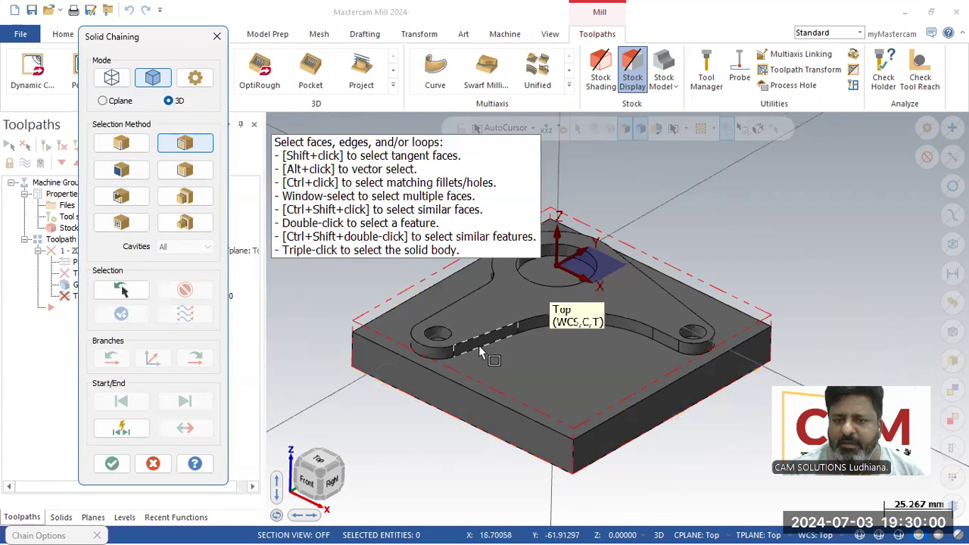
{"action": "left_click", "coordinate": [484, 350]}
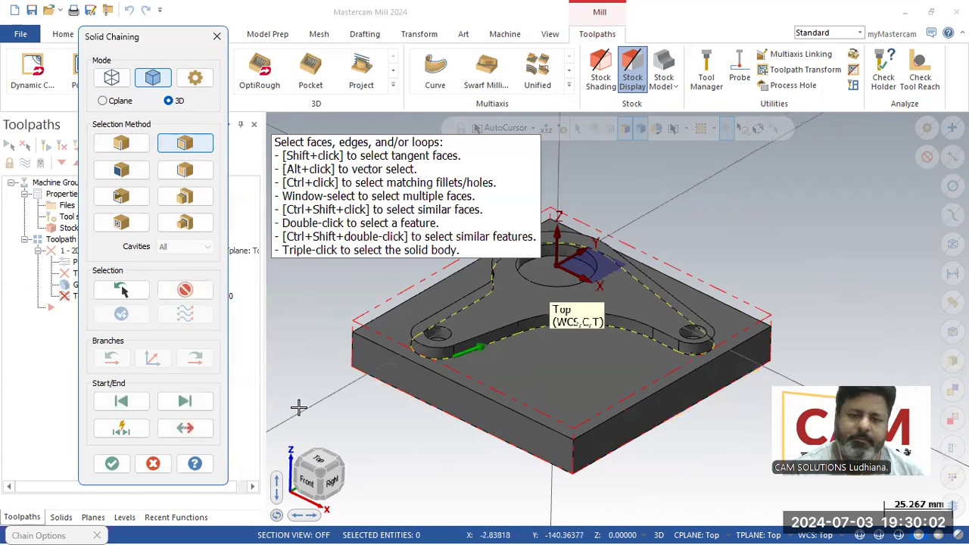
{"action": "left_click", "coordinate": [113, 464]}
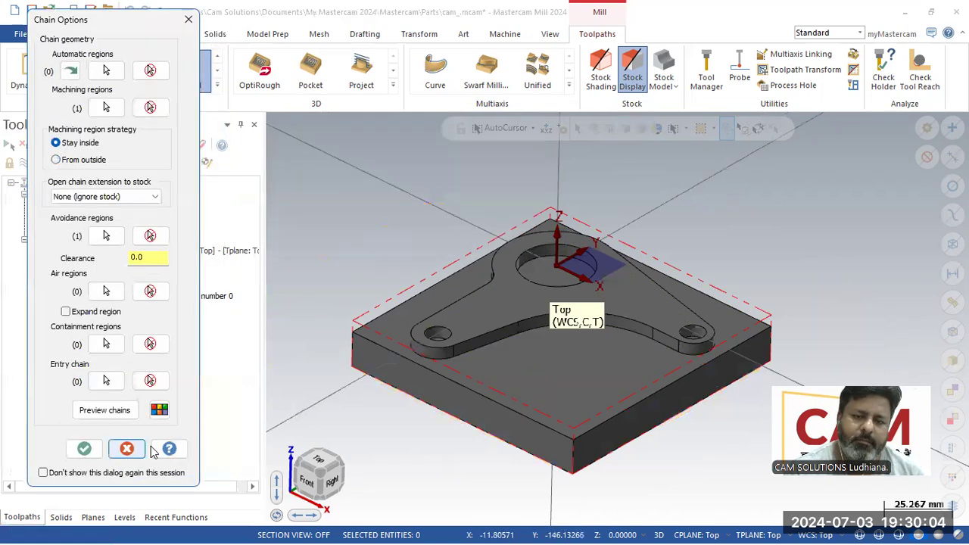
{"action": "left_click", "coordinate": [119, 419]}
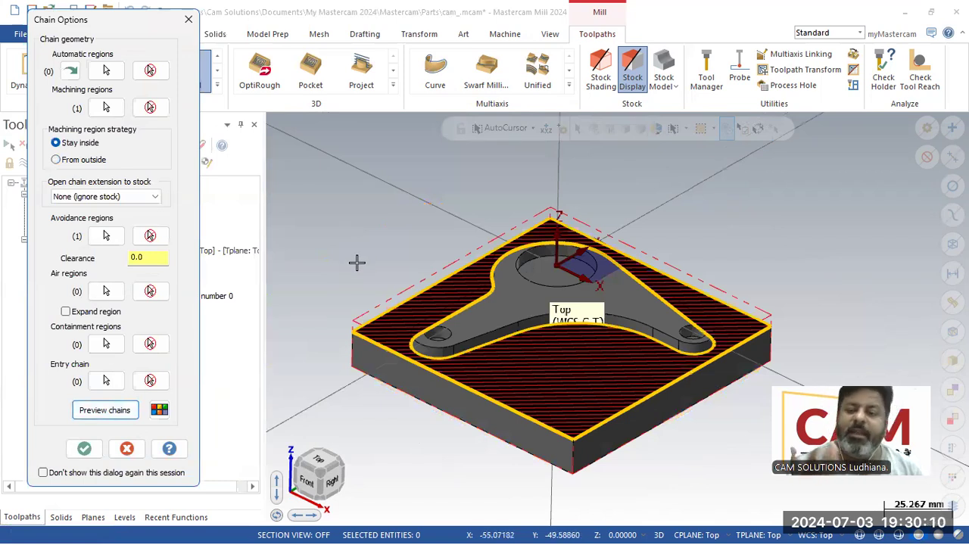
{"action": "mouse_move", "coordinate": [432, 236]}
{"action": "middle_mouse_down"}
{"action": "mouse_move", "coordinate": [440, 292]}
{"action": "mouse_move", "coordinate": [429, 299]}
{"action": "mouse_move", "coordinate": [430, 238]}
{"action": "middle_mouse_up"}
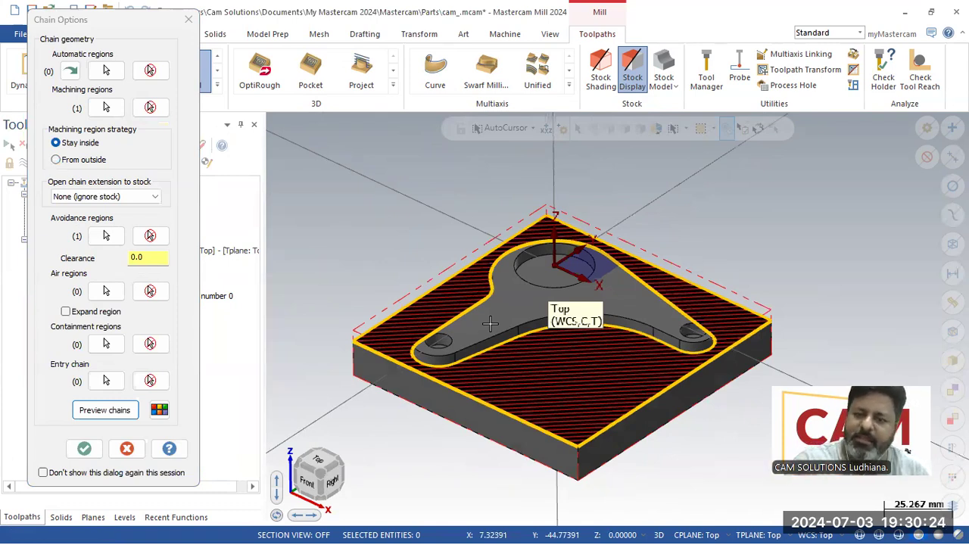
{"action": "left_click", "coordinate": [84, 449]}
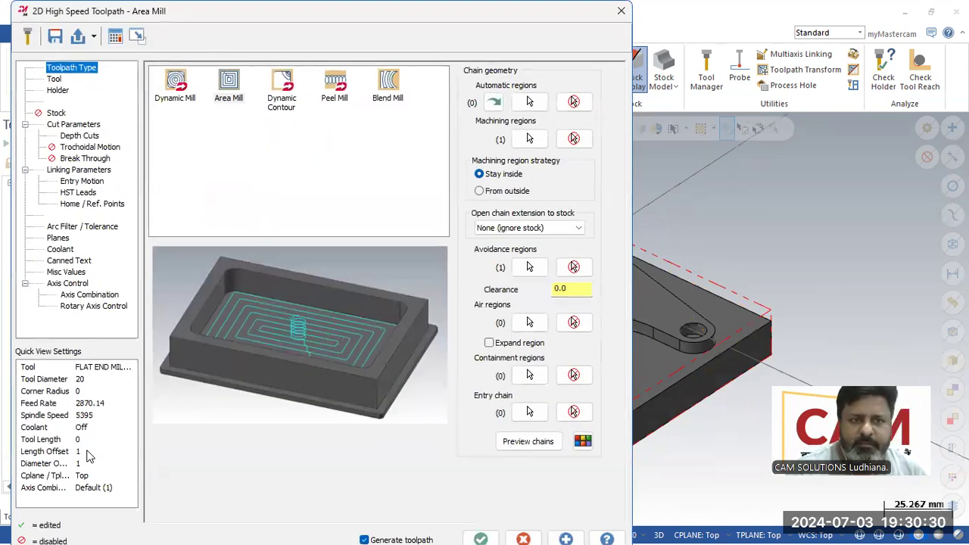
{"action": "left_click", "coordinate": [54, 80]}
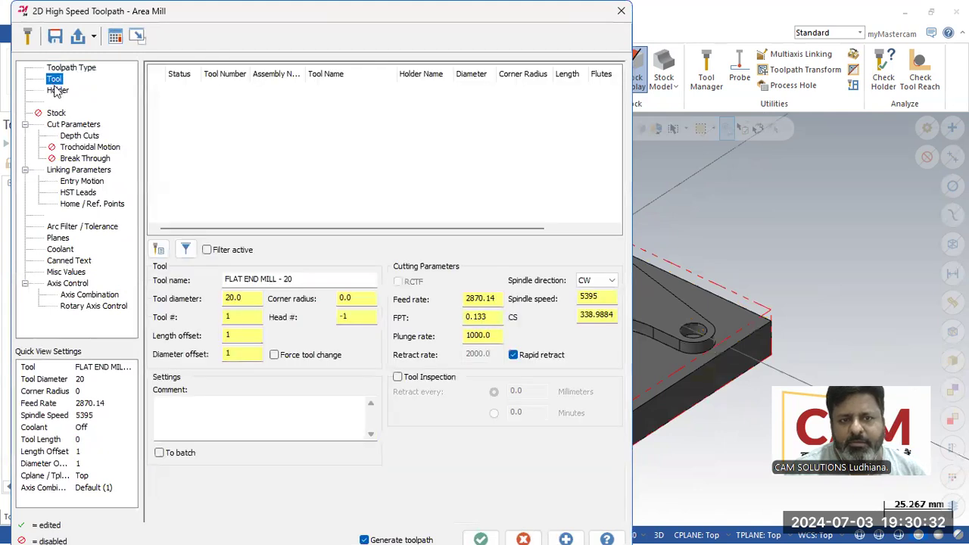
{"action": "left_click", "coordinate": [159, 250]}
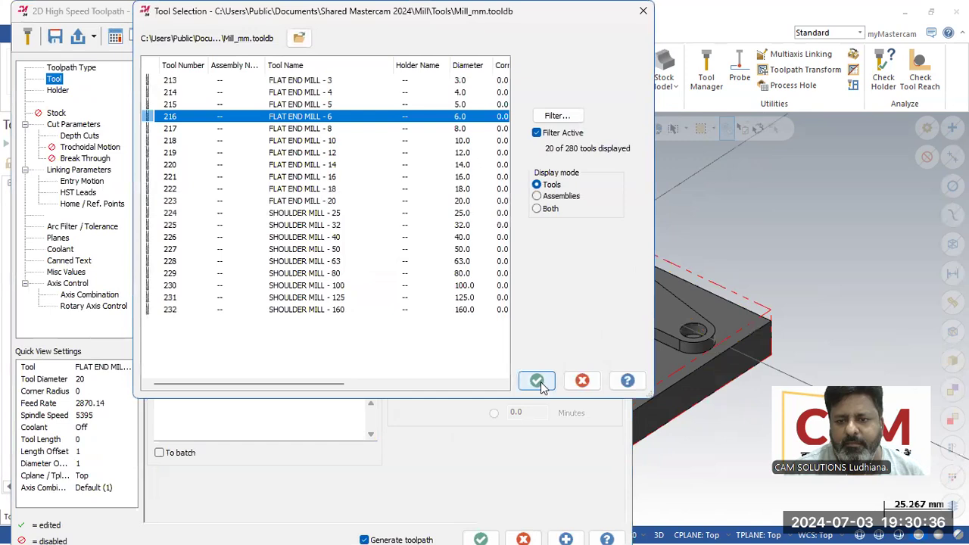
{"action": "left_click", "coordinate": [328, 146]}
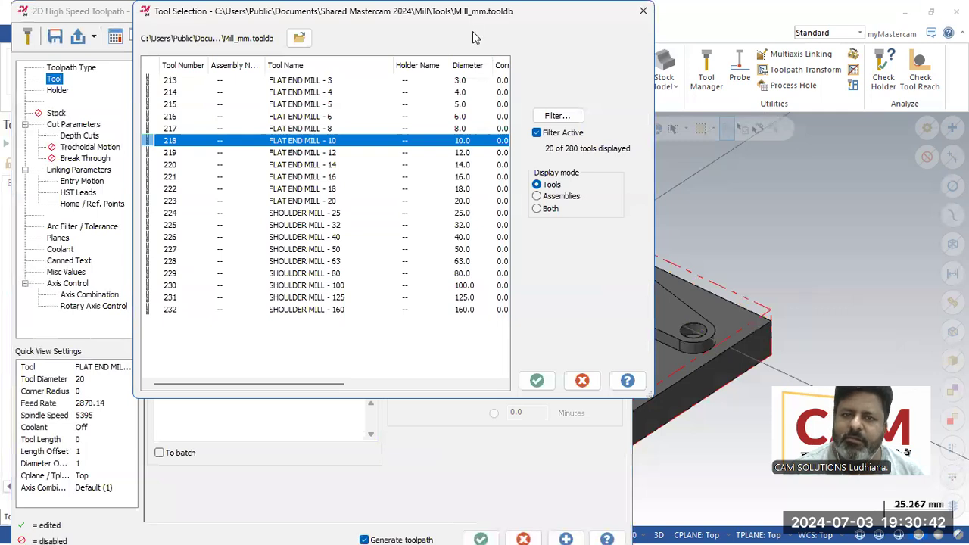
{"action": "left_click_drag", "start_coordinate": [467, 16], "coordinate": [408, 19]}
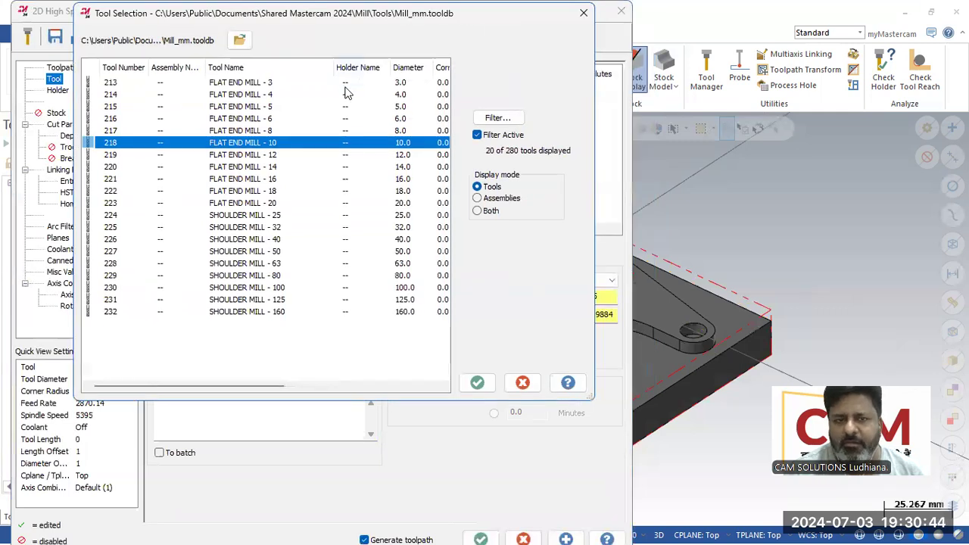
{"action": "left_click", "coordinate": [272, 131]}
{"action": "left_click", "coordinate": [277, 120]}
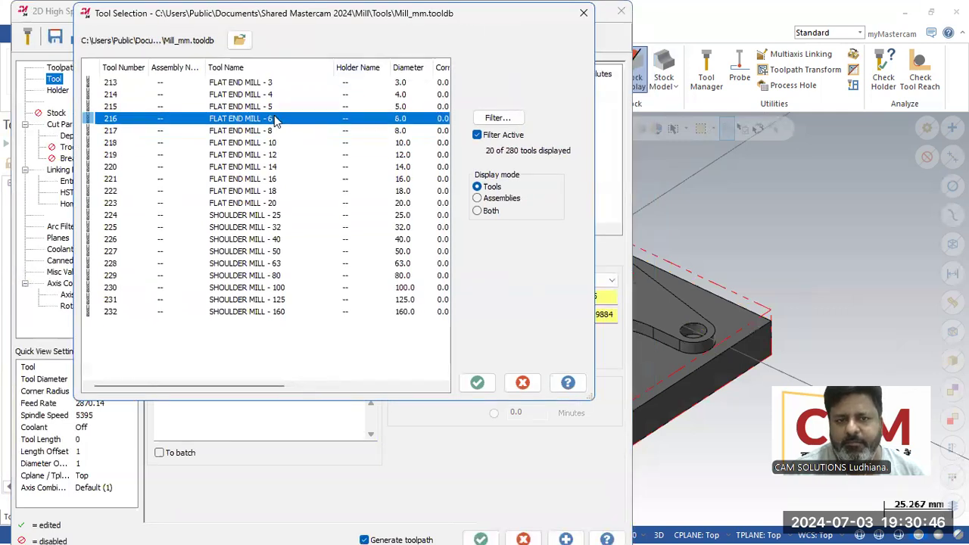
{"action": "left_click", "coordinate": [522, 383]}
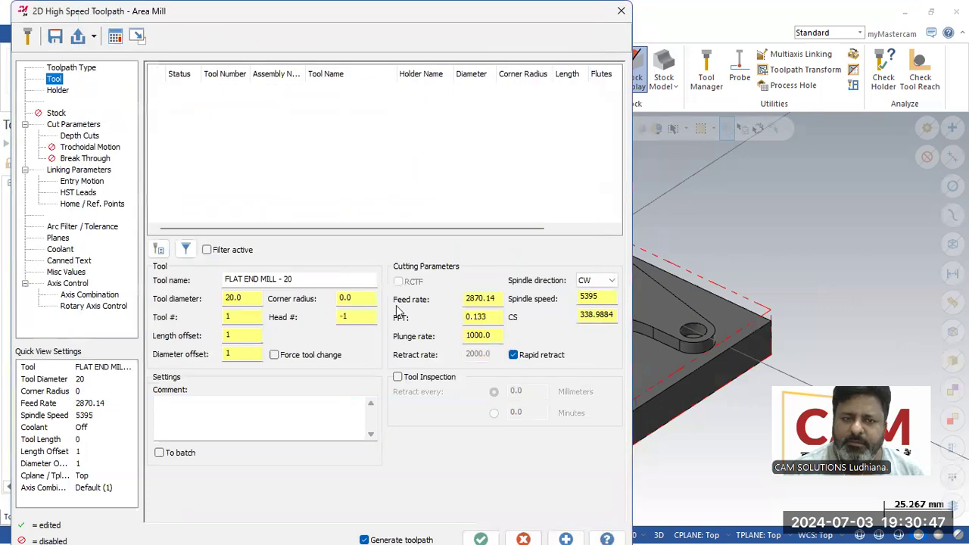
- Set the Area Mill machining region strategy to From outside and preview the resulting chains around the plate
{"action": "left_click", "coordinate": [60, 69]}
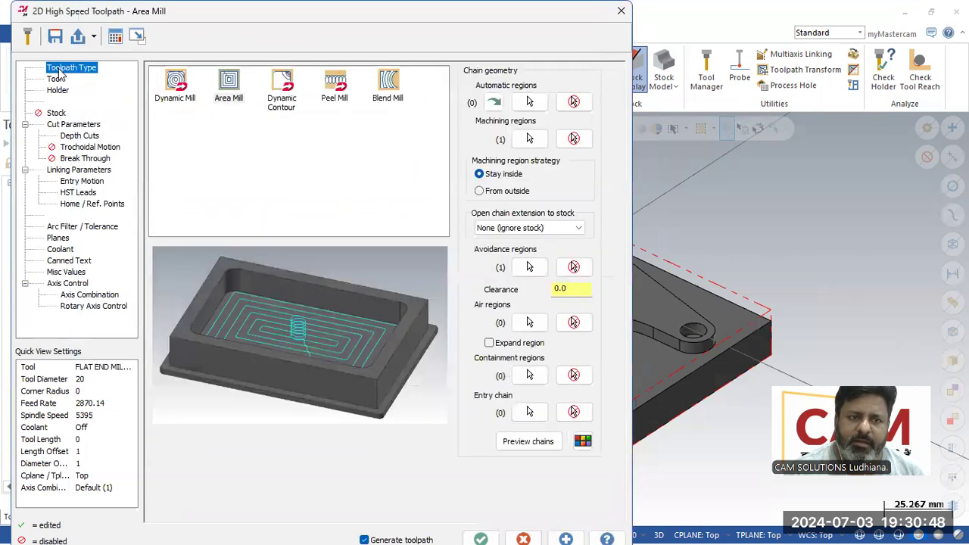
{"action": "left_click", "coordinate": [498, 193]}
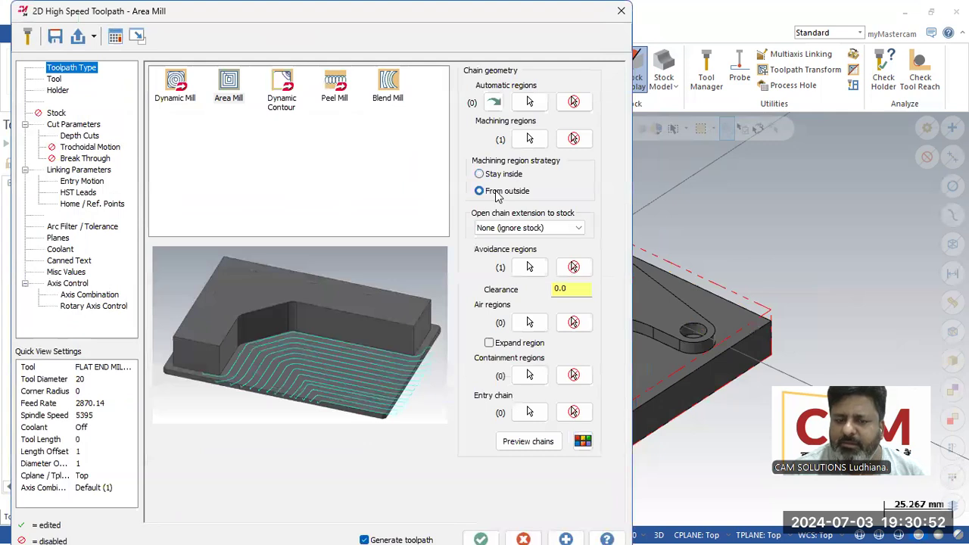
{"action": "left_click", "coordinate": [527, 442]}
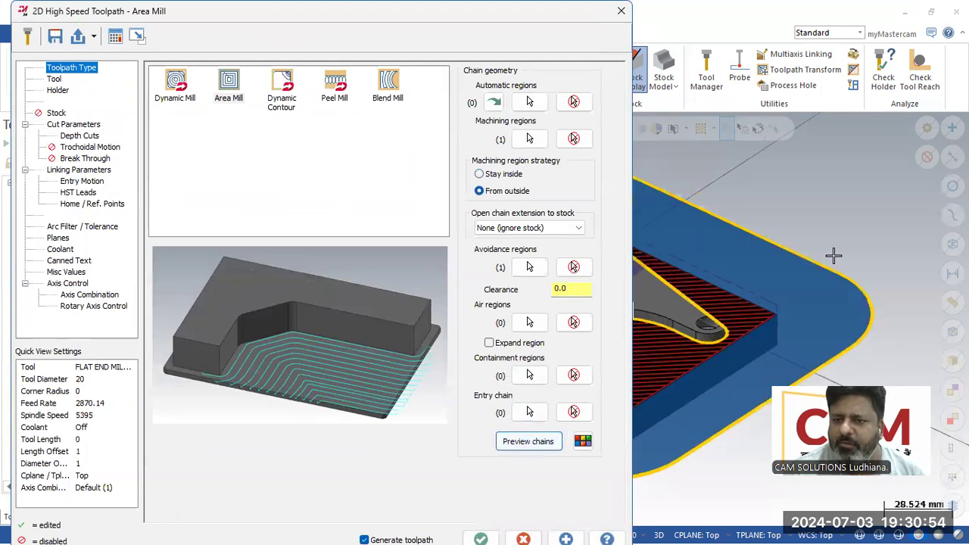
{"action": "scroll", "coordinate": [911, 245], "scroll_direction": "down", "scroll_amount": 4}
{"action": "scroll", "coordinate": [864, 282], "scroll_direction": "up", "scroll_amount": 1}
{"action": "scroll", "coordinate": [825, 286], "scroll_direction": "down", "scroll_amount": 2}
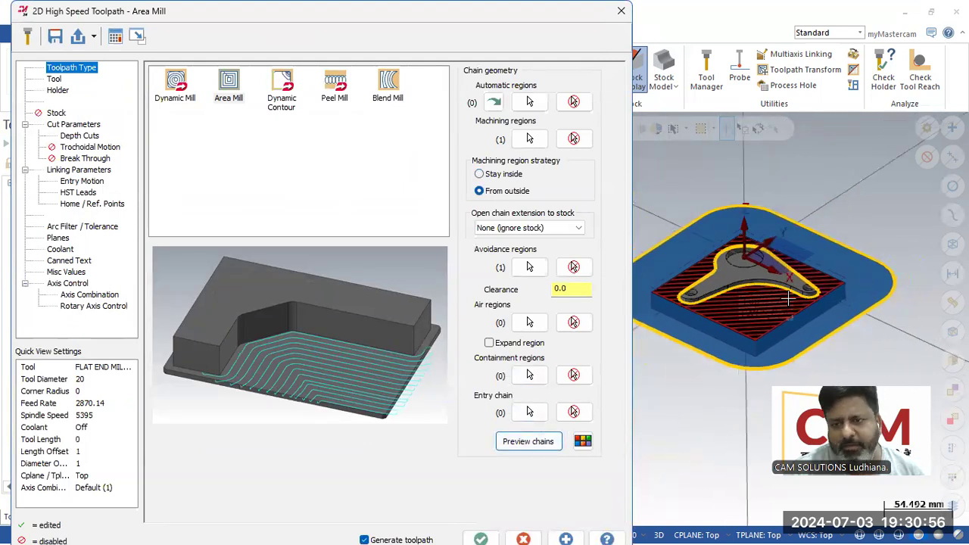
{"action": "scroll", "coordinate": [721, 290], "scroll_direction": "up", "scroll_amount": 2}
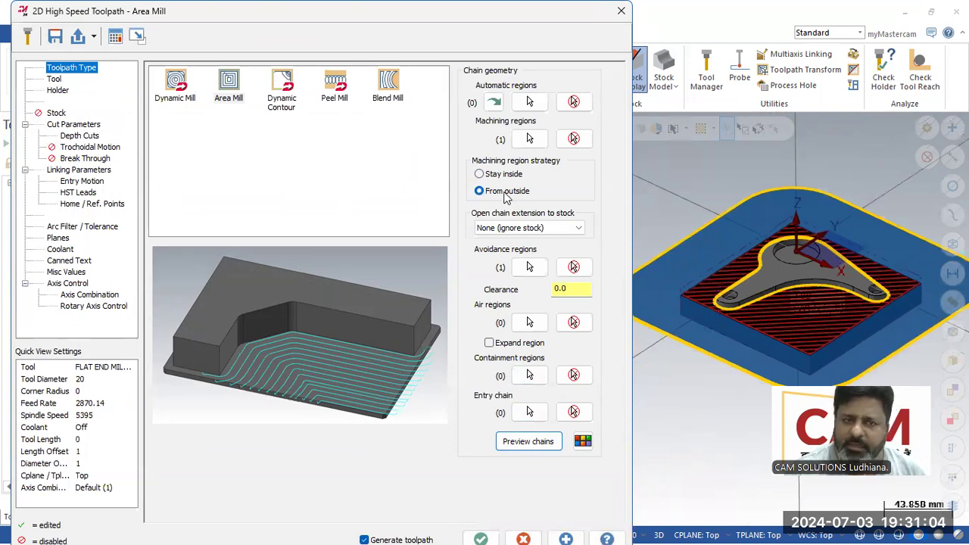
- Choose the 16 mm flat end mill from the tool library for the Area Mill toolpath
{"action": "left_click", "coordinate": [54, 79]}
{"action": "left_click", "coordinate": [159, 249]}
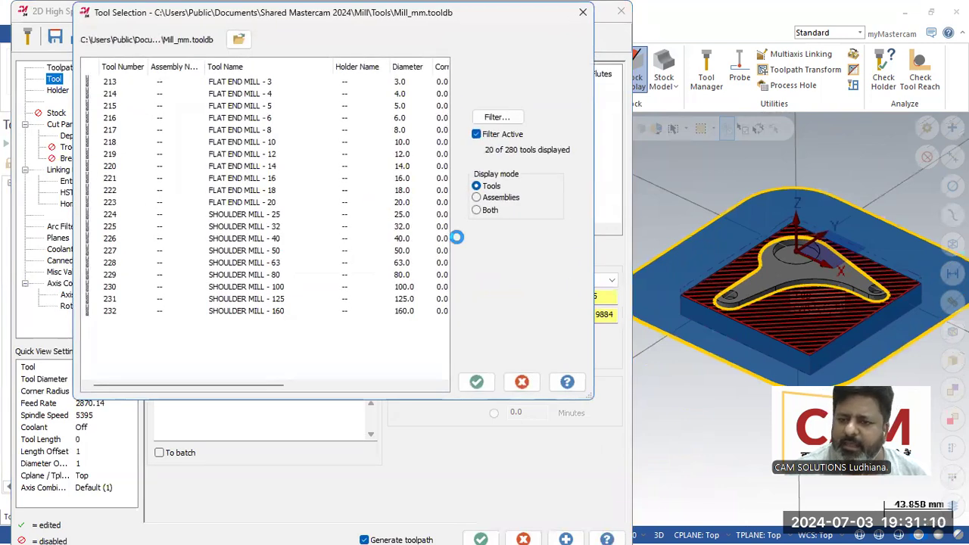
{"action": "left_click", "coordinate": [261, 181]}
{"action": "left_click", "coordinate": [476, 382]}
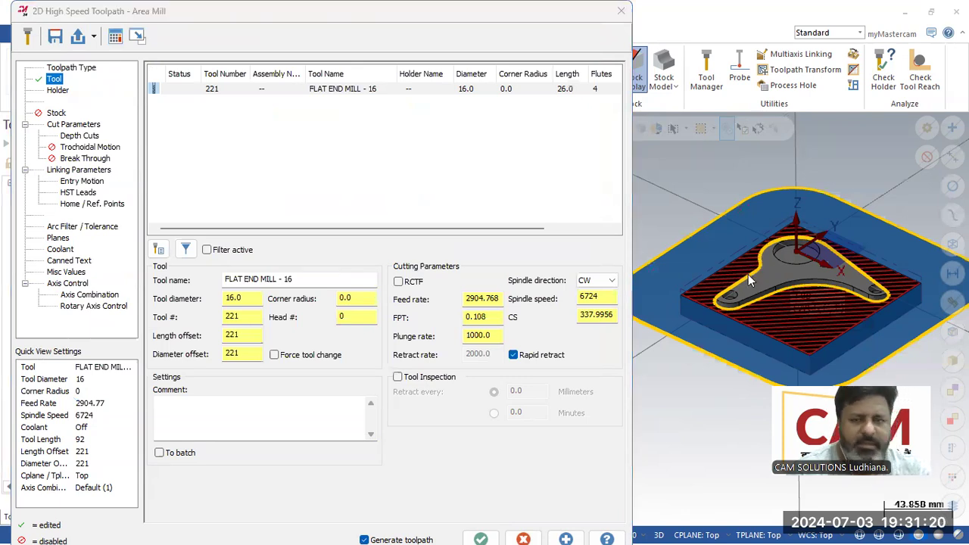
- Consult the part drawing and select the 10 mm flat end mill from the tool library for the Area Mill toolpath
{"action": "key", "text": "alt+Tab"}
{"action": "key", "text": "alt+Tab"}
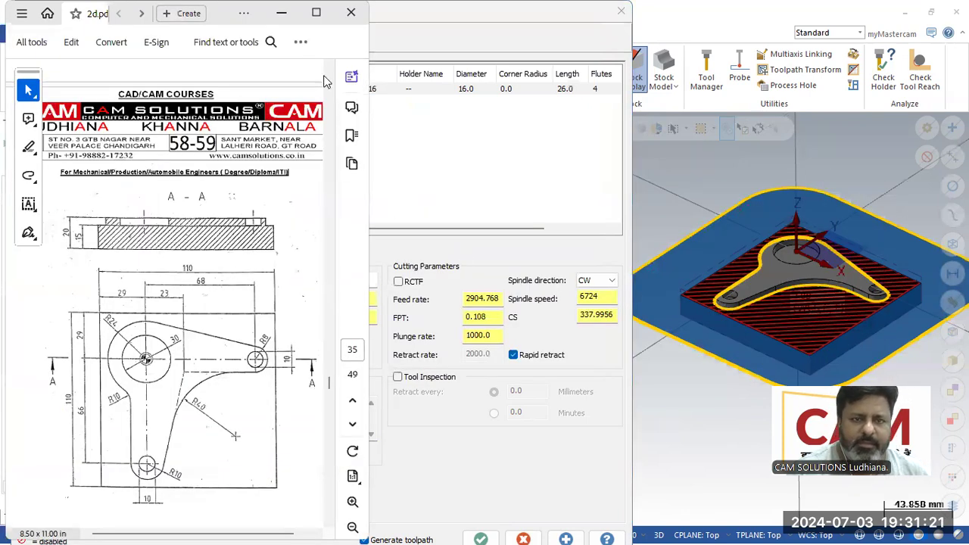
{"action": "left_click", "coordinate": [281, 13]}
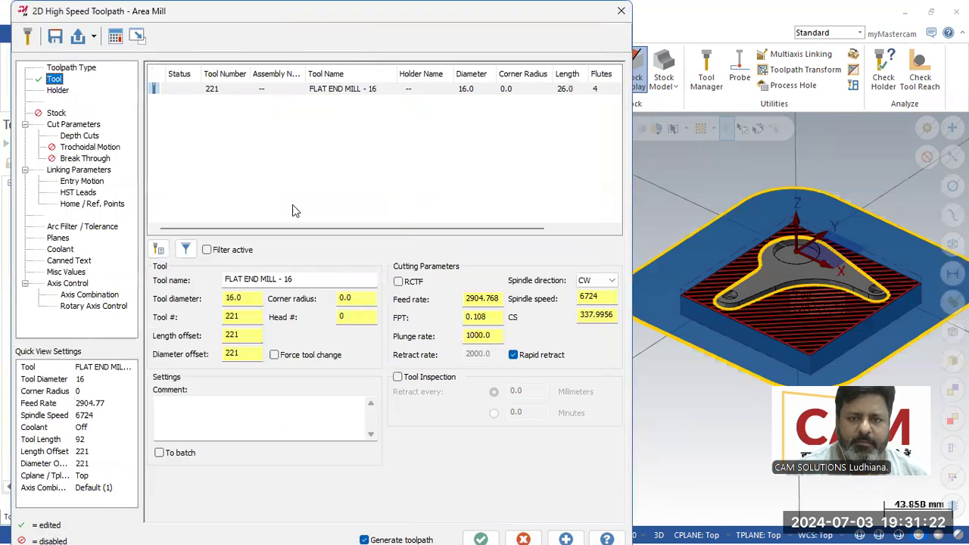
{"action": "left_click", "coordinate": [159, 252]}
{"action": "left_click", "coordinate": [249, 143]}
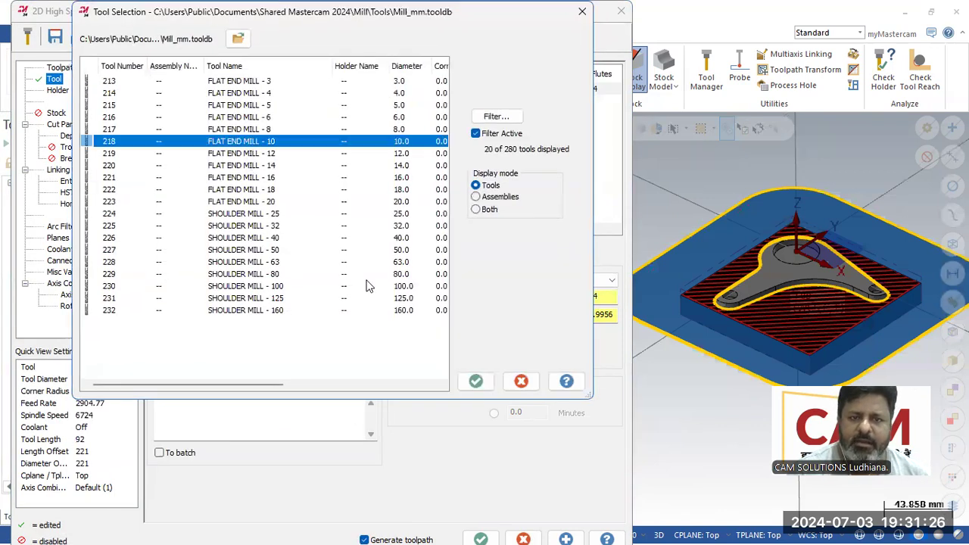
{"action": "left_click", "coordinate": [477, 381]}
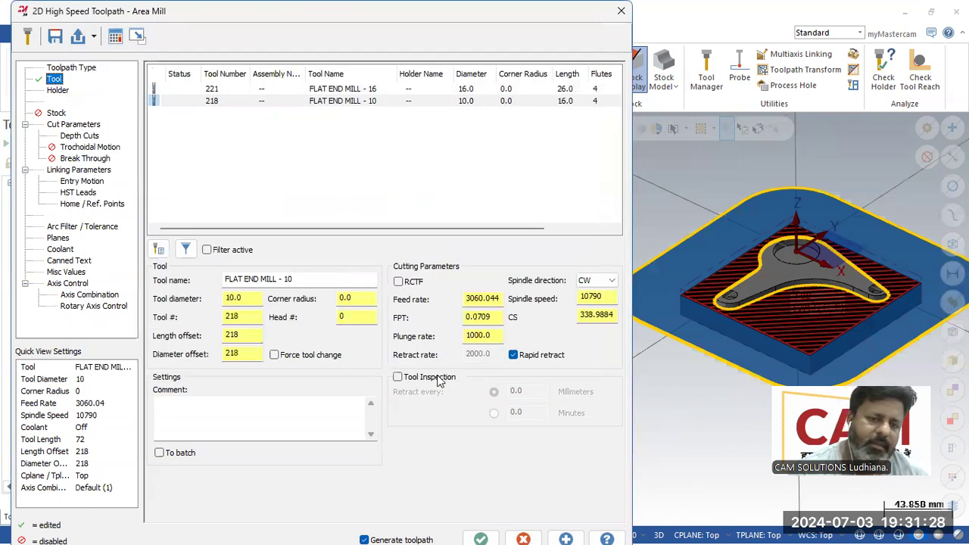
- Assign the 10 mm end mill tool number 1, a feed rate of 1500 and a spindle speed of 5500
{"action": "double_click", "coordinate": [239, 316]}
{"action": "type", "text": "1"}
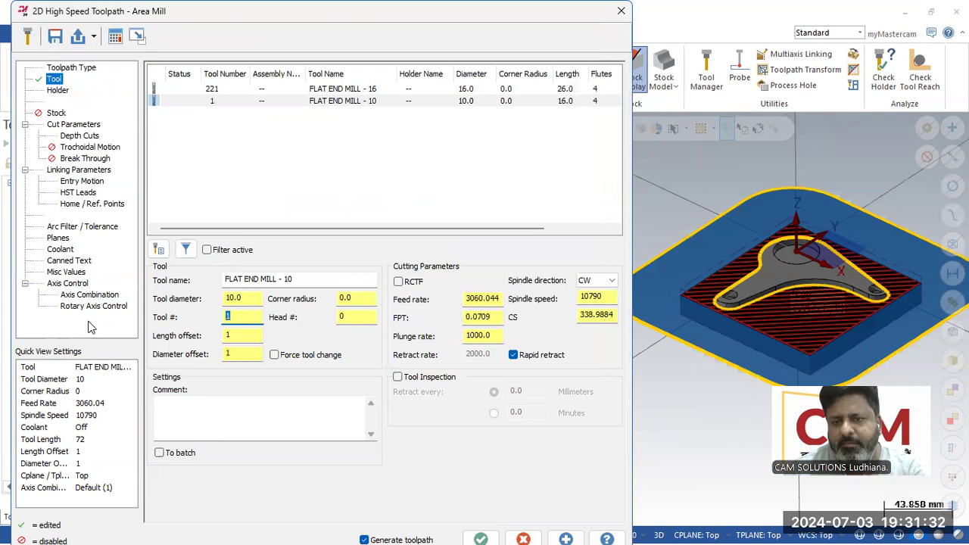
{"action": "double_click", "coordinate": [483, 299]}
{"action": "type", "text": "15"}
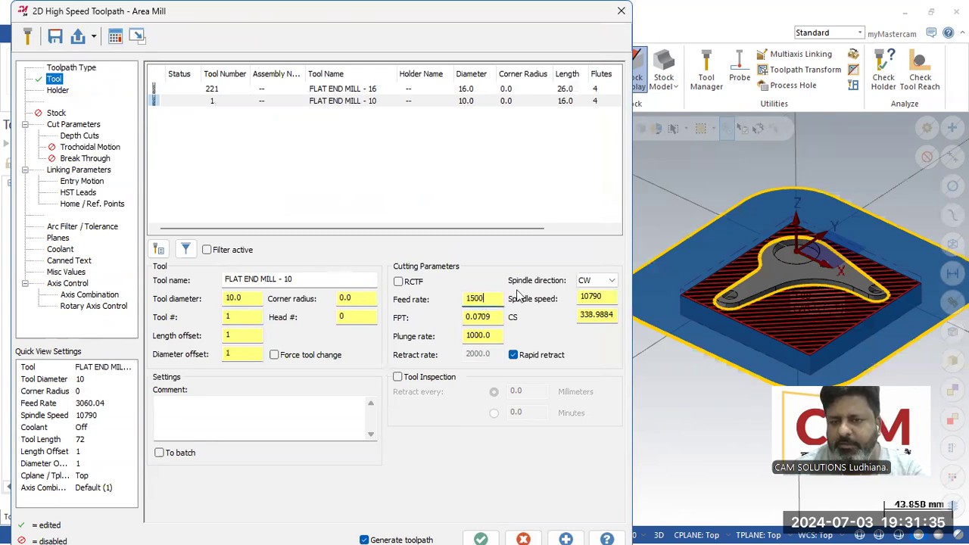
{"action": "double_click", "coordinate": [587, 297]}
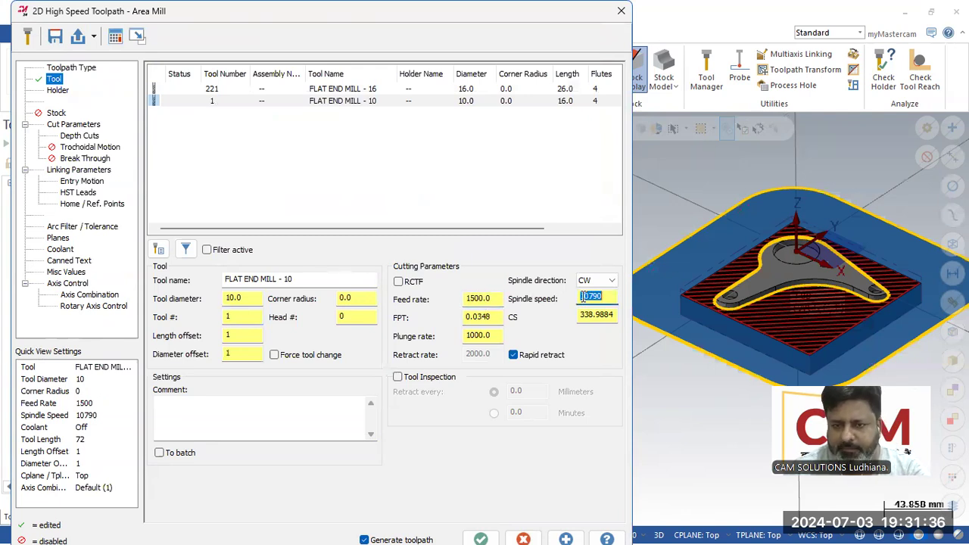
{"action": "type", "text": "5500"}
{"action": "key", "text": "Return"}
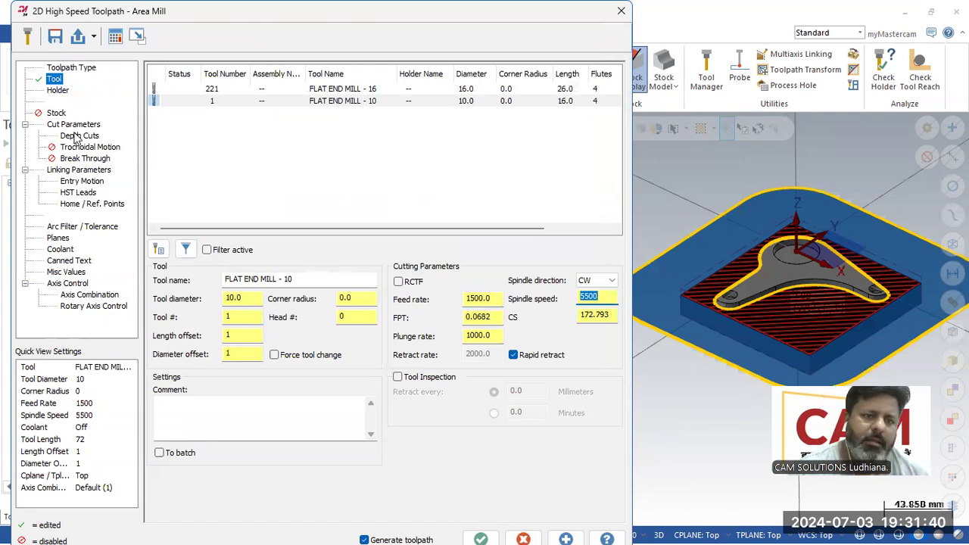
- Review the Area Mill linking heights against the model, and check the trochoidal motion and depth cut settings
{"action": "left_click", "coordinate": [78, 169]}
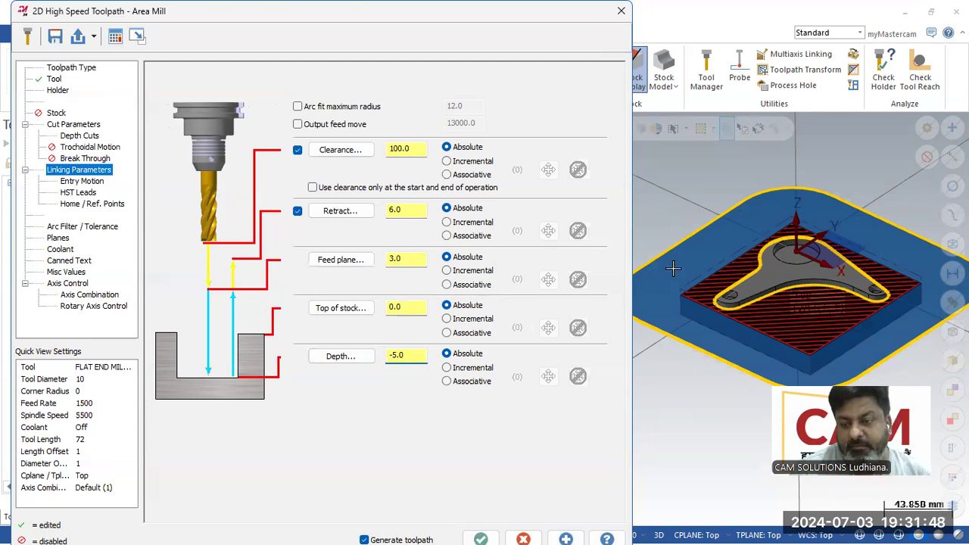
{"action": "scroll", "coordinate": [673, 268], "scroll_direction": "up", "scroll_amount": 5}
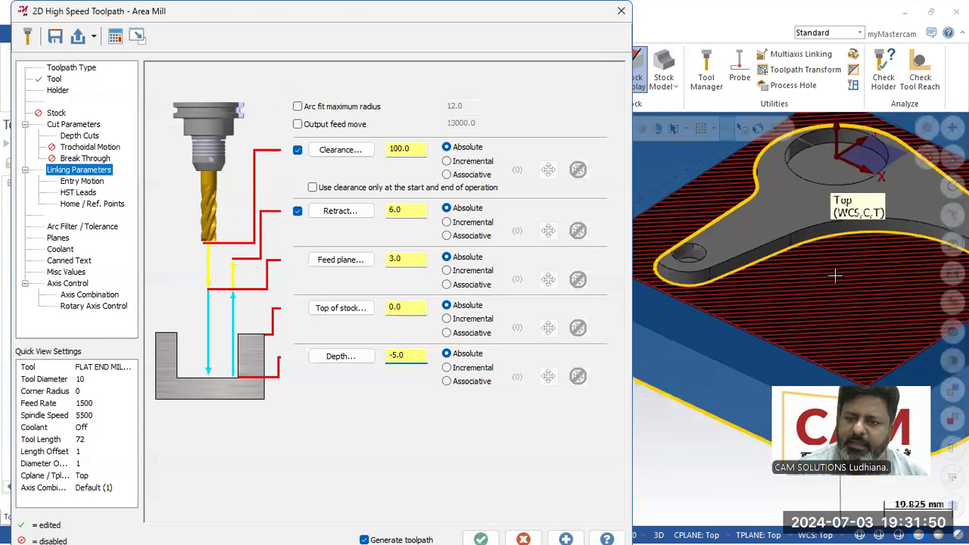
{"action": "scroll", "coordinate": [719, 290], "scroll_direction": "up", "scroll_amount": 2}
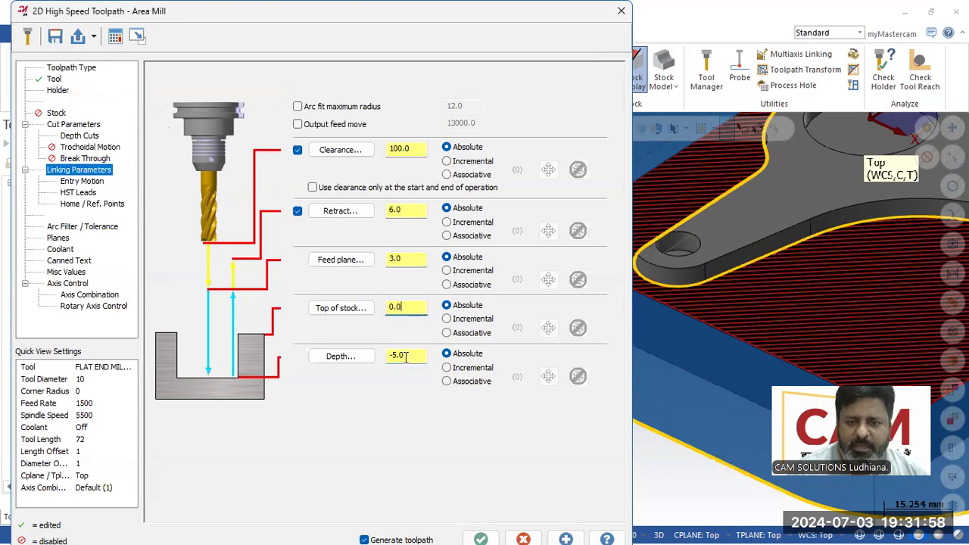
{"action": "scroll", "coordinate": [687, 306], "scroll_direction": "down", "scroll_amount": 5}
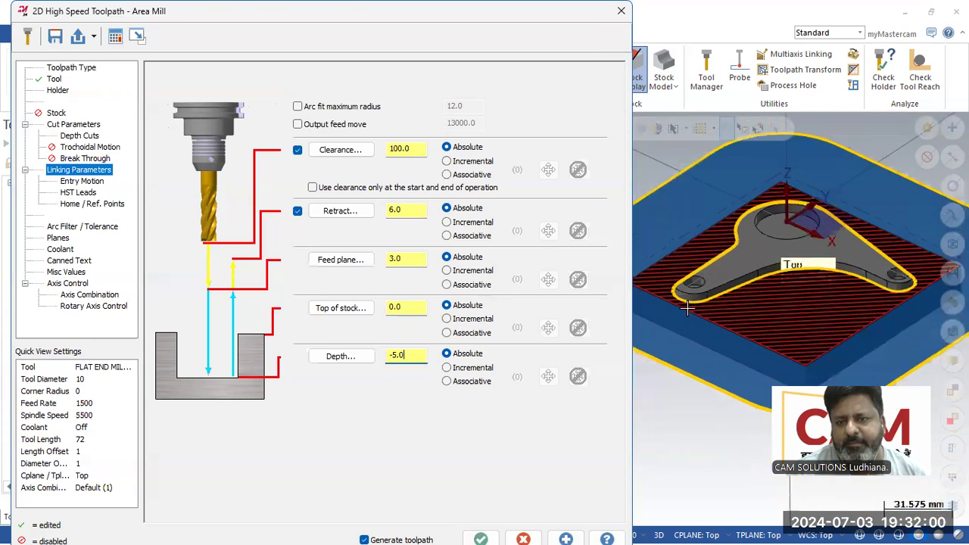
{"action": "left_click", "coordinate": [80, 147]}
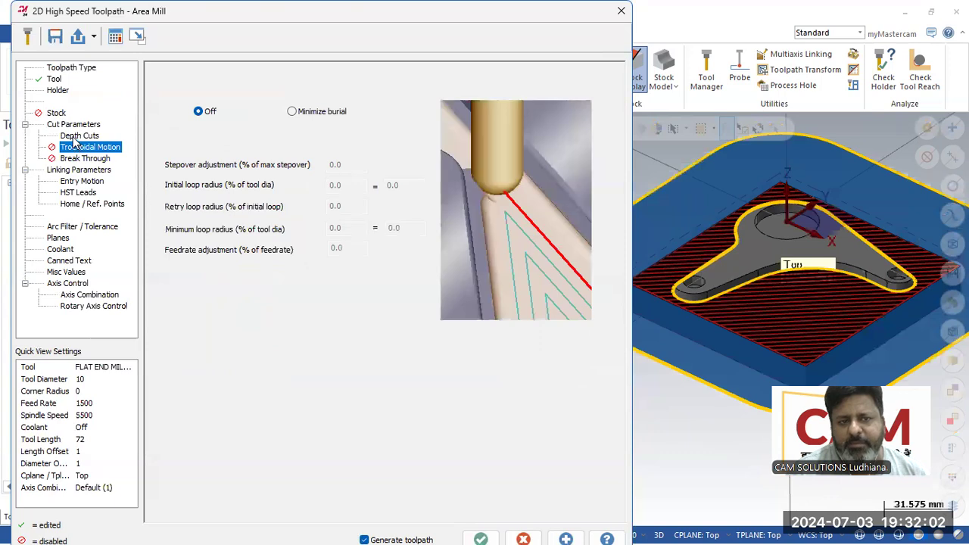
{"action": "left_click", "coordinate": [79, 136]}
{"action": "double_click", "coordinate": [302, 91]}
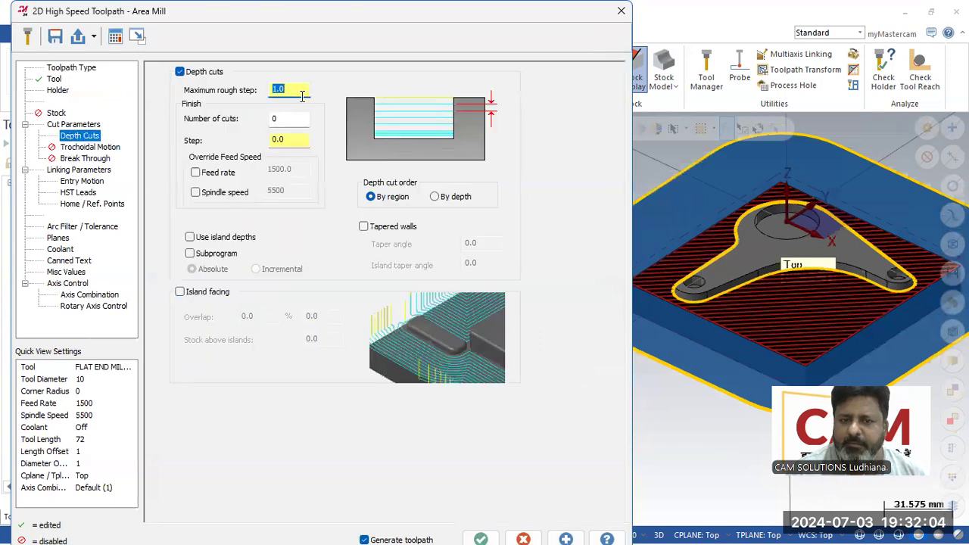
- Set the stock to leave on walls to 0.5 in the cut parameters and generate the Area Mill toolpath
{"action": "left_click", "coordinate": [74, 125]}
{"action": "double_click", "coordinate": [288, 330]}
{"action": "type", "text": "."}
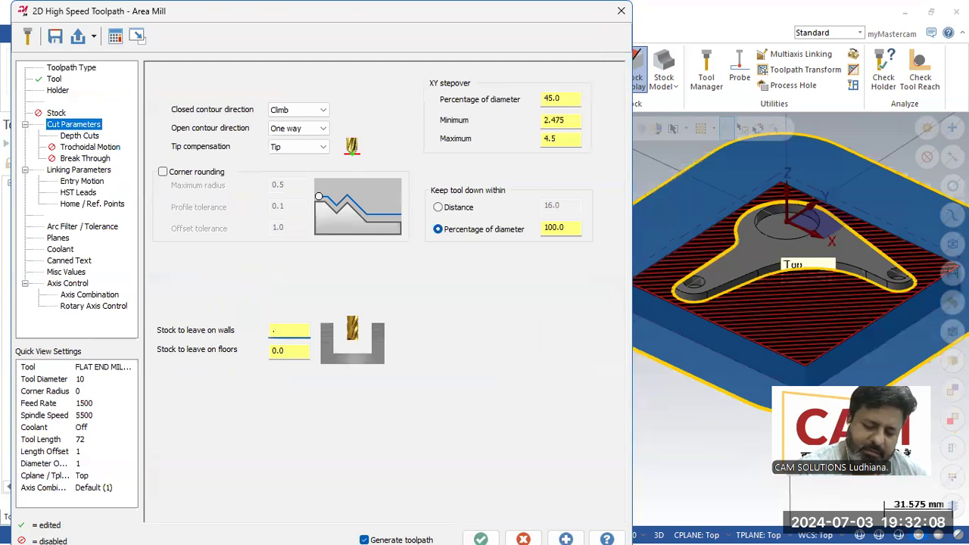
{"action": "type", "text": "5"}
{"action": "key", "text": "Return"}
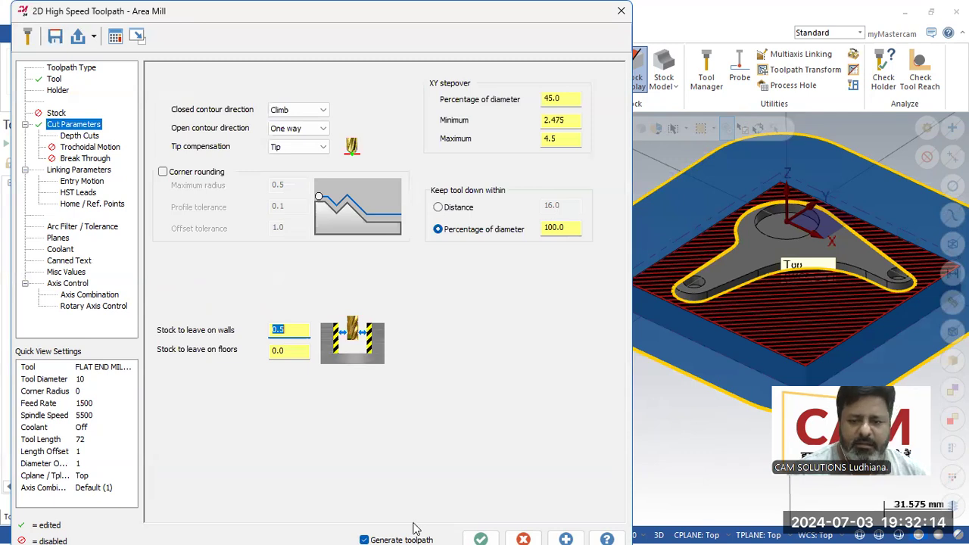
{"action": "left_click", "coordinate": [479, 536]}
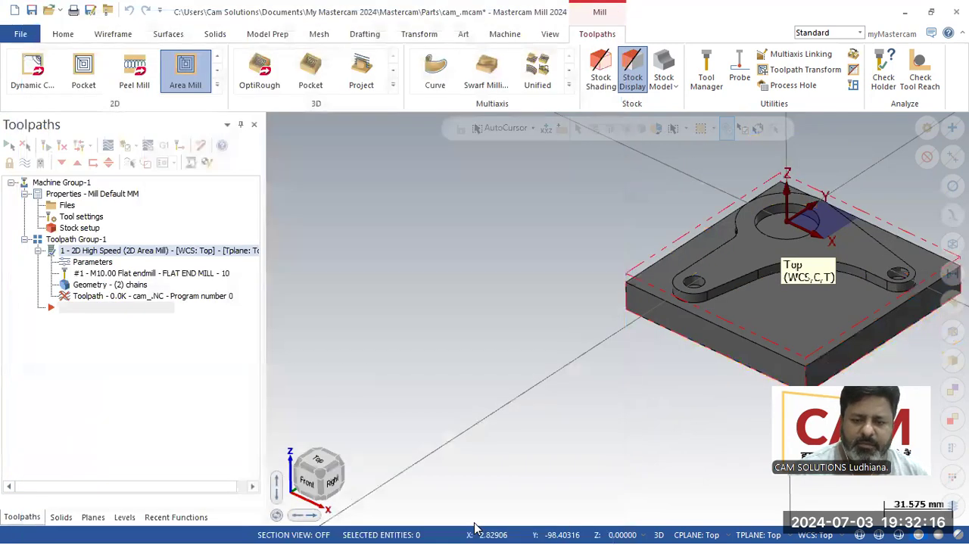
- Examine the generated toolpath around the raised profile from the top and isometric views
{"action": "scroll", "coordinate": [355, 346], "scroll_direction": "down", "scroll_amount": 3}
{"action": "scroll", "coordinate": [748, 257], "scroll_direction": "up", "scroll_amount": 1}
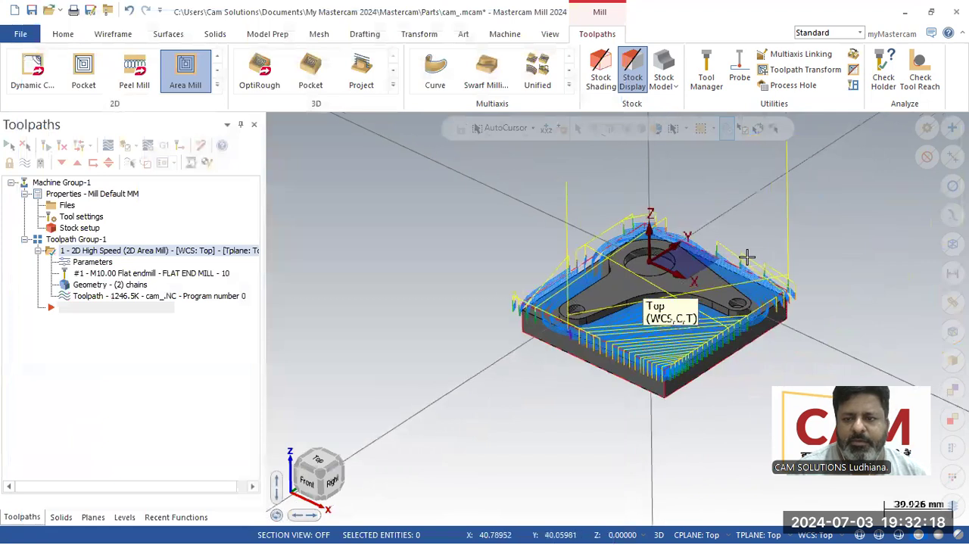
{"action": "scroll", "coordinate": [748, 257], "scroll_direction": "up", "scroll_amount": 3}
{"action": "right_click", "coordinate": [725, 199]}
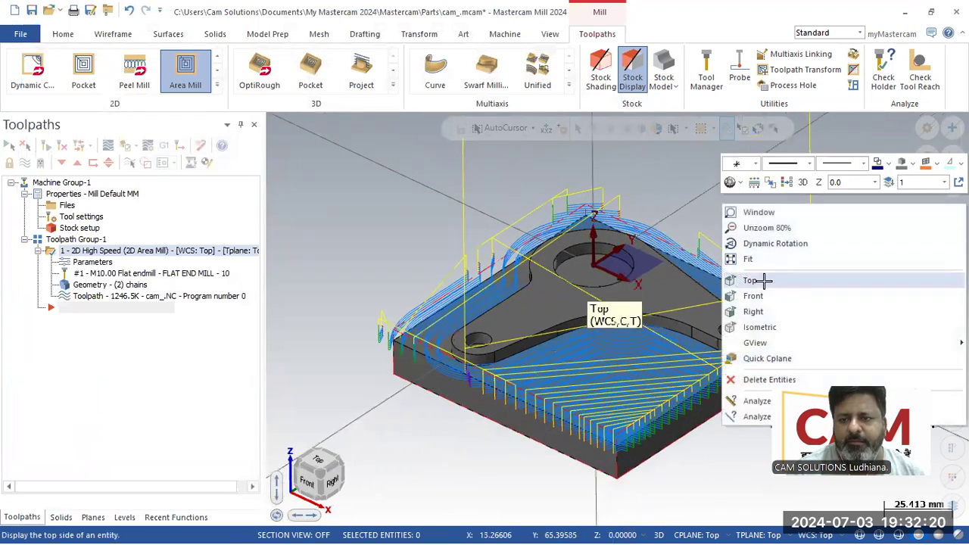
{"action": "left_click", "coordinate": [763, 280]}
{"action": "right_click", "coordinate": [519, 181]}
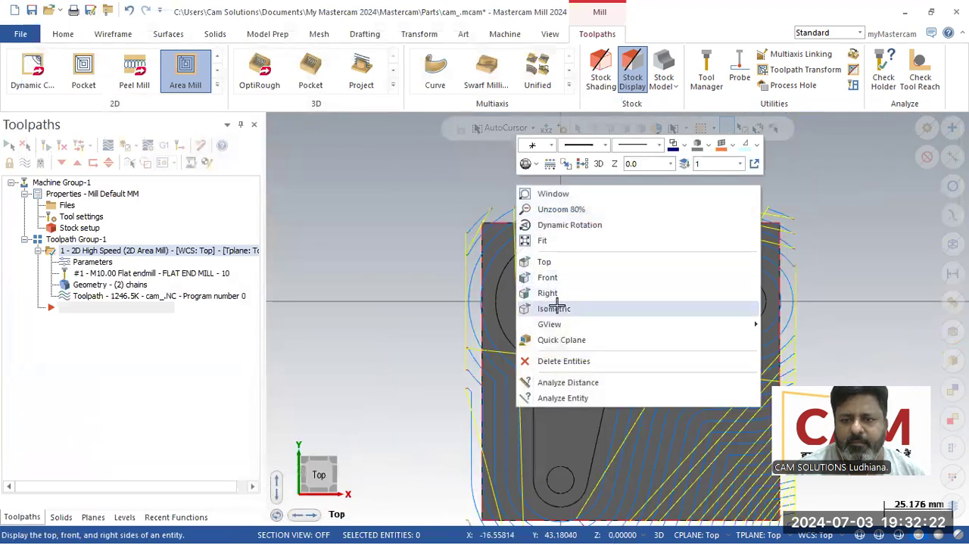
{"action": "left_click", "coordinate": [557, 307]}
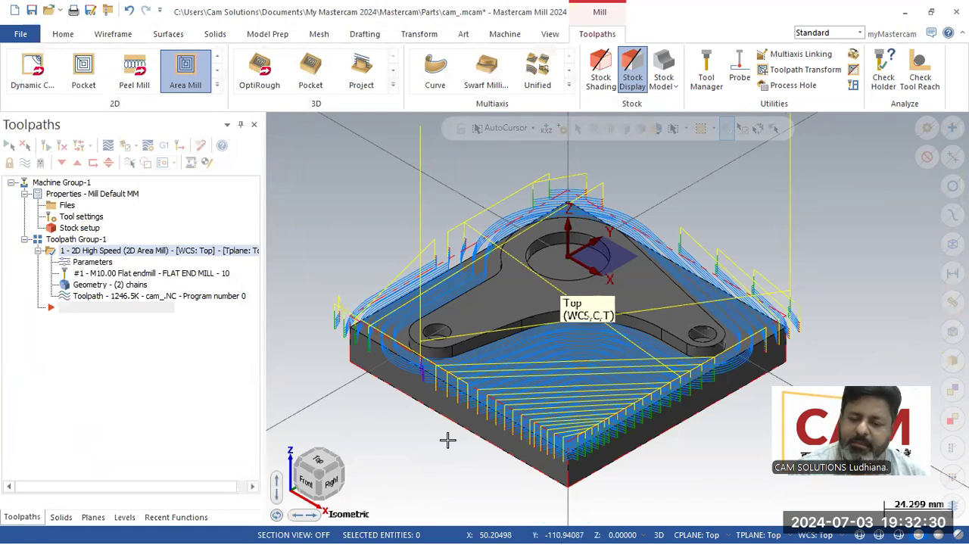
- Consult the part drawing, inspect the toolpath's depth passes from the front, and return to the isometric view
{"action": "key", "text": "alt+Tab"}
{"action": "key", "text": "alt+Tab"}
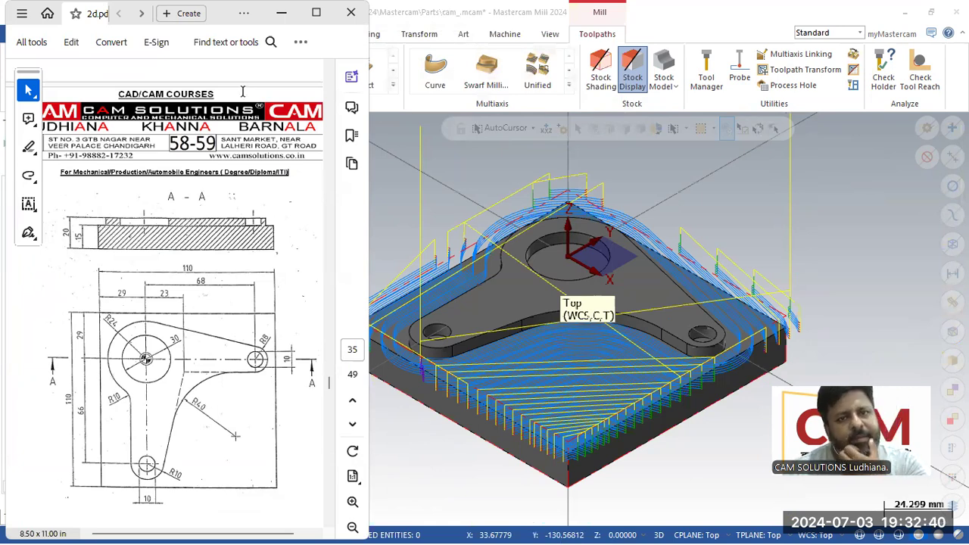
{"action": "left_click", "coordinate": [272, 23]}
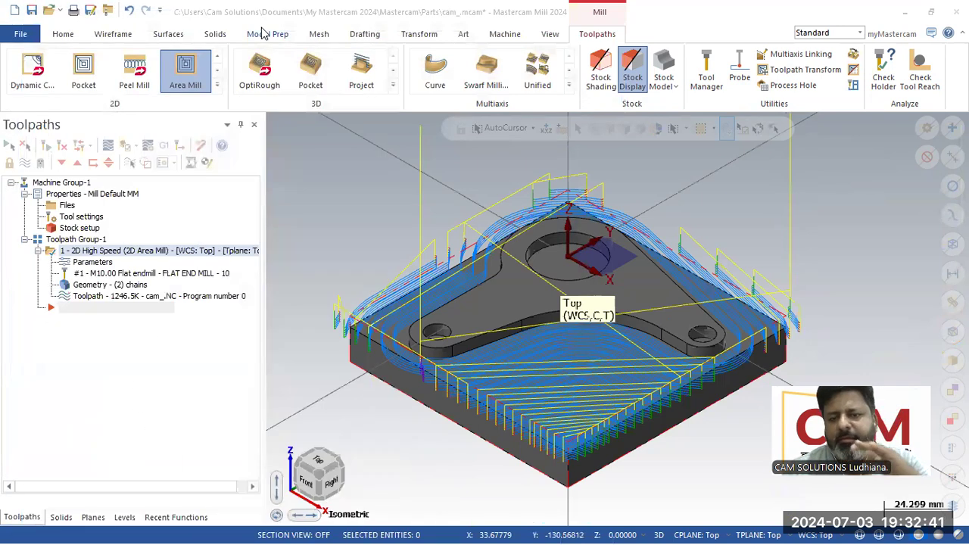
{"action": "right_click", "coordinate": [337, 192]}
{"action": "left_click", "coordinate": [352, 282]}
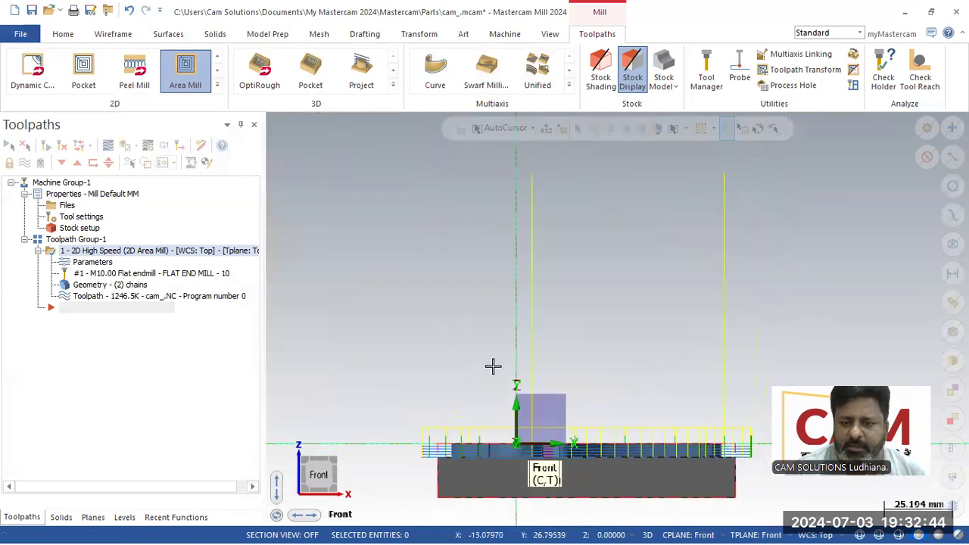
{"action": "right_click", "coordinate": [428, 301]}
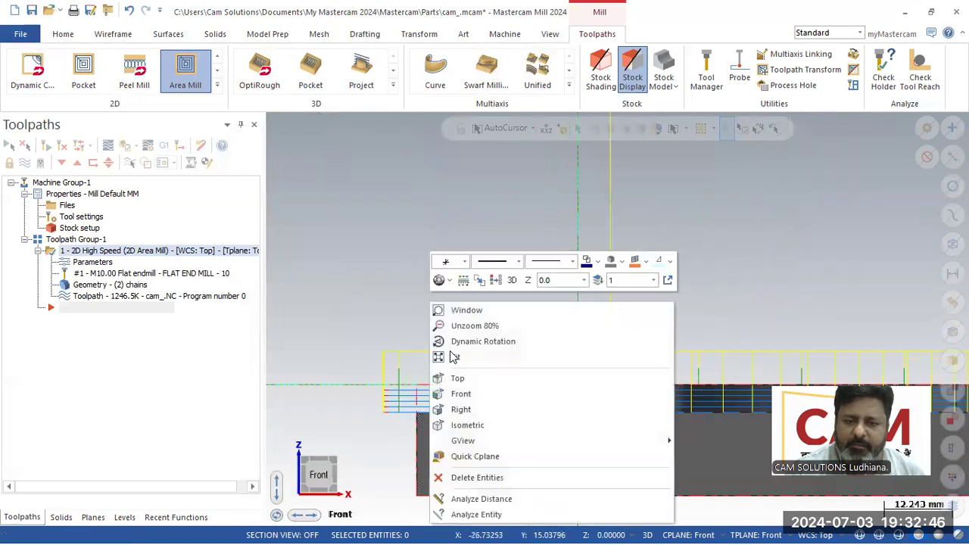
{"action": "left_click", "coordinate": [465, 426]}
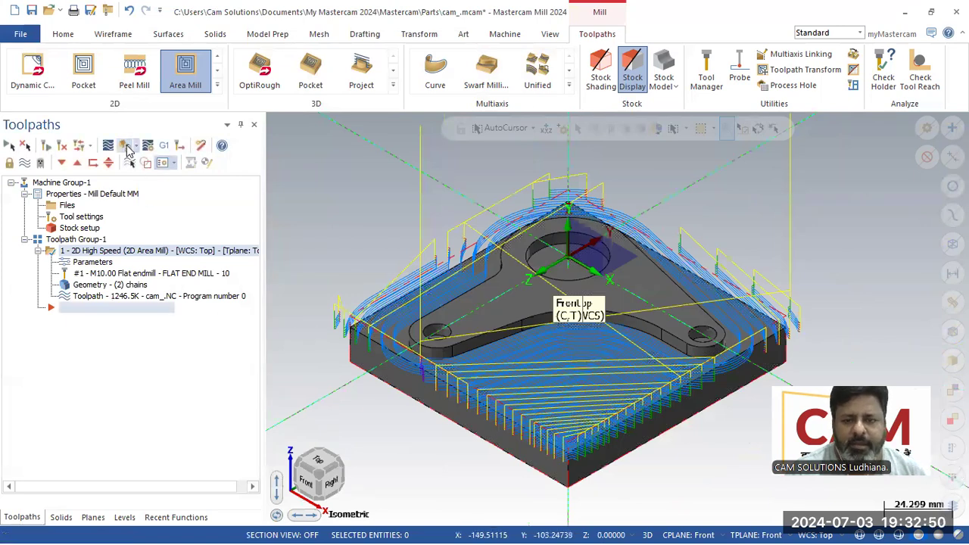
- Verify the Area Mill operation in Mastercam Simulator, play the cut to its end, inspect the machined stock, and close the simulator
{"action": "left_click", "coordinate": [126, 148]}
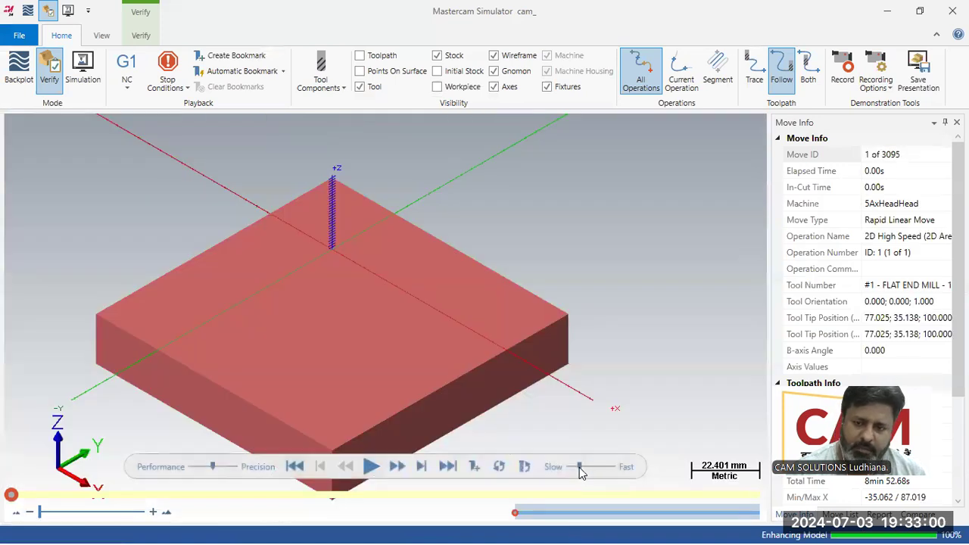
{"action": "left_click", "coordinate": [372, 467]}
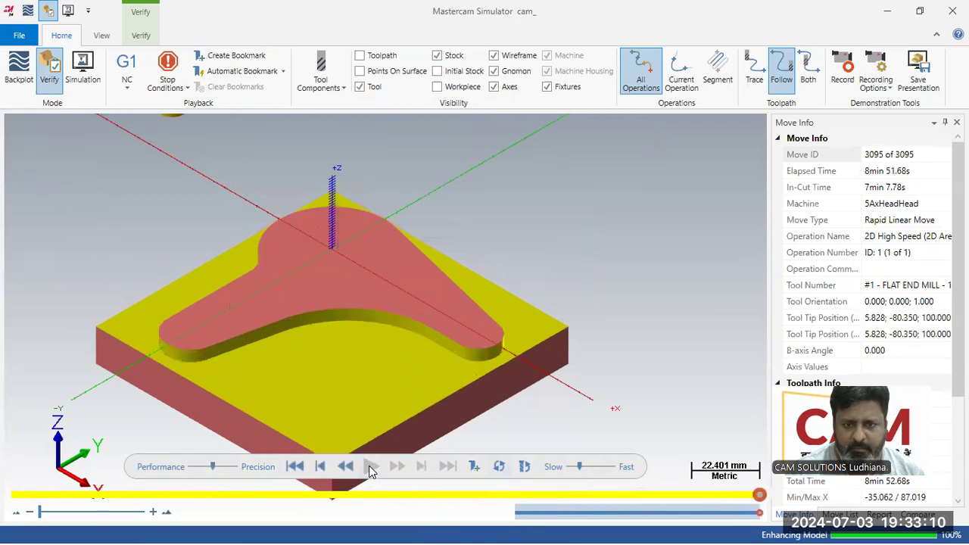
{"action": "mouse_move", "coordinate": [349, 244]}
{"action": "middle_mouse_down"}
{"action": "mouse_move", "coordinate": [353, 284]}
{"action": "mouse_move", "coordinate": [336, 285]}
{"action": "mouse_move", "coordinate": [357, 245]}
{"action": "mouse_move", "coordinate": [389, 225]}
{"action": "mouse_move", "coordinate": [346, 234]}
{"action": "mouse_move", "coordinate": [350, 246]}
{"action": "middle_mouse_up"}
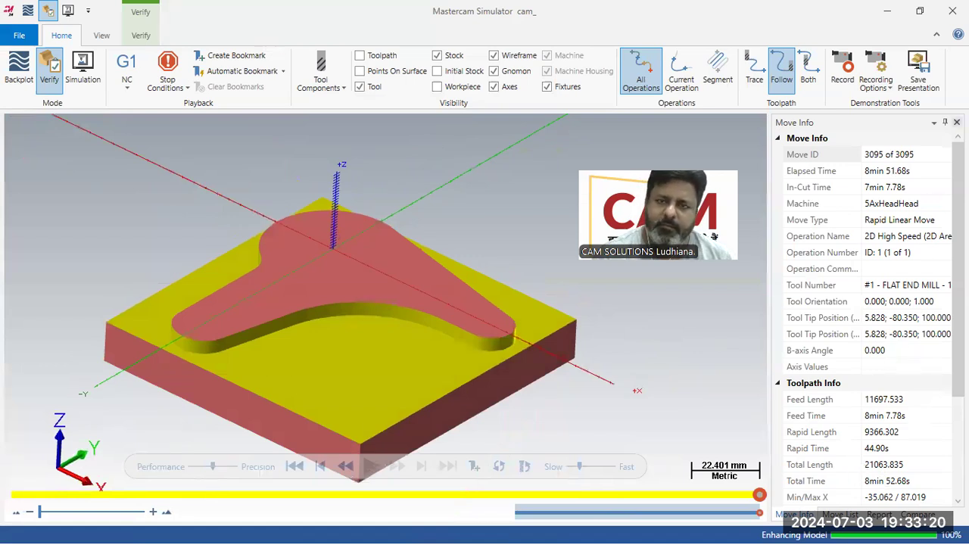
{"action": "left_click", "coordinate": [952, 11]}
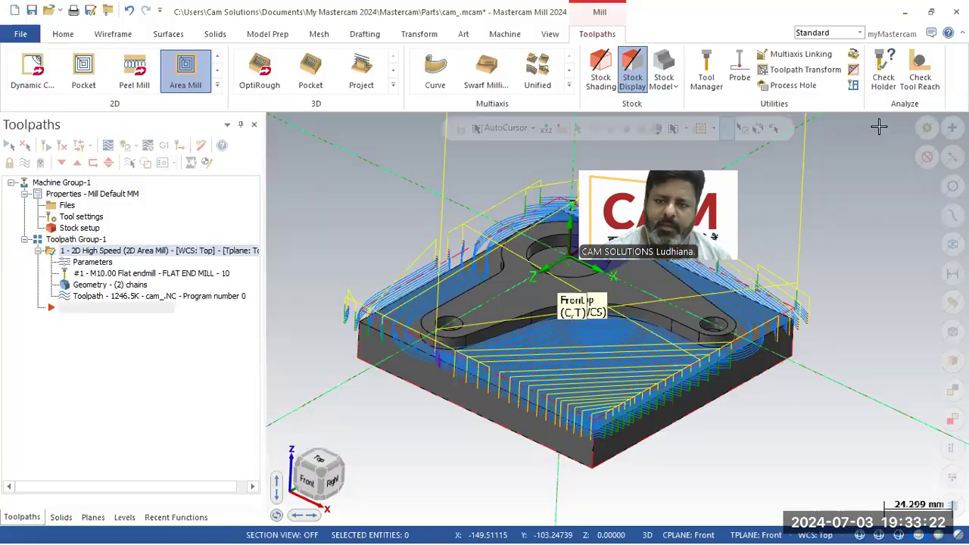
- Unblank all the hidden wireframe geometry of the plate outline, three-lobed profile and hole circles
{"action": "left_click", "coordinate": [63, 34]}
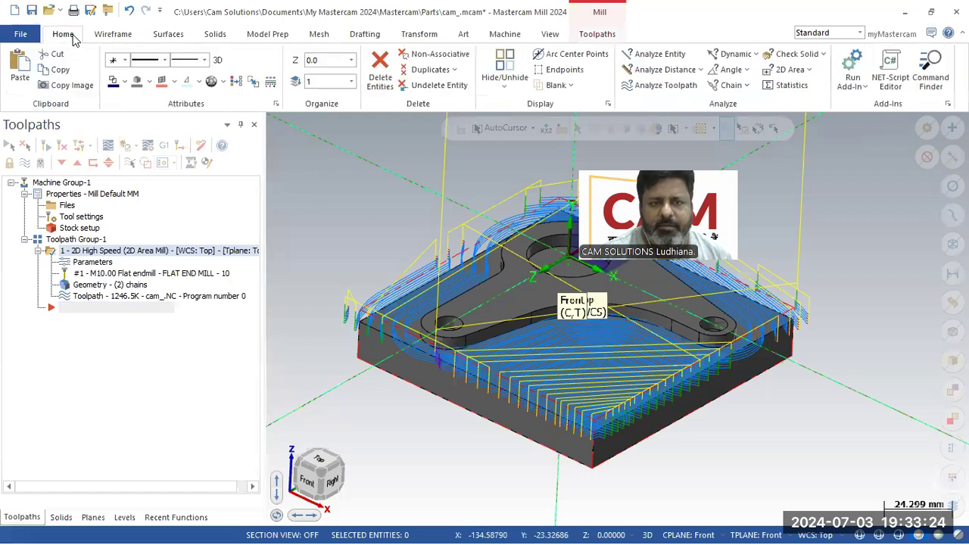
{"action": "left_click", "coordinate": [570, 86]}
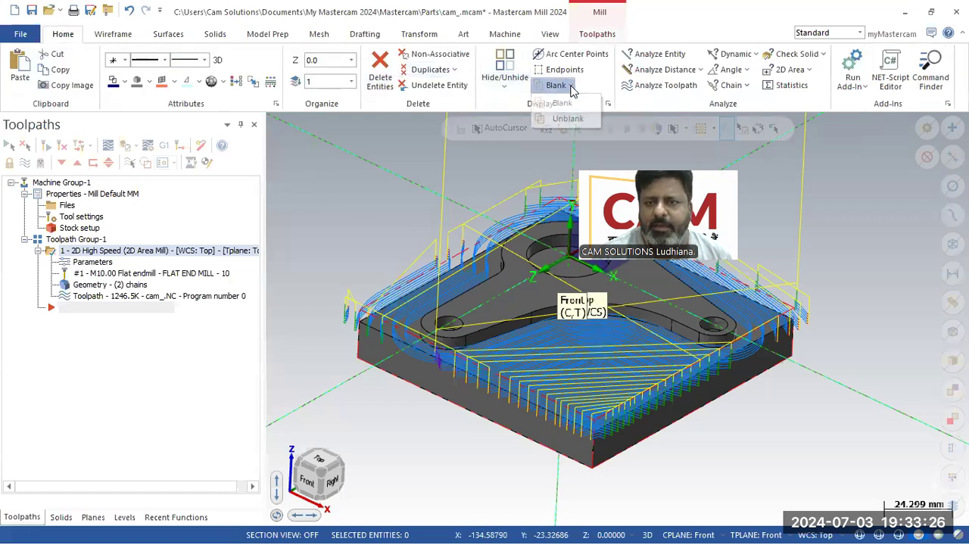
{"action": "left_click", "coordinate": [564, 119]}
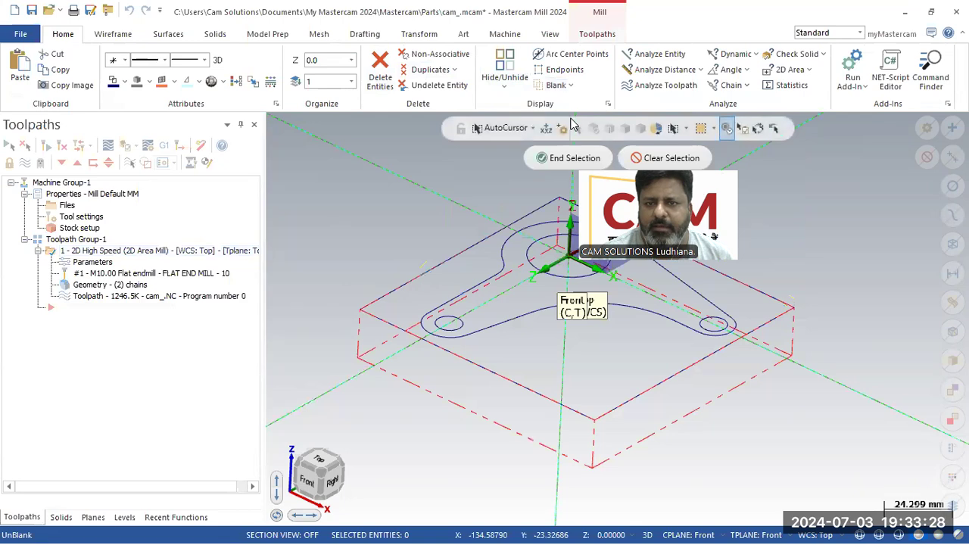
{"action": "left_click_drag", "start_coordinate": [334, 185], "coordinate": [877, 430]}
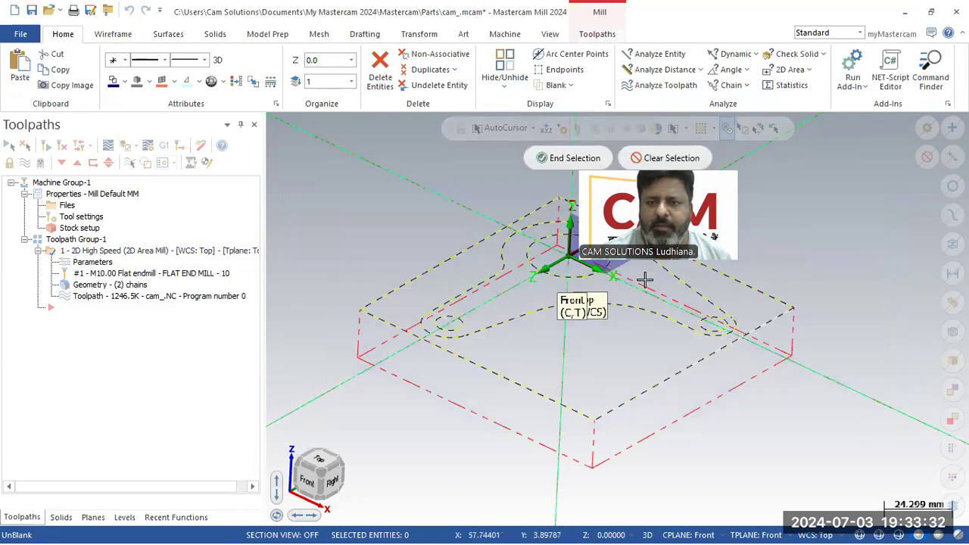
{"action": "left_click", "coordinate": [551, 160]}
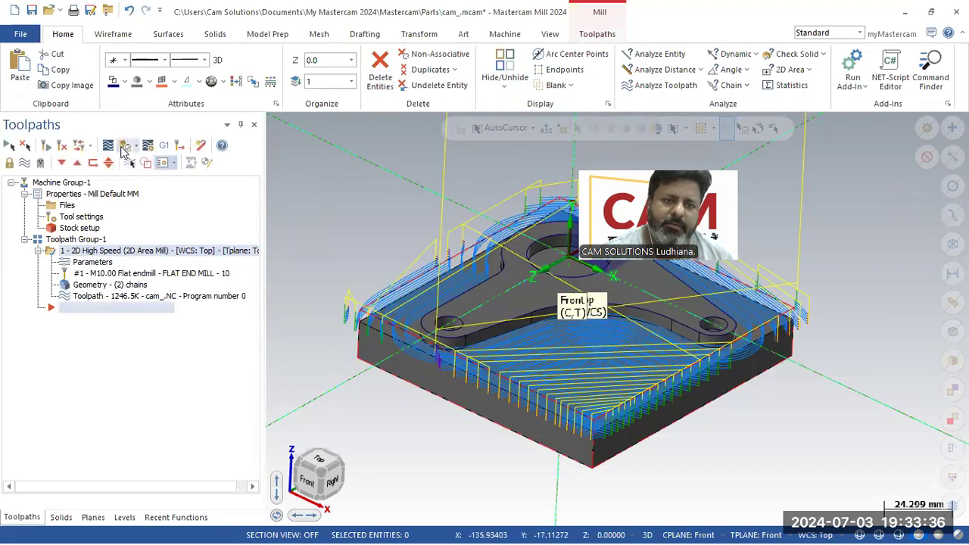
- Verify the Area Mill operation in Mastercam Simulator, toggling the wireframe display to compare it with the stock, and play the cut
{"action": "left_click", "coordinate": [125, 146]}
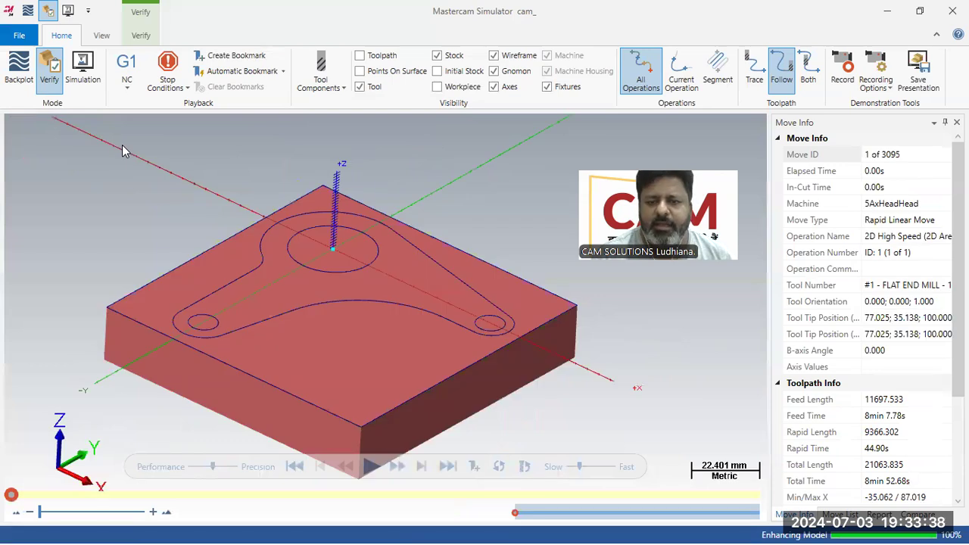
{"action": "left_click", "coordinate": [494, 56]}
{"action": "left_click", "coordinate": [493, 56]}
{"action": "left_click", "coordinate": [494, 56]}
{"action": "left_click", "coordinate": [493, 57]}
{"action": "left_click", "coordinate": [371, 466]}
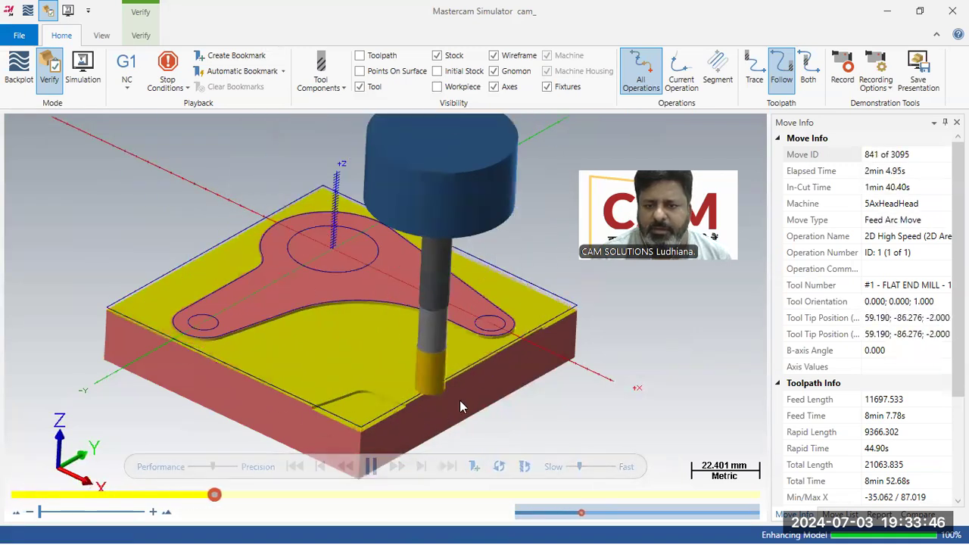
- Inspect the material left along the raised profile's walls on the machined stock, and close the simulator
{"action": "scroll", "coordinate": [490, 345], "scroll_direction": "up", "scroll_amount": 5}
{"action": "scroll", "coordinate": [493, 319], "scroll_direction": "up", "scroll_amount": 3}
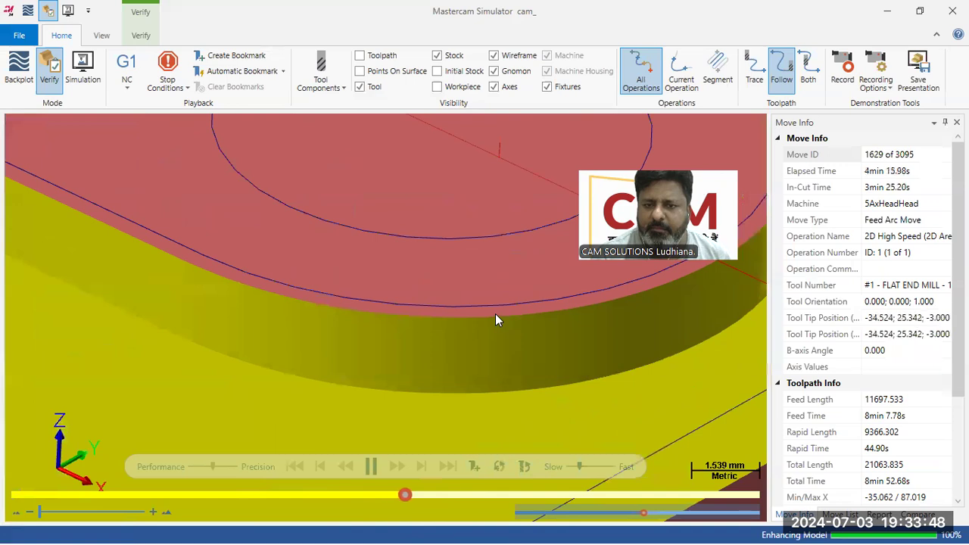
{"action": "scroll", "coordinate": [495, 319], "scroll_direction": "down", "scroll_amount": 8}
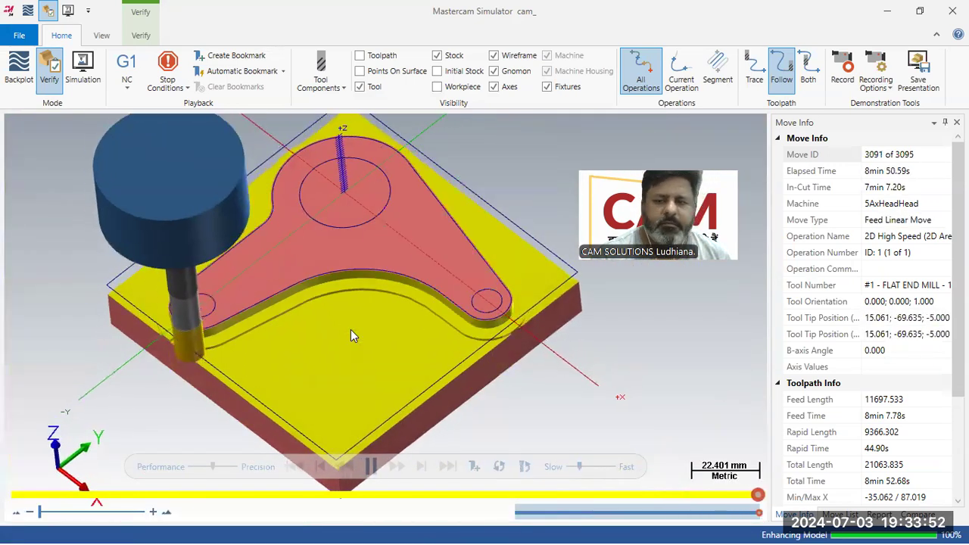
{"action": "middle_click_drag", "start_coordinate": [367, 352], "coordinate": [375, 342]}
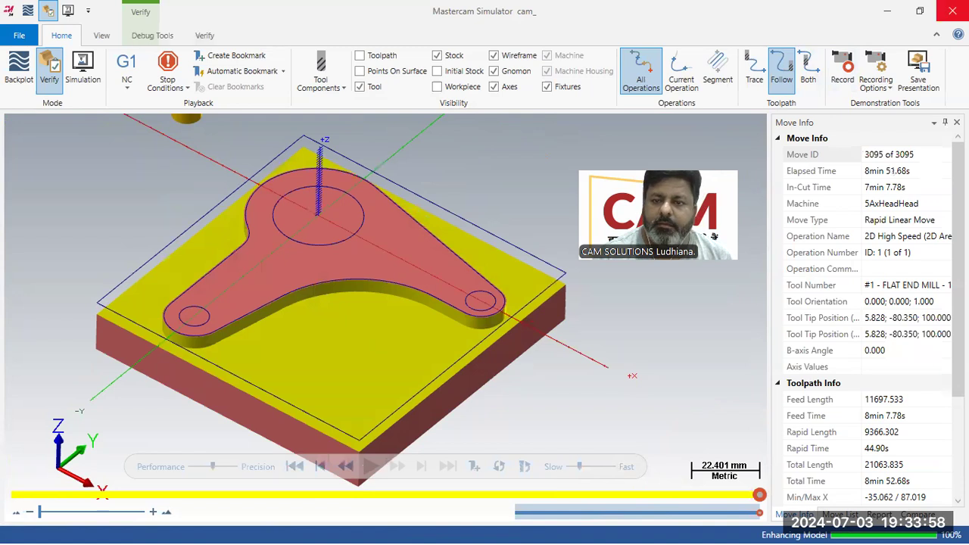
{"action": "left_click", "coordinate": [951, 12]}
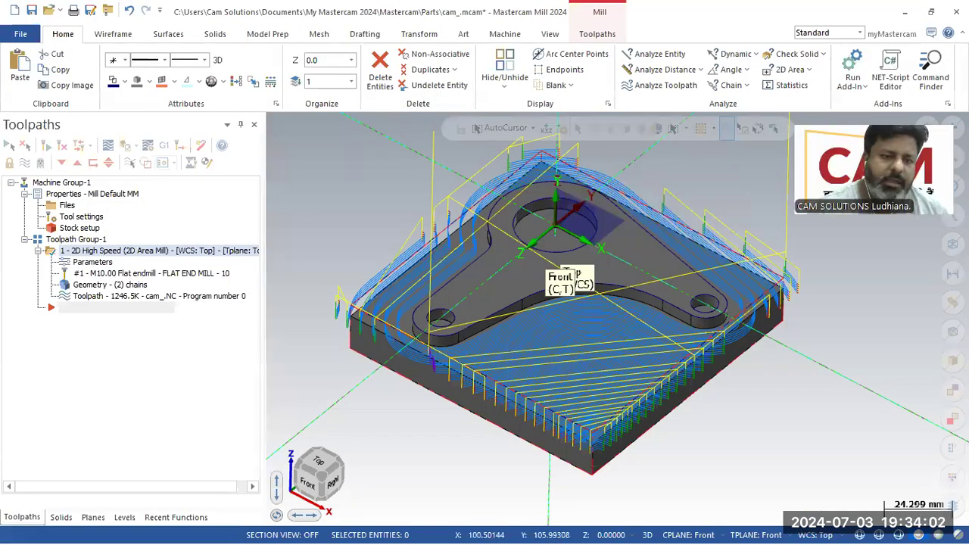
- Check the Area Mill operation's stock to leave on walls in its cut parameters and accept the settings
{"action": "left_click", "coordinate": [95, 263]}
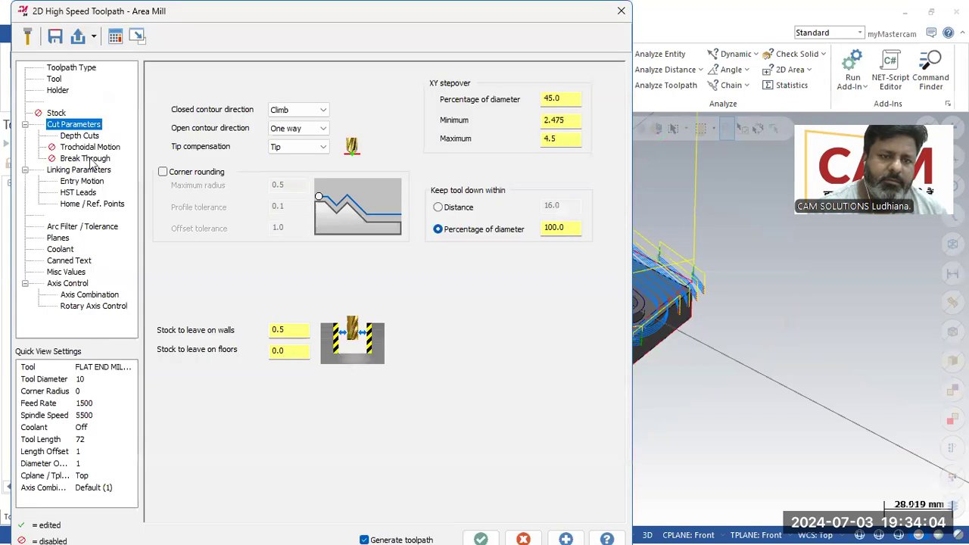
{"action": "double_click", "coordinate": [286, 328]}
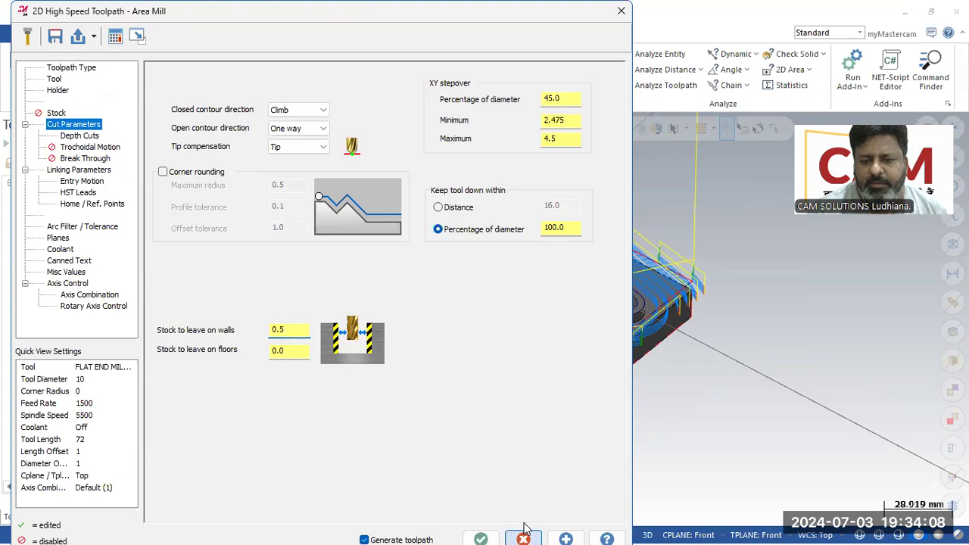
{"action": "left_click", "coordinate": [481, 539]}
- Start a Contour toolpath and chain the outer edge of the raised three-lobed profile
{"action": "left_click", "coordinate": [597, 33]}
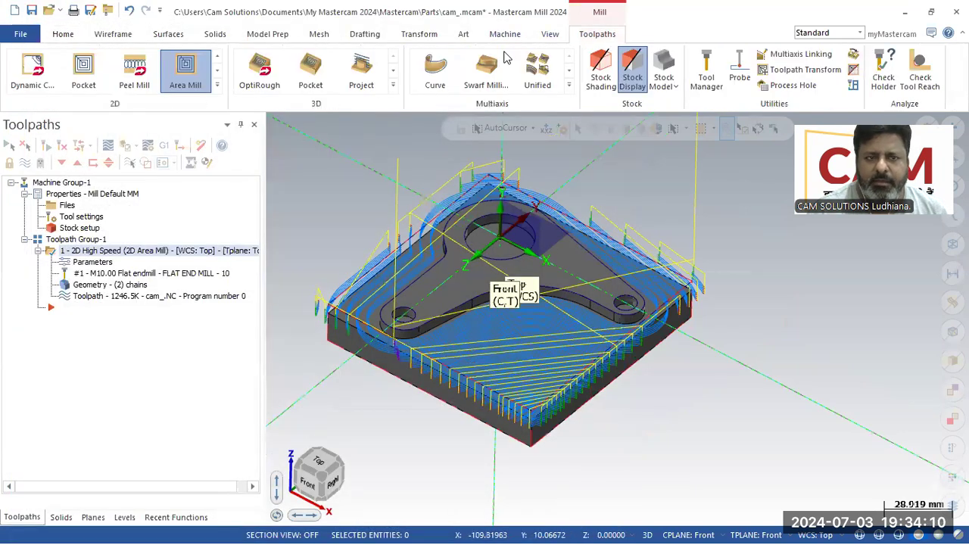
{"action": "left_click", "coordinate": [217, 85]}
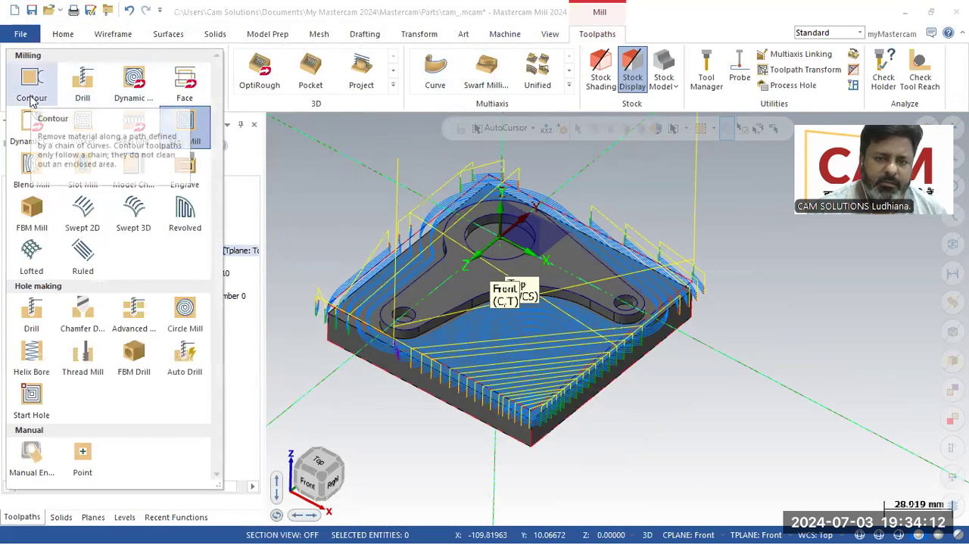
{"action": "left_click", "coordinate": [32, 101]}
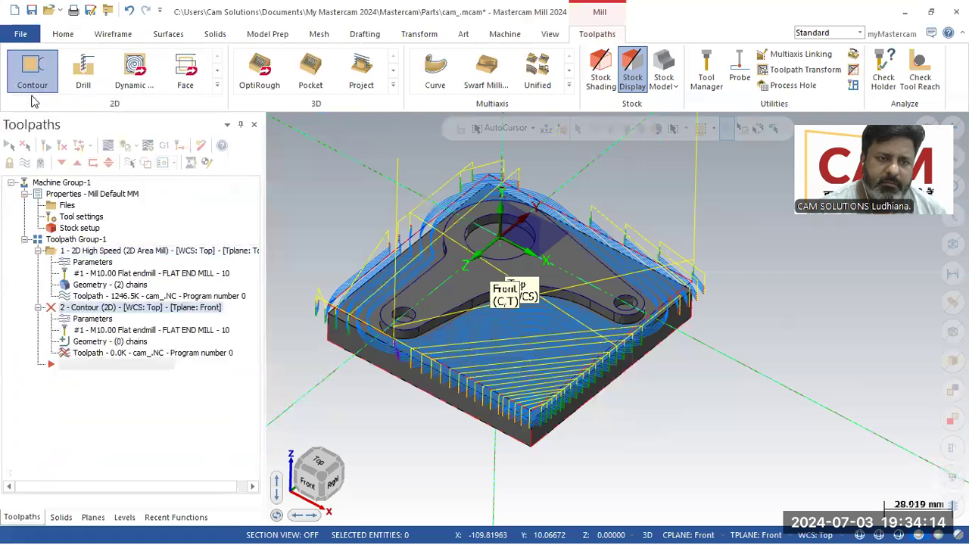
{"action": "left_click", "coordinate": [564, 289]}
{"action": "left_click", "coordinate": [111, 463]}
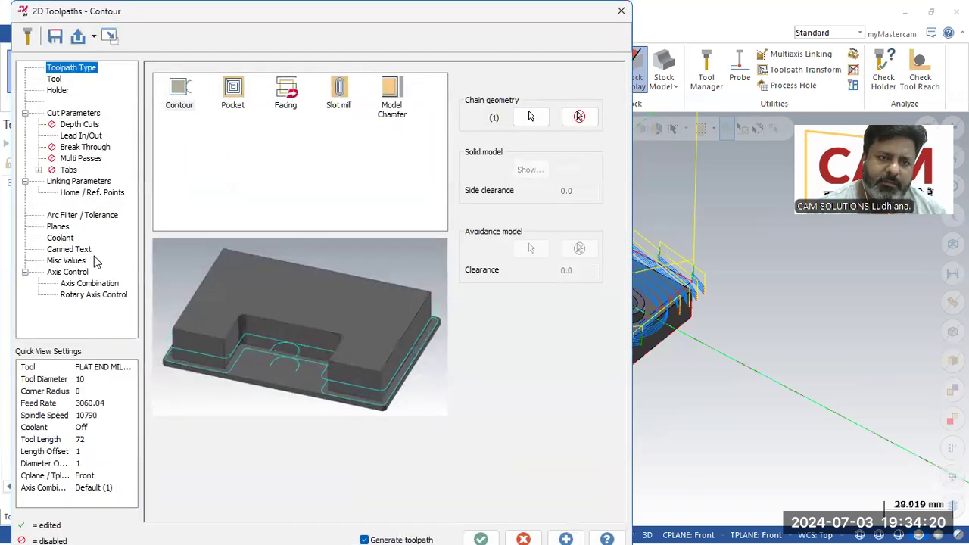
- Assign the FLAT END MILL - 10 to the contour, check the wall stock, and enable depth cuts with a 0.1 maximum rough step
{"action": "left_click", "coordinate": [54, 79]}
{"action": "left_click", "coordinate": [224, 91]}
{"action": "left_click", "coordinate": [215, 101]}
{"action": "left_click", "coordinate": [88, 113]}
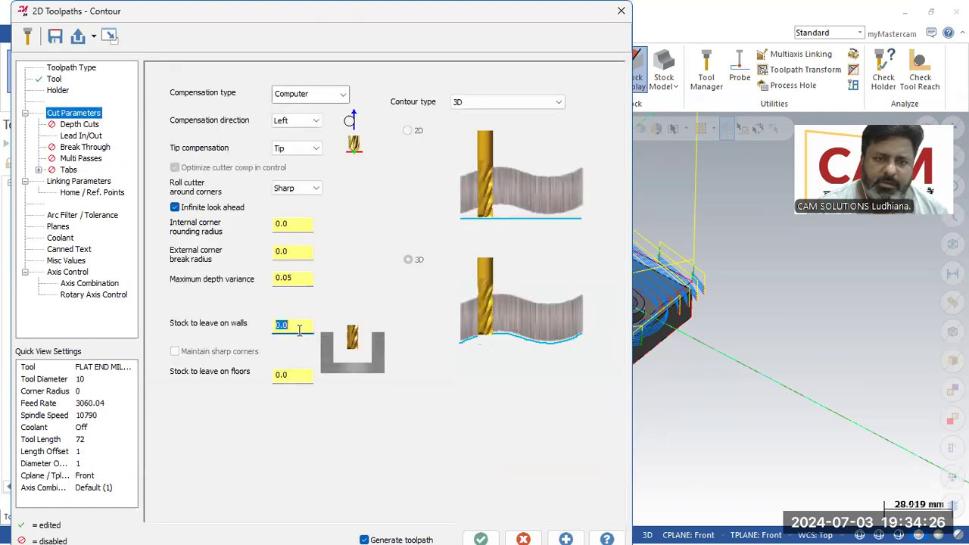
{"action": "left_click", "coordinate": [83, 124]}
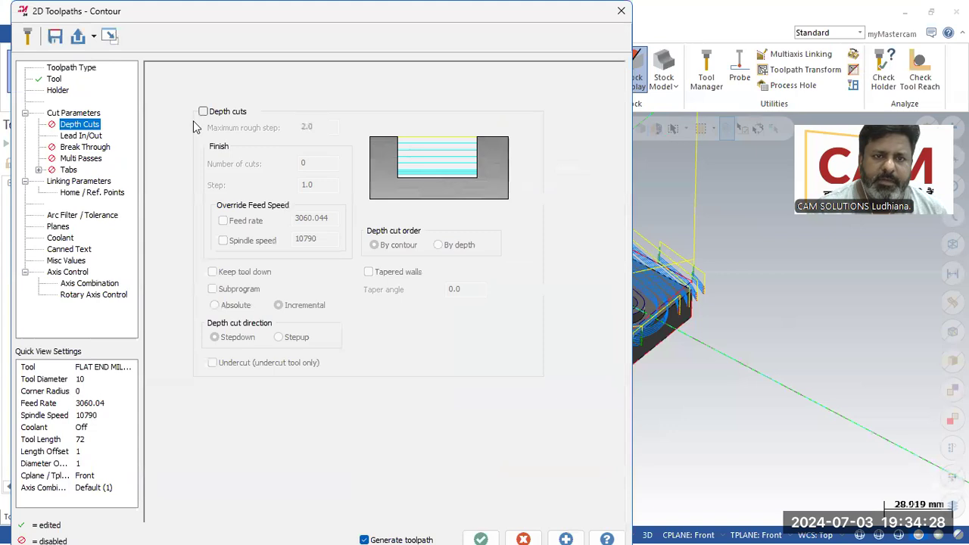
{"action": "left_click", "coordinate": [228, 112]}
{"action": "double_click", "coordinate": [316, 127]}
{"action": "type", "text": ".1"}
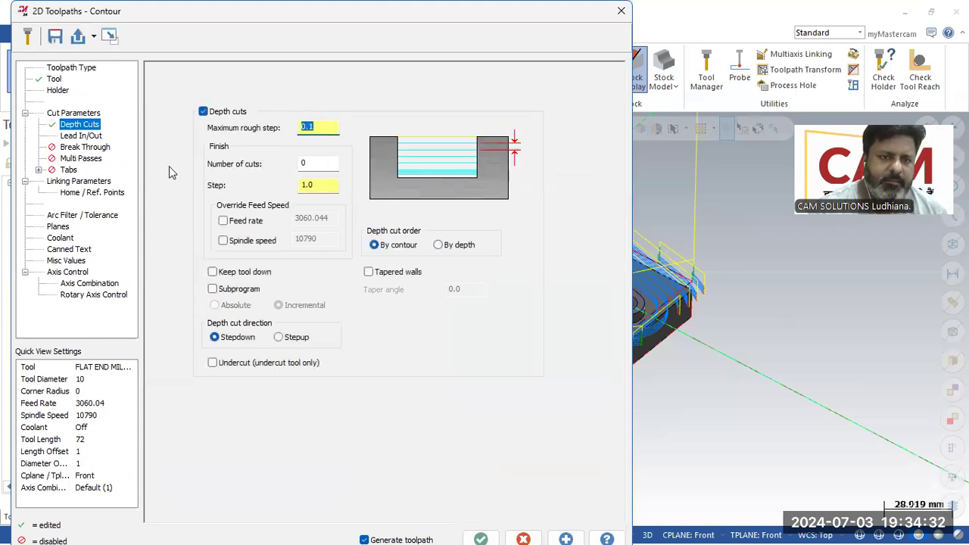
- Set the contour depth to -5, disable Lead In/Out, and generate the contour toolpath
{"action": "left_click", "coordinate": [98, 182]}
{"action": "double_click", "coordinate": [410, 358]}
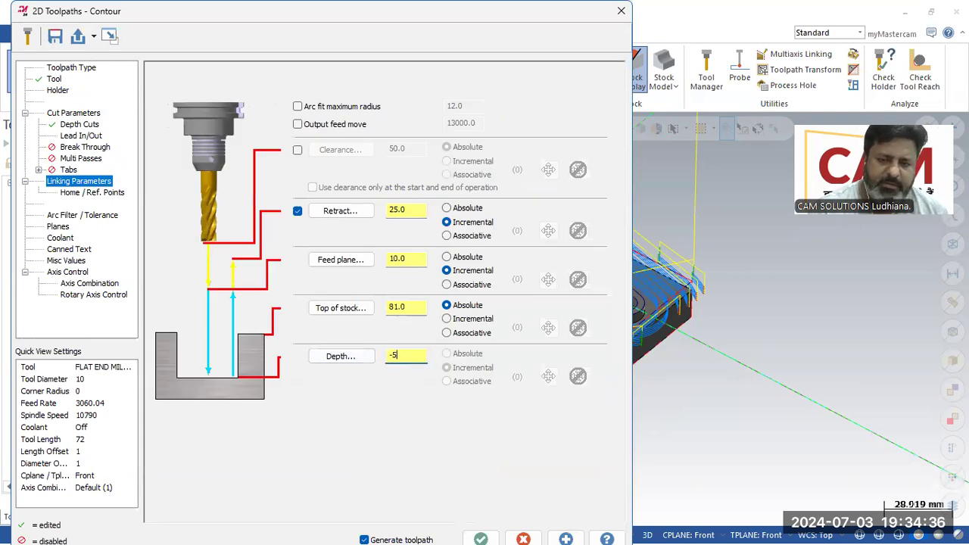
{"action": "left_click", "coordinate": [81, 136]}
{"action": "left_click", "coordinate": [158, 71]}
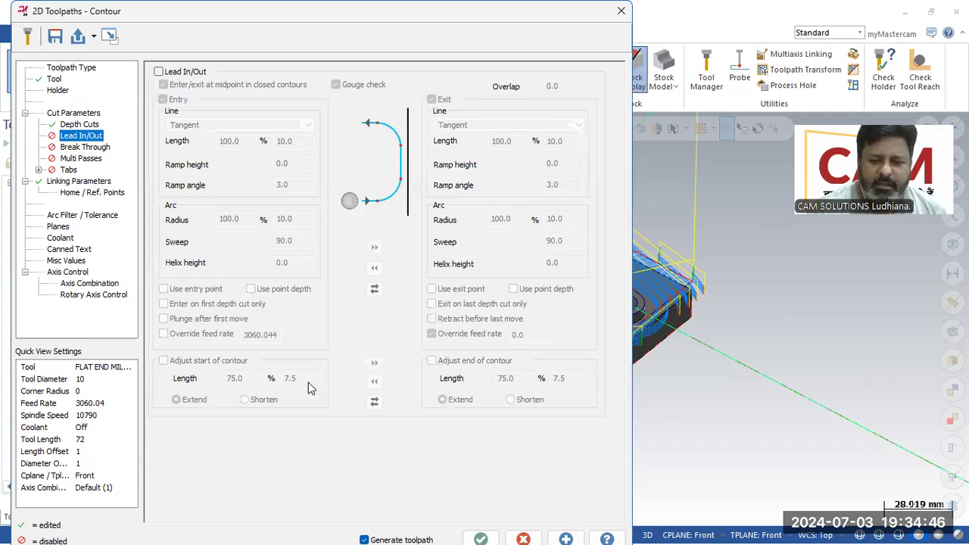
{"action": "left_click", "coordinate": [480, 539]}
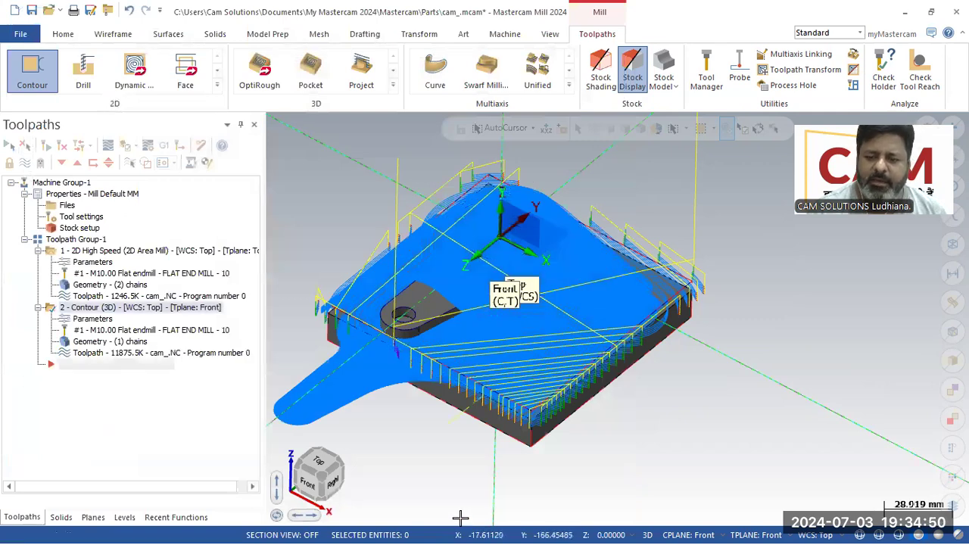
- Delete the Contour (3D) operation created on the Front tool plane
{"action": "right_click", "coordinate": [125, 309]}
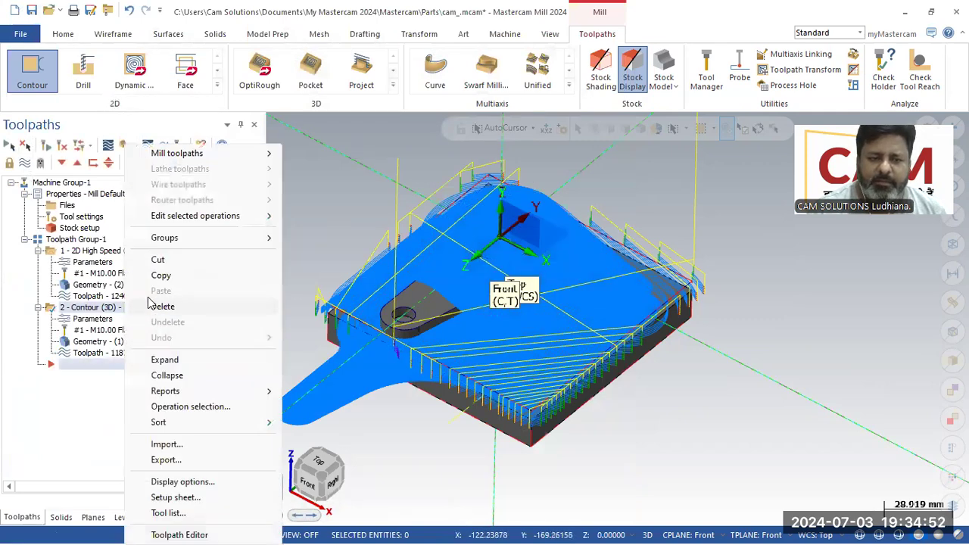
{"action": "left_click", "coordinate": [156, 306]}
{"action": "left_click", "coordinate": [512, 331]}
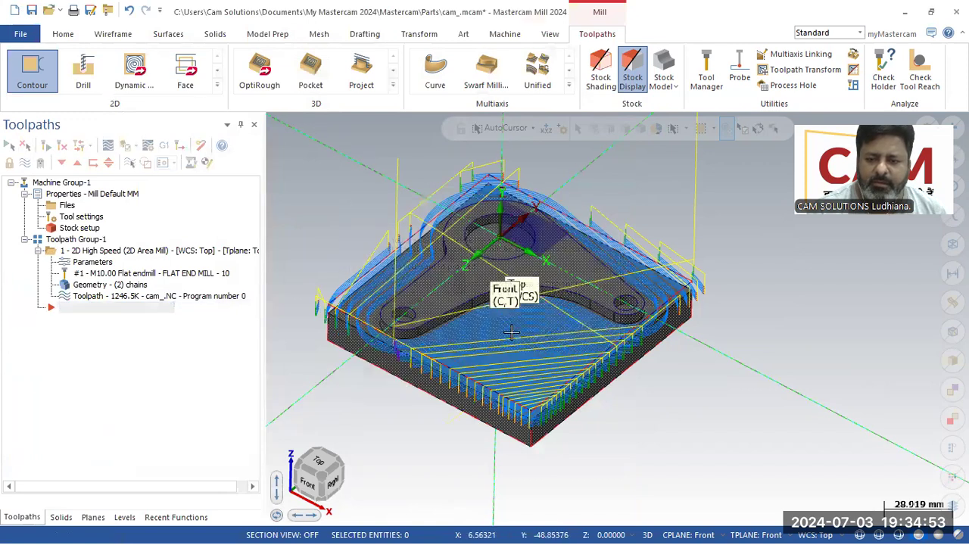
- Set the construction and tool planes to Top, and hide the Area Mill operation's toolpath display
{"action": "right_click", "coordinate": [699, 503]}
{"action": "left_click", "coordinate": [686, 391]}
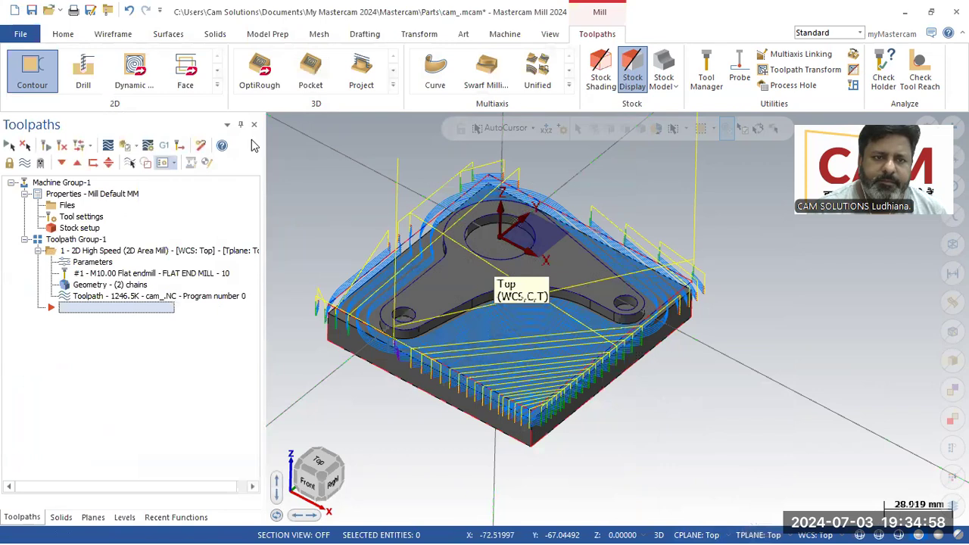
{"action": "left_click", "coordinate": [93, 251]}
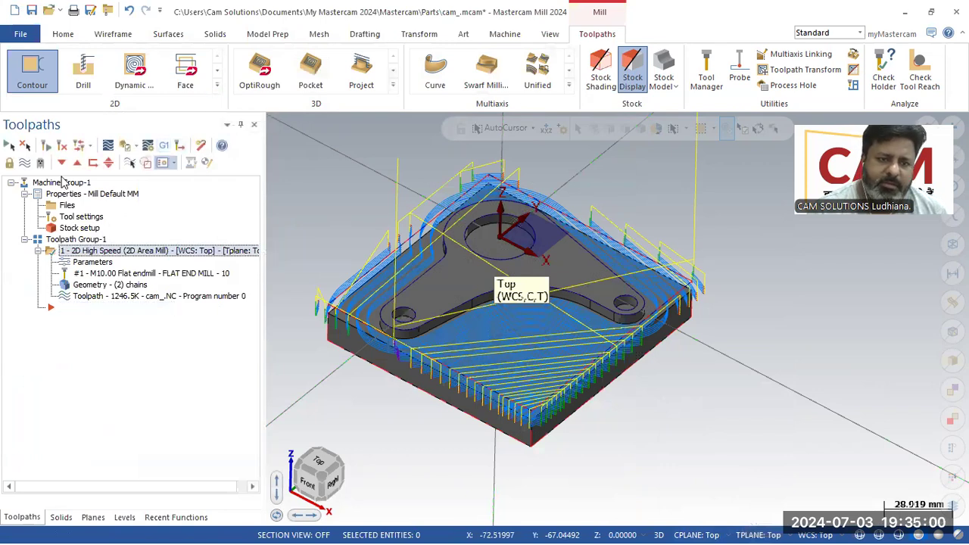
{"action": "left_click", "coordinate": [25, 164]}
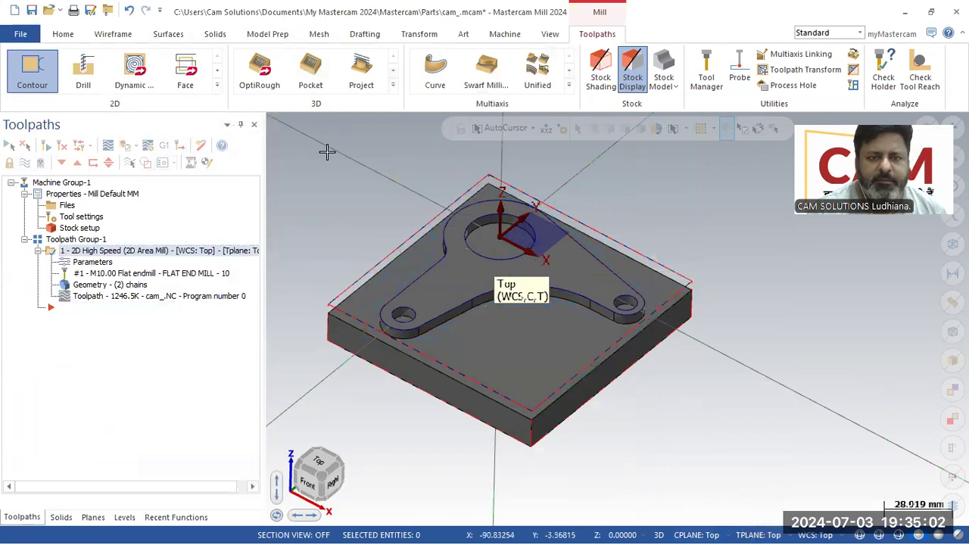
- Start a new Contour toolpath on the Top plane and chain the raised profile's outer top edge
{"action": "left_click", "coordinate": [216, 85]}
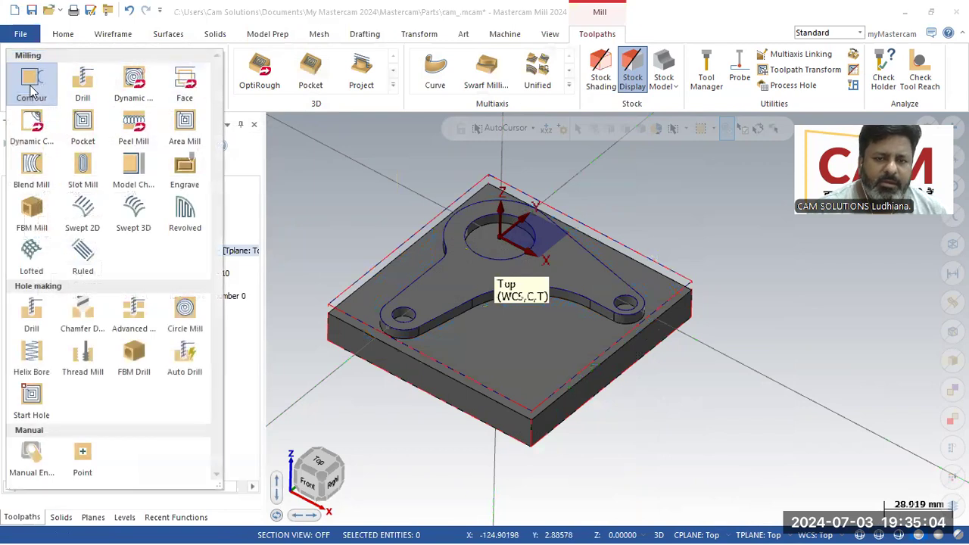
{"action": "left_click", "coordinate": [31, 101]}
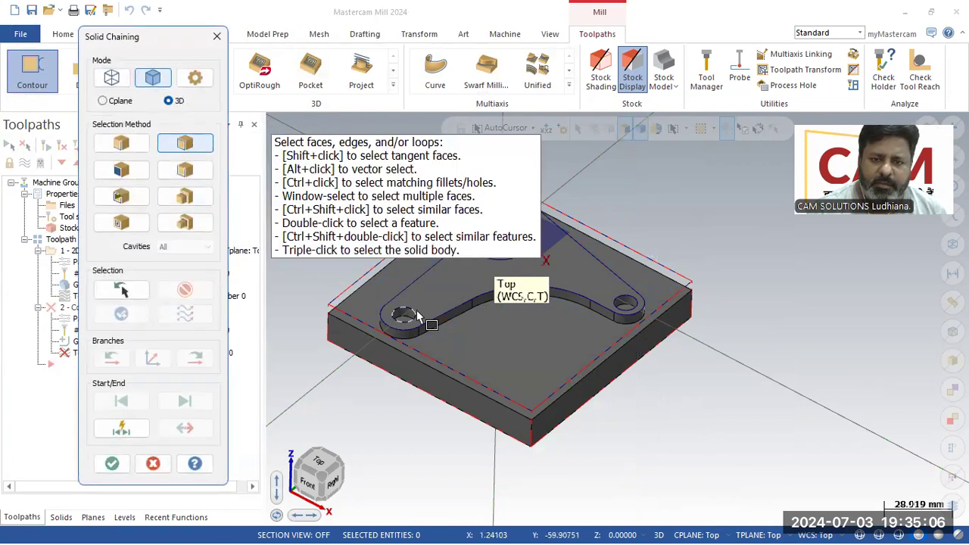
{"action": "left_click", "coordinate": [435, 322]}
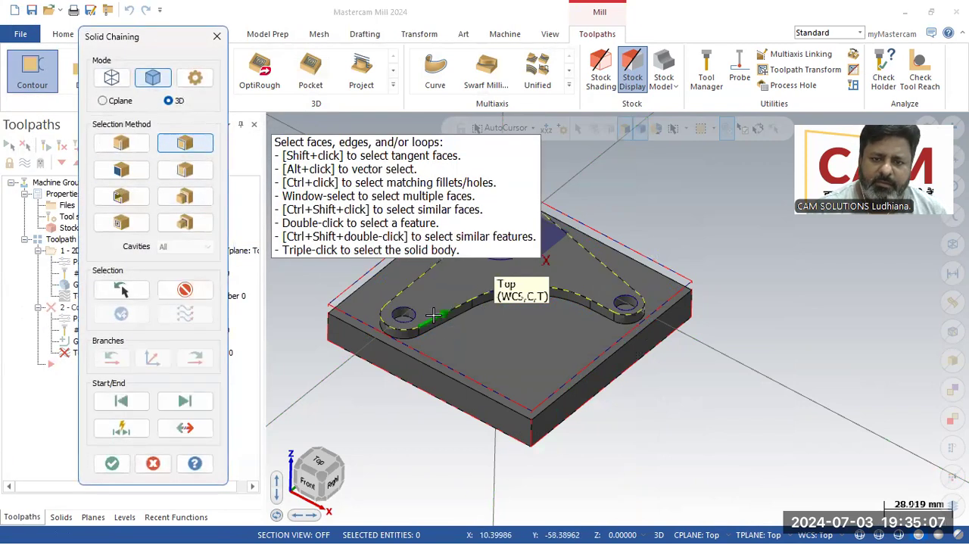
{"action": "left_click", "coordinate": [112, 464]}
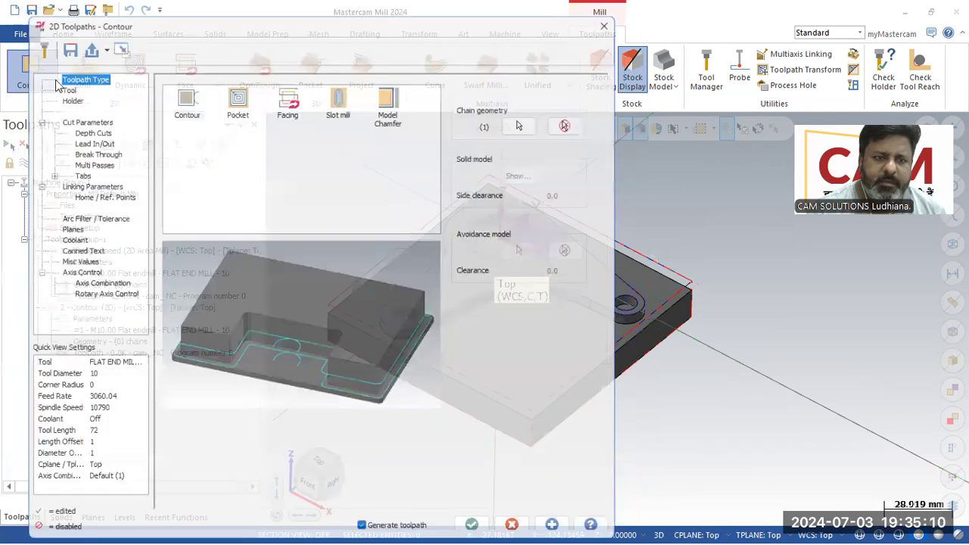
- Select the FLAT END MILL - 10 for the contour and enable depth cuts with a maximum rough step of 0.1
{"action": "left_click", "coordinate": [56, 81]}
{"action": "left_click", "coordinate": [225, 102]}
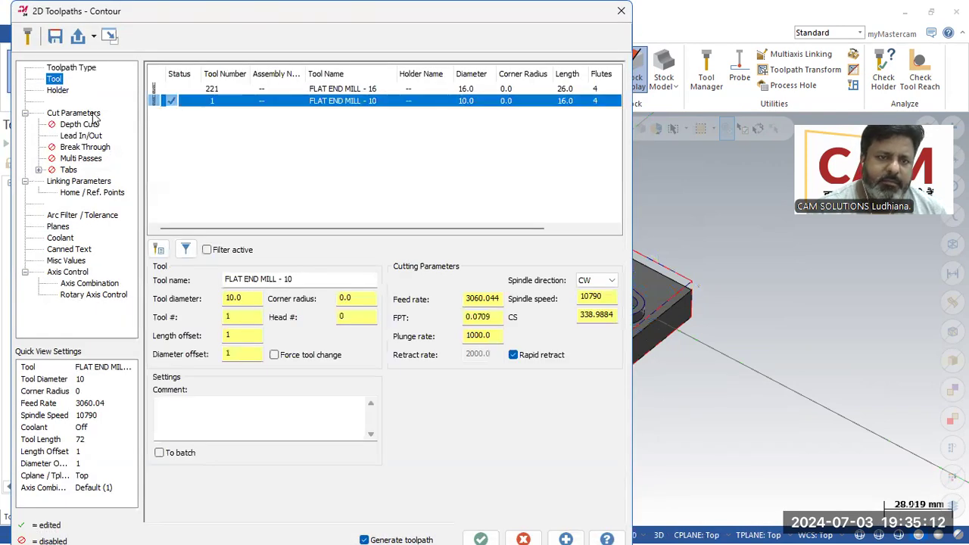
{"action": "left_click", "coordinate": [73, 113]}
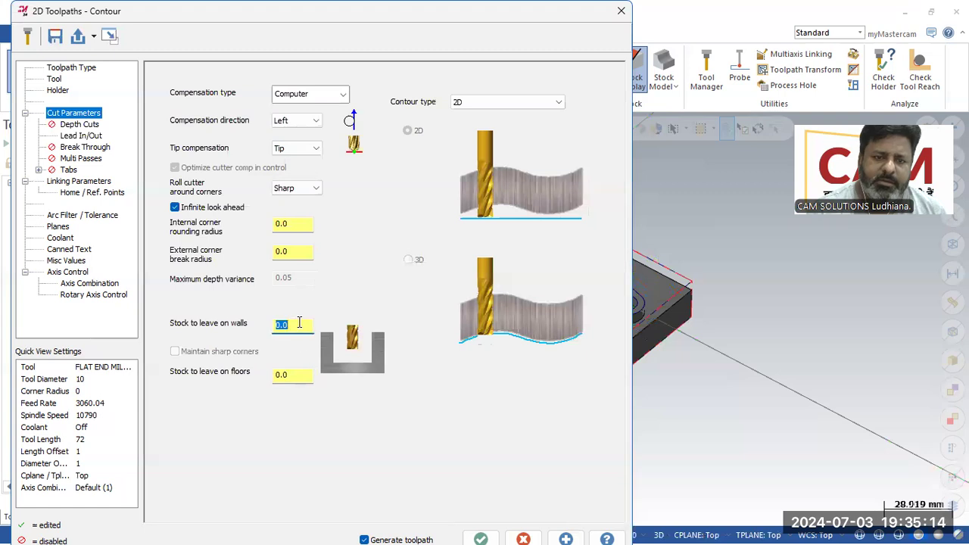
{"action": "left_click", "coordinate": [79, 124]}
{"action": "left_click", "coordinate": [203, 112]}
{"action": "key", "text": "Tab"}
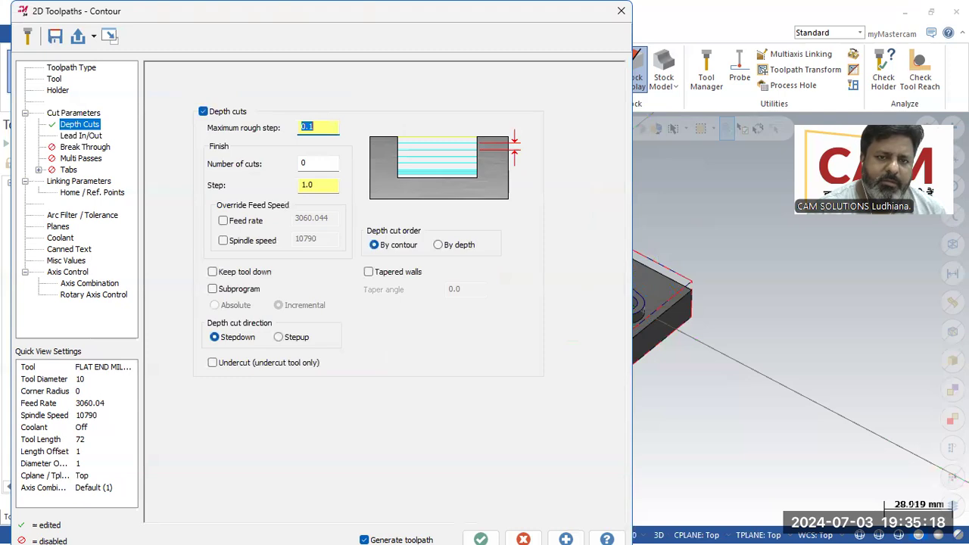
- Set the contour depth to -5.0 absolute and the maximum rough step to 0.5, check the wall stock, and generate the toolpath
{"action": "left_click", "coordinate": [95, 183]}
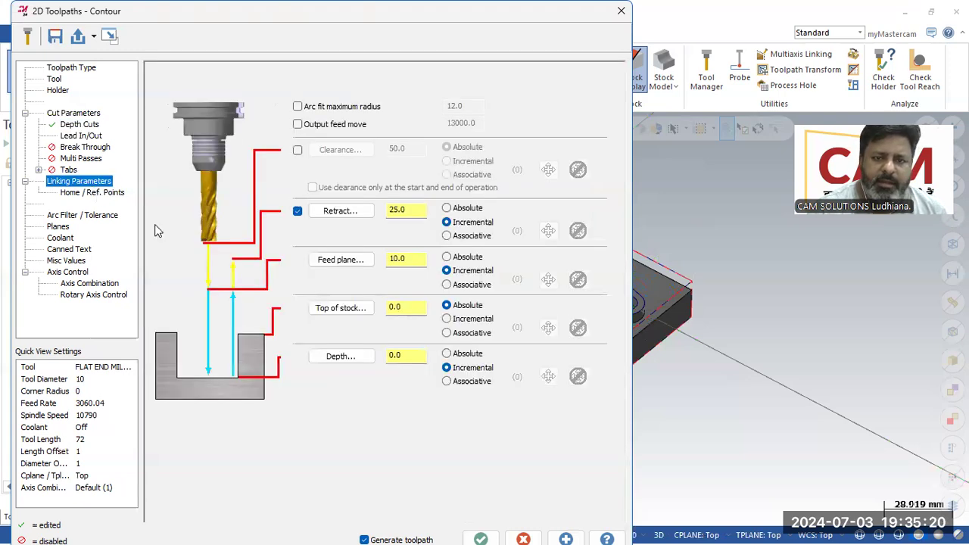
{"action": "double_click", "coordinate": [412, 356]}
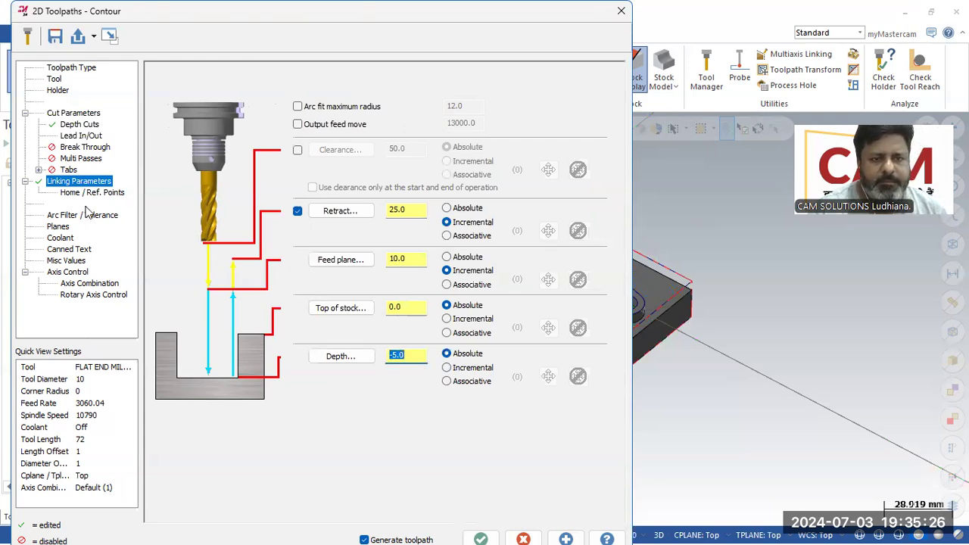
{"action": "left_click", "coordinate": [80, 124]}
{"action": "double_click", "coordinate": [331, 127]}
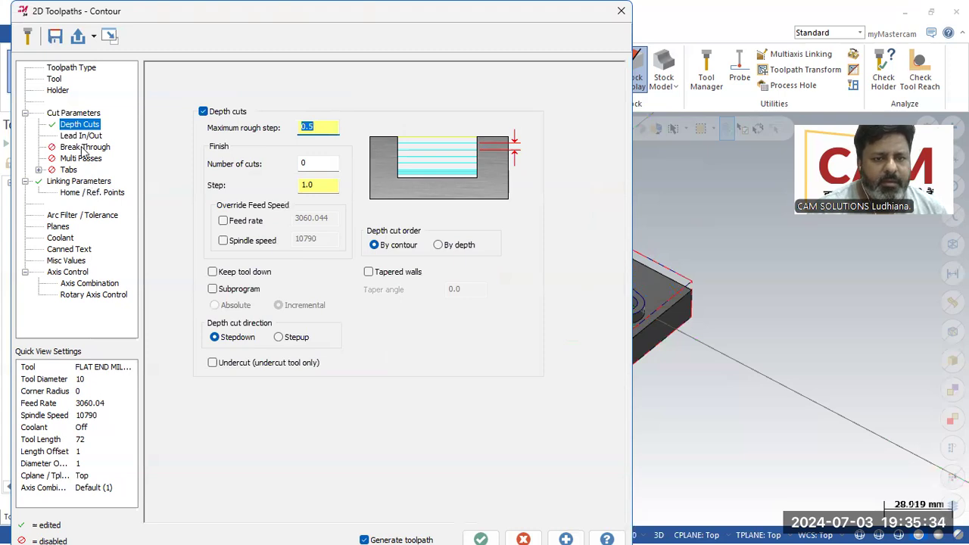
{"action": "left_click", "coordinate": [83, 115]}
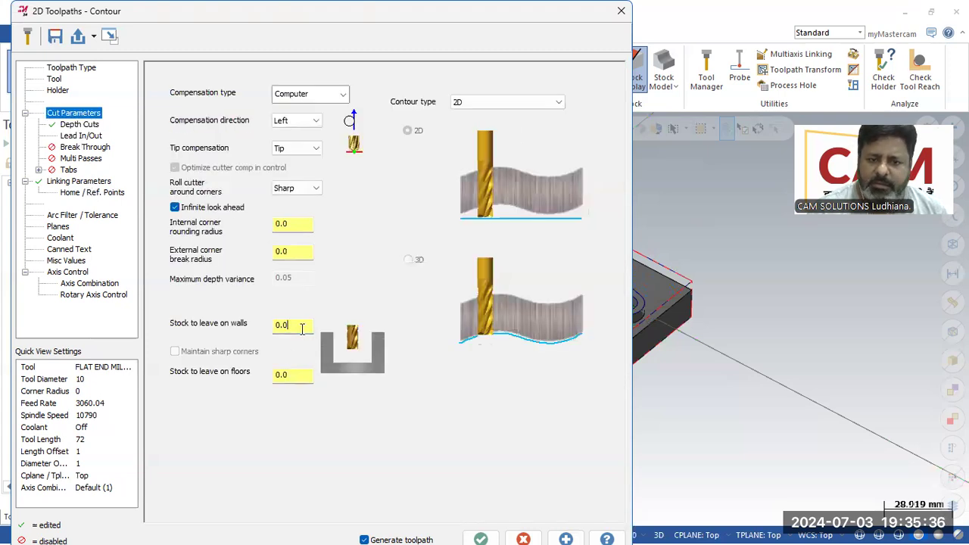
{"action": "left_click", "coordinate": [481, 537]}
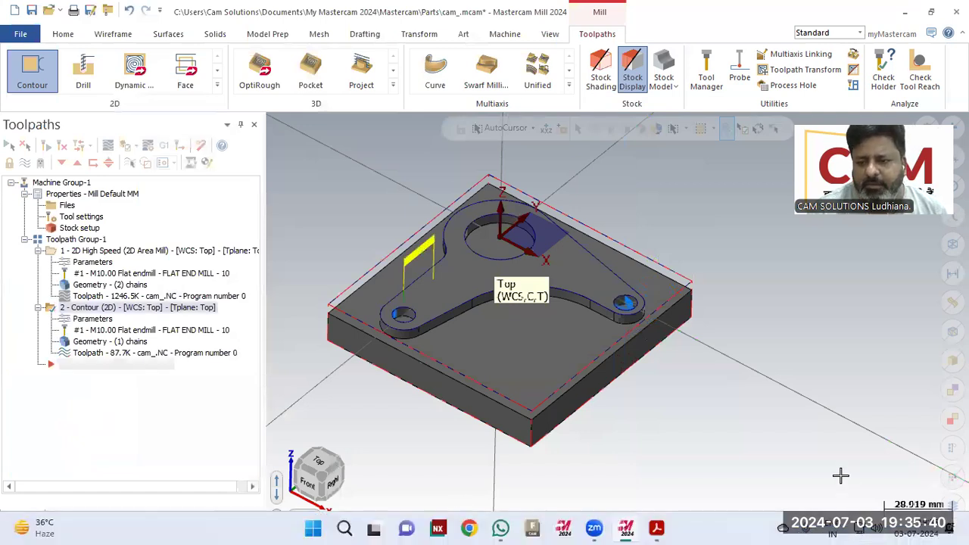
- Set the 2D contour toolpath's compensation direction to Right and regenerate the toolpath
{"action": "left_click", "coordinate": [859, 535]}
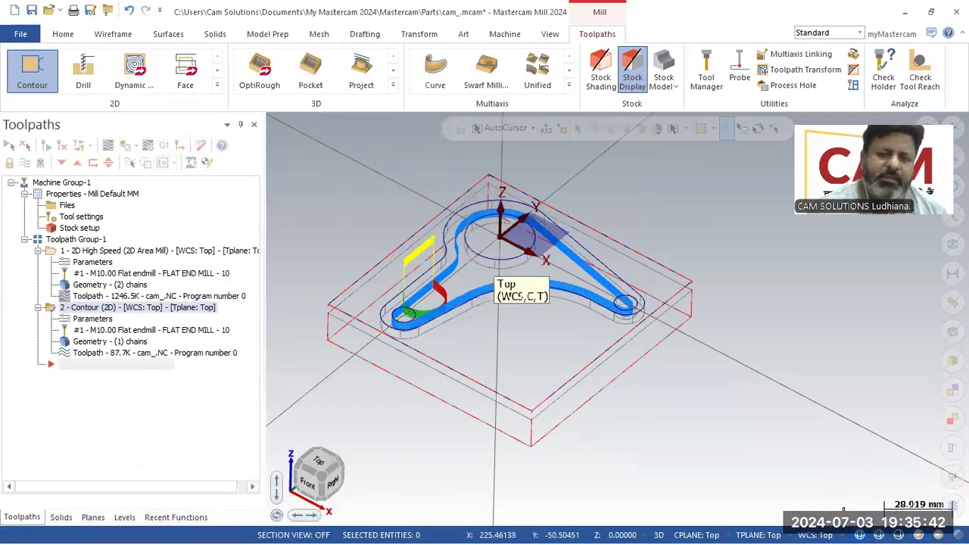
{"action": "left_click", "coordinate": [91, 319]}
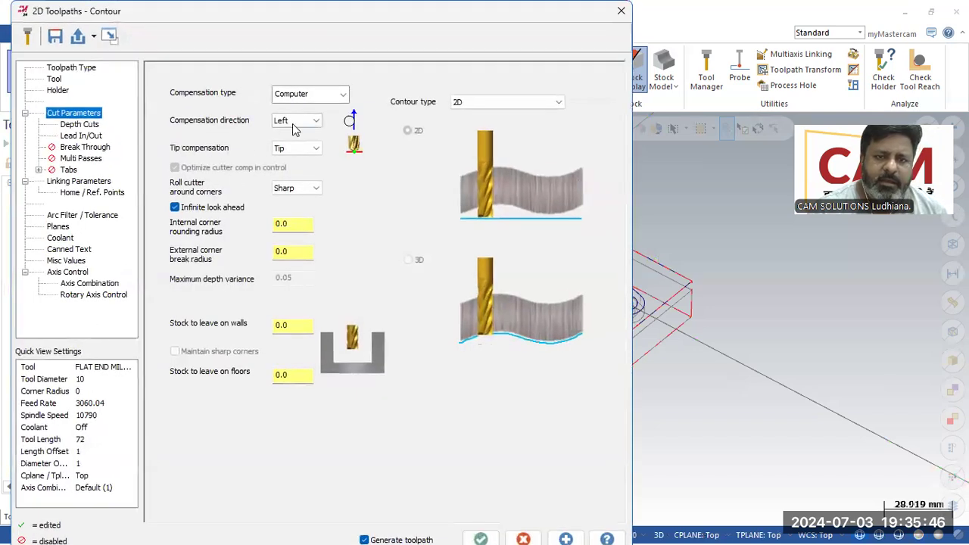
{"action": "left_click", "coordinate": [295, 121]}
{"action": "left_click", "coordinate": [297, 140]}
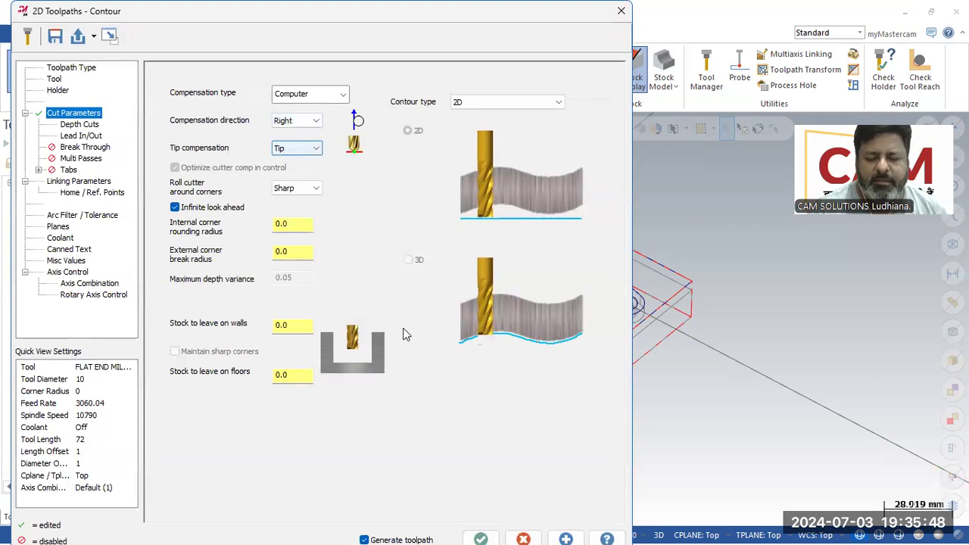
{"action": "left_click", "coordinate": [481, 536]}
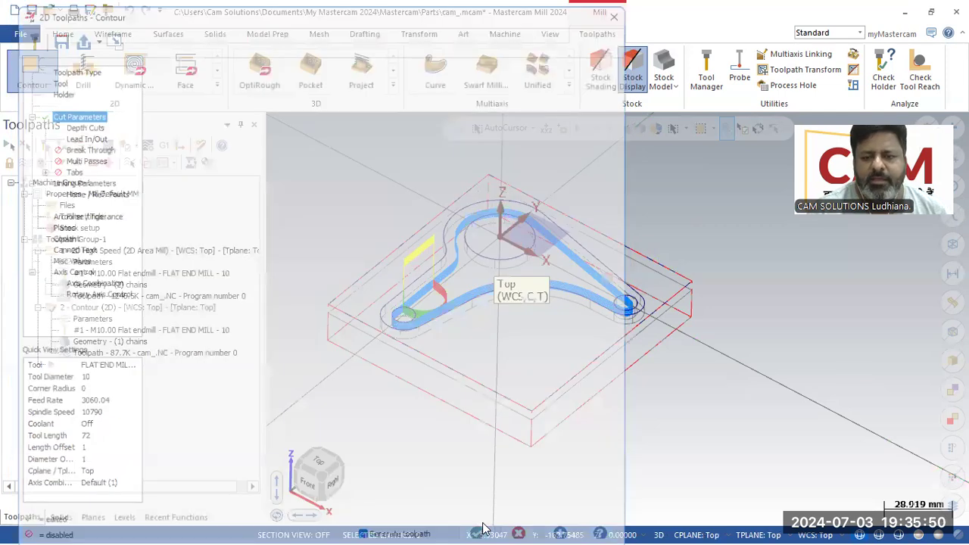
{"action": "middle_click_drag", "start_coordinate": [660, 325], "coordinate": [664, 325]}
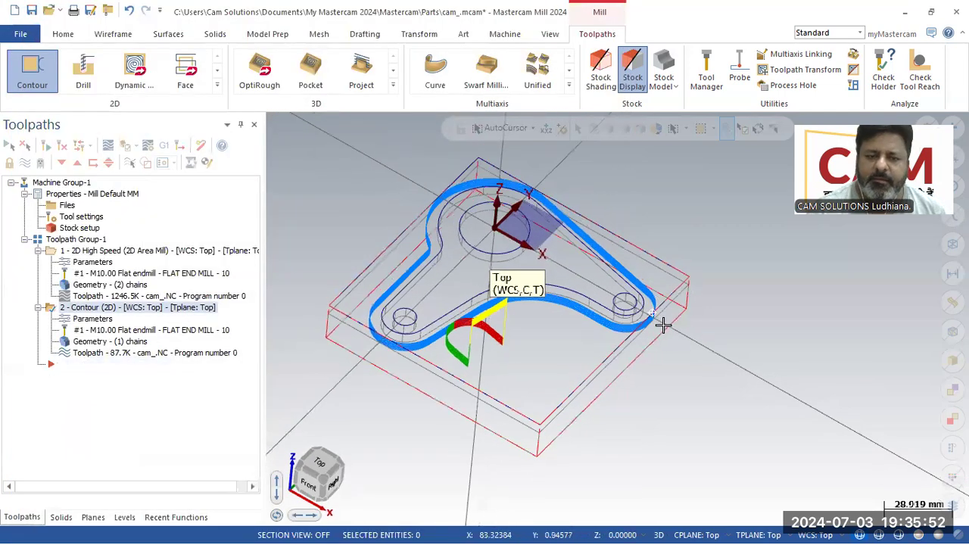
{"action": "scroll", "coordinate": [431, 396], "scroll_direction": "down", "scroll_amount": 2}
{"action": "scroll", "coordinate": [372, 286], "scroll_direction": "up", "scroll_amount": 1}
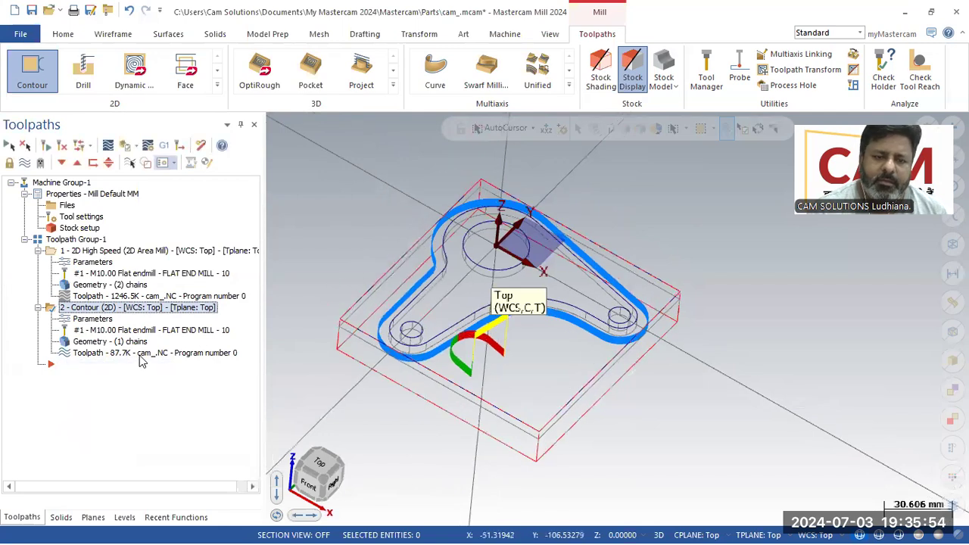
- Backplot the contour toolpath and examine from the Top view how the tool follows the part outline
{"action": "left_click", "coordinate": [162, 162]}
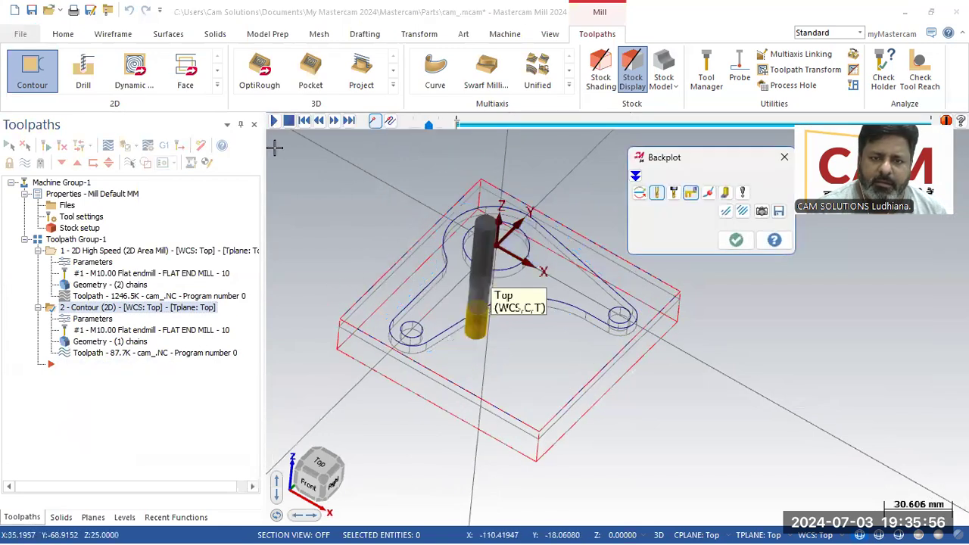
{"action": "left_click", "coordinate": [274, 121]}
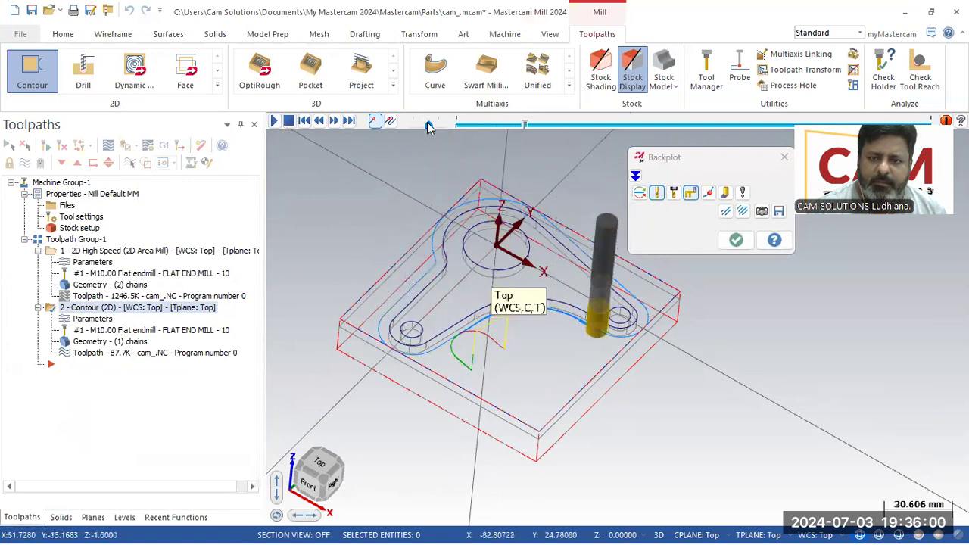
{"action": "right_click", "coordinate": [322, 210]}
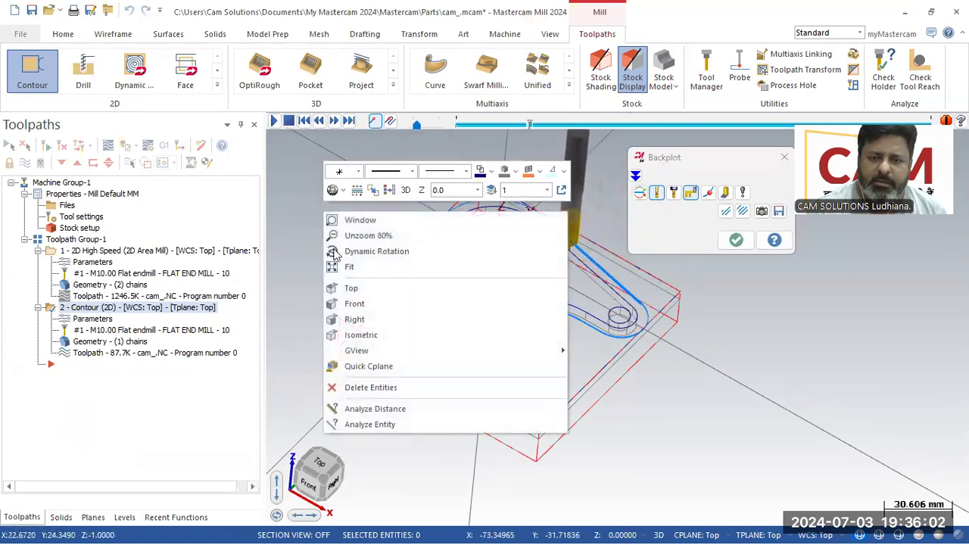
{"action": "left_click", "coordinate": [357, 288]}
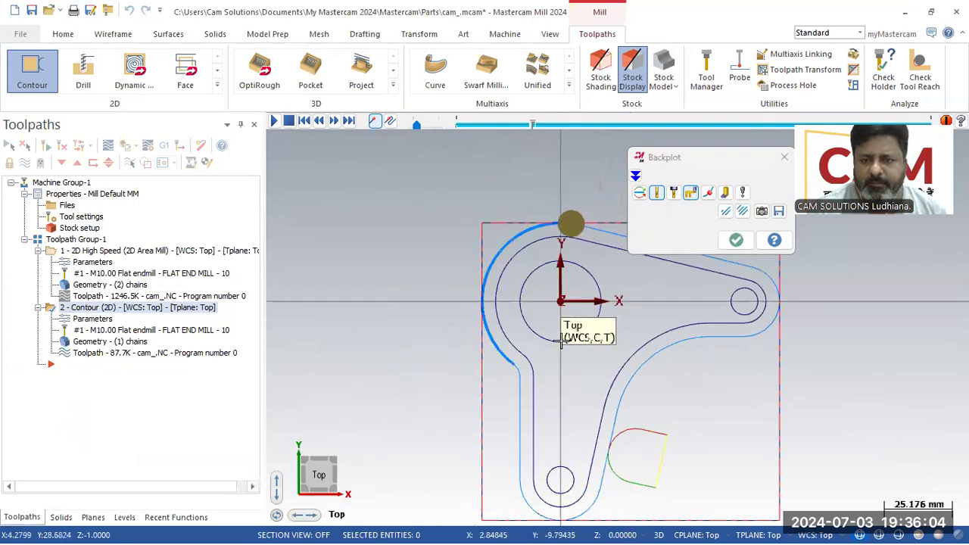
{"action": "scroll", "coordinate": [583, 242], "scroll_direction": "up", "scroll_amount": 1}
{"action": "scroll", "coordinate": [583, 243], "scroll_direction": "up", "scroll_amount": 1}
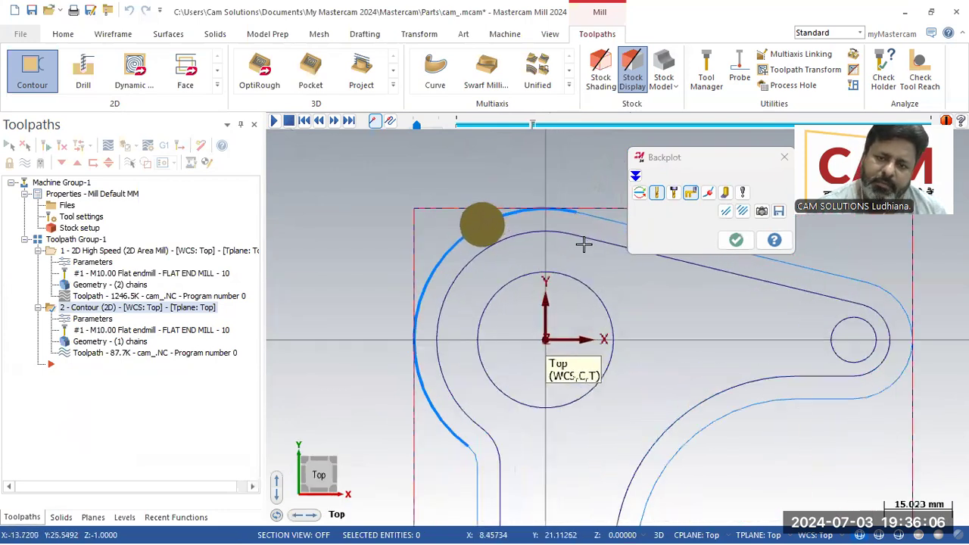
{"action": "scroll", "coordinate": [480, 357], "scroll_direction": "up", "scroll_amount": 1}
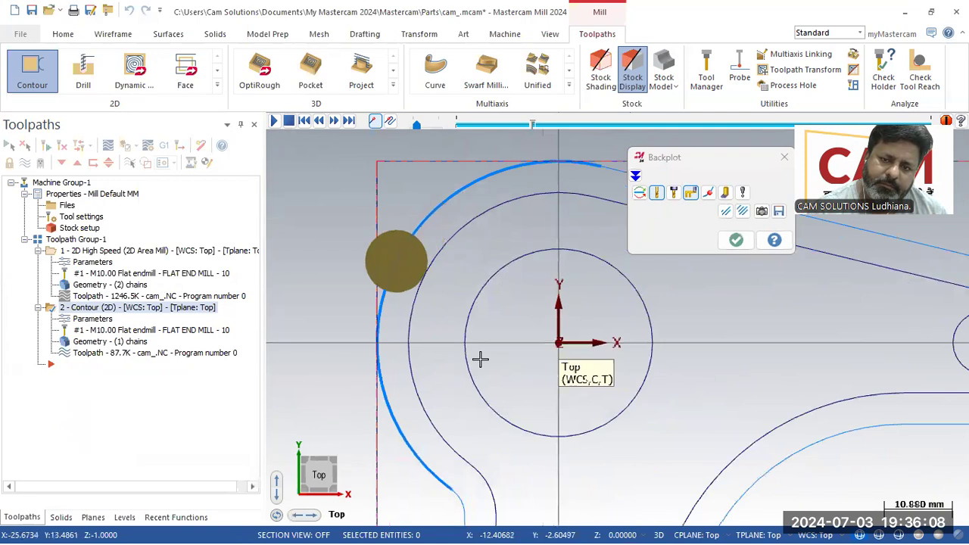
{"action": "scroll", "coordinate": [337, 212], "scroll_direction": "down", "scroll_amount": 1}
{"action": "scroll", "coordinate": [335, 206], "scroll_direction": "down", "scroll_amount": 5}
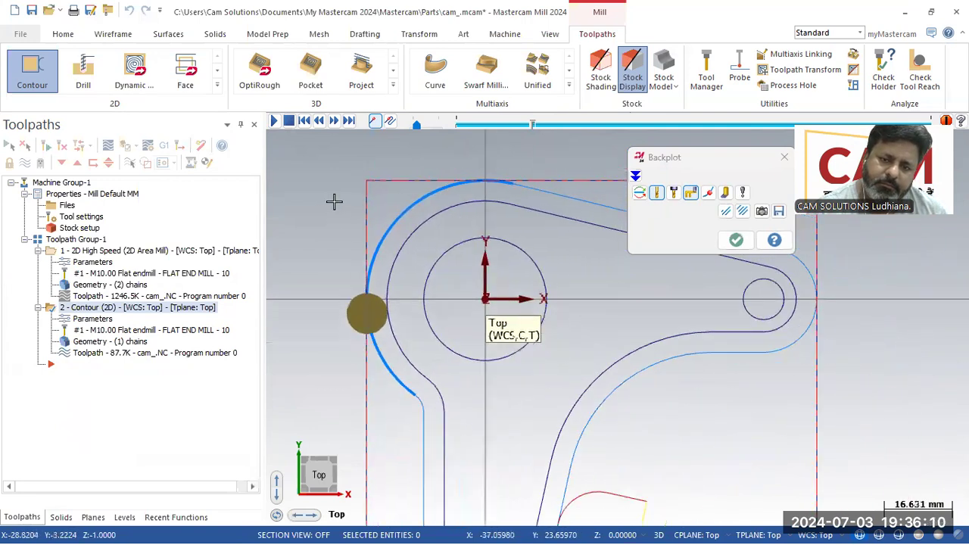
{"action": "left_click", "coordinate": [733, 242]}
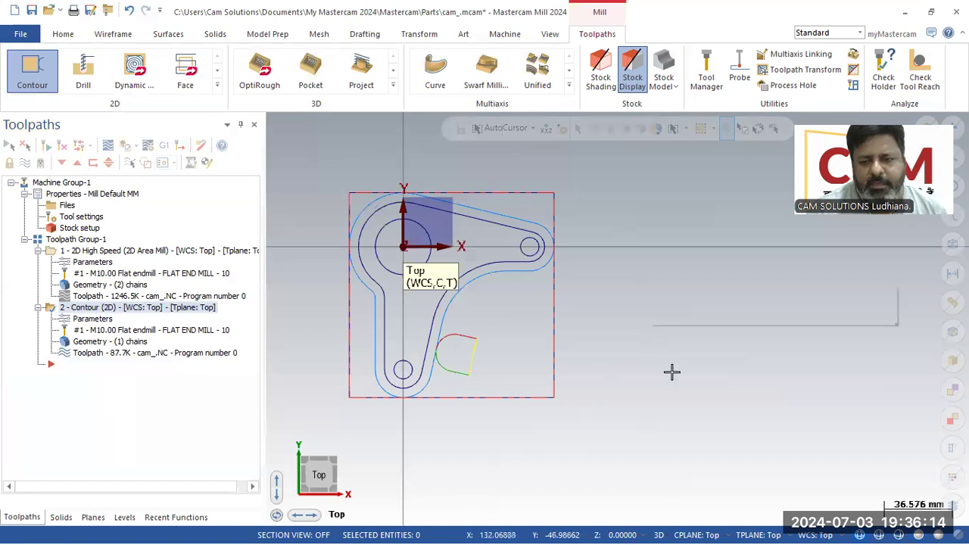
- Switch to the isometric view and run the Verify simulation for both operations in Toolpath Group-1
{"action": "right_click", "coordinate": [650, 335]}
{"action": "left_click", "coordinate": [712, 241]}
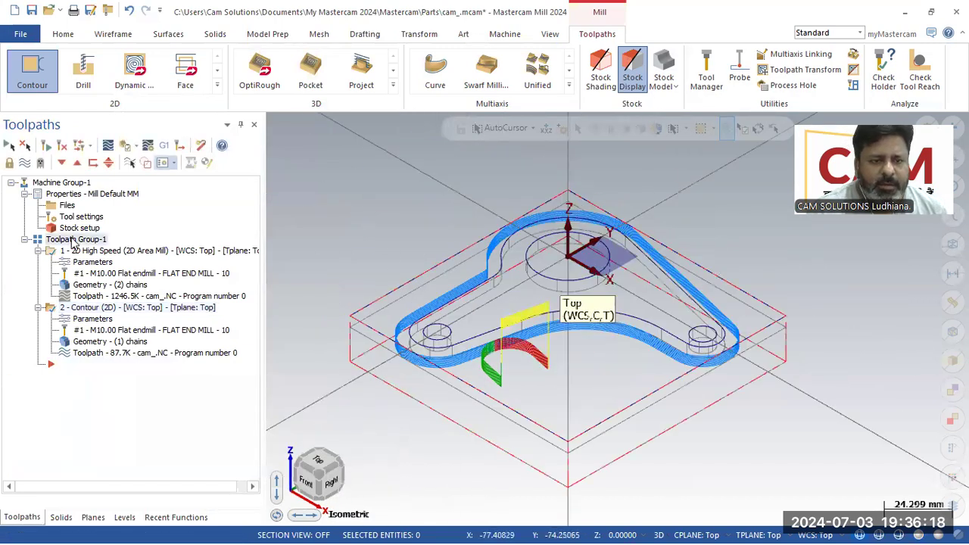
{"action": "left_click", "coordinate": [124, 146]}
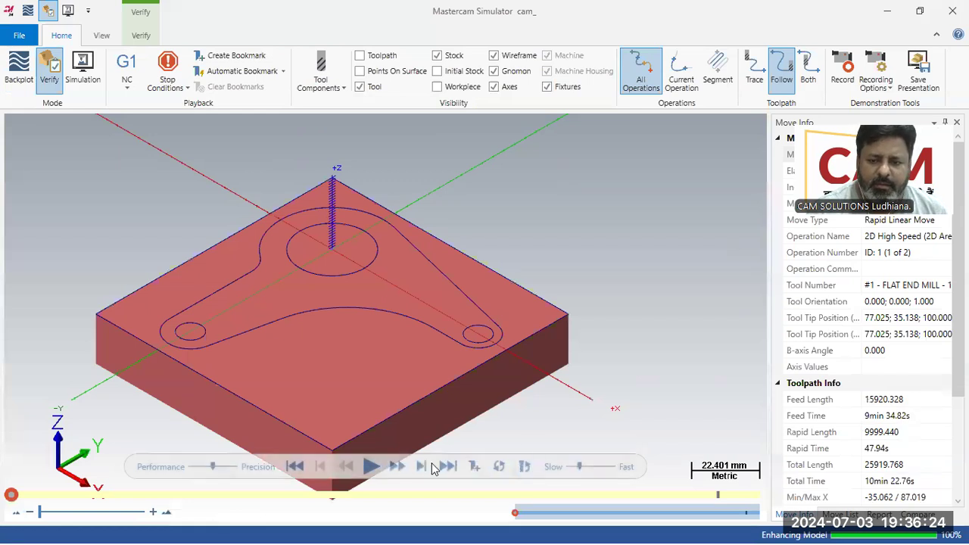
{"action": "left_click", "coordinate": [140, 37]}
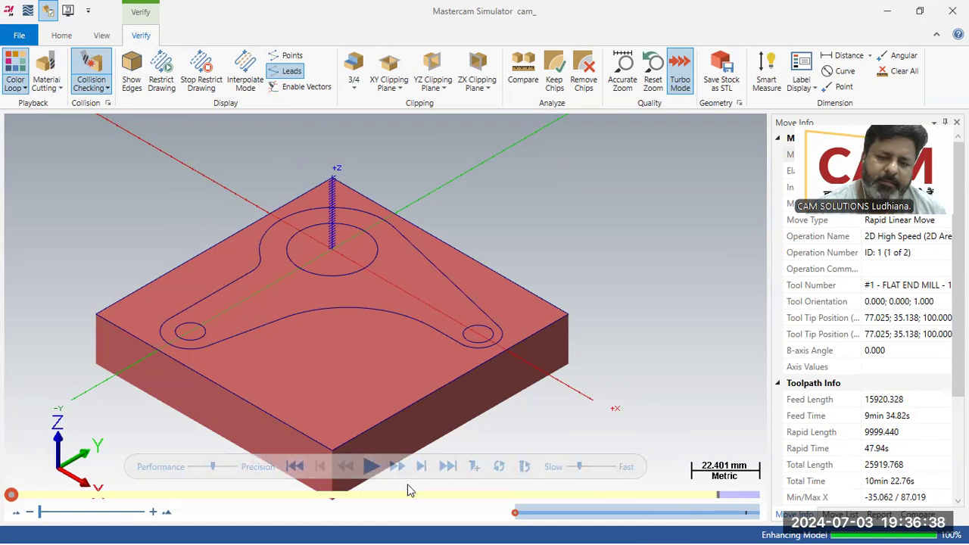
{"action": "left_click", "coordinate": [373, 468]}
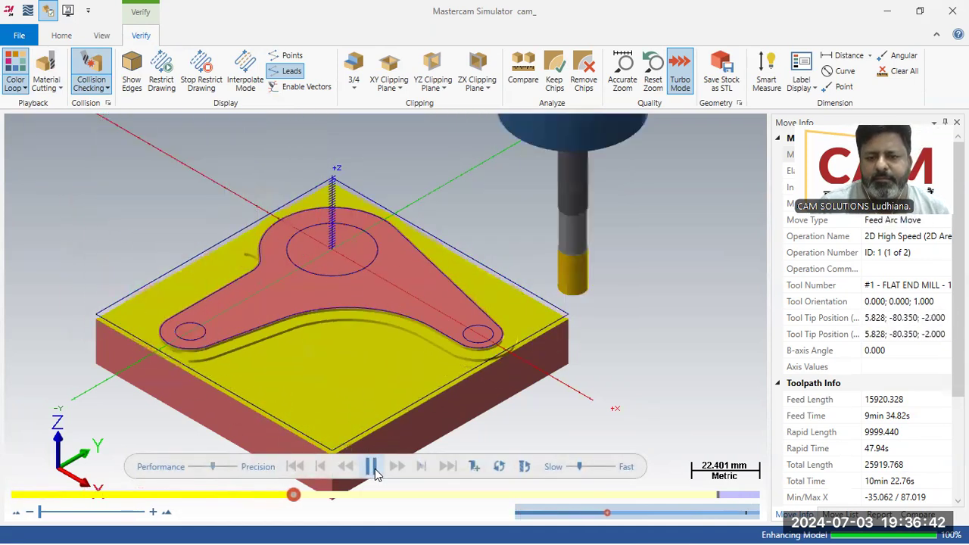
{"action": "scroll", "coordinate": [420, 300], "scroll_direction": "up", "scroll_amount": 3}
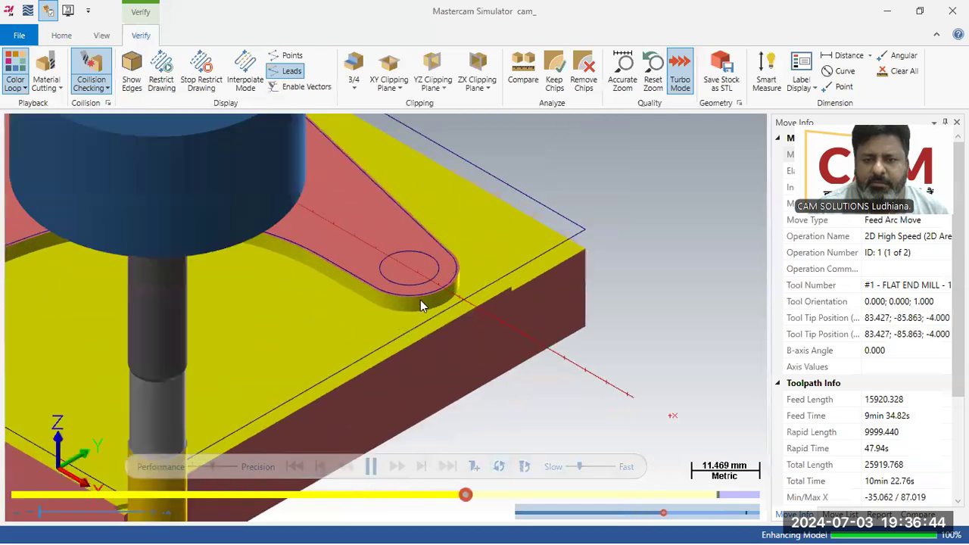
{"action": "scroll", "coordinate": [421, 300], "scroll_direction": "up", "scroll_amount": 2}
{"action": "scroll", "coordinate": [443, 292], "scroll_direction": "down", "scroll_amount": 5}
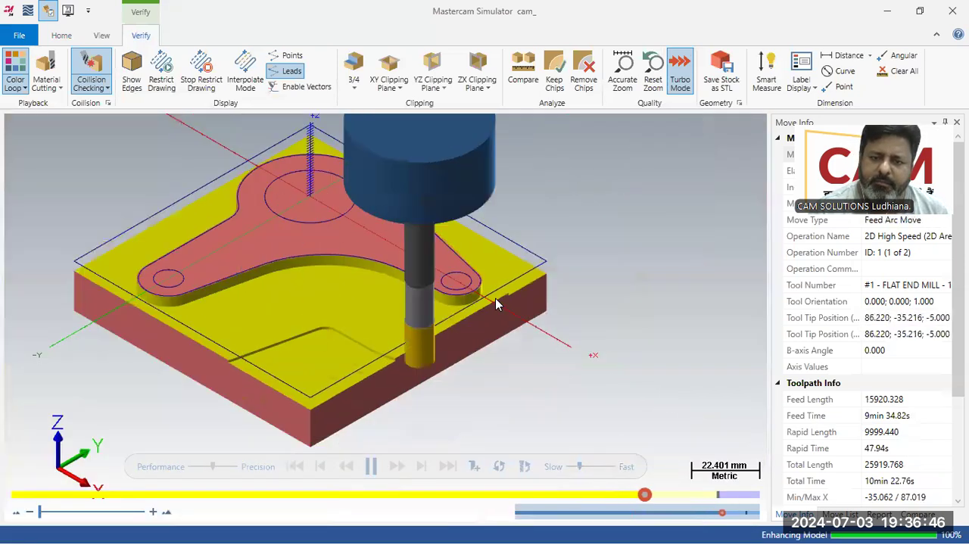
{"action": "scroll", "coordinate": [482, 305], "scroll_direction": "down", "scroll_amount": 2}
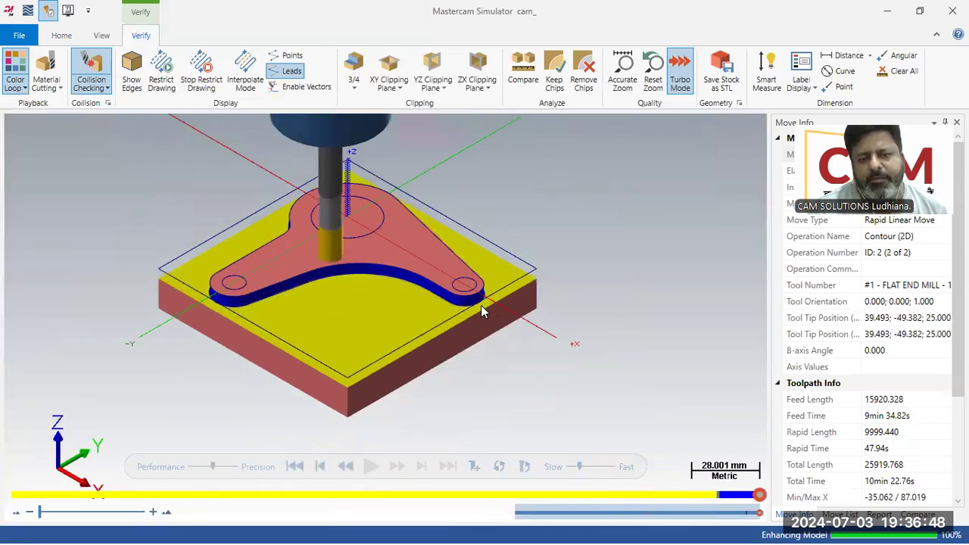
- Inspect the machined side wall around the small-hole end of the simulated part and close the simulator
{"action": "scroll", "coordinate": [481, 305], "scroll_direction": "up", "scroll_amount": 5}
{"action": "mouse_move", "coordinate": [492, 361]}
{"action": "middle_mouse_down"}
{"action": "mouse_move", "coordinate": [519, 368]}
{"action": "mouse_move", "coordinate": [482, 351]}
{"action": "mouse_move", "coordinate": [492, 355]}
{"action": "middle_mouse_up"}
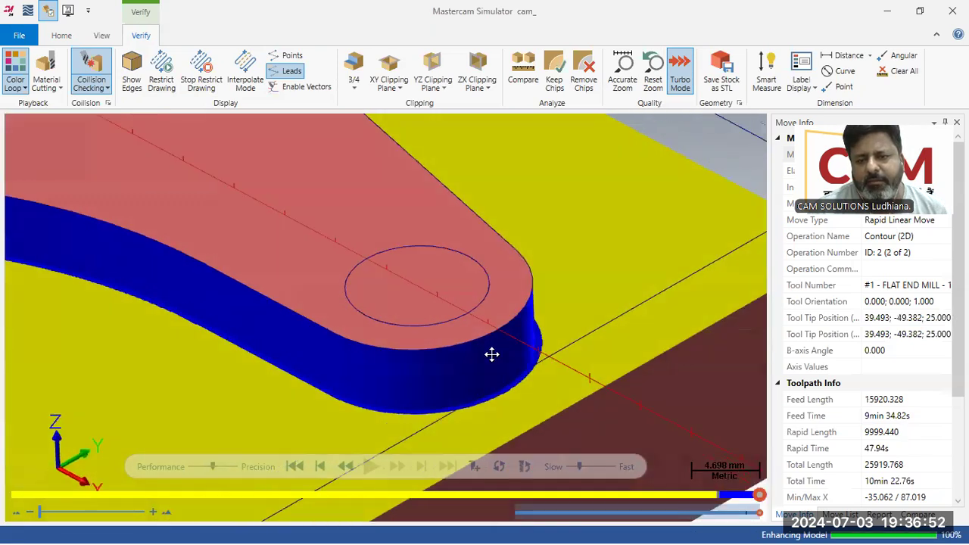
{"action": "scroll", "coordinate": [492, 354], "scroll_direction": "down", "scroll_amount": 9}
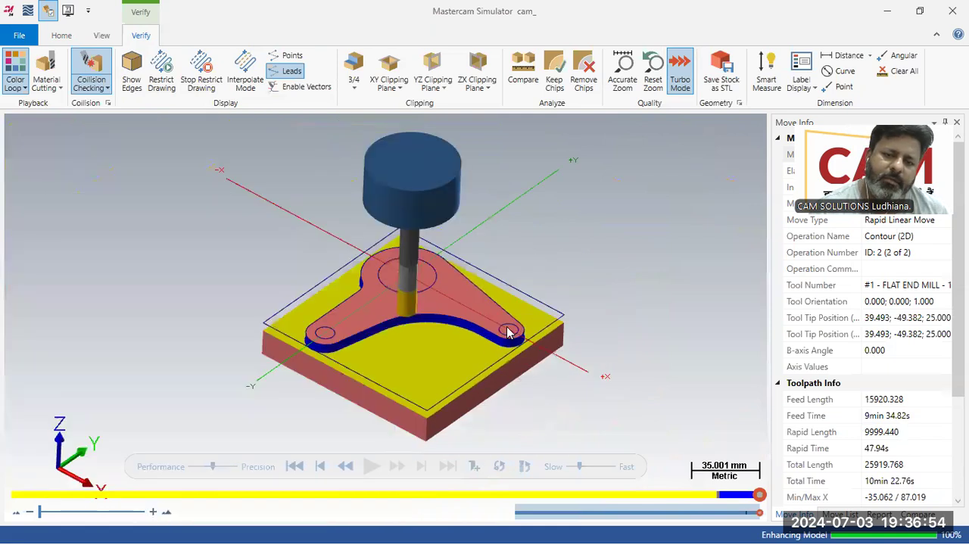
{"action": "scroll", "coordinate": [411, 328], "scroll_direction": "up", "scroll_amount": 2}
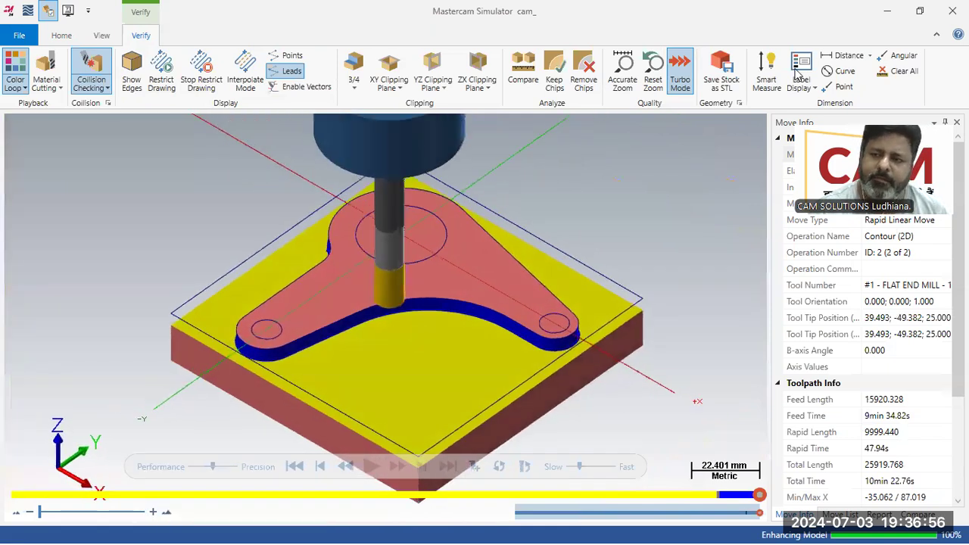
{"action": "left_click", "coordinate": [953, 10]}
- Turn off Lead In/Out for the 2D contour operation, regenerate its toolpath and recheck the setting
{"action": "scroll", "coordinate": [471, 362], "scroll_direction": "up", "scroll_amount": 2}
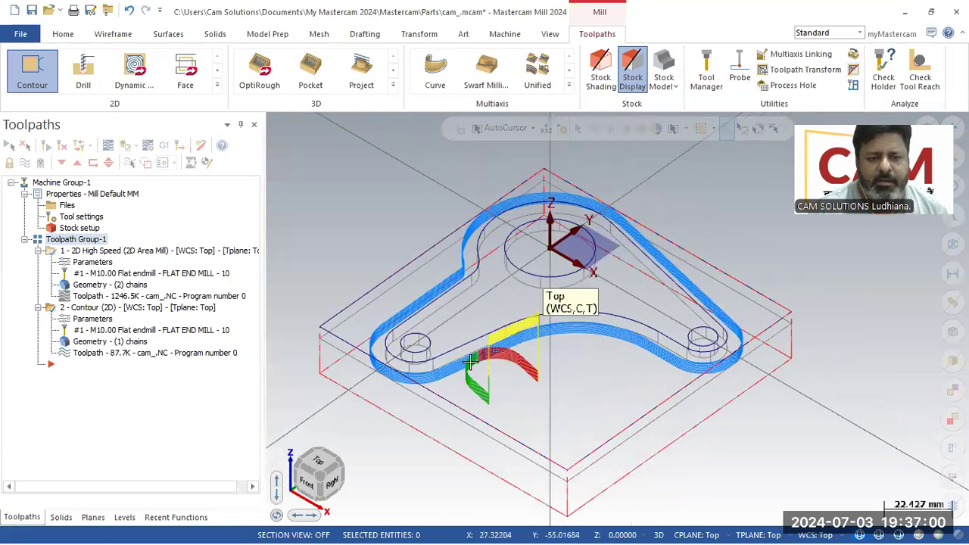
{"action": "left_click", "coordinate": [93, 320]}
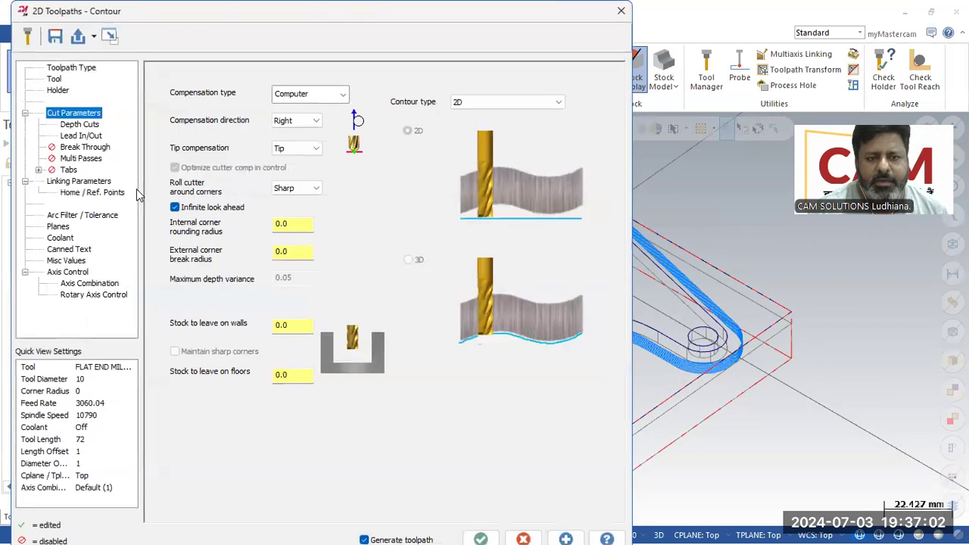
{"action": "left_click", "coordinate": [84, 136]}
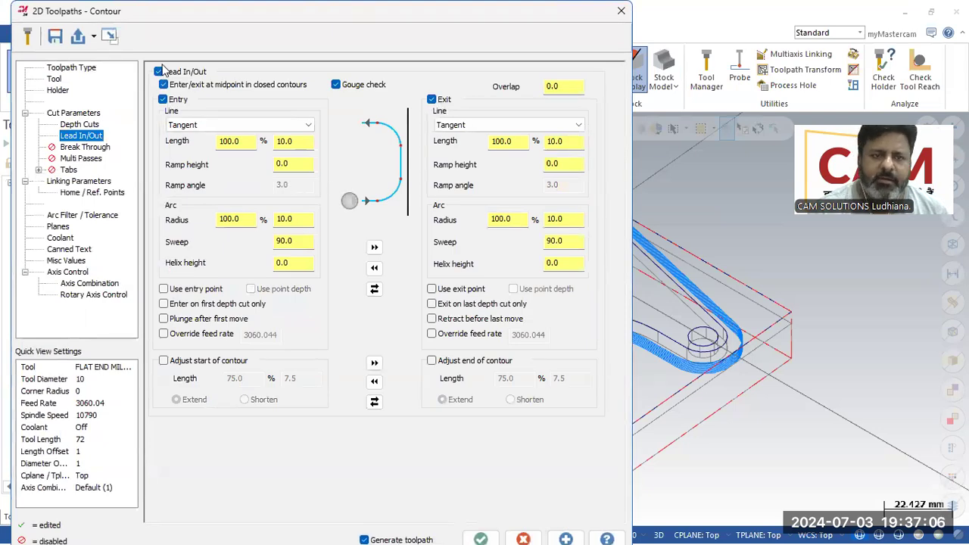
{"action": "left_click", "coordinate": [159, 71]}
{"action": "left_click", "coordinate": [480, 539]}
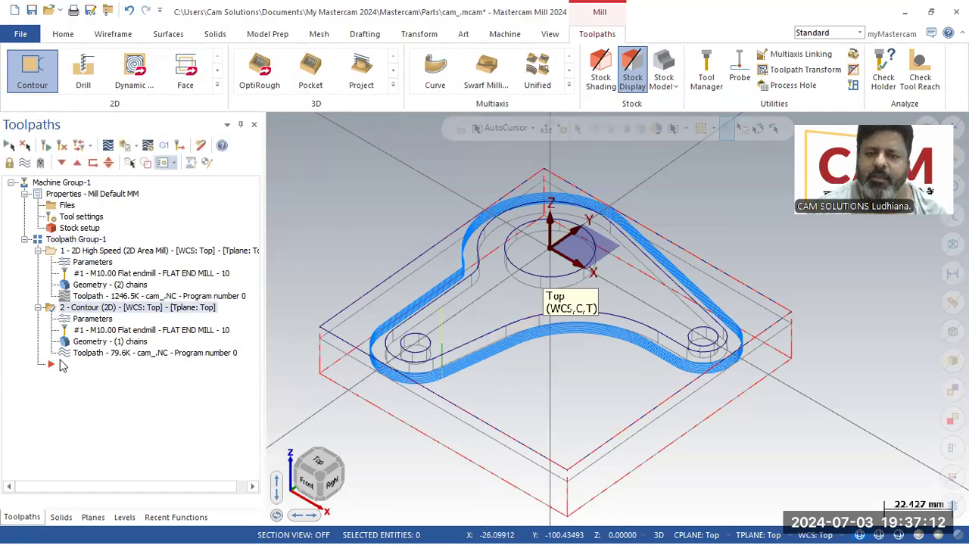
{"action": "left_click", "coordinate": [94, 319]}
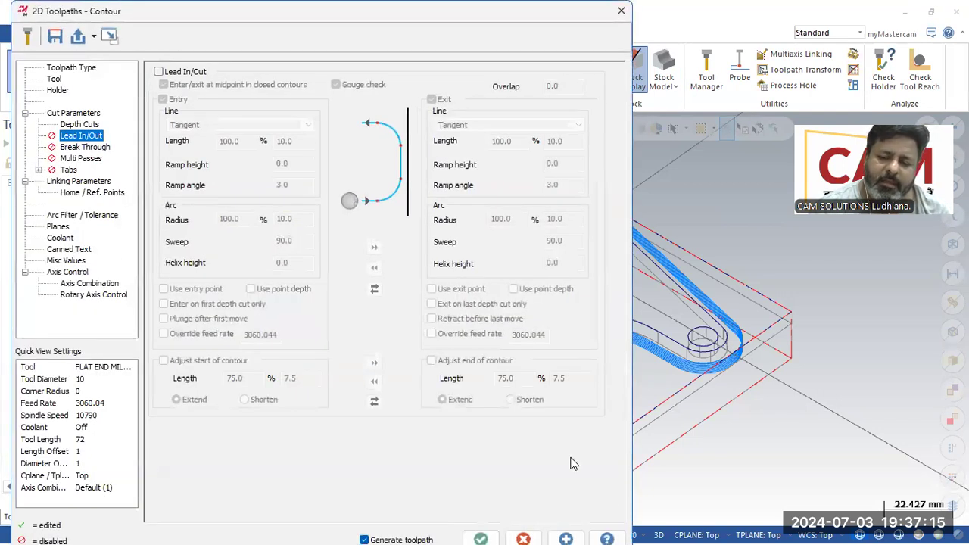
{"action": "left_click", "coordinate": [524, 538]}
- Switch to WhatsApp, open the photo of the two end mills in an archived chat and examine the circled tool's tip
{"action": "left_click", "coordinate": [501, 527]}
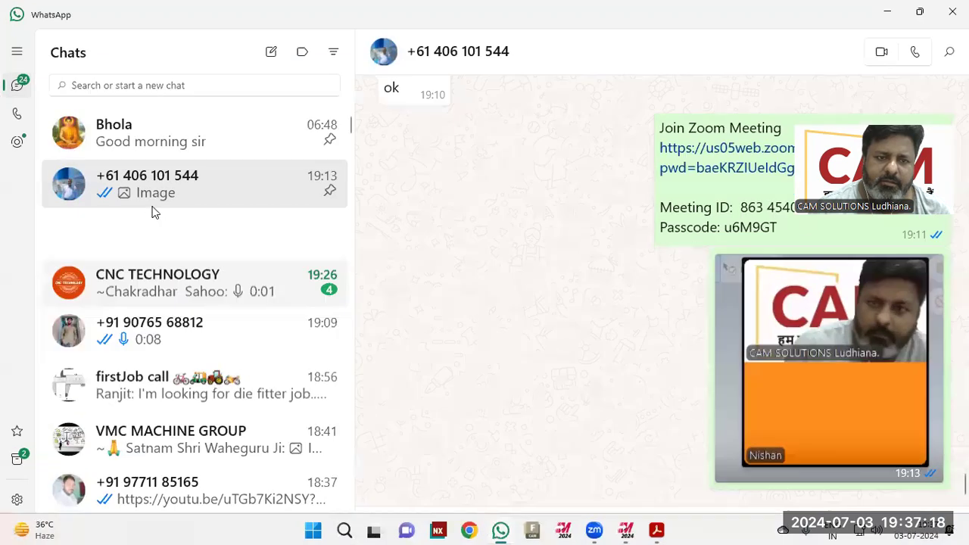
{"action": "left_click", "coordinate": [18, 461]}
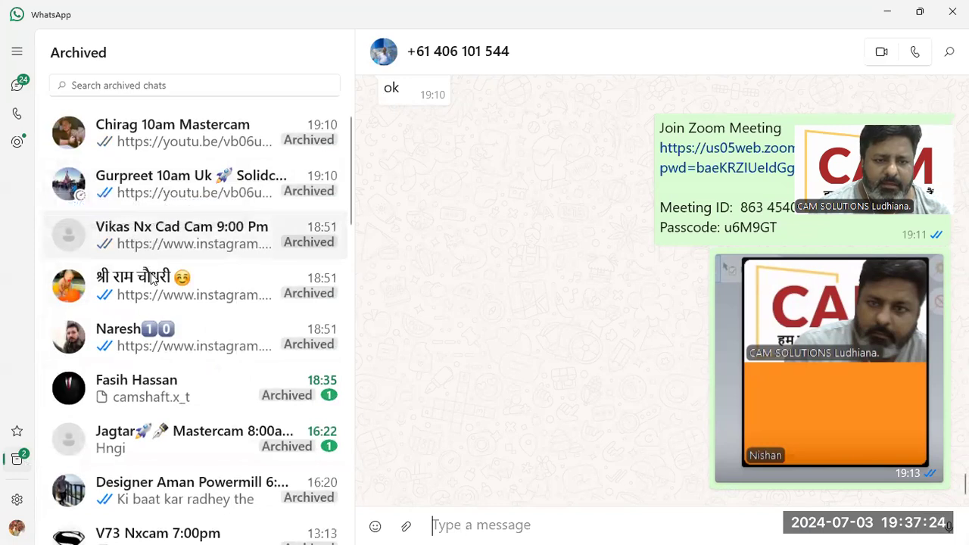
{"action": "scroll", "coordinate": [143, 349], "scroll_direction": "down", "scroll_amount": 4}
{"action": "left_click", "coordinate": [148, 372]}
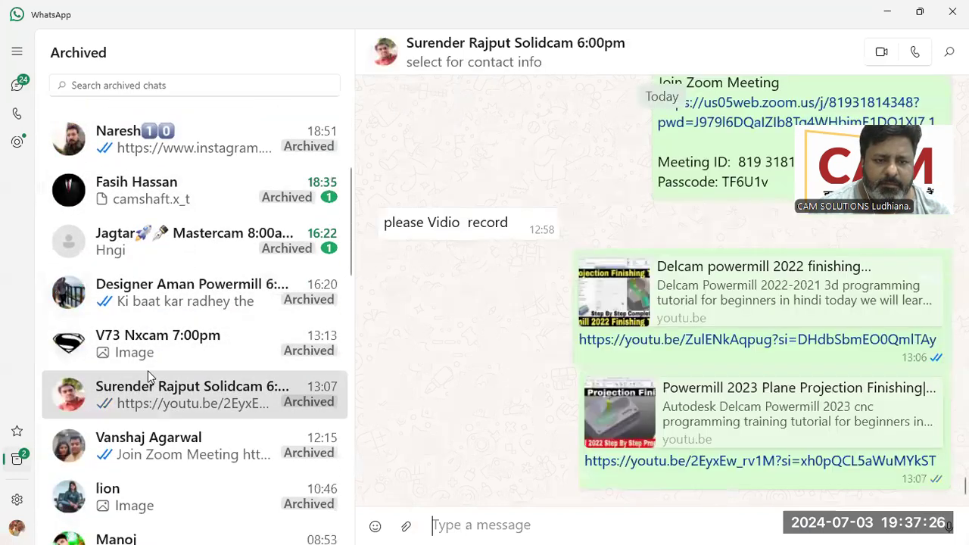
{"action": "left_click", "coordinate": [147, 364]}
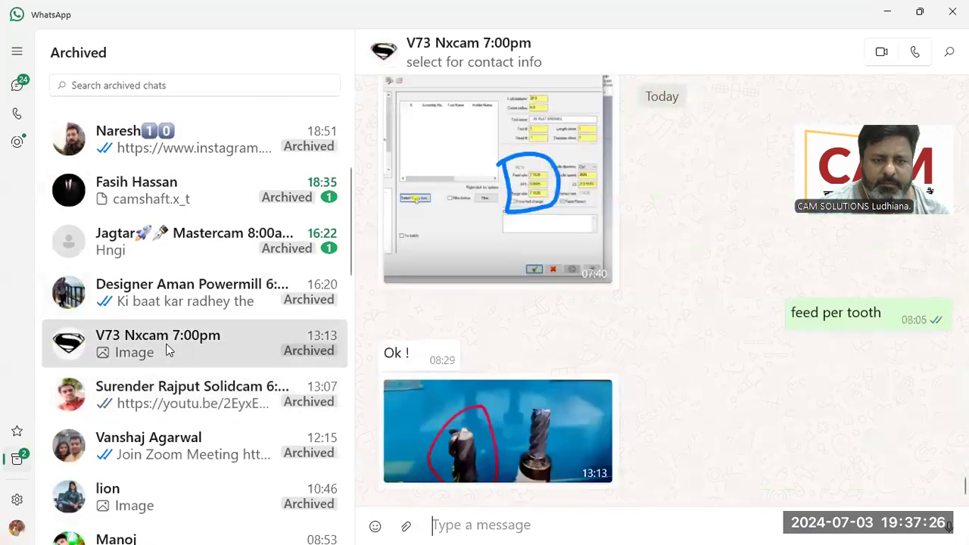
{"action": "left_click", "coordinate": [502, 439]}
{"action": "scroll", "coordinate": [424, 329], "scroll_direction": "up", "scroll_amount": 3}
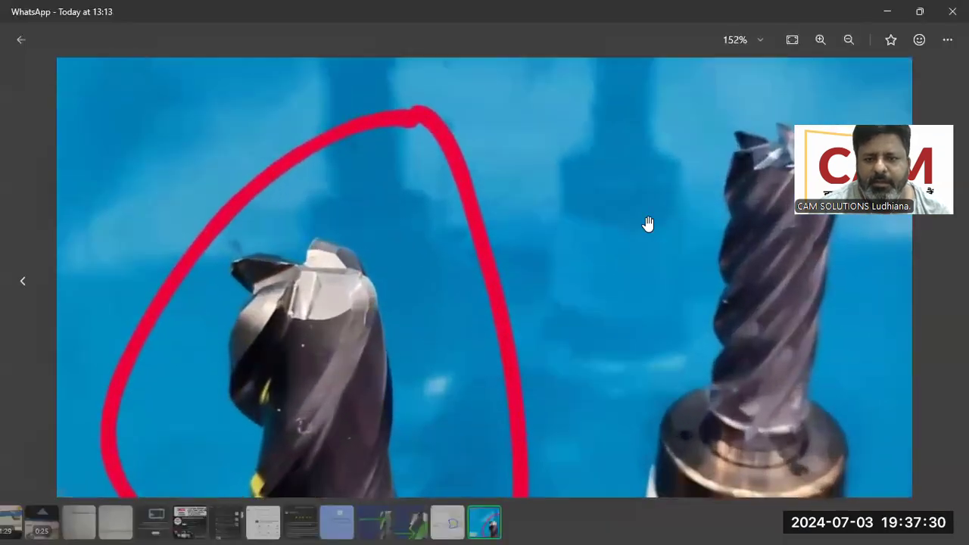
{"action": "scroll", "coordinate": [515, 286], "scroll_direction": "down", "scroll_amount": 3}
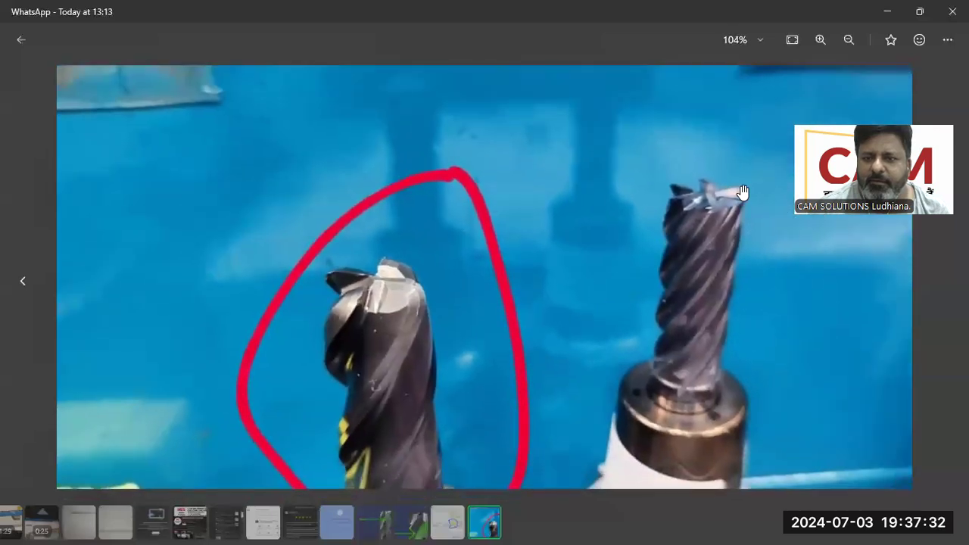
- Compare the tips of the two end mills in the photo, close it and return to Mastercam
{"action": "scroll", "coordinate": [743, 192], "scroll_direction": "up", "scroll_amount": 1}
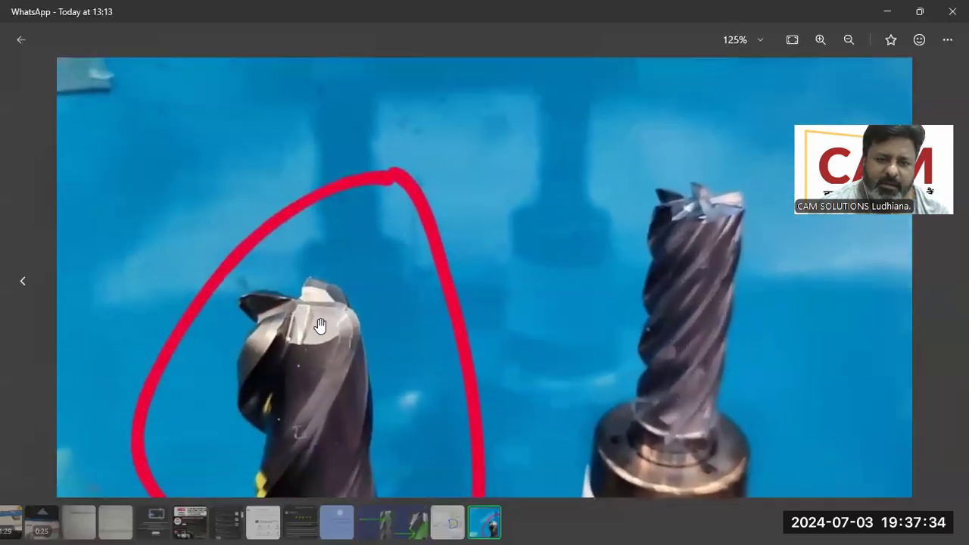
{"action": "scroll", "coordinate": [321, 326], "scroll_direction": "down", "scroll_amount": 3}
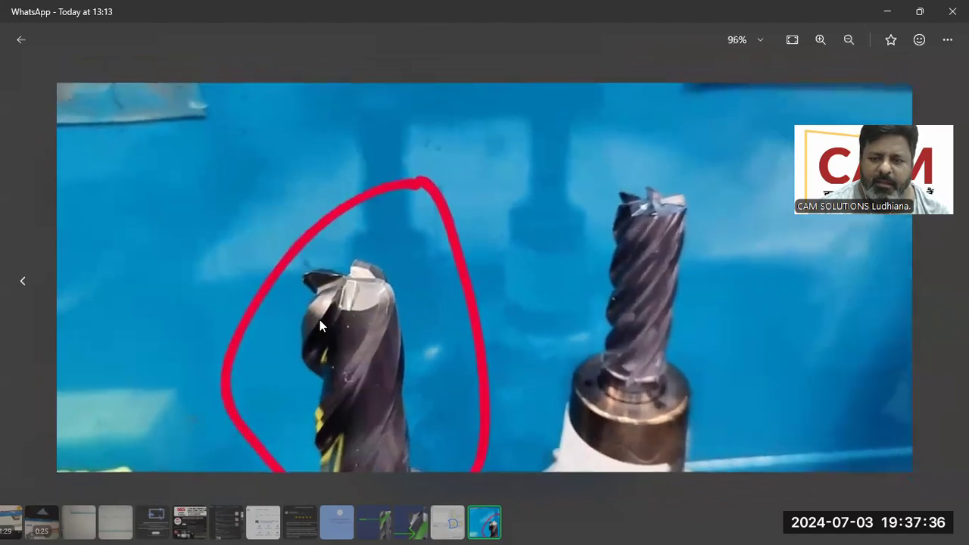
{"action": "left_click", "coordinate": [952, 12]}
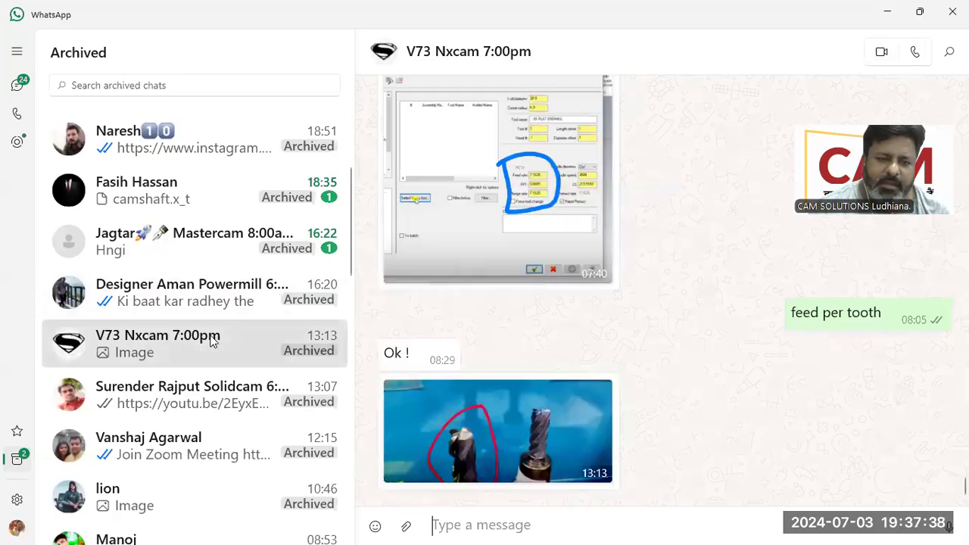
{"action": "left_click", "coordinate": [886, 12]}
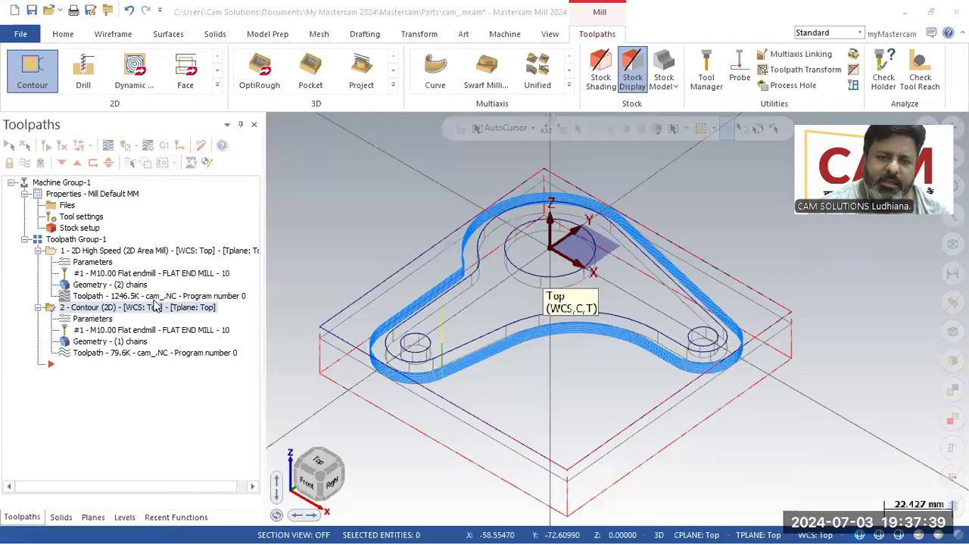
- Temporarily enable Lead In/Out for the 2D contour operation, review its entry line length and arc radius, and disable it again
{"action": "left_click", "coordinate": [95, 320]}
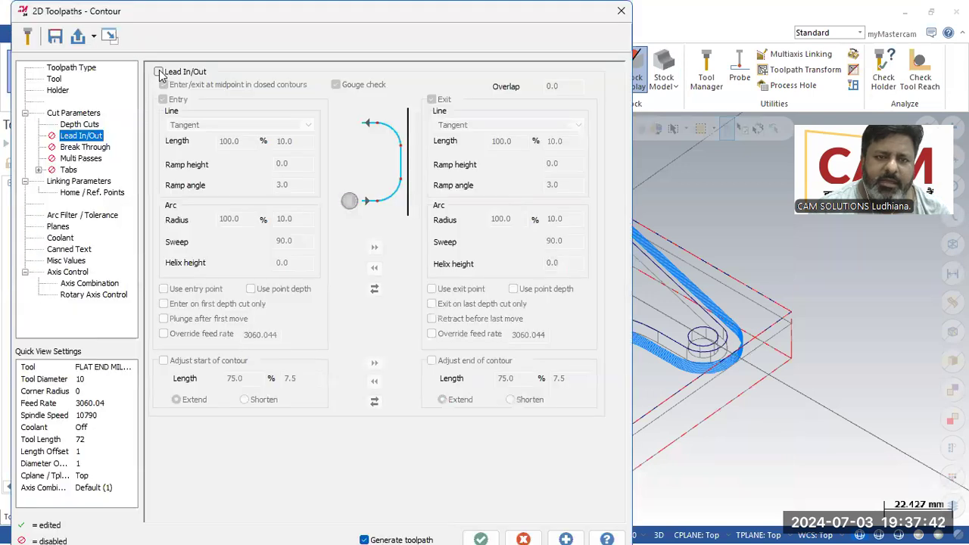
{"action": "double_click", "coordinate": [230, 141]}
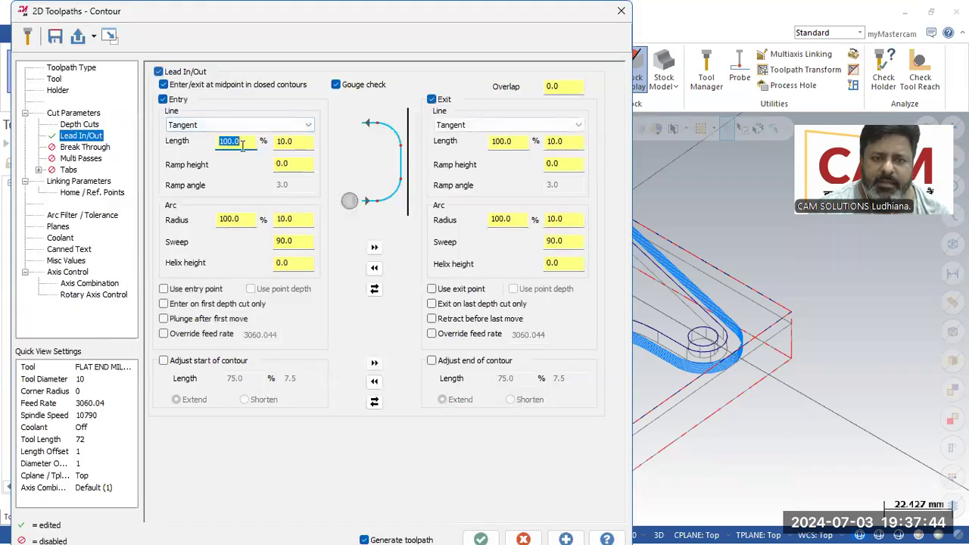
{"action": "double_click", "coordinate": [284, 141]}
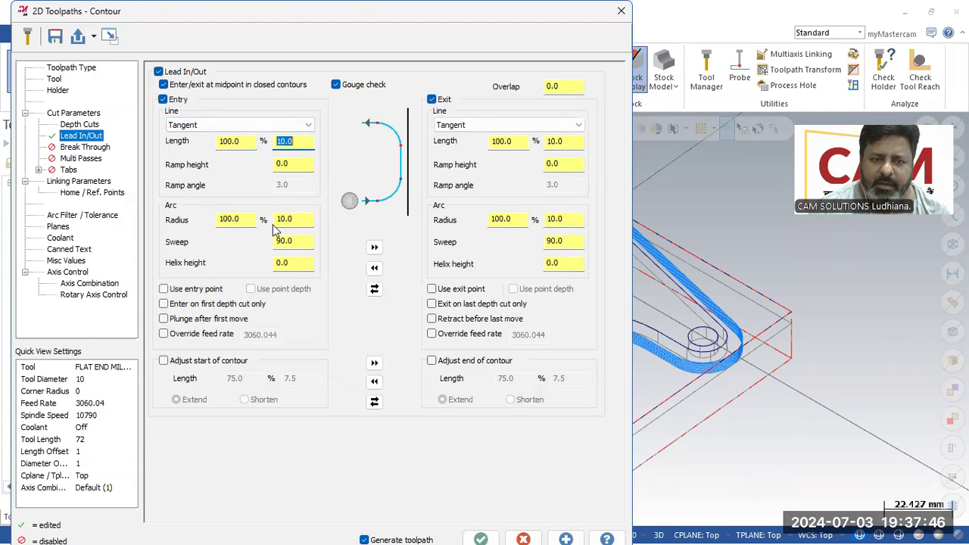
{"action": "double_click", "coordinate": [294, 218]}
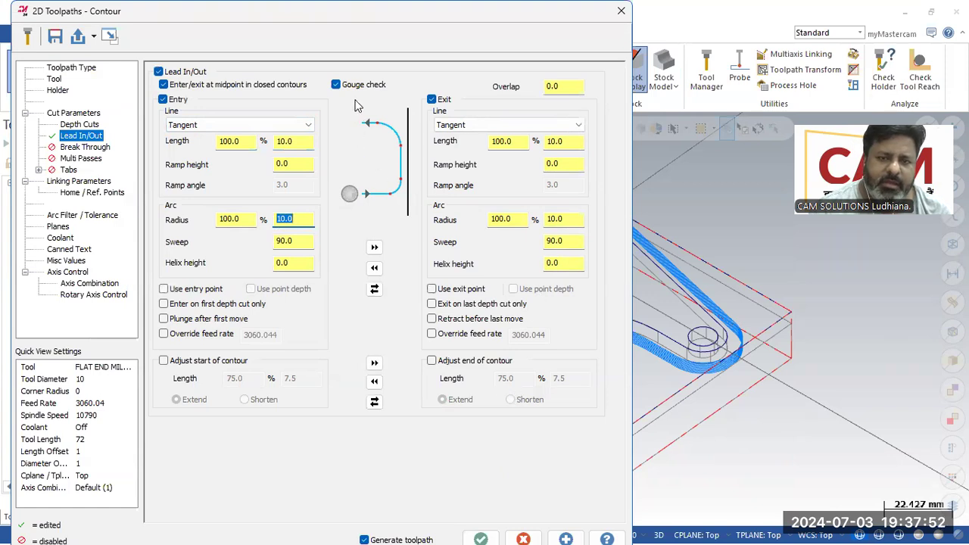
{"action": "left_click", "coordinate": [158, 71]}
{"action": "left_click", "coordinate": [482, 538]}
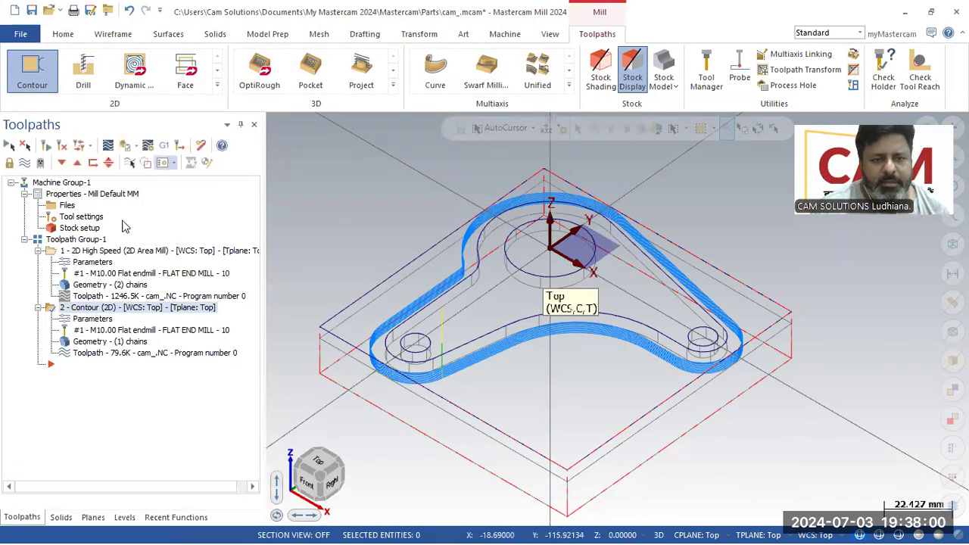
- Display only the selected operations' toolpaths and compare the 2D High Speed path, the contour path and all of Toolpath Group-1
{"action": "left_click", "coordinate": [129, 165]}
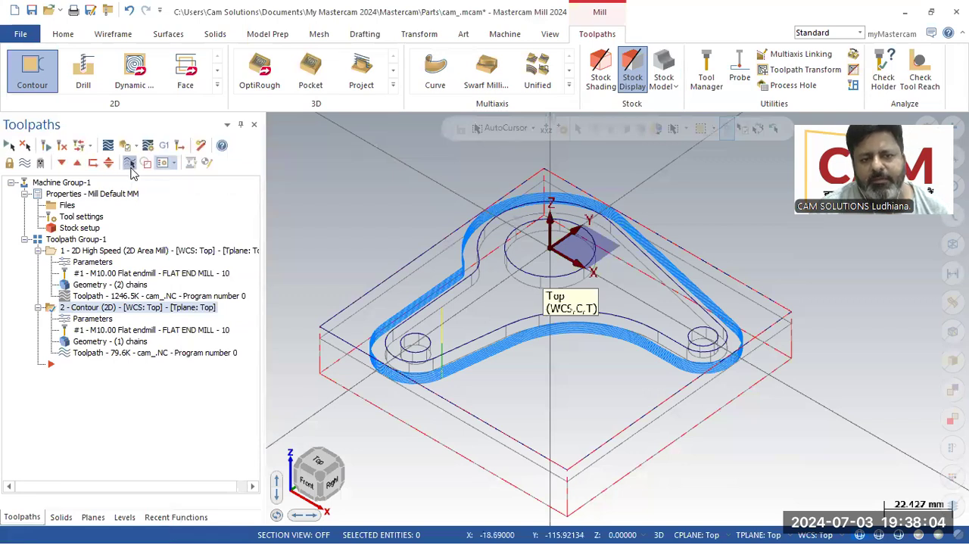
{"action": "left_click", "coordinate": [125, 251]}
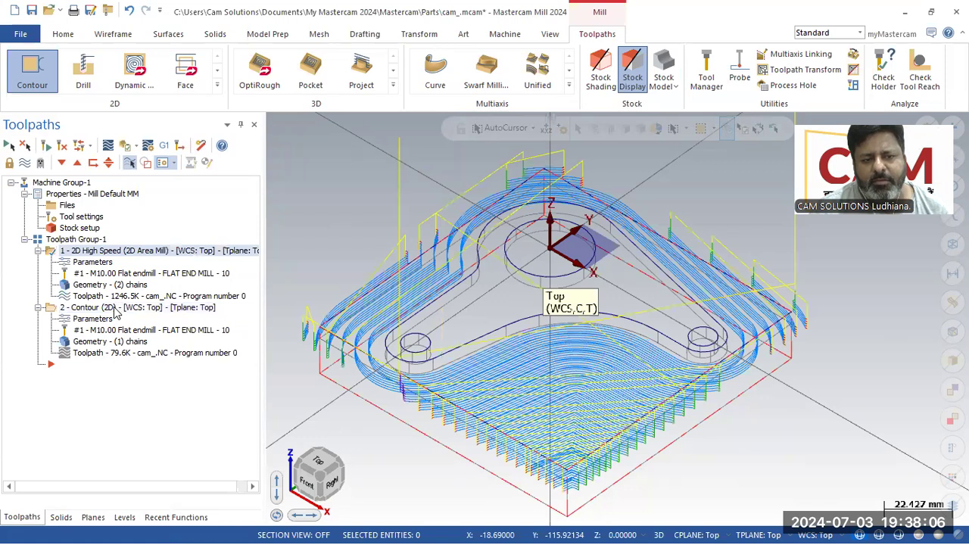
{"action": "left_click", "coordinate": [115, 310]}
{"action": "left_click", "coordinate": [106, 252]}
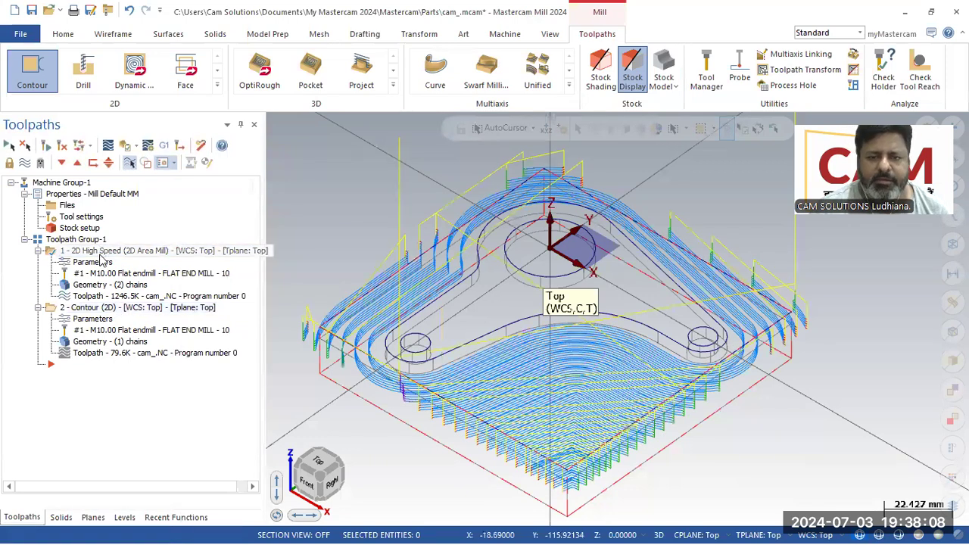
{"action": "left_click", "coordinate": [104, 309]}
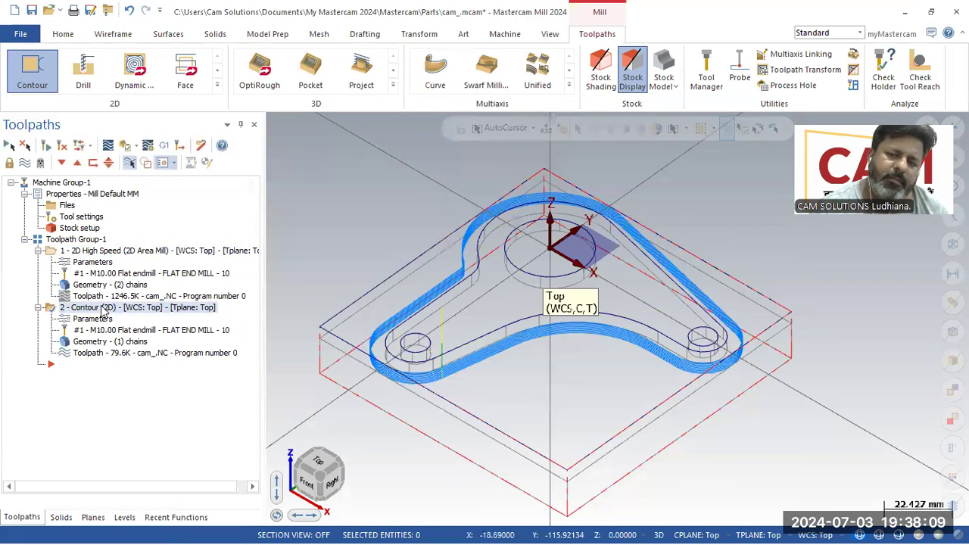
{"action": "left_click", "coordinate": [97, 240]}
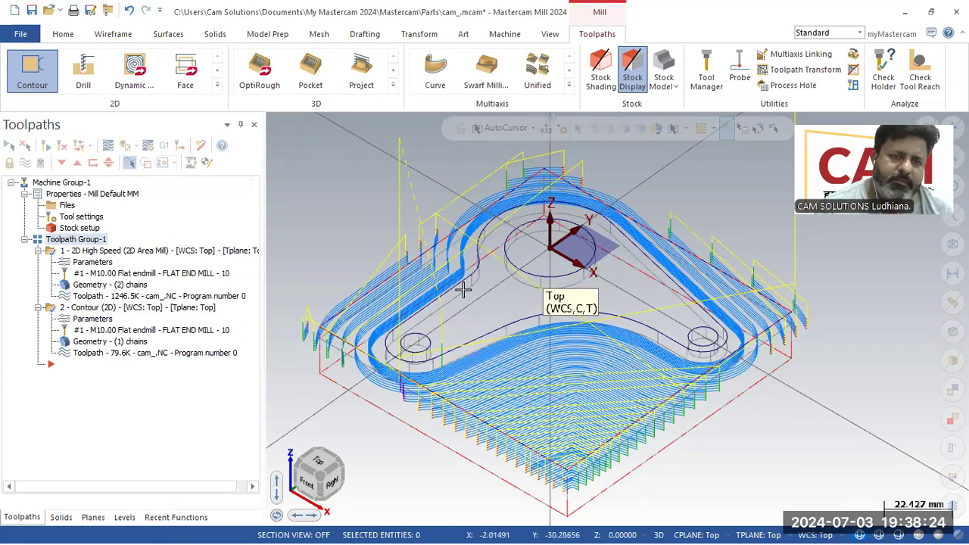
- Start a Circle Mill toolpath on the 30 mm centre hole and the two 10 mm holes
{"action": "left_click", "coordinate": [216, 86]}
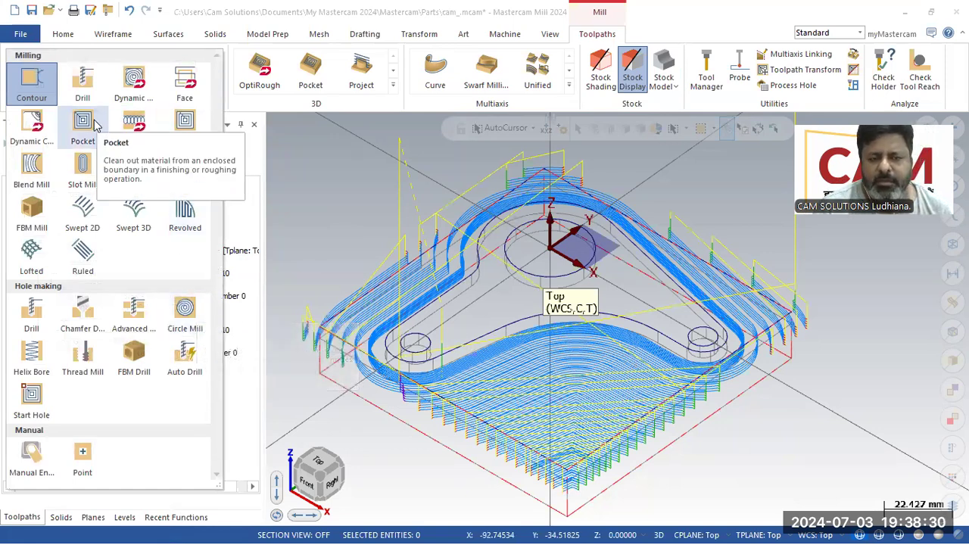
{"action": "left_click", "coordinate": [184, 312]}
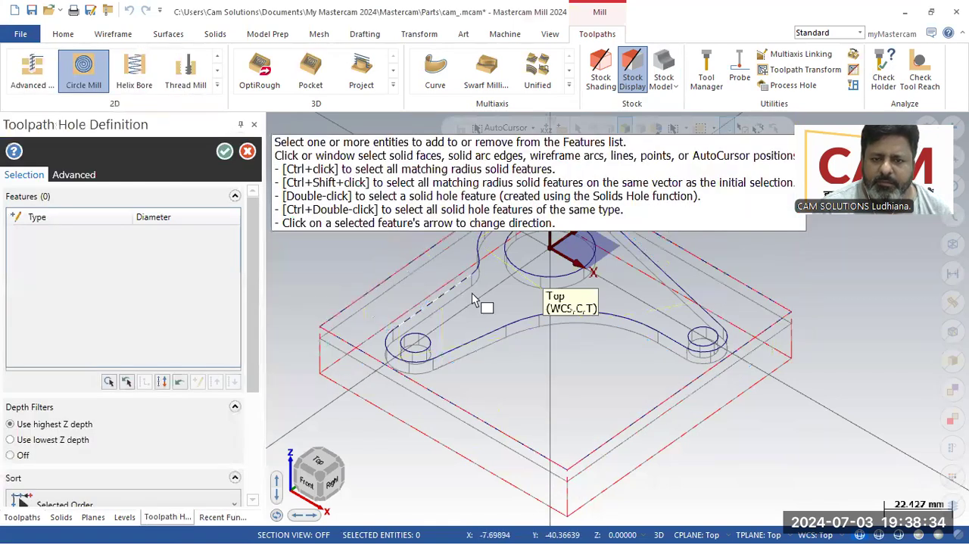
{"action": "left_click", "coordinate": [515, 284]}
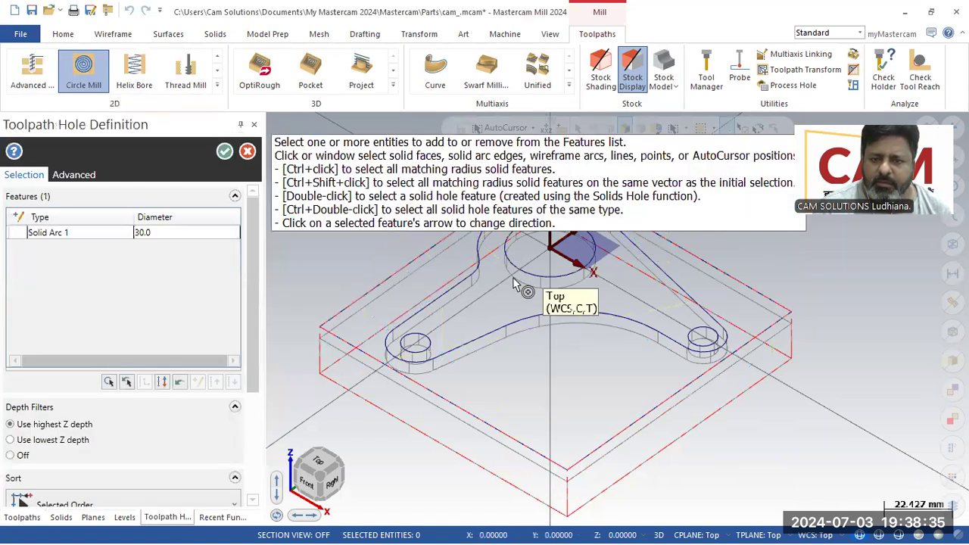
{"action": "left_click", "coordinate": [422, 339]}
{"action": "left_click", "coordinate": [692, 318]}
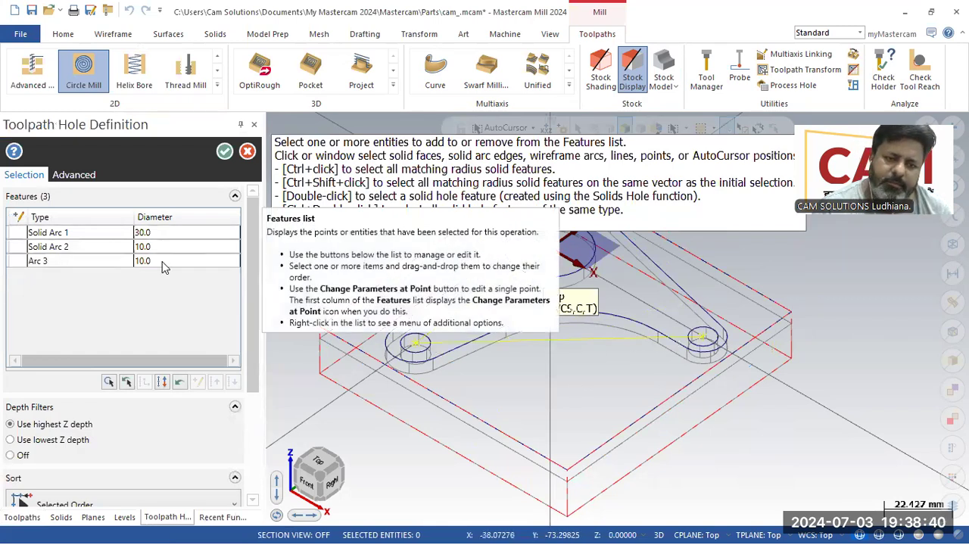
{"action": "left_click", "coordinate": [224, 152]}
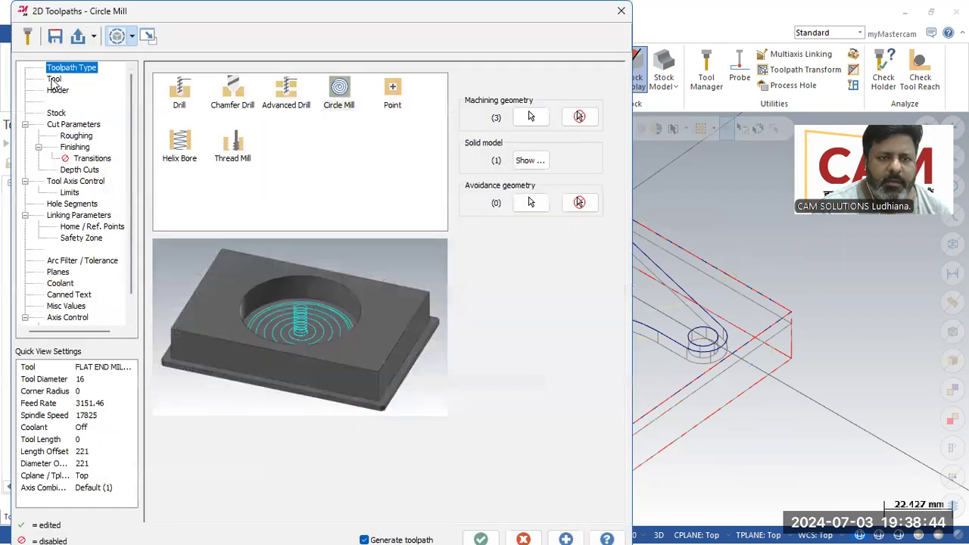
- Add FLAT END MILL - 6 from the tool library to the Circle Mill operation and set its tool number to 2
{"action": "left_click", "coordinate": [54, 80]}
{"action": "left_click", "coordinate": [195, 102]}
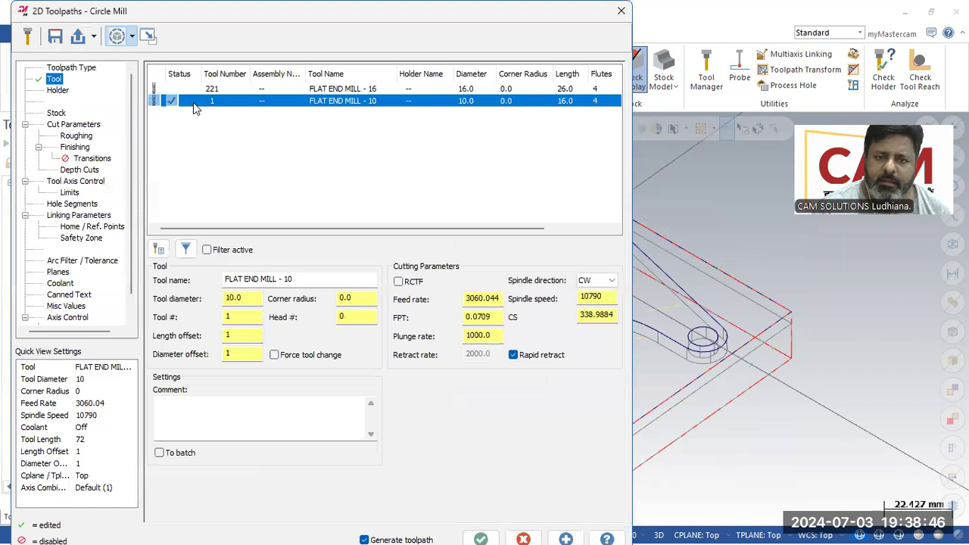
{"action": "left_click", "coordinate": [159, 250]}
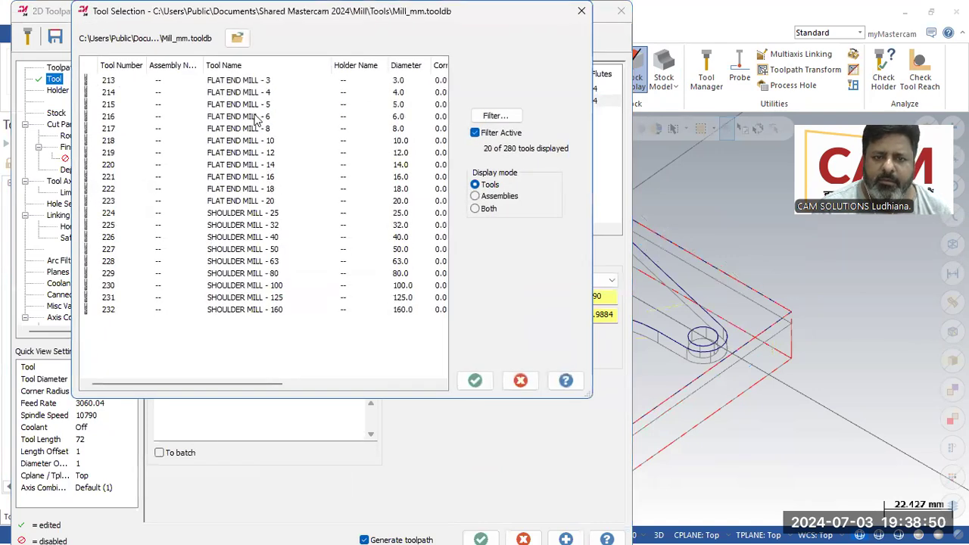
{"action": "left_click", "coordinate": [256, 118]}
{"action": "left_click", "coordinate": [475, 380]}
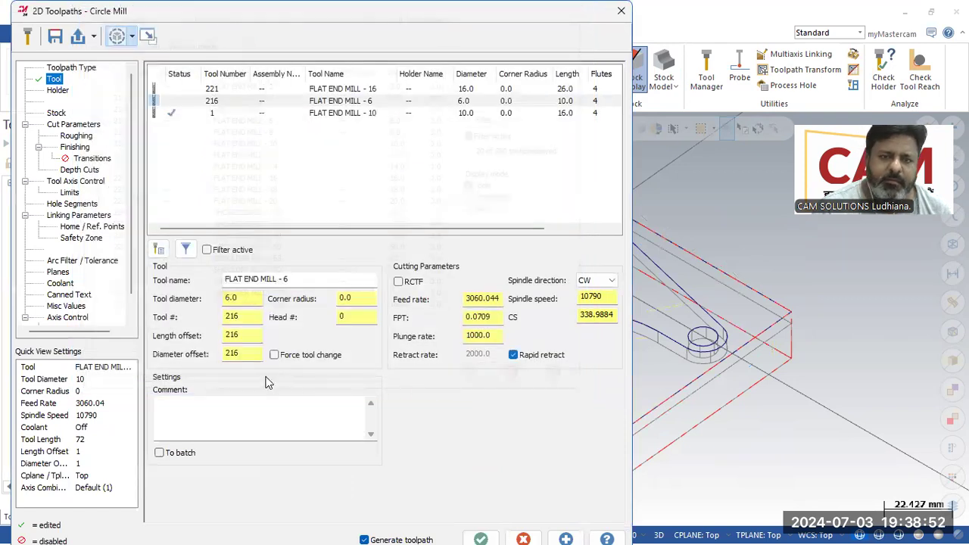
{"action": "double_click", "coordinate": [241, 316]}
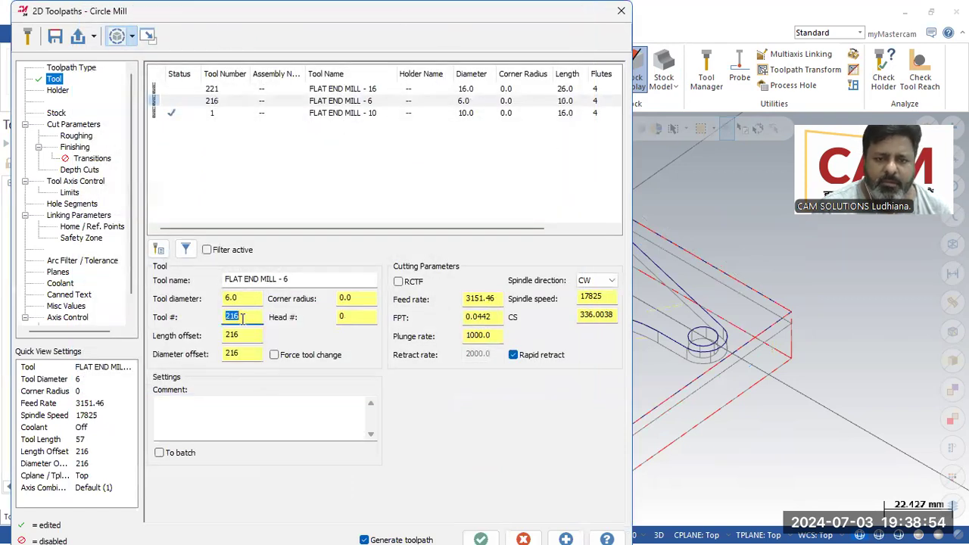
{"action": "type", "text": "2"}
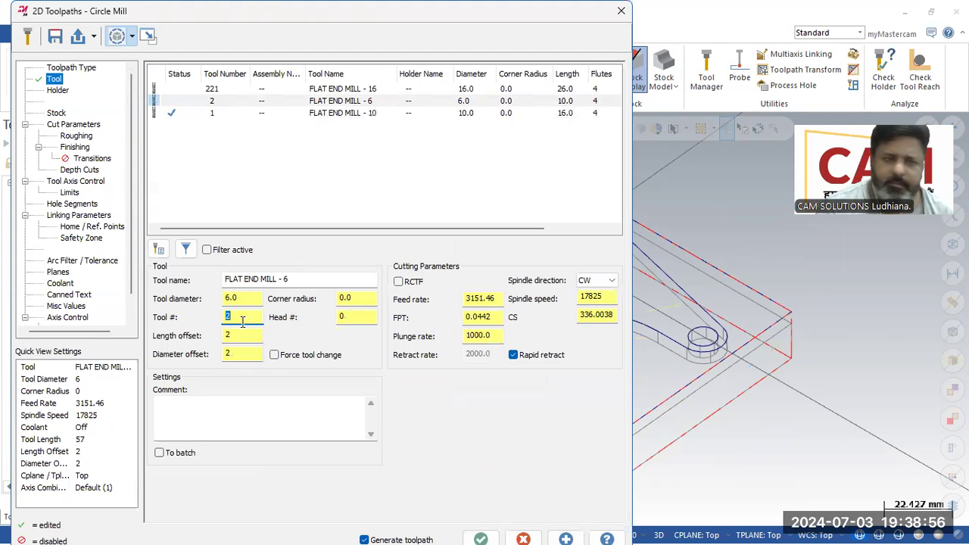
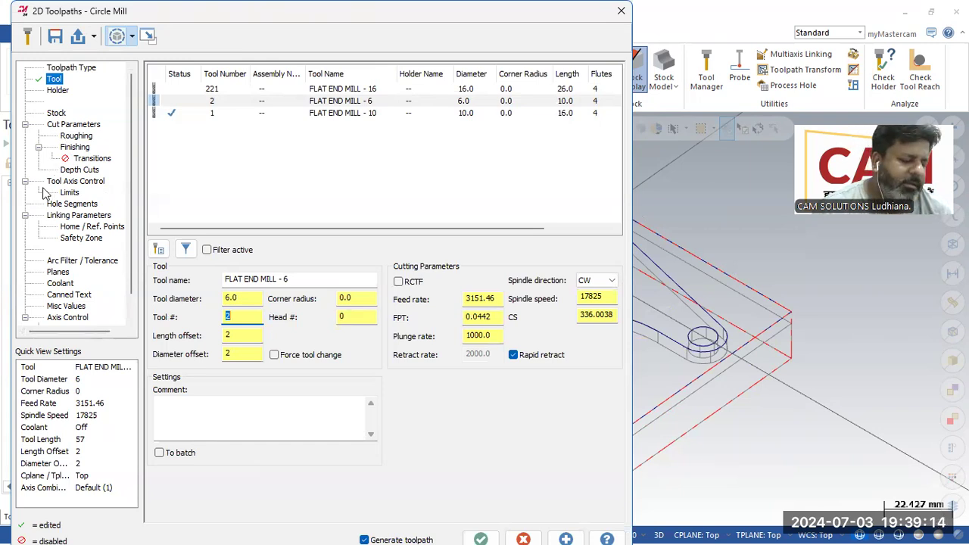
- Review the Circle Mill cut parameters and roughing stepover, and set the finish pass spacing to 0.5 mm
{"action": "left_click", "coordinate": [66, 126]}
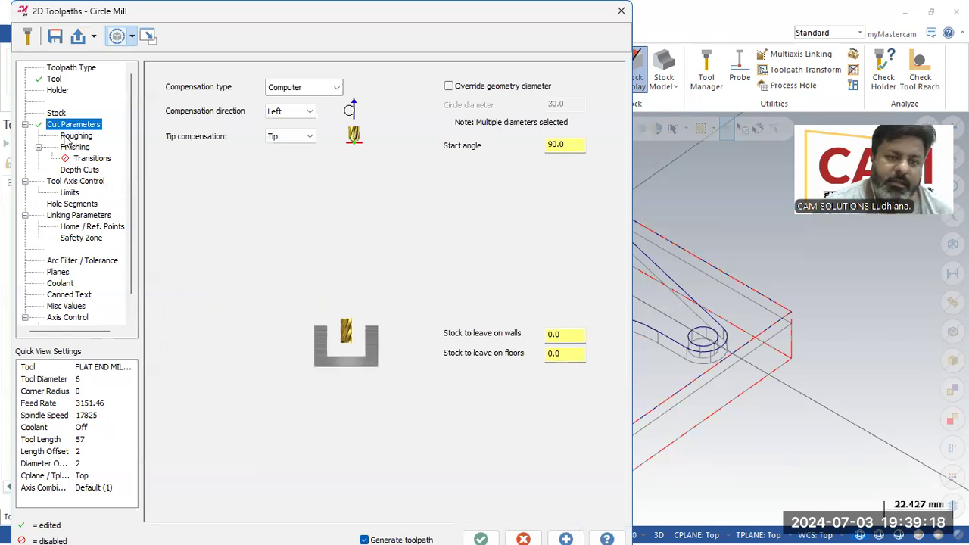
{"action": "left_click", "coordinate": [68, 137]}
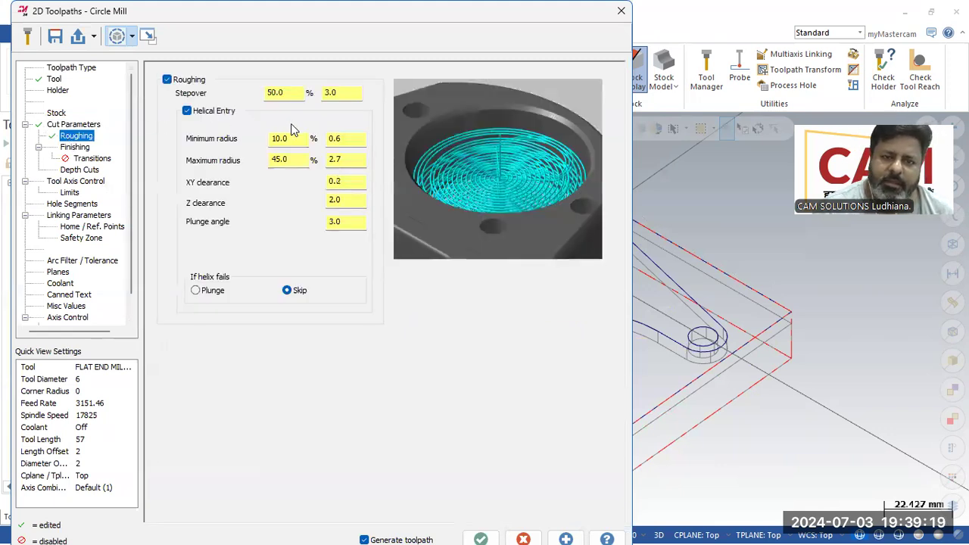
{"action": "left_click", "coordinate": [62, 126]}
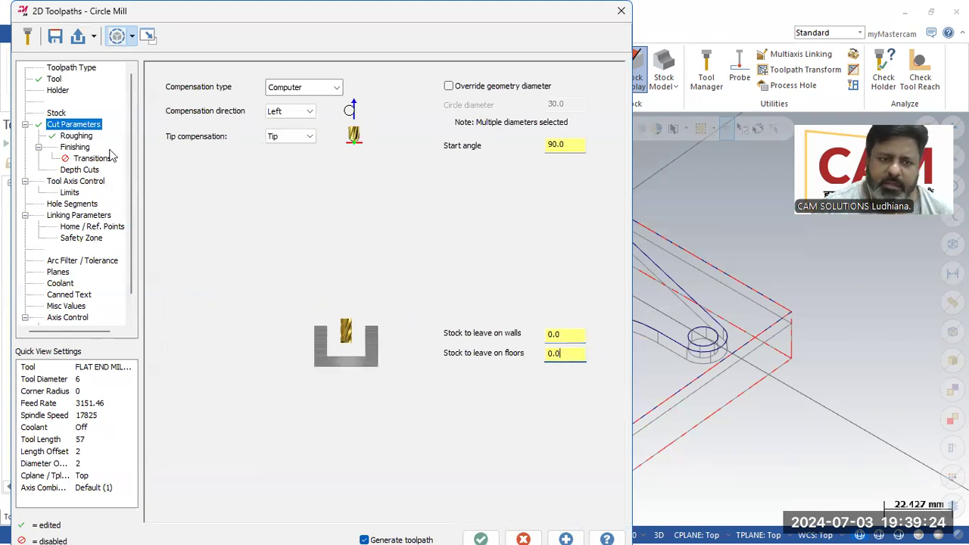
{"action": "left_click", "coordinate": [73, 136]}
{"action": "left_click", "coordinate": [345, 93]}
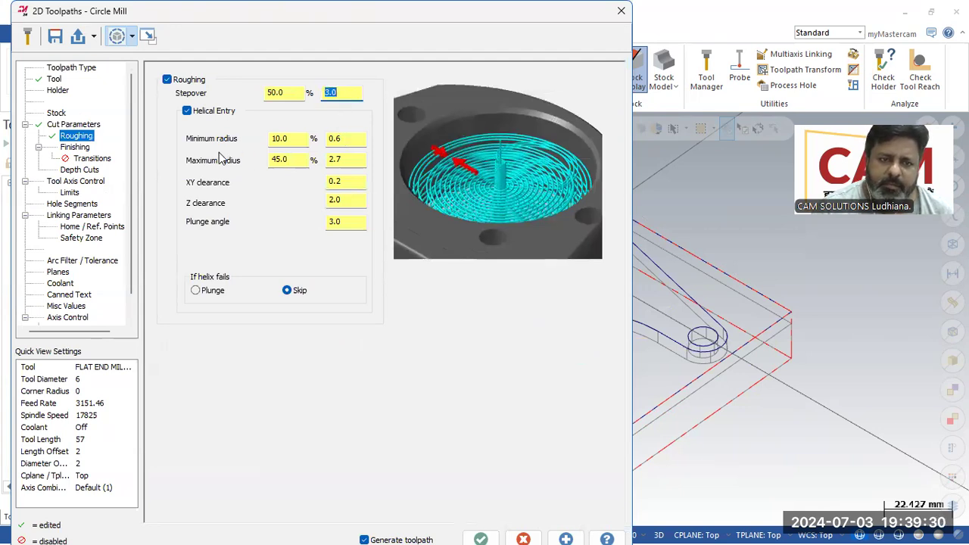
{"action": "left_click", "coordinate": [76, 149]}
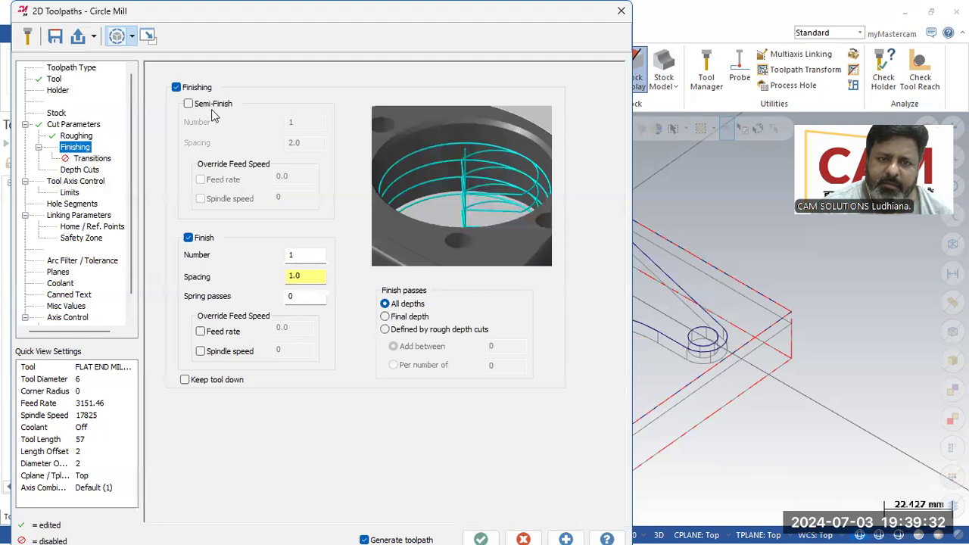
{"action": "left_click", "coordinate": [306, 255]}
{"action": "left_click", "coordinate": [319, 275]}
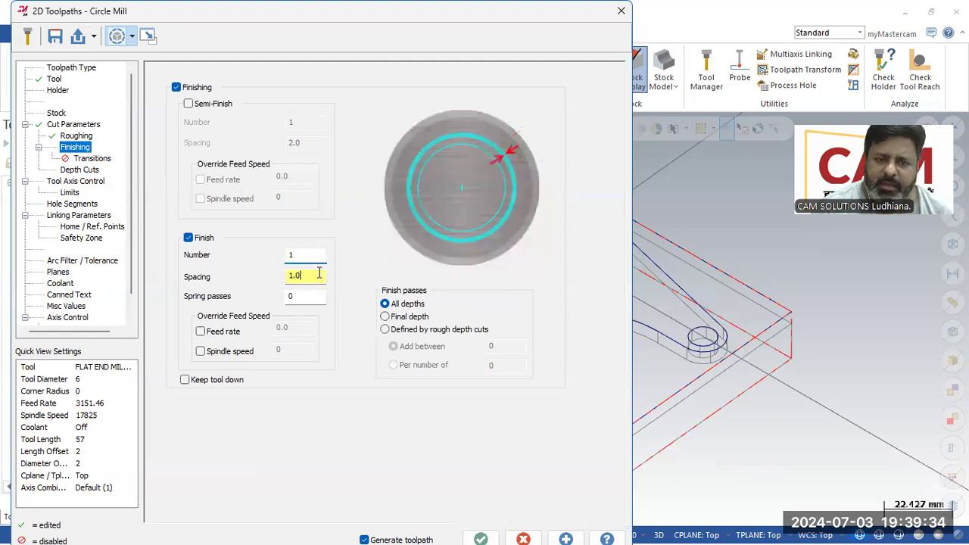
{"action": "type", "text": "."}
{"action": "key", "text": "Return"}
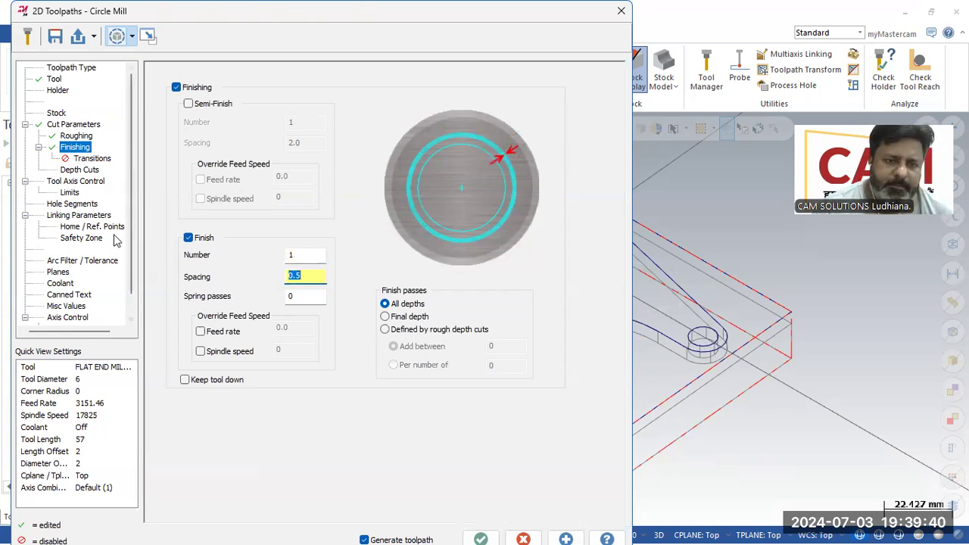
- Set the Circle Mill depth to -5 mm absolute and generate the toolpath
{"action": "left_click", "coordinate": [78, 215]}
{"action": "left_click", "coordinate": [171, 313]}
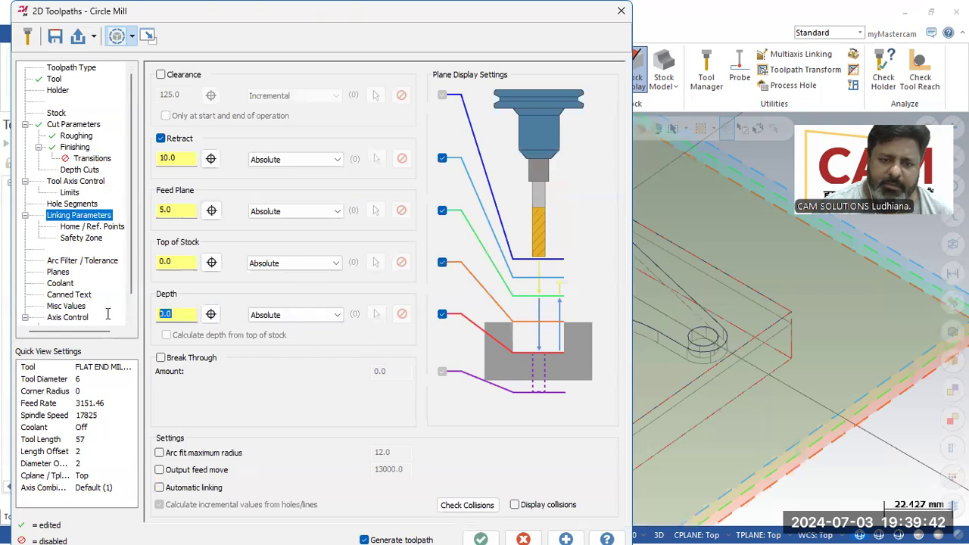
{"action": "type", "text": "-5"}
{"action": "key", "text": "Return"}
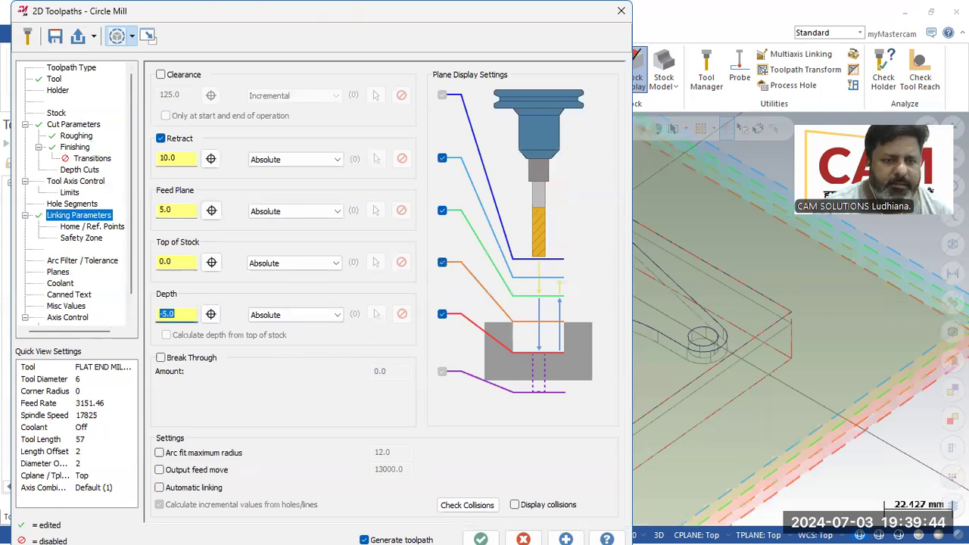
{"action": "left_click", "coordinate": [482, 531]}
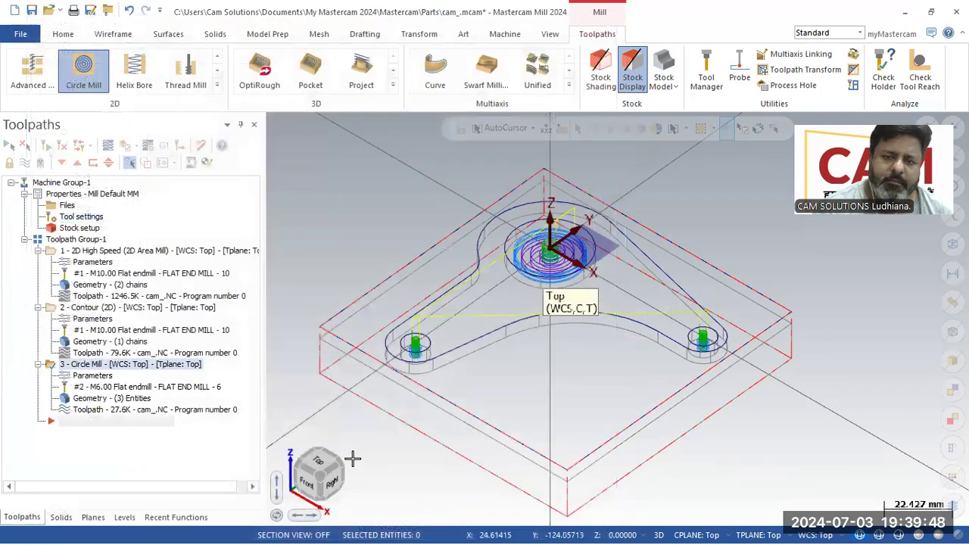
- Verify all three operations in Toolpath Group-1 and play the material removal simulation
{"action": "middle_click_drag", "start_coordinate": [408, 317], "coordinate": [426, 321]}
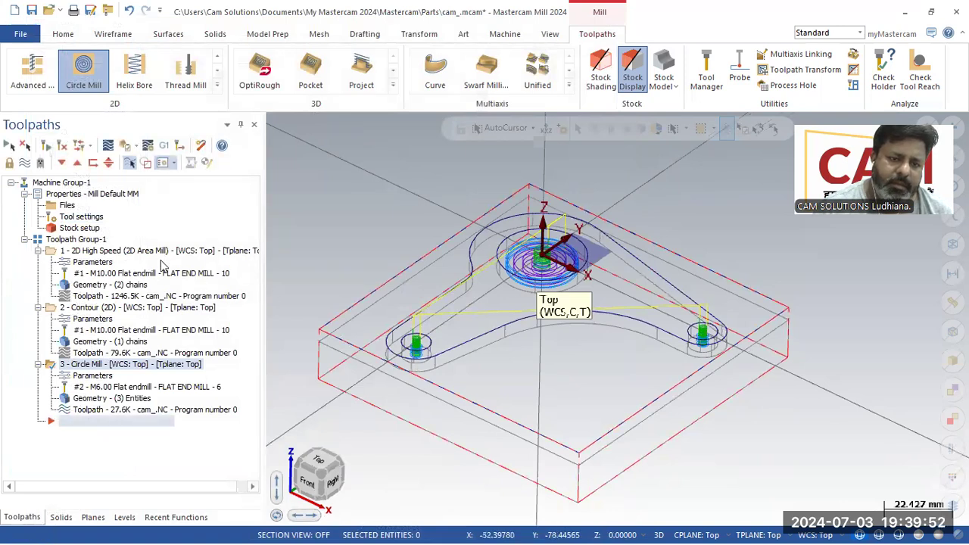
{"action": "left_click", "coordinate": [68, 239]}
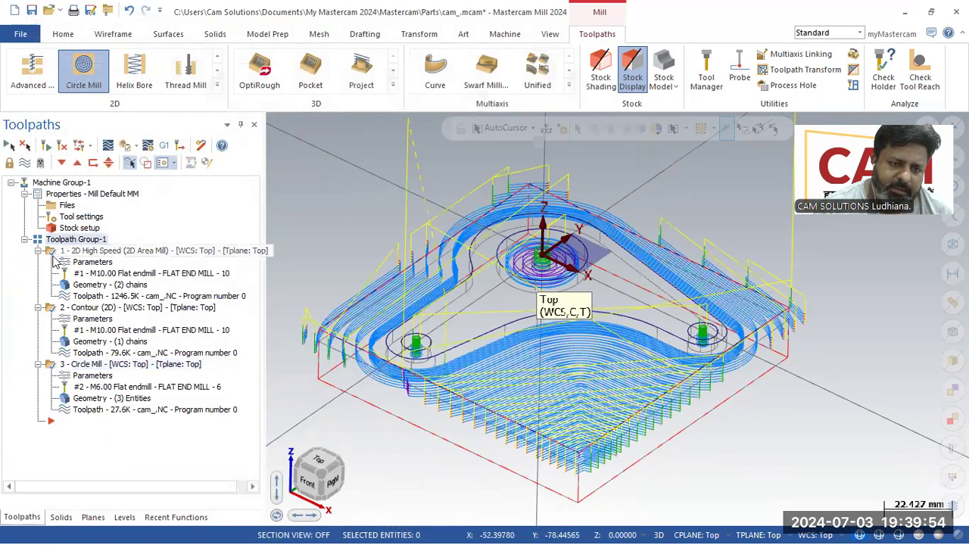
{"action": "left_click", "coordinate": [124, 146]}
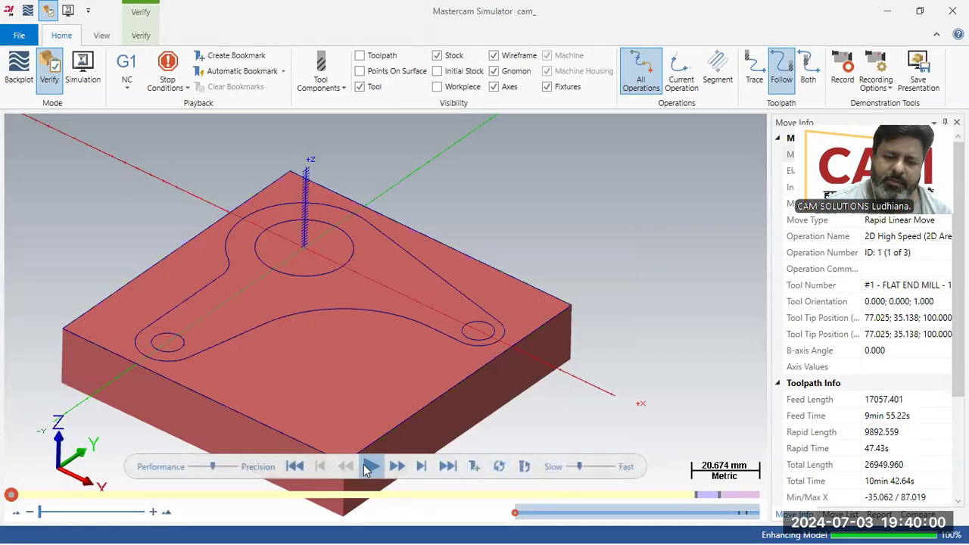
{"action": "left_click", "coordinate": [370, 468]}
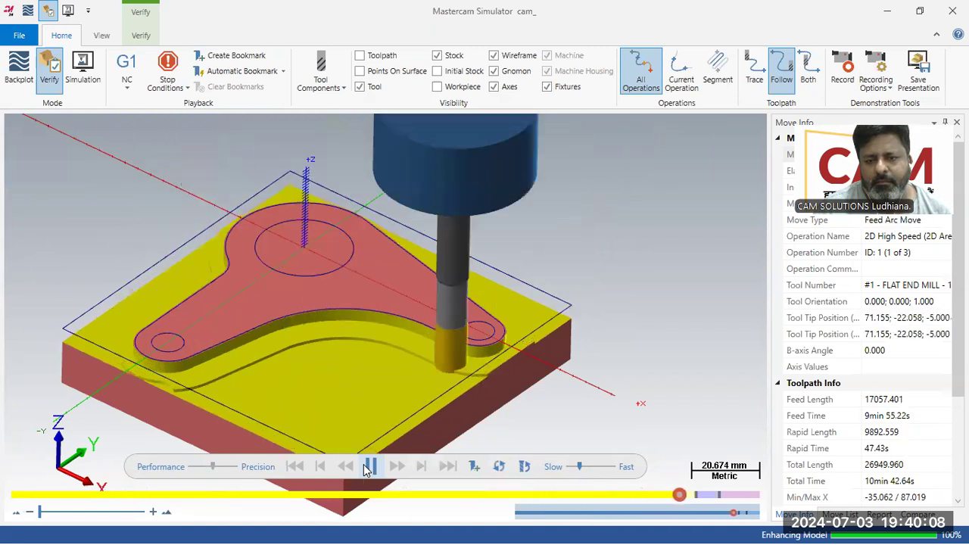
- Inspect the machined outline and three holes on the simulated stock, and minimise the simulator
{"action": "middle_click_drag", "start_coordinate": [313, 346], "coordinate": [319, 346]}
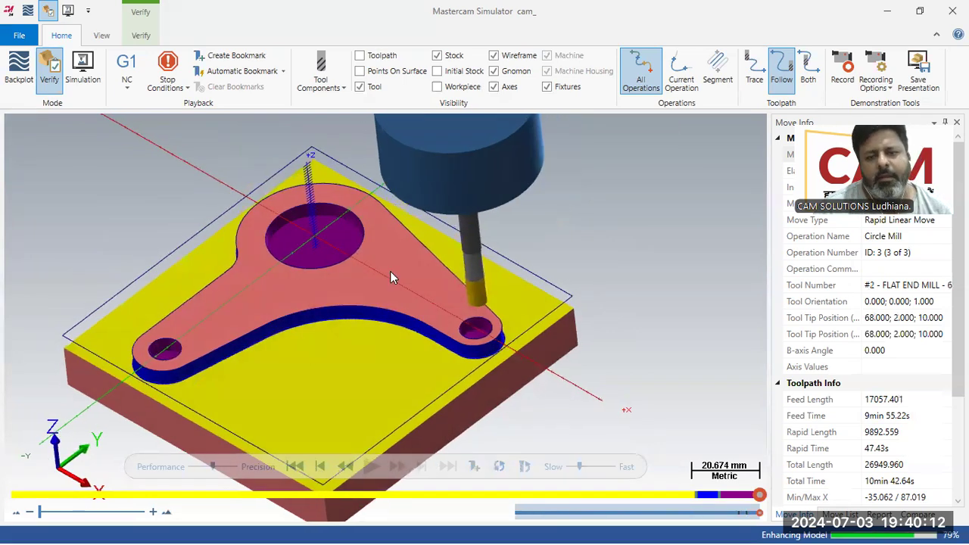
{"action": "scroll", "coordinate": [390, 278], "scroll_direction": "down", "scroll_amount": 2}
{"action": "mouse_move", "coordinate": [392, 276]}
{"action": "middle_mouse_down"}
{"action": "mouse_move", "coordinate": [420, 257]}
{"action": "mouse_move", "coordinate": [401, 290]}
{"action": "middle_mouse_up"}
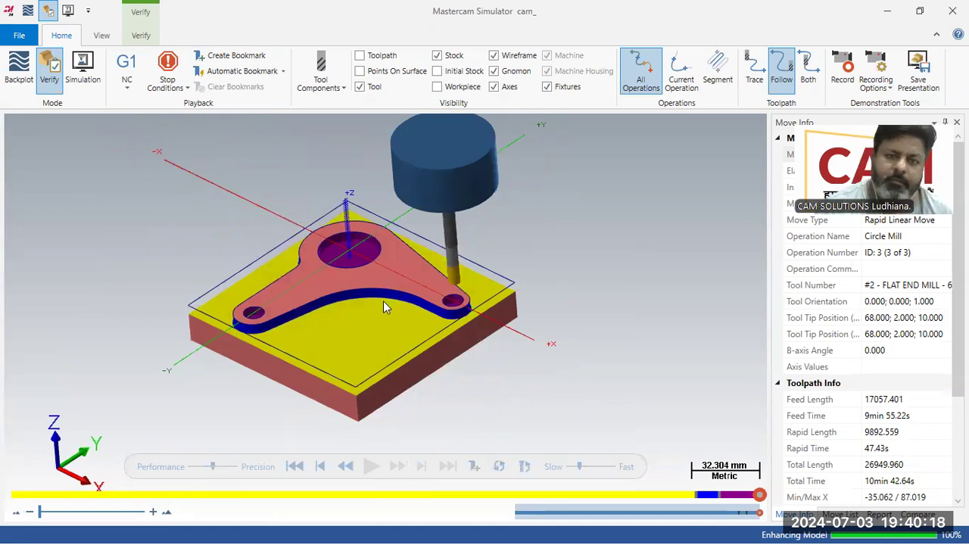
{"action": "scroll", "coordinate": [227, 245], "scroll_direction": "up", "scroll_amount": 1}
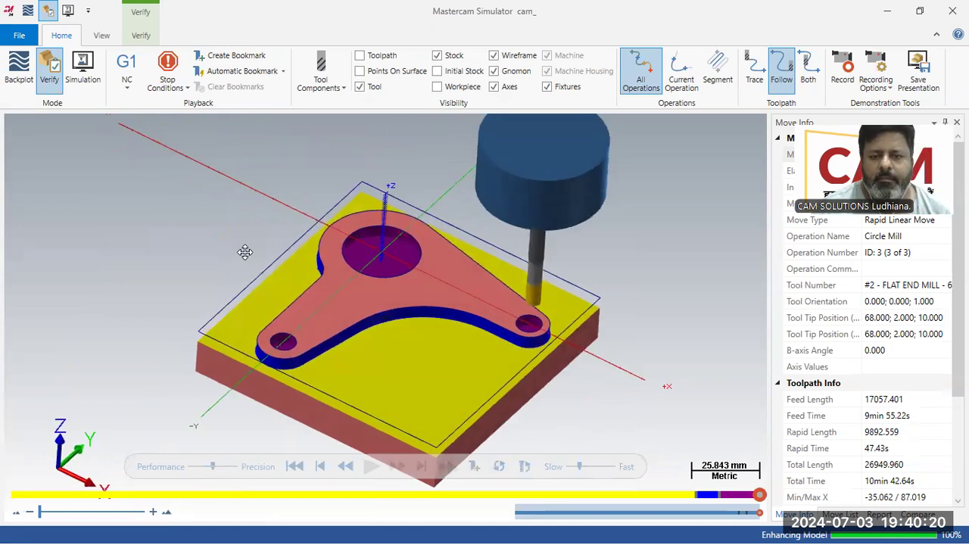
{"action": "middle_click_drag", "start_coordinate": [244, 252], "coordinate": [242, 250]}
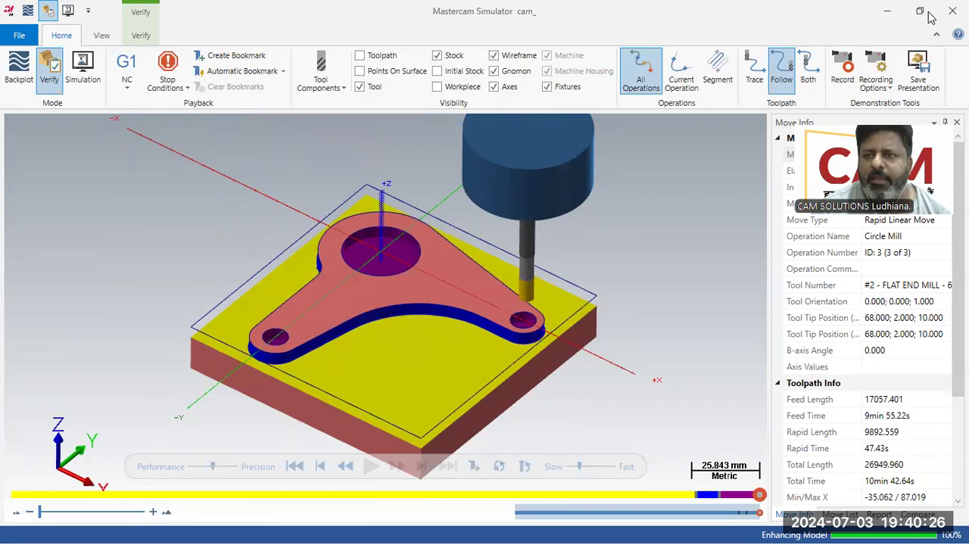
{"action": "left_click", "coordinate": [887, 11]}
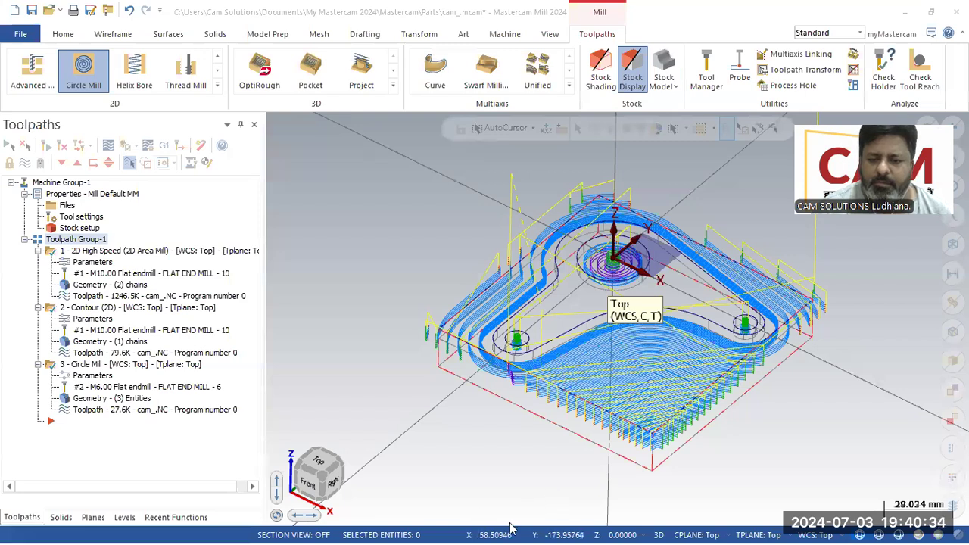
{"action": "mouse_move", "coordinate": [636, 528]}
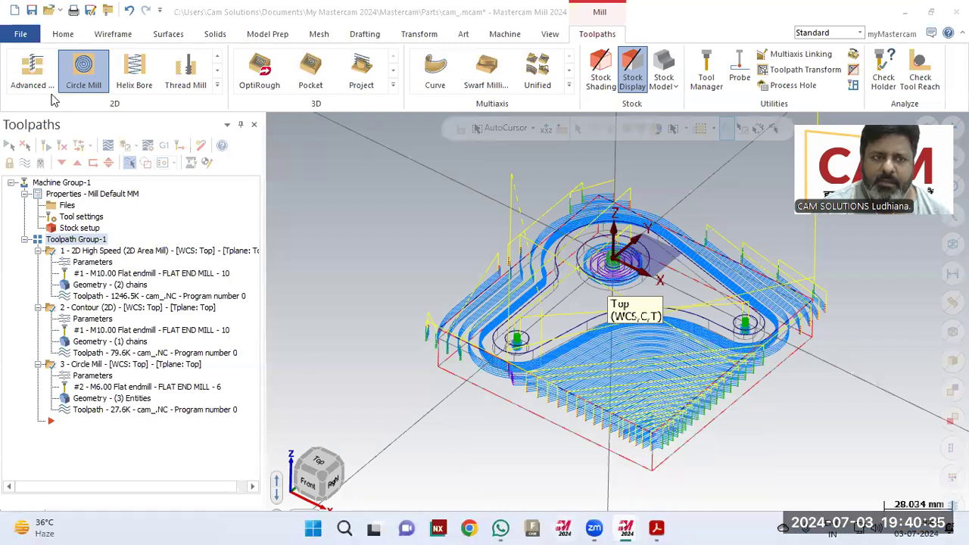
{"action": "left_click", "coordinate": [31, 10]}
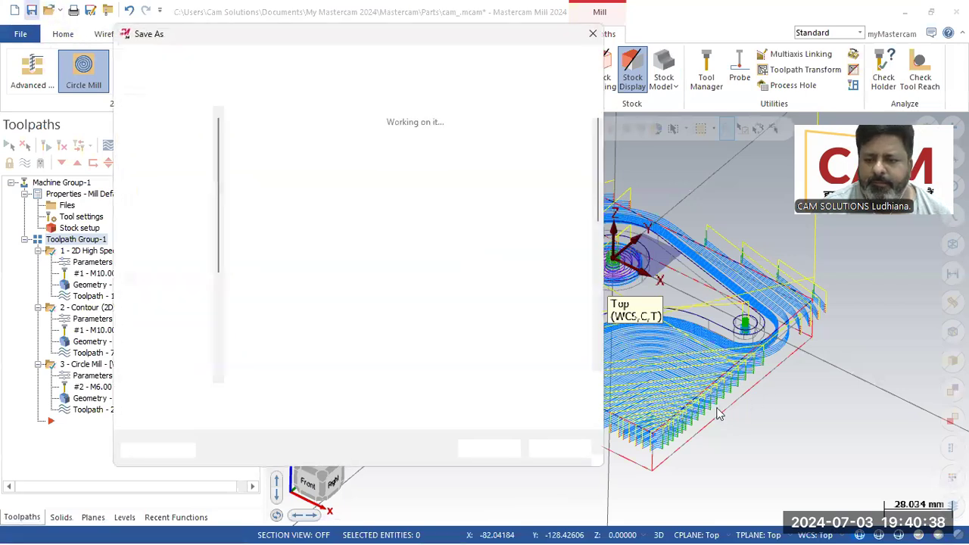
{"action": "left_click", "coordinate": [522, 417]}
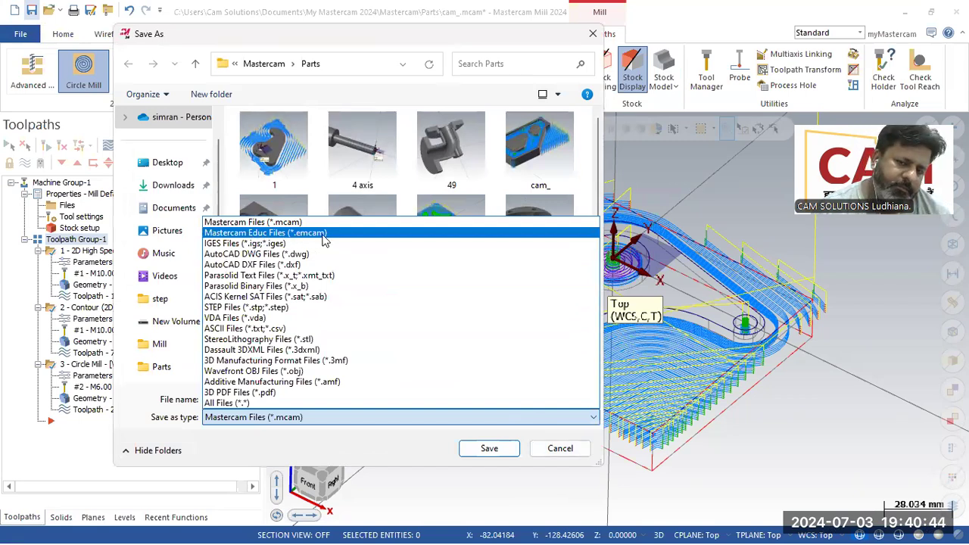
{"action": "left_click", "coordinate": [246, 222]}
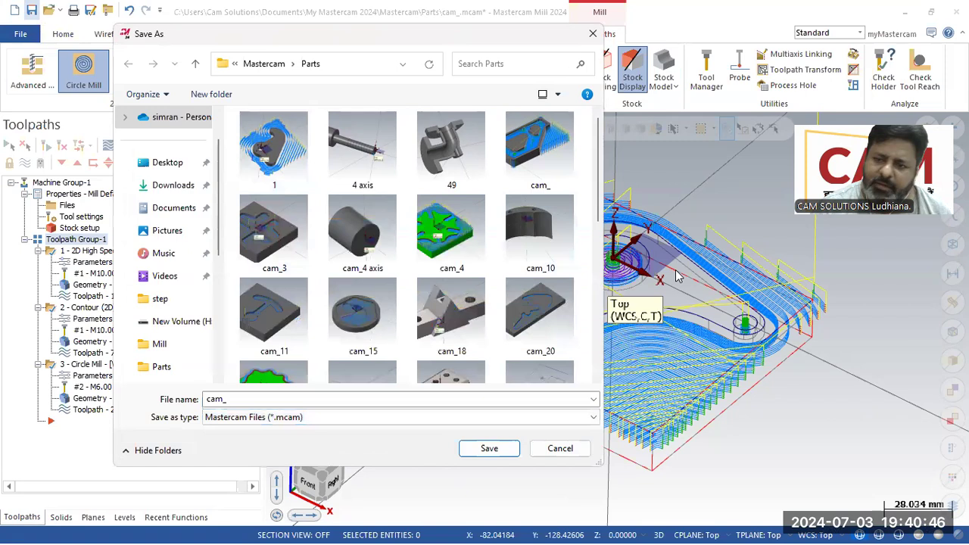
{"action": "left_click", "coordinate": [399, 421]}
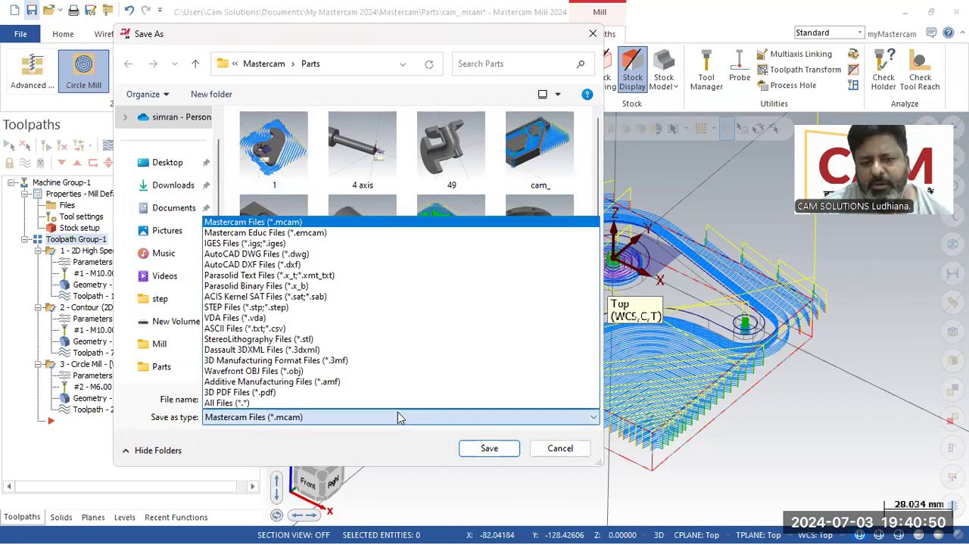
{"action": "left_click", "coordinate": [340, 243]}
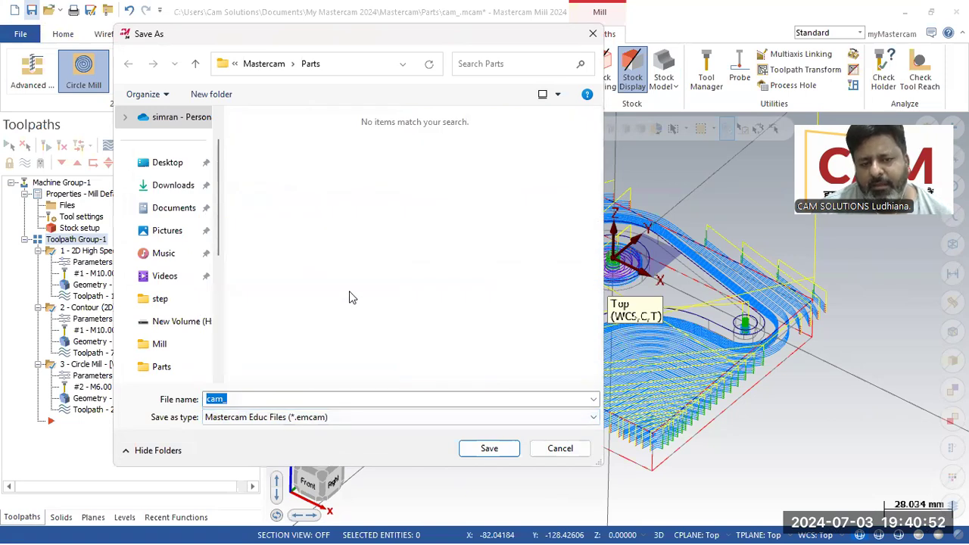
{"action": "left_click", "coordinate": [279, 400]}
{"action": "type", "text": "_"}
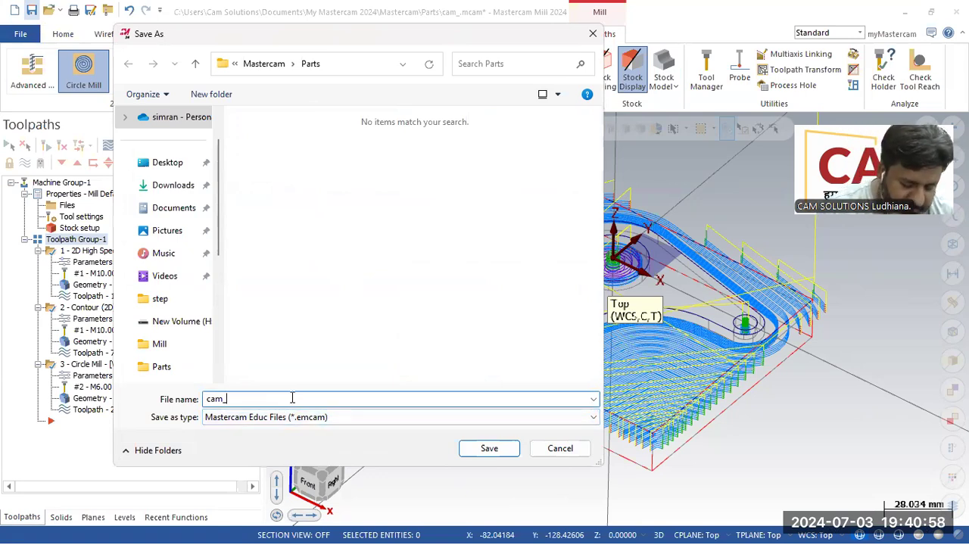
{"action": "left_click", "coordinate": [319, 421]}
{"action": "left_click", "coordinate": [319, 421]}
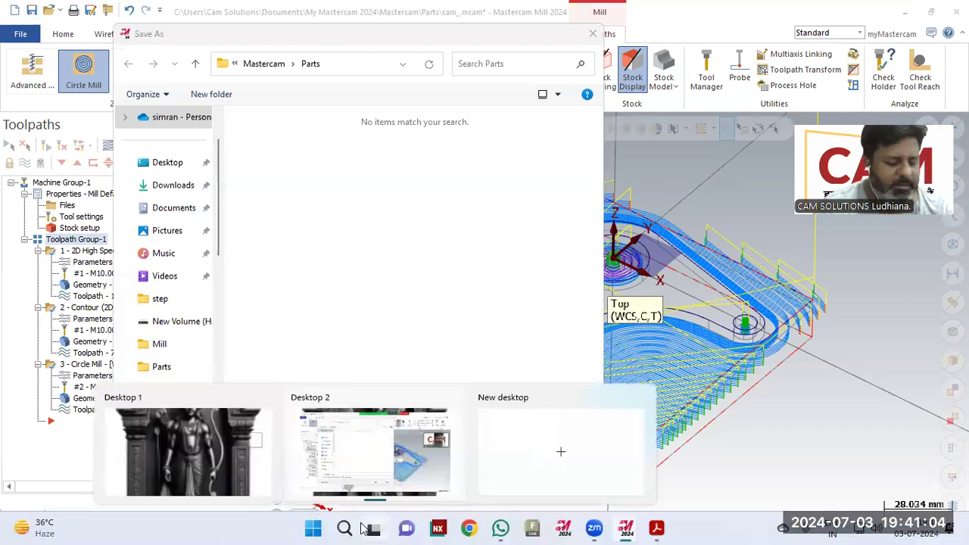
- Switch to Mastercam Simulator to view the verified part again, and return to Mastercam to cancel saving the file
{"action": "key", "text": "alt+Tab"}
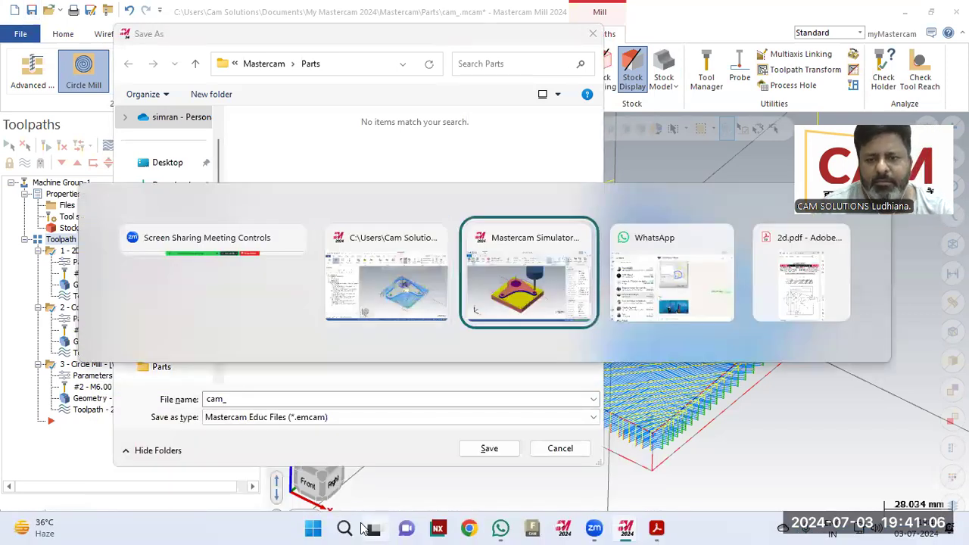
{"action": "key", "text": "Tab"}
{"action": "key", "text": "Tab"}
{"action": "key", "text": "Tab"}
{"action": "key", "text": "Tab"}
{"action": "key", "text": "Tab"}
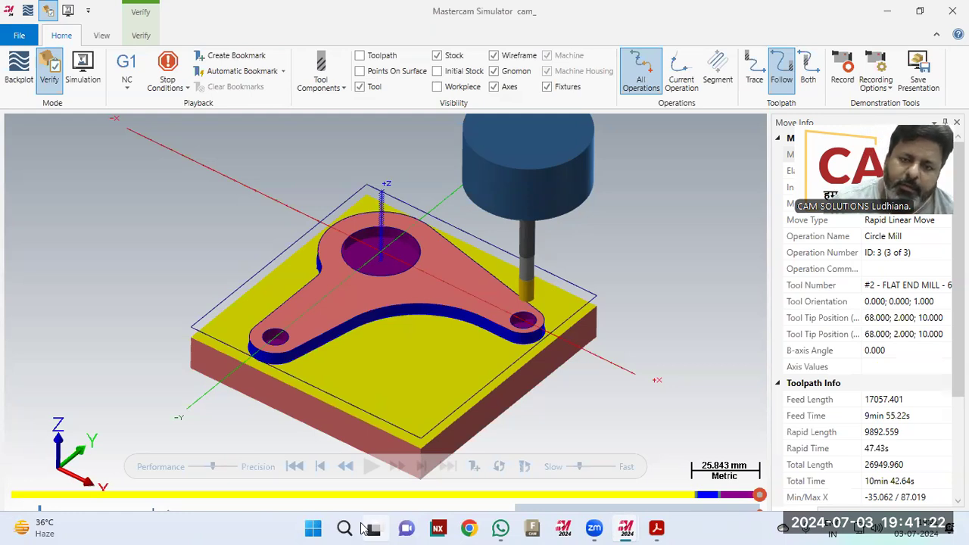
{"action": "mouse_move", "coordinate": [361, 335]}
{"action": "left_mouse_down"}
{"action": "mouse_move", "coordinate": [346, 404]}
{"action": "mouse_move", "coordinate": [408, 339]}
{"action": "mouse_move", "coordinate": [407, 350]}
{"action": "mouse_move", "coordinate": [353, 333]}
{"action": "mouse_move", "coordinate": [362, 336]}
{"action": "left_mouse_up"}
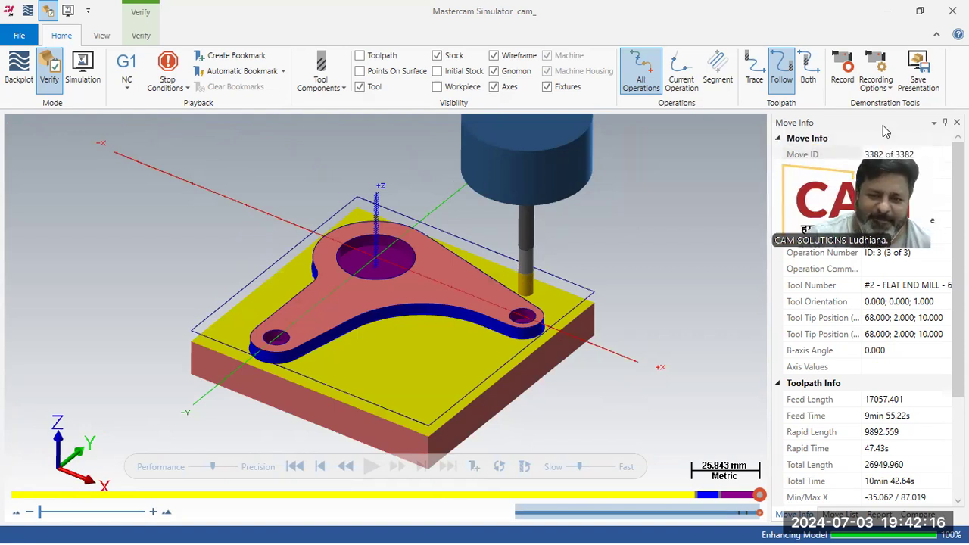
{"action": "left_click", "coordinate": [891, 12]}
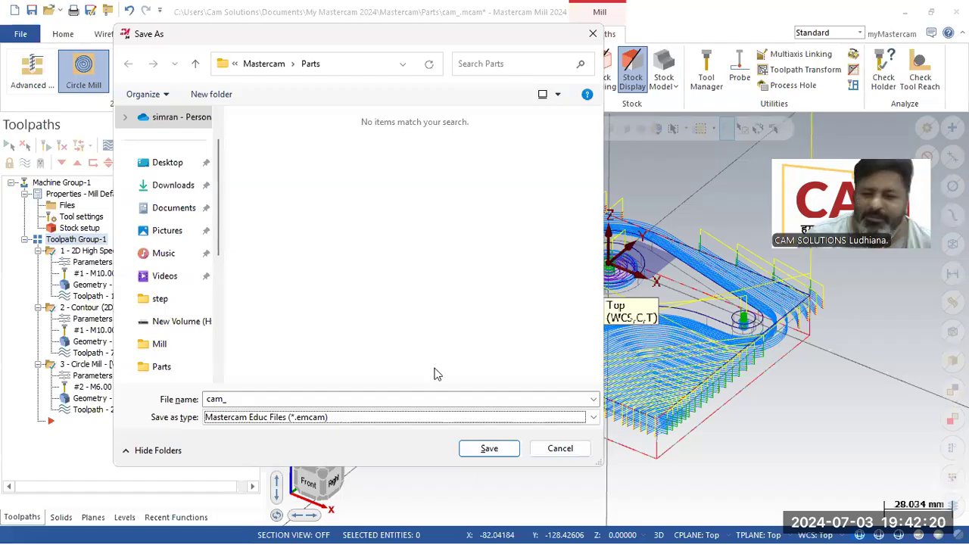
{"action": "left_click", "coordinate": [559, 445]}
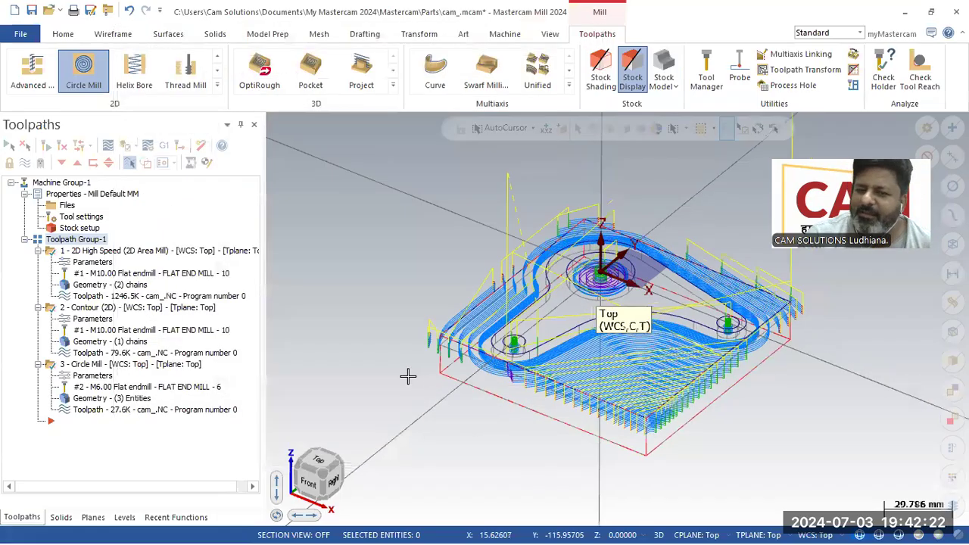
- View the 2D High Speed, Contour and Circle Mill toolpaths individually and as a whole group
{"action": "scroll", "coordinate": [696, 418], "scroll_direction": "up", "scroll_amount": 2}
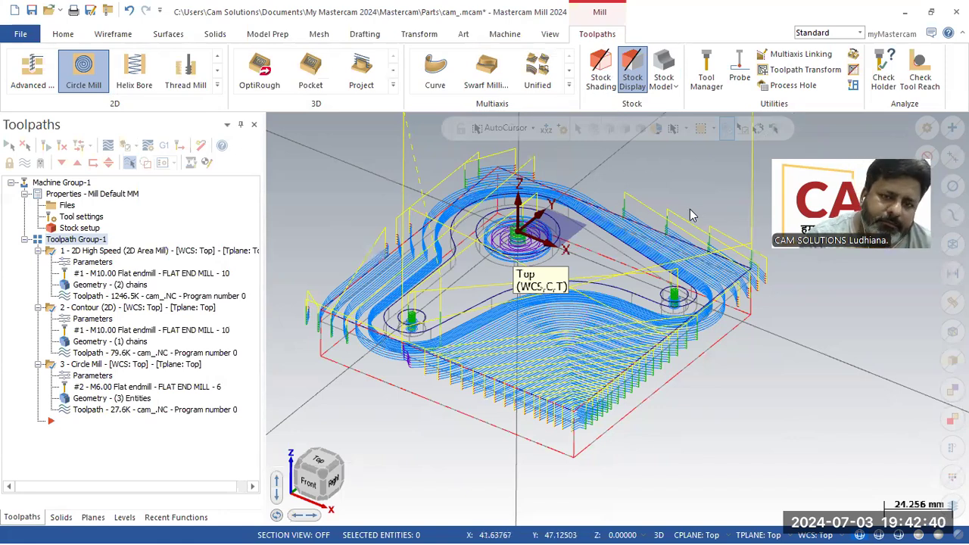
{"action": "left_click", "coordinate": [96, 252]}
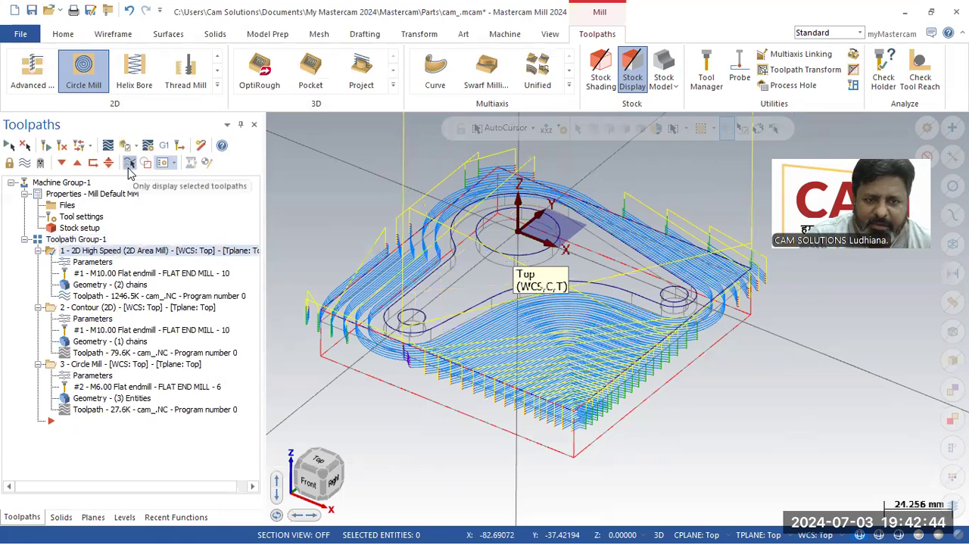
{"action": "left_click", "coordinate": [119, 251]}
{"action": "left_click", "coordinate": [119, 307]}
{"action": "left_click", "coordinate": [114, 366]}
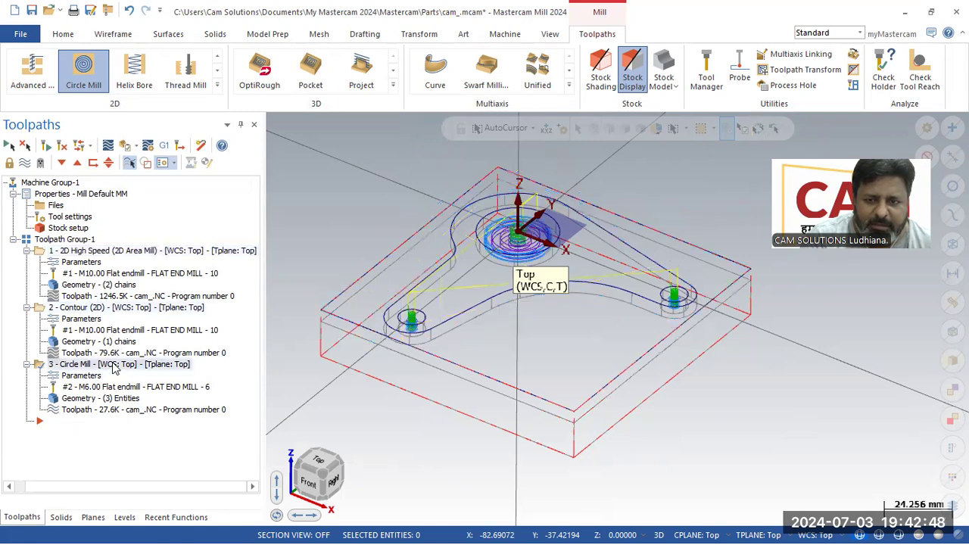
{"action": "left_click", "coordinate": [82, 251]}
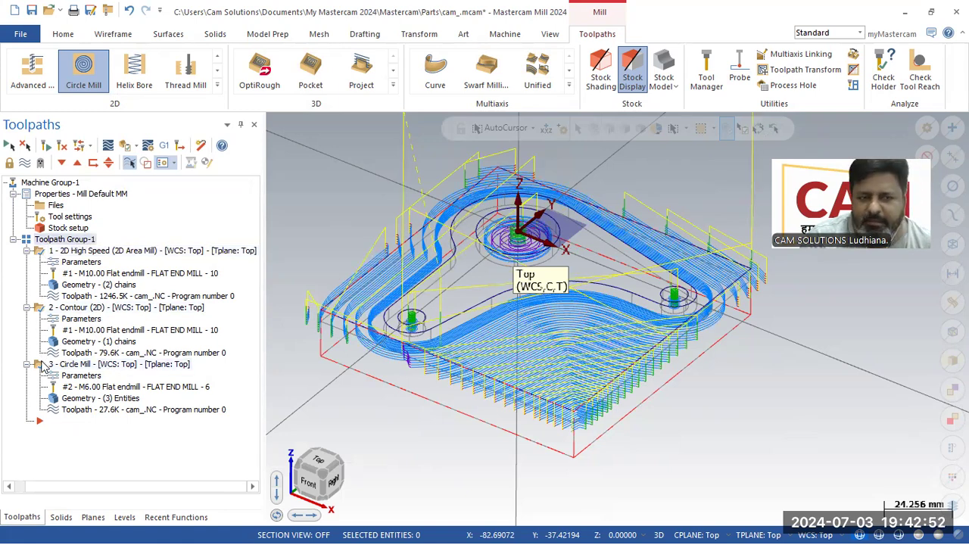
- Turn off the display of only selected toolpaths, and display every toolpath in Toolpath Group-1
{"action": "left_click", "coordinate": [89, 365]}
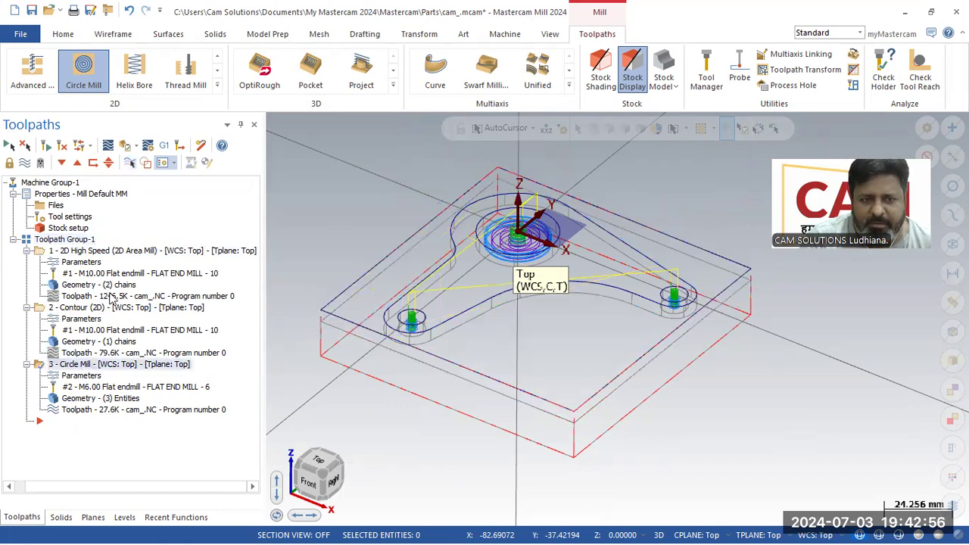
{"action": "left_click", "coordinate": [78, 238]}
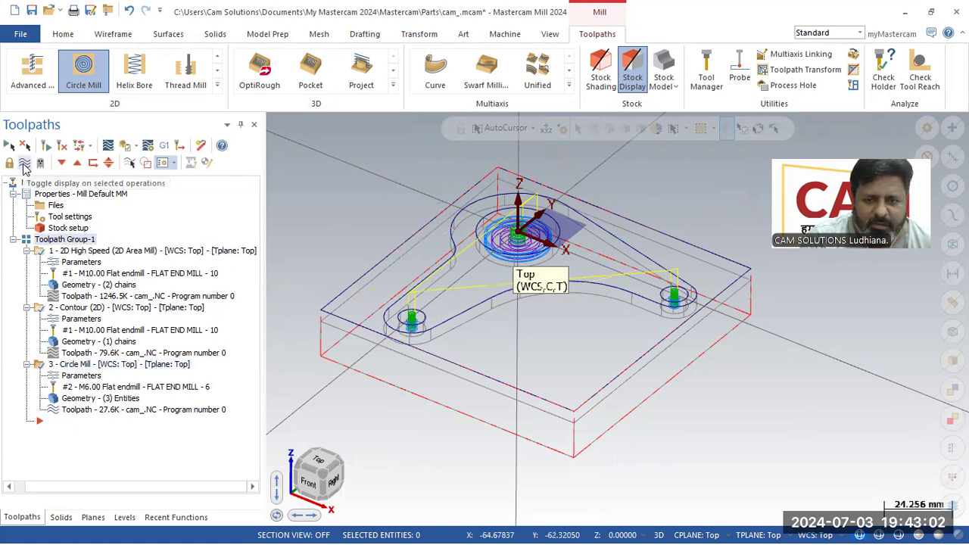
{"action": "left_click", "coordinate": [25, 169]}
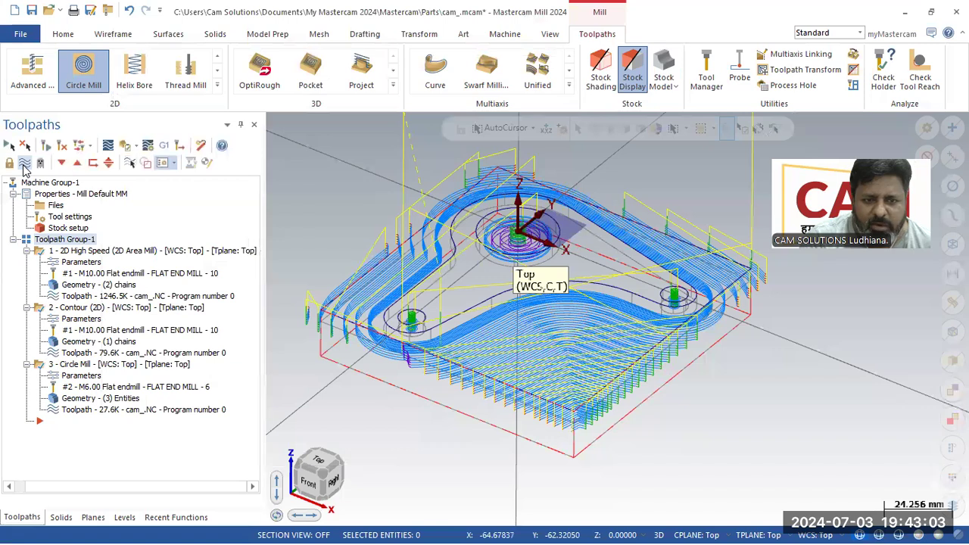
- Hide the toolpaths of the 2D High Speed, Contour and Circle Mill operations one by one
{"action": "left_click", "coordinate": [70, 251]}
{"action": "left_click", "coordinate": [25, 165]}
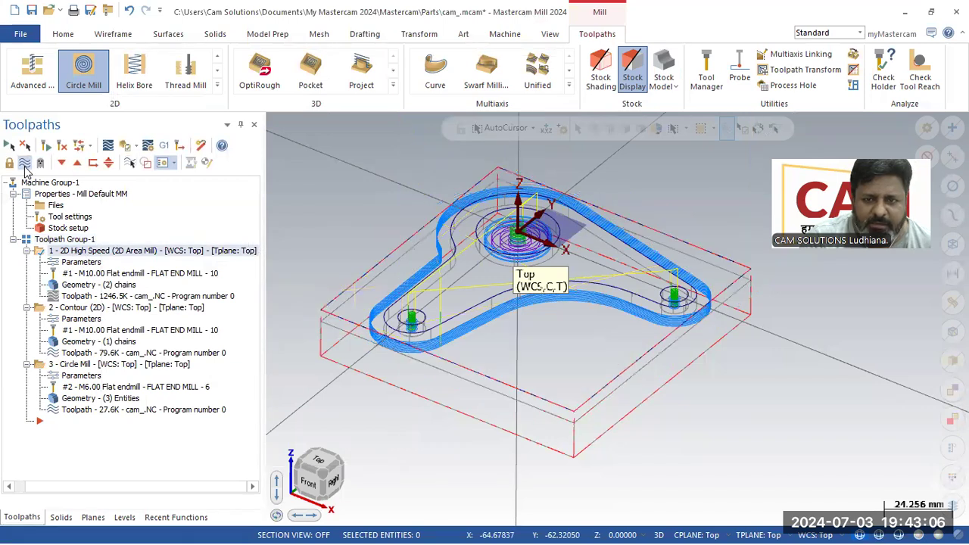
{"action": "left_click", "coordinate": [68, 307]}
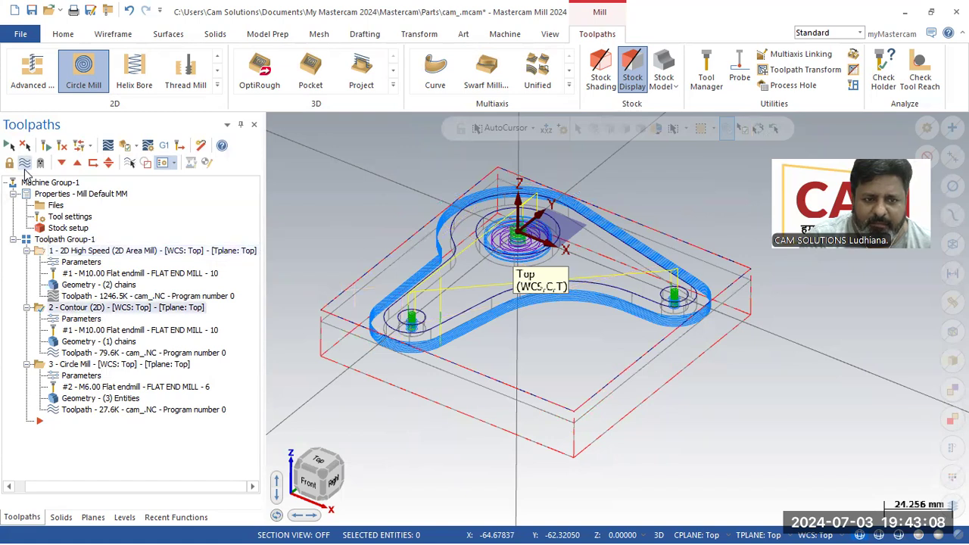
{"action": "left_click", "coordinate": [25, 166]}
{"action": "left_click", "coordinate": [102, 365]}
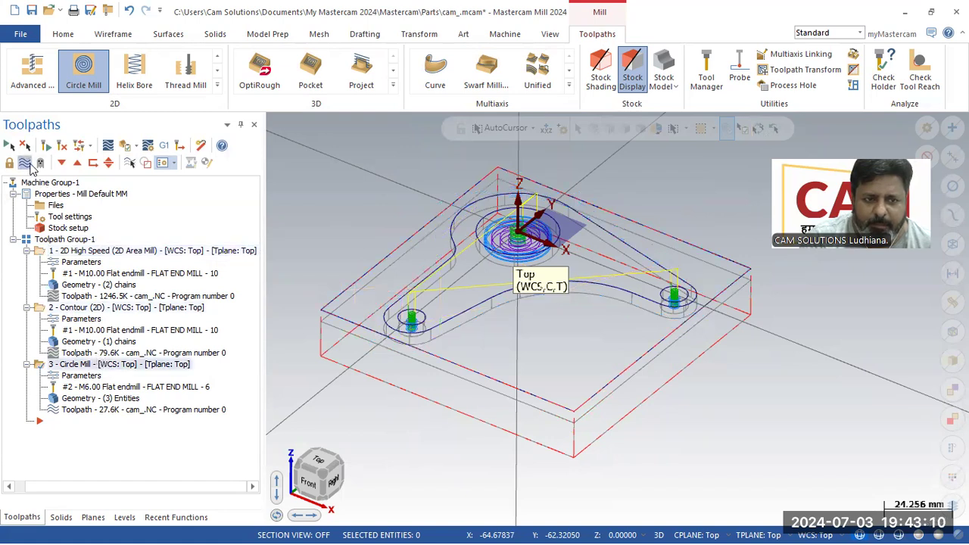
{"action": "left_click", "coordinate": [25, 165]}
- Show the toolpaths of the 2D High Speed, Contour and Circle Mill operations again, one by one
{"action": "left_click", "coordinate": [88, 250]}
{"action": "left_click", "coordinate": [25, 165]}
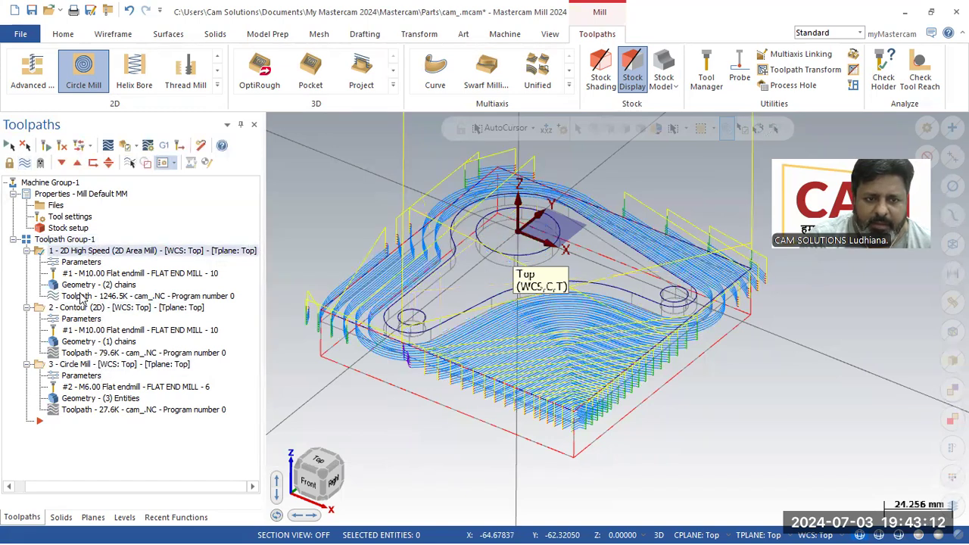
{"action": "left_click", "coordinate": [80, 307]}
{"action": "left_click", "coordinate": [25, 165]}
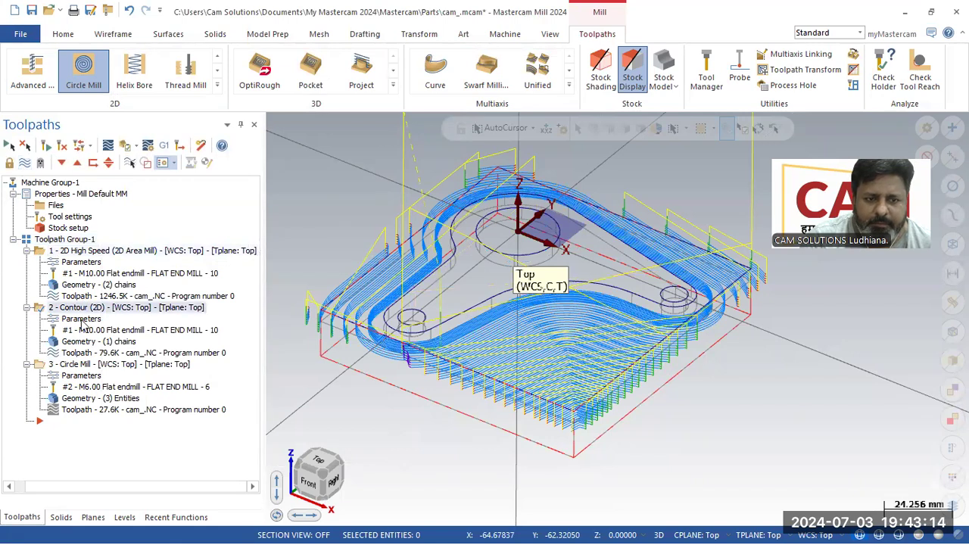
{"action": "left_click", "coordinate": [103, 364]}
{"action": "left_click", "coordinate": [25, 165]}
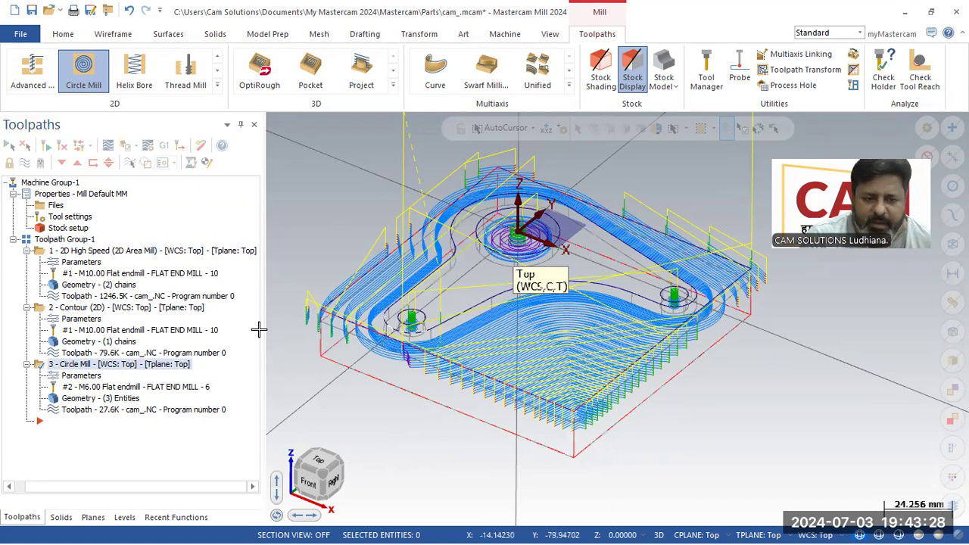
- Review the Contour operation's Cut Parameters, Depth Cuts, Lead In/Out and Multi Passes settings, and close them without changes
{"action": "left_click", "coordinate": [80, 318]}
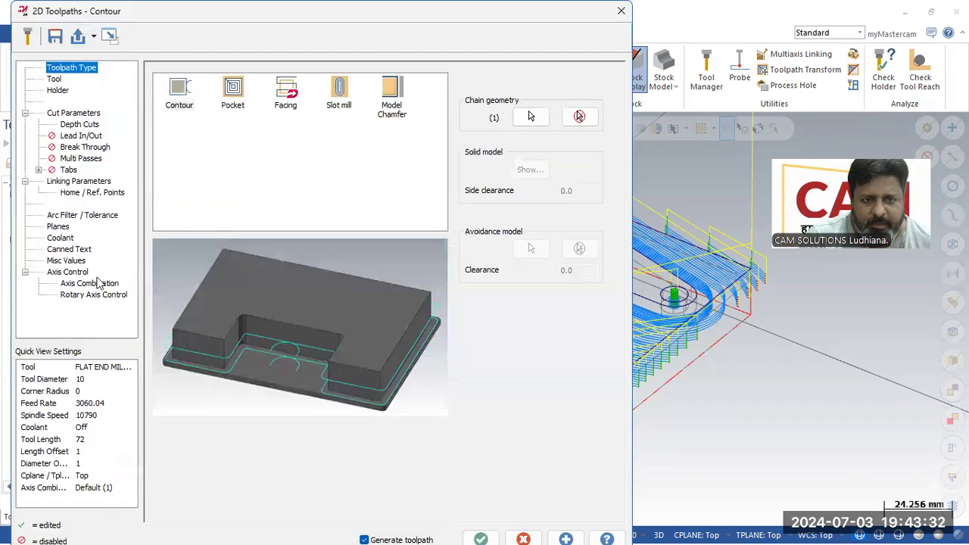
{"action": "left_click", "coordinate": [72, 114]}
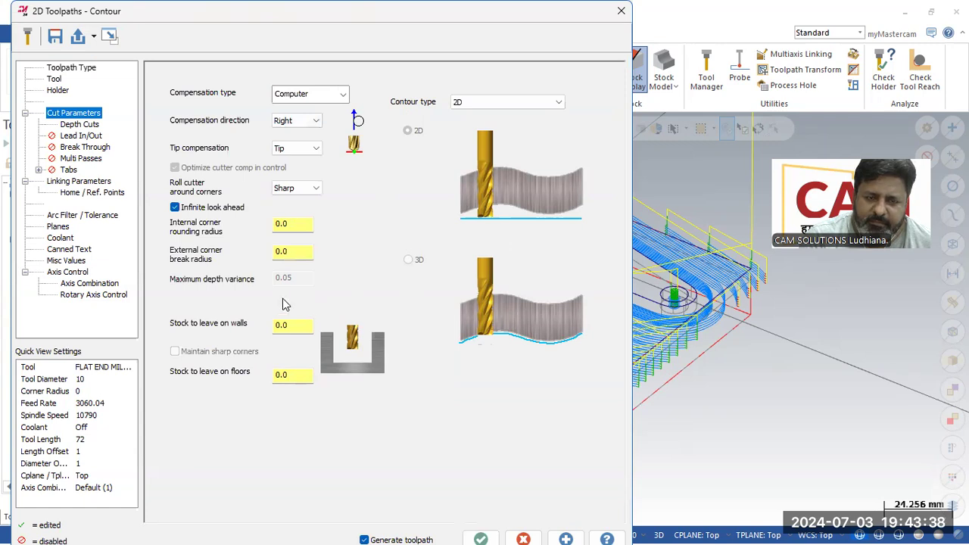
{"action": "left_click", "coordinate": [90, 127]}
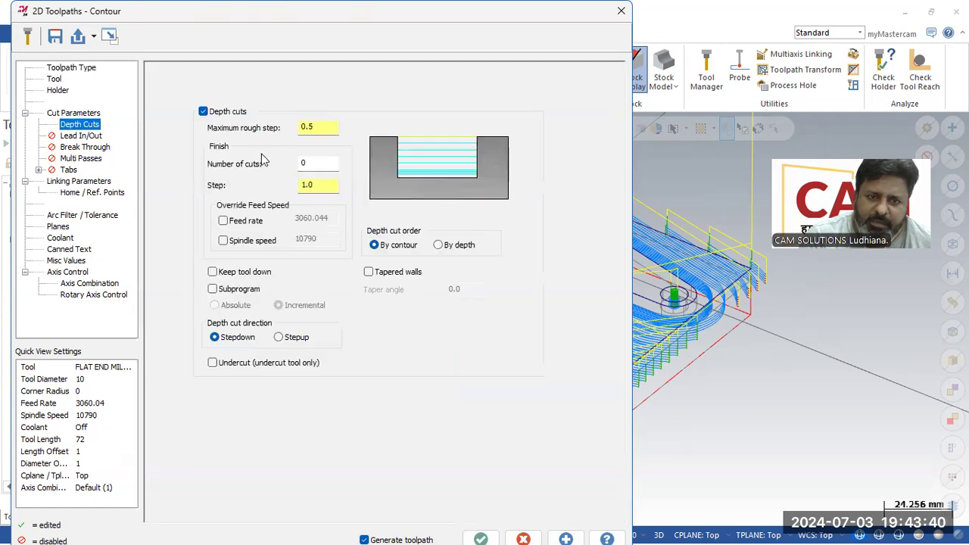
{"action": "left_click", "coordinate": [90, 140]}
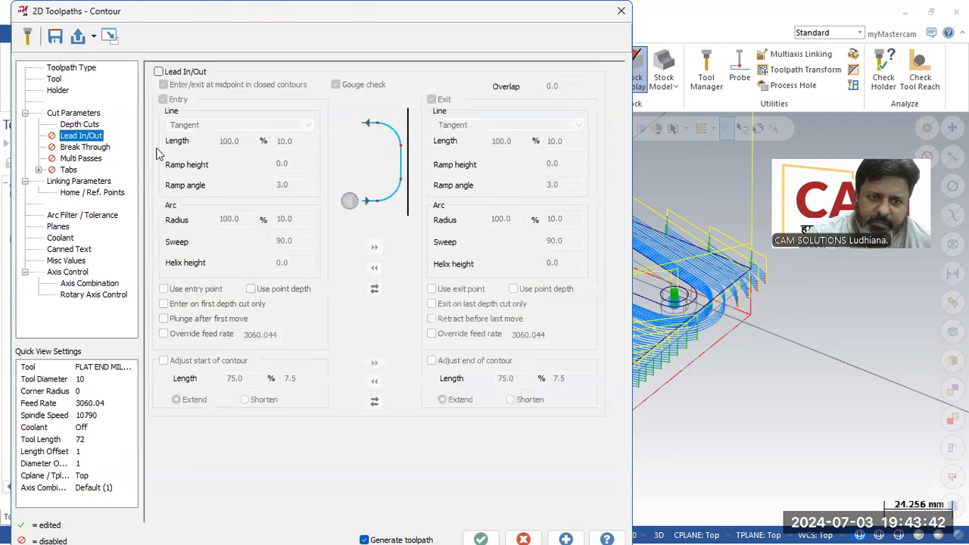
{"action": "left_click", "coordinate": [85, 160]}
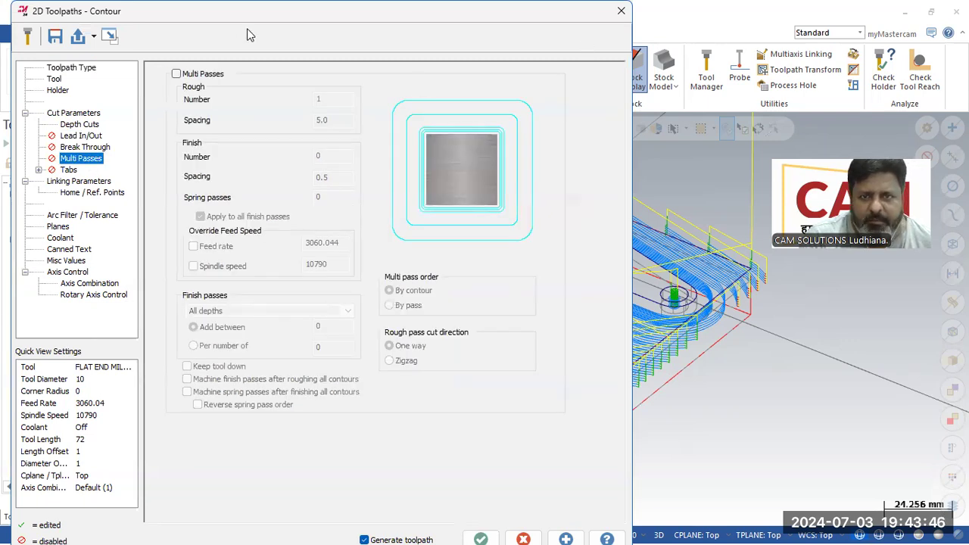
{"action": "left_click_drag", "start_coordinate": [251, 17], "coordinate": [249, 54]}
{"action": "left_click", "coordinate": [619, 50]}
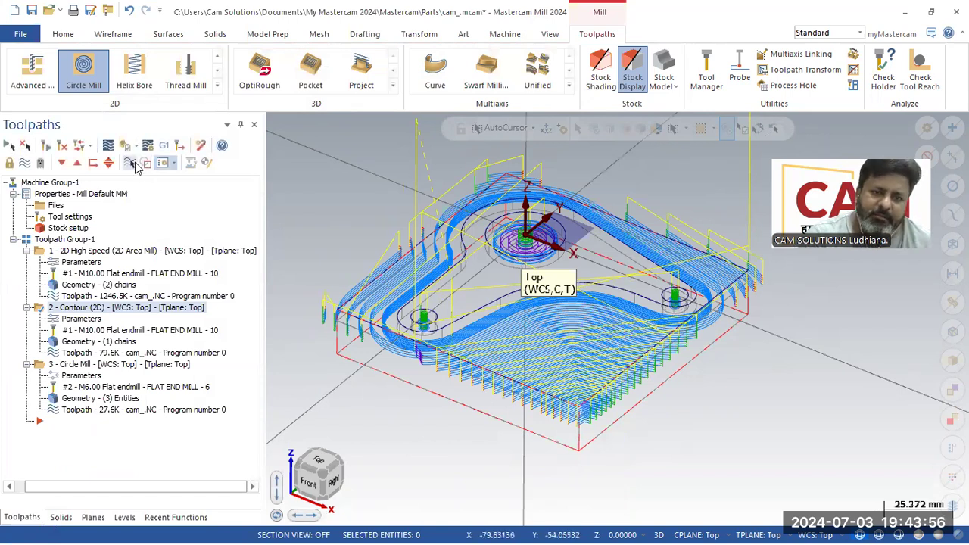
- Display only the selected Contour toolpath, enable its Multi Passes with 2 rough passes at 0.25 spacing, and regenerate it
{"action": "left_click", "coordinate": [131, 162]}
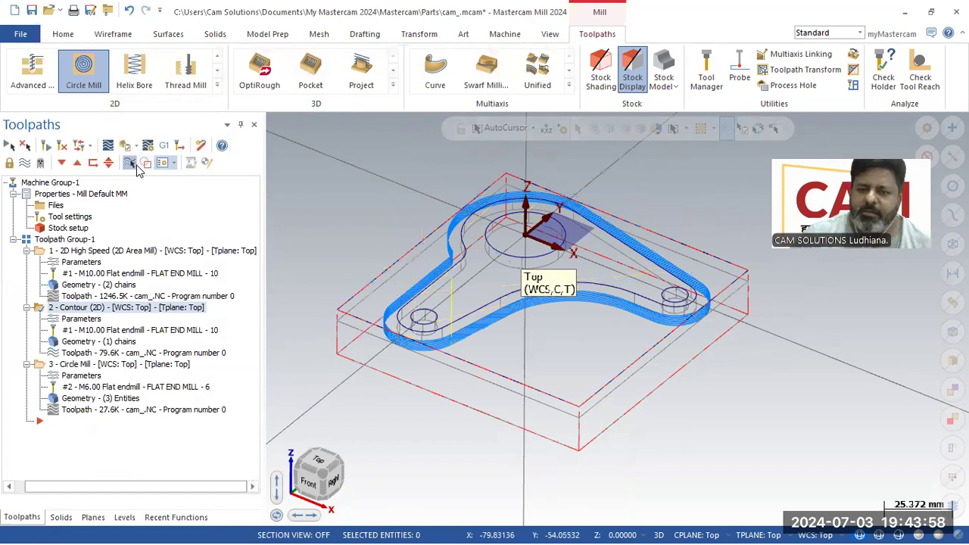
{"action": "left_click", "coordinate": [81, 319]}
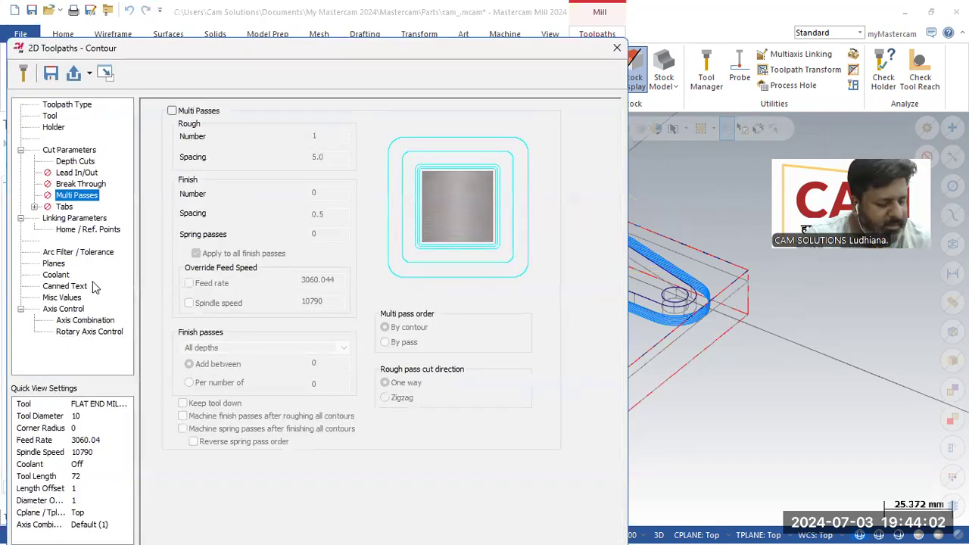
{"action": "left_click", "coordinate": [172, 111]}
{"action": "double_click", "coordinate": [319, 137]}
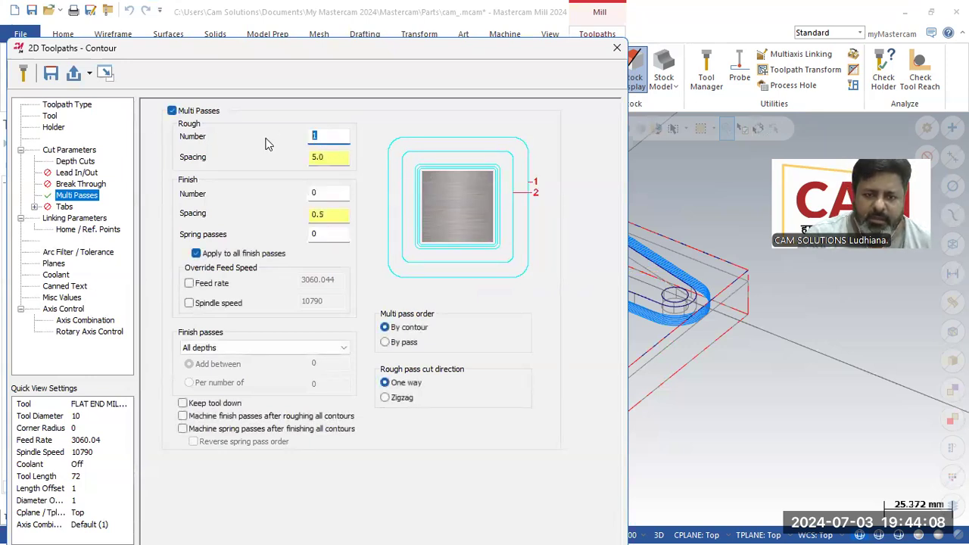
{"action": "key", "text": "Tab"}
{"action": "type", "text": ".2"}
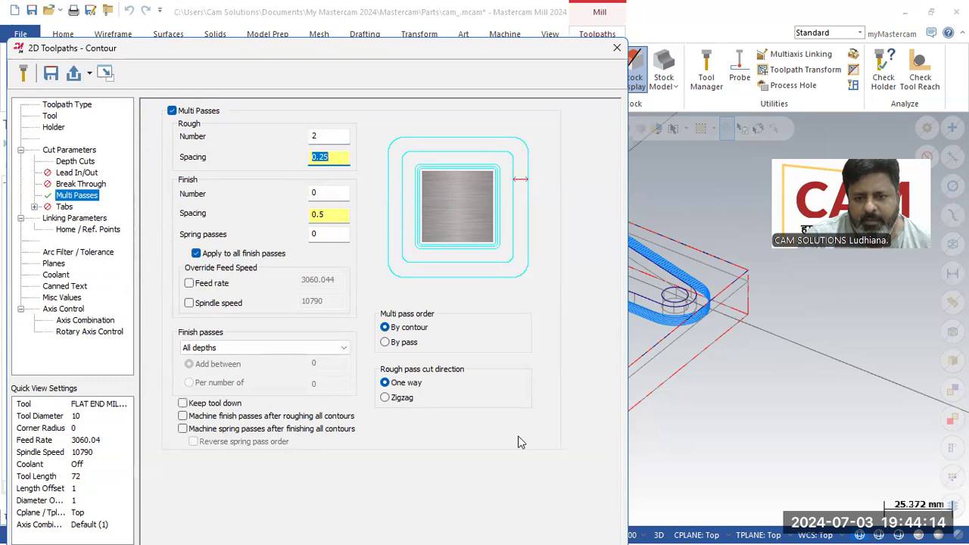
{"action": "left_click_drag", "start_coordinate": [295, 50], "coordinate": [296, 13]}
{"action": "left_click", "coordinate": [476, 538]}
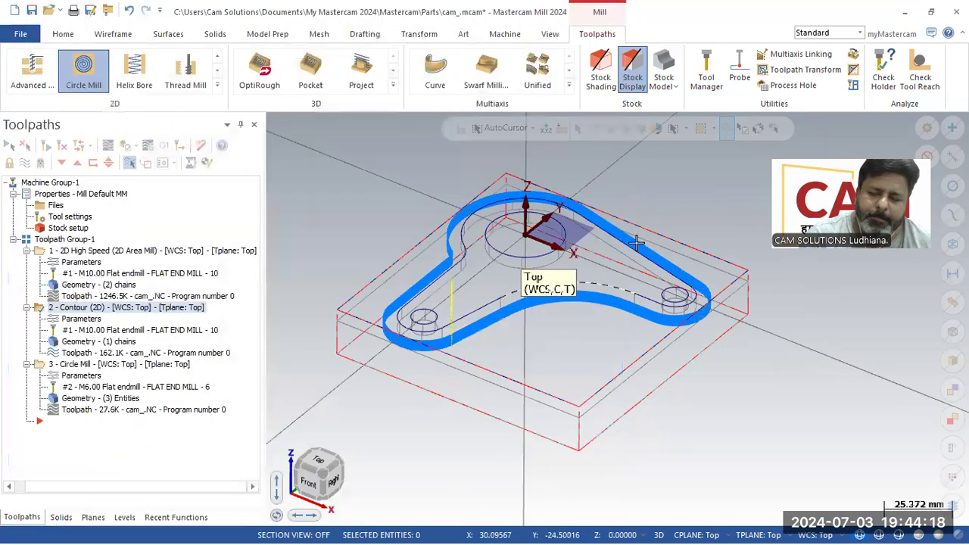
- Examine the regenerated Contour toolpath around the part profile from the Top view
{"action": "right_click", "coordinate": [670, 198]}
{"action": "left_click", "coordinate": [703, 274]}
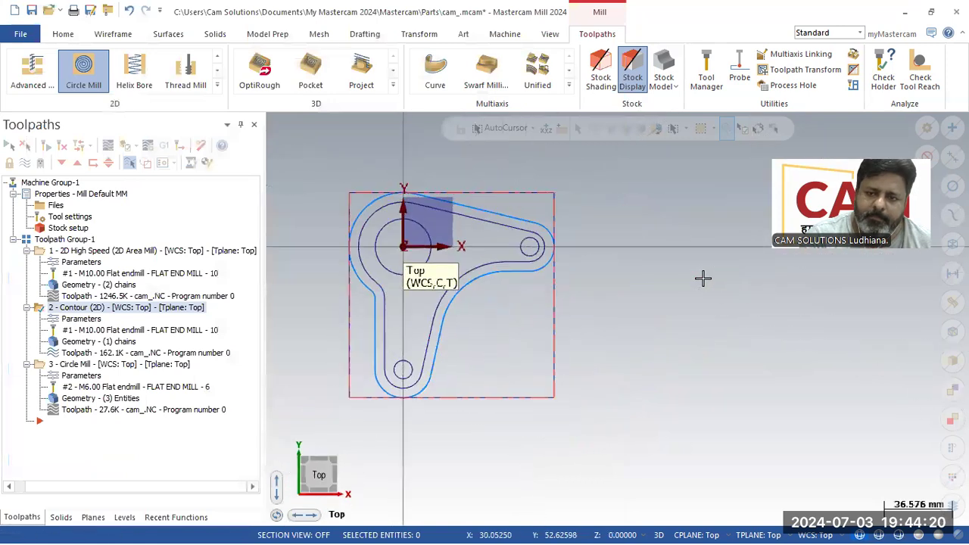
{"action": "scroll", "coordinate": [424, 353], "scroll_direction": "up", "scroll_amount": 10}
{"action": "scroll", "coordinate": [448, 350], "scroll_direction": "up", "scroll_amount": 2}
{"action": "scroll", "coordinate": [474, 347], "scroll_direction": "down", "scroll_amount": 8}
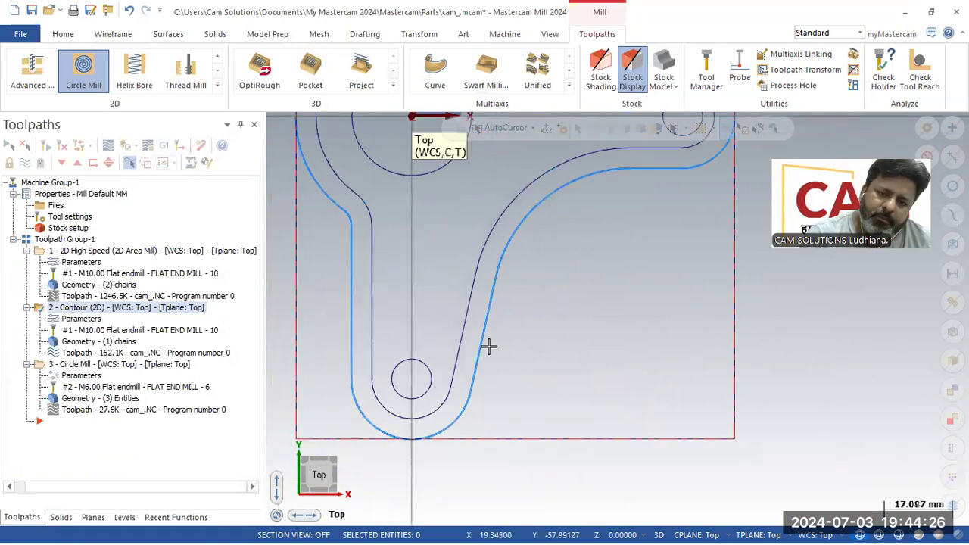
{"action": "scroll", "coordinate": [485, 349], "scroll_direction": "down", "scroll_amount": 2}
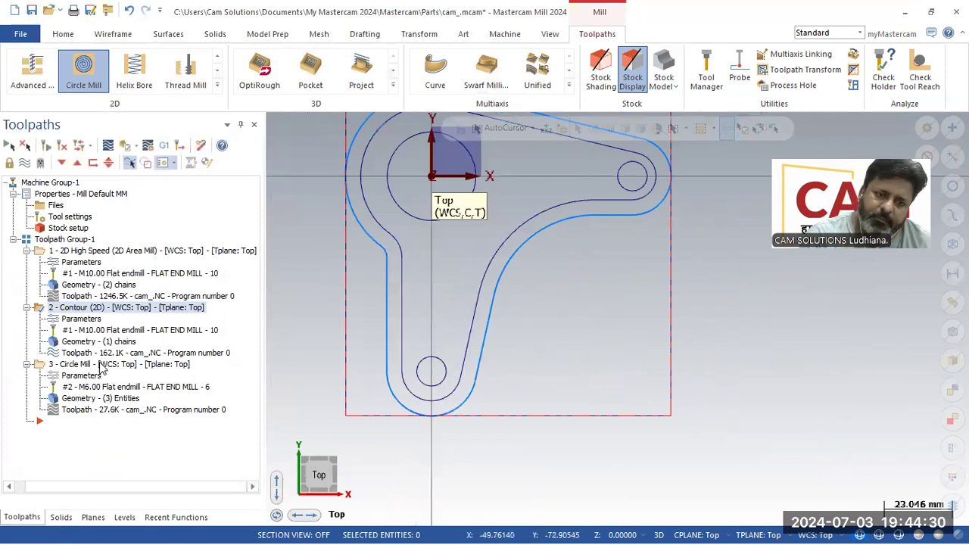
- Set the Contour operation's rough multi passes to 5 with 4.0 spacing and regenerate the toolpath
{"action": "left_click", "coordinate": [79, 319]}
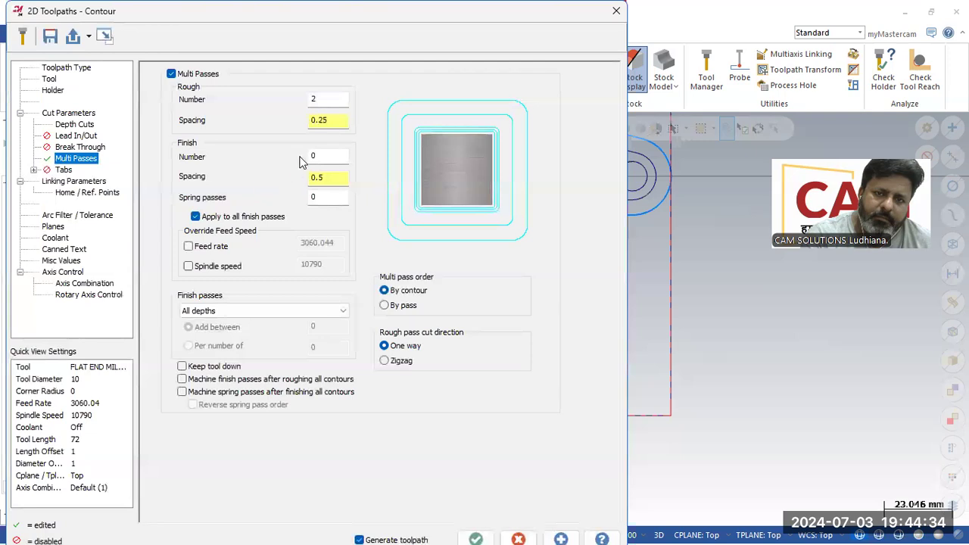
{"action": "left_click", "coordinate": [327, 101]}
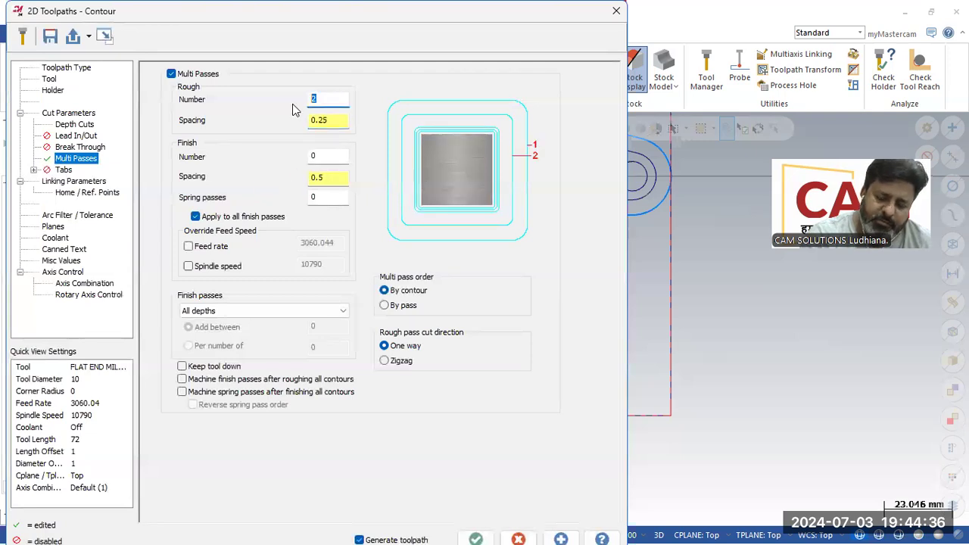
{"action": "type", "text": "5"}
{"action": "key", "text": "Tab"}
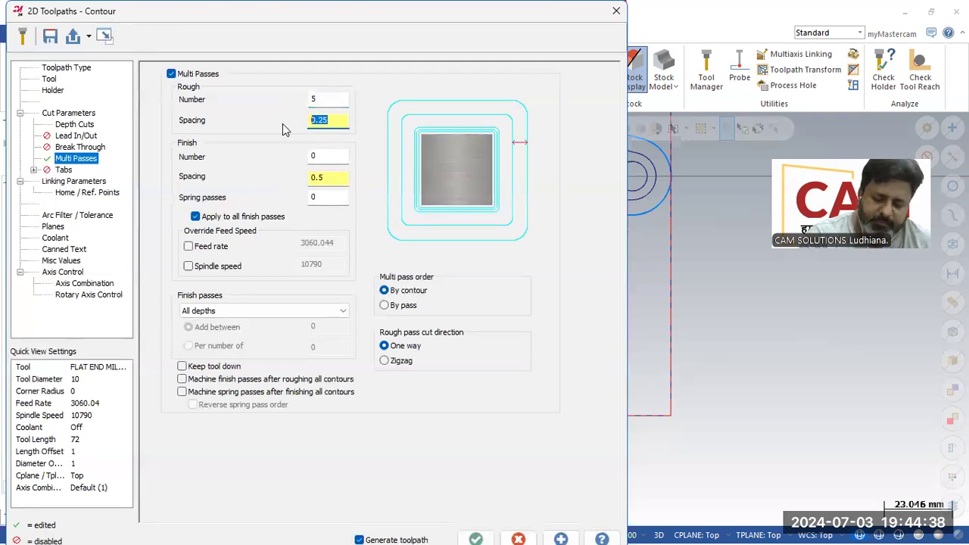
{"action": "type", "text": "4.0"}
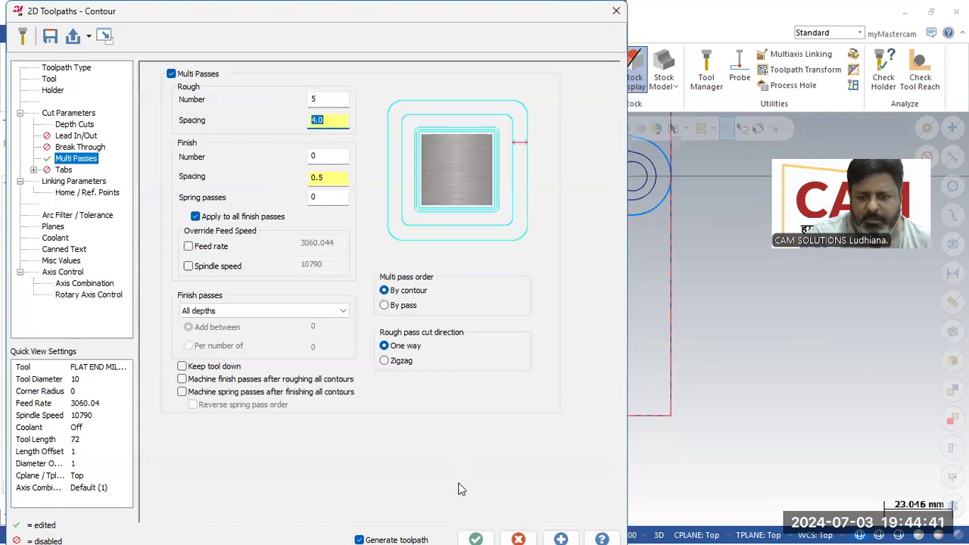
{"action": "left_click", "coordinate": [475, 539]}
- Set the number of rough multi passes in the Contour operation to 12 and regenerate the toolpath
{"action": "scroll", "coordinate": [611, 406], "scroll_direction": "down", "scroll_amount": 1}
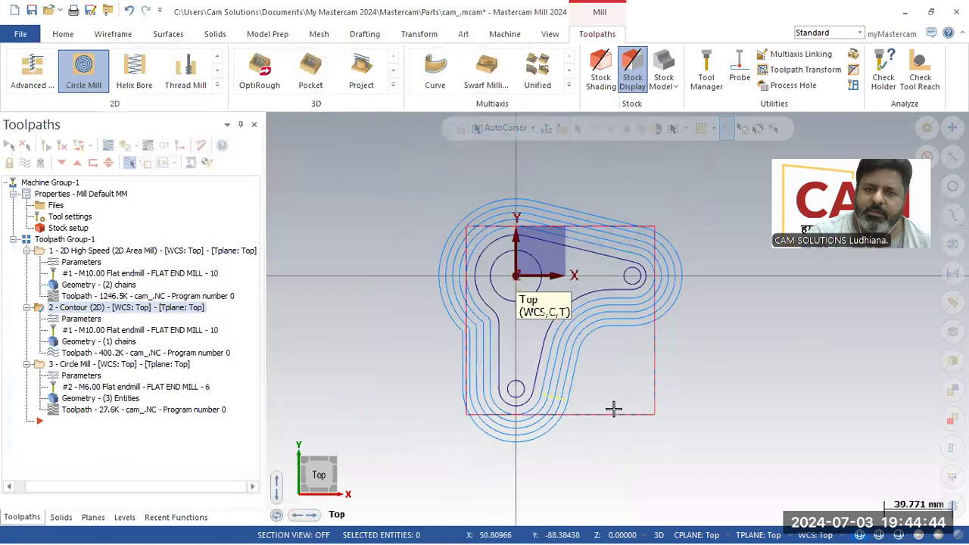
{"action": "scroll", "coordinate": [750, 401], "scroll_direction": "up", "scroll_amount": 2}
{"action": "scroll", "coordinate": [677, 474], "scroll_direction": "up", "scroll_amount": 1}
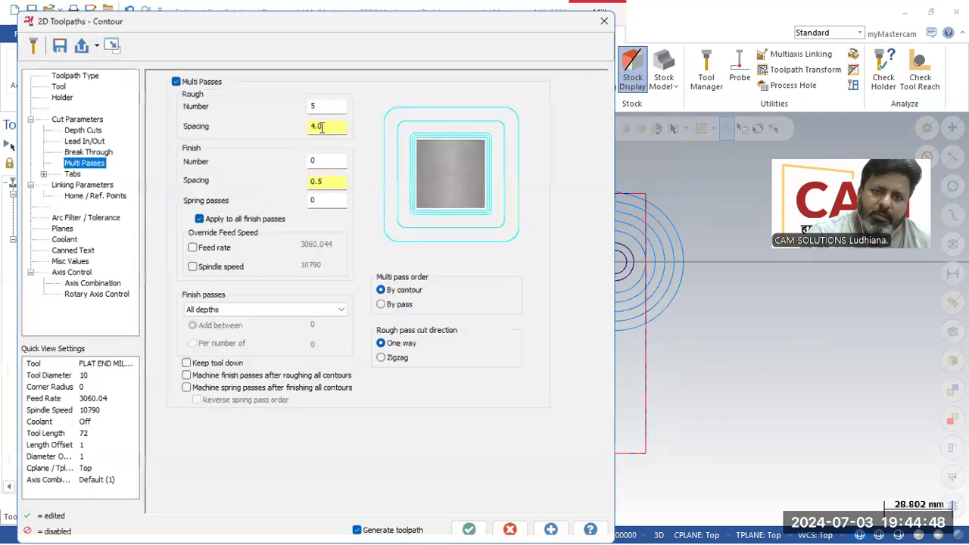
{"action": "key", "text": "Return"}
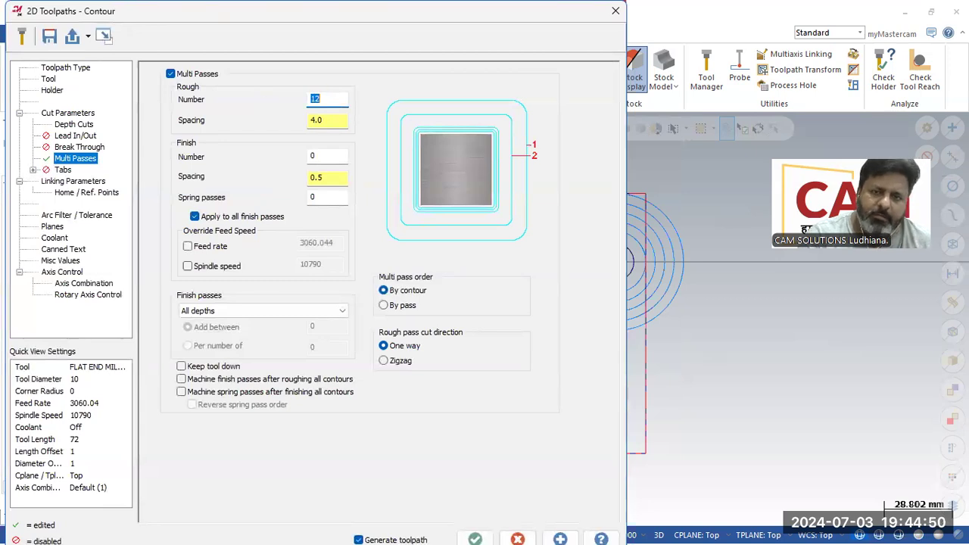
{"action": "left_click", "coordinate": [471, 530]}
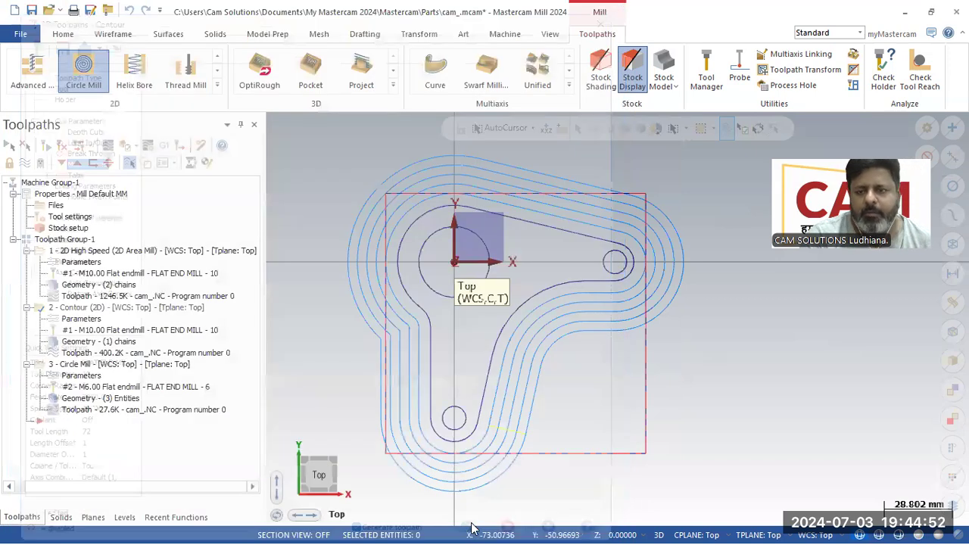
{"action": "scroll", "coordinate": [568, 401], "scroll_direction": "down", "scroll_amount": 2}
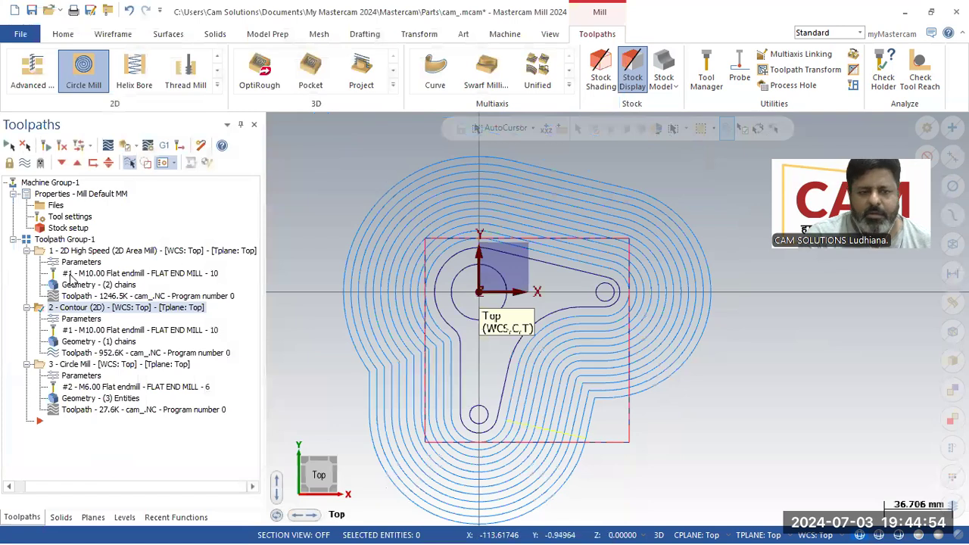
- Set the number of rough multi passes in the Contour operation to 15 and regenerate the toolpath
{"action": "left_click", "coordinate": [84, 320]}
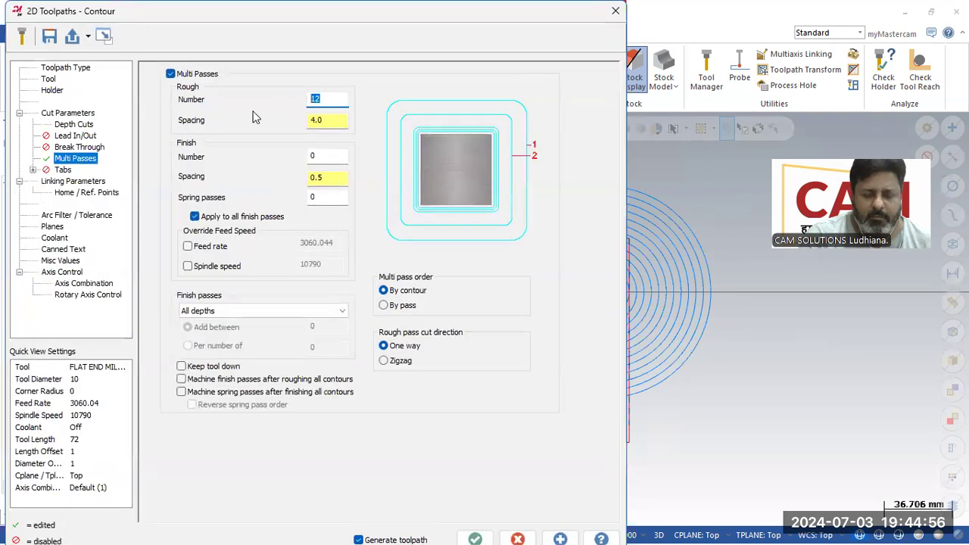
{"action": "double_click", "coordinate": [318, 99]}
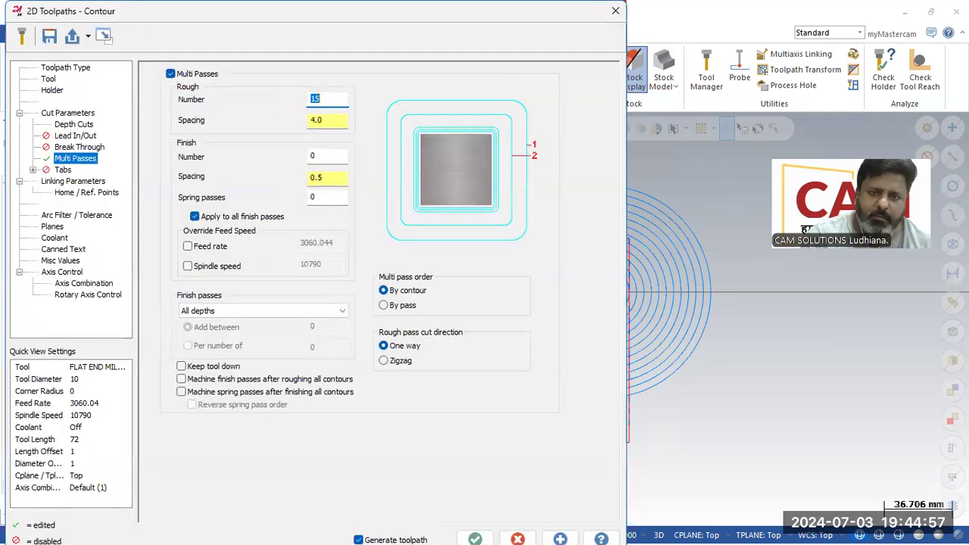
{"action": "left_click", "coordinate": [475, 537]}
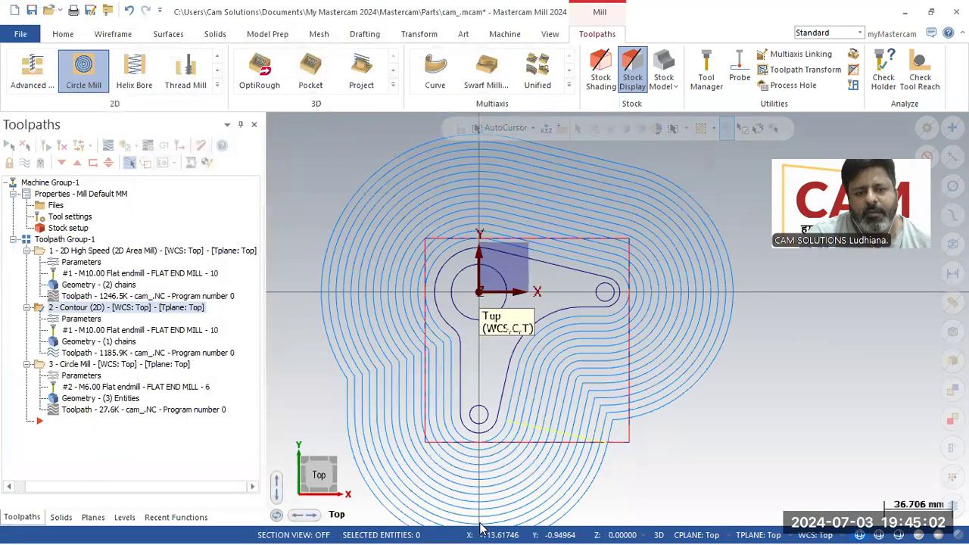
- Set the Contour operation's rough multi passes to 2 with 0.25 spacing and regenerate the toolpath
{"action": "left_click", "coordinate": [79, 319]}
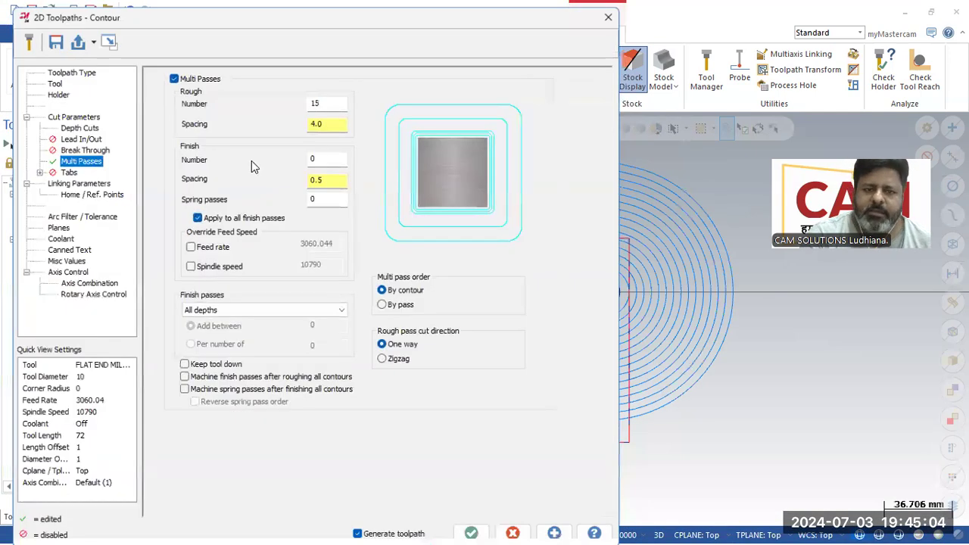
{"action": "double_click", "coordinate": [333, 99]}
{"action": "type", "text": "1"}
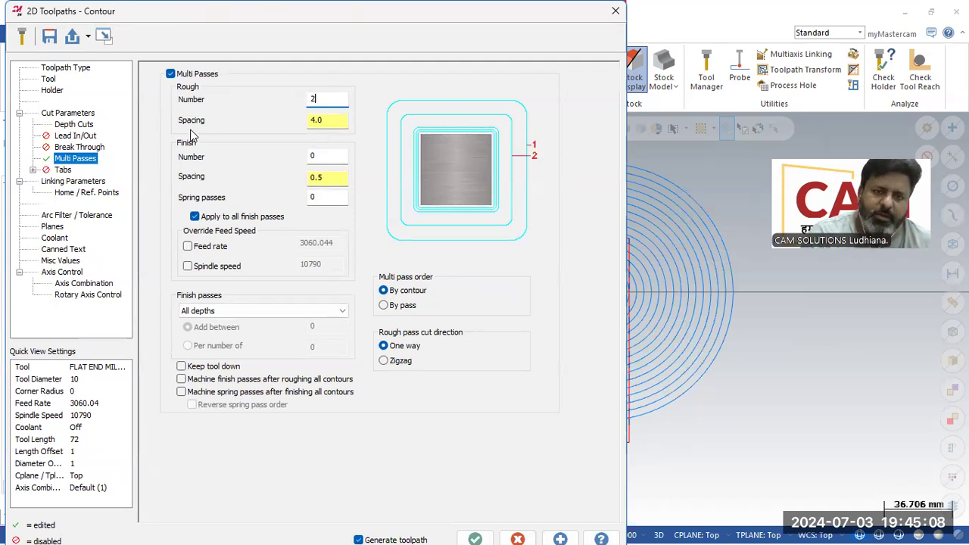
{"action": "key", "text": "Tab"}
{"action": "type", "text": ".25"}
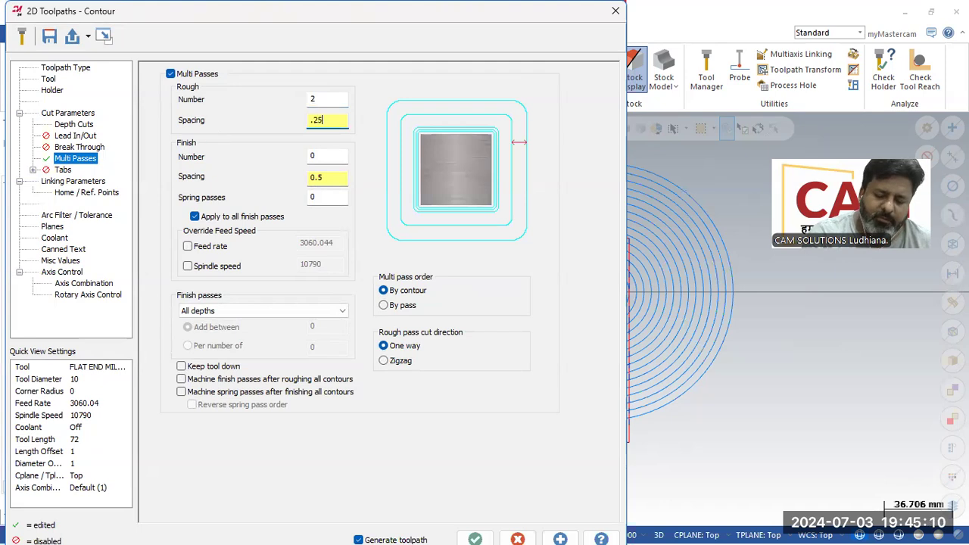
{"action": "left_click", "coordinate": [474, 536]}
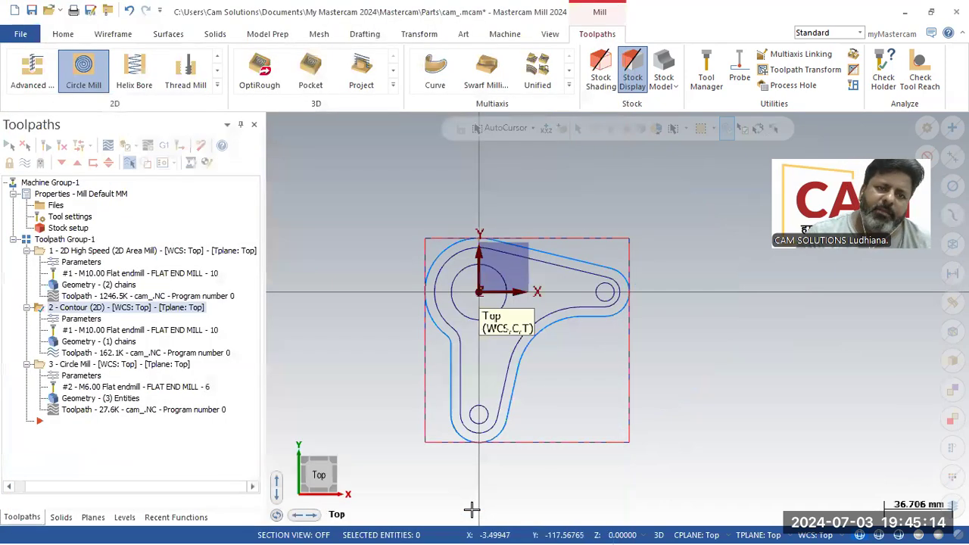
- Browse the available 2D toolpath types and view the Contour toolpath in the Isometric view
{"action": "left_click", "coordinate": [217, 86]}
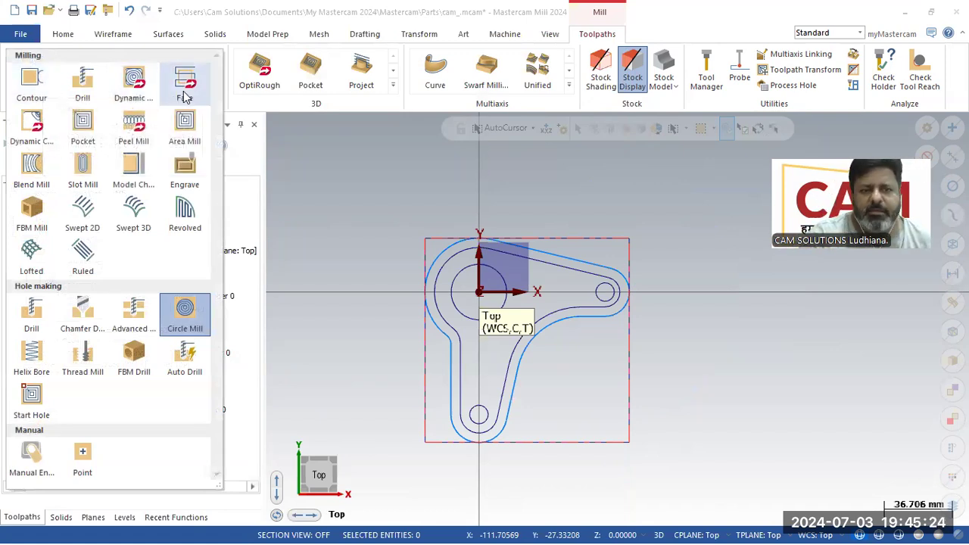
{"action": "left_click", "coordinate": [371, 268]}
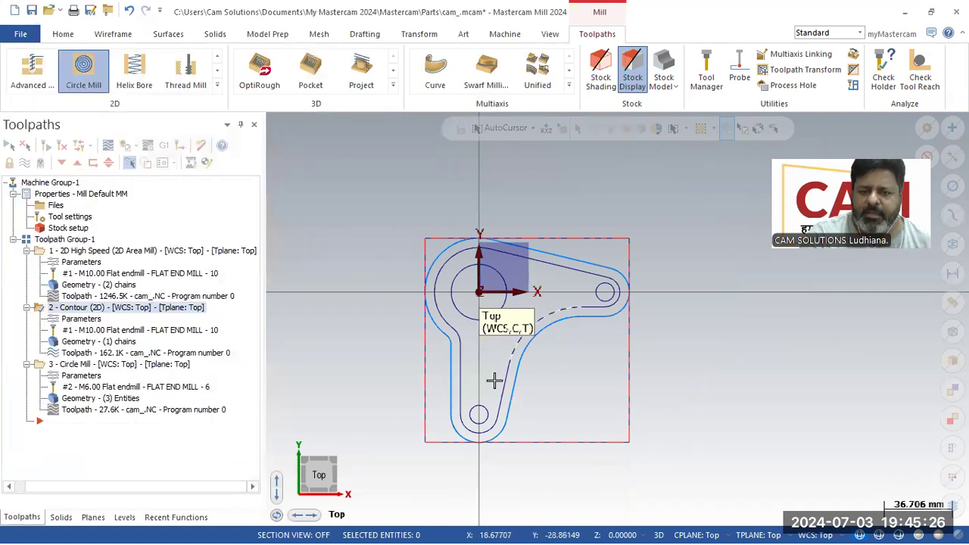
{"action": "right_click", "coordinate": [372, 359]}
{"action": "left_click", "coordinate": [427, 180]}
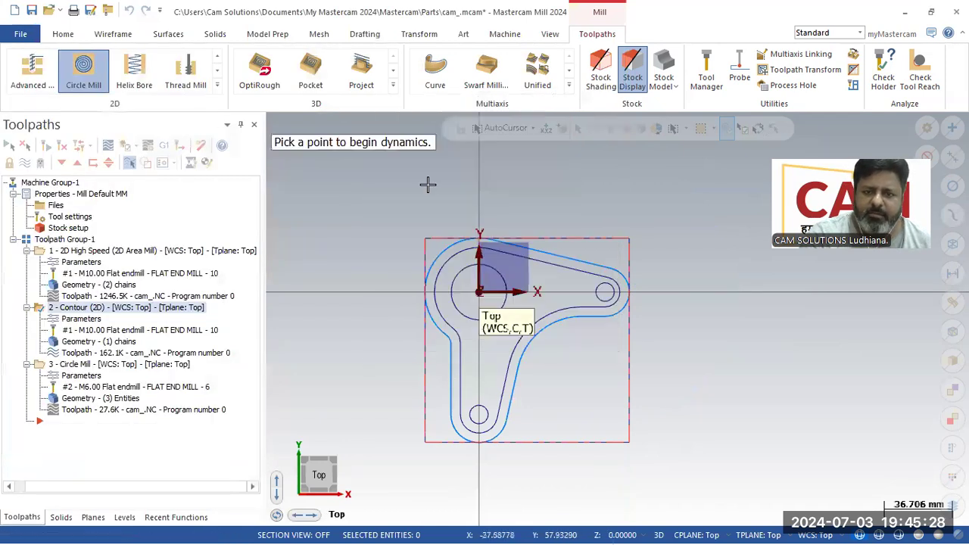
{"action": "right_click", "coordinate": [403, 299]}
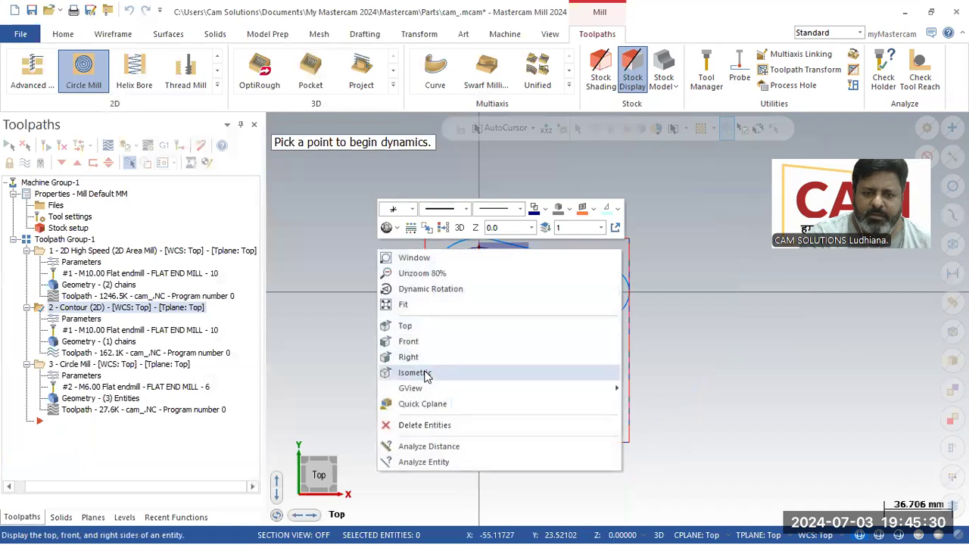
{"action": "left_click", "coordinate": [423, 373]}
{"action": "scroll", "coordinate": [383, 409], "scroll_direction": "up", "scroll_amount": 1}
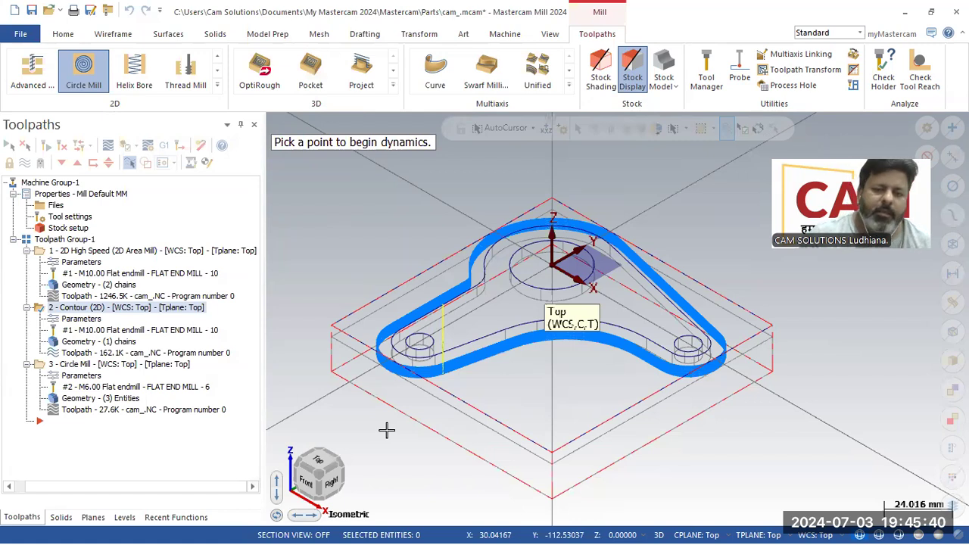
- Check the Contour toolpath in the Top view and return to the Isometric view
{"action": "right_click", "coordinate": [397, 234]}
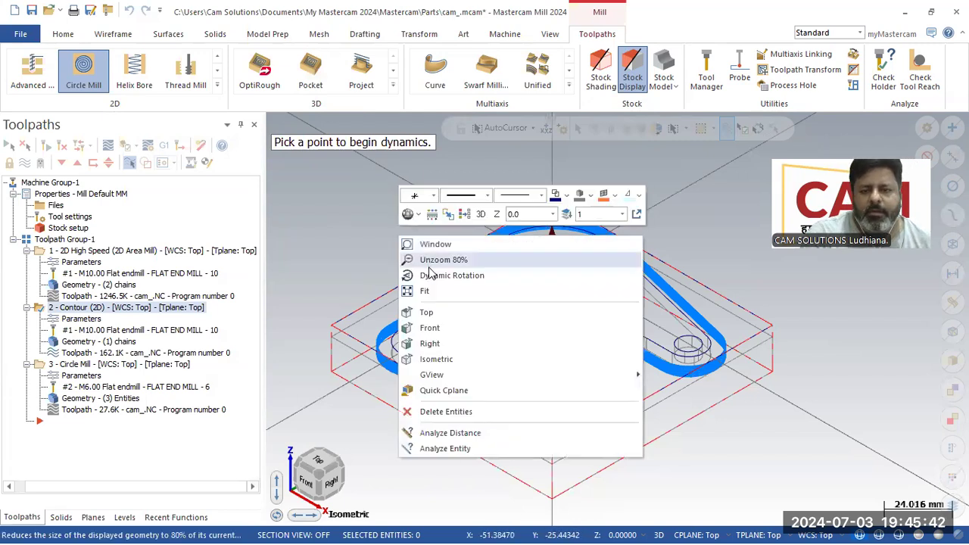
{"action": "left_click", "coordinate": [430, 311]}
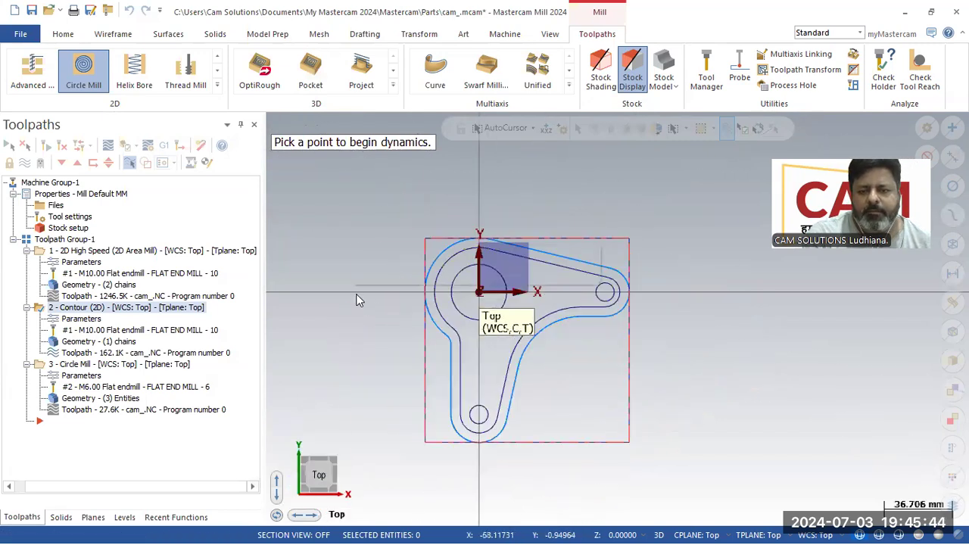
{"action": "right_click", "coordinate": [359, 294]}
{"action": "left_click", "coordinate": [409, 418]}
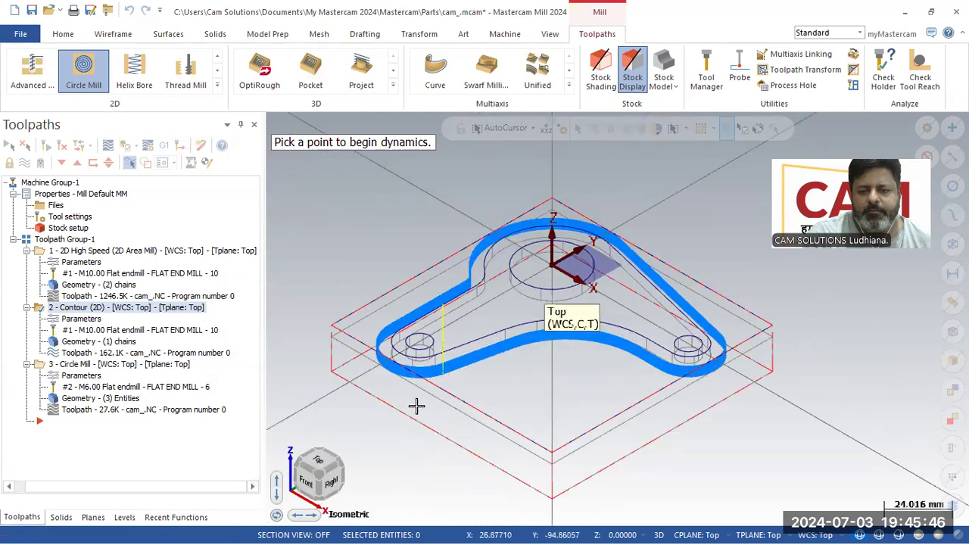
- Switch to the PDF drawing and examine the part's section A-A and plan dimensions beside the model
{"action": "mouse_move", "coordinate": [574, 528]}
{"action": "left_click", "coordinate": [653, 528]}
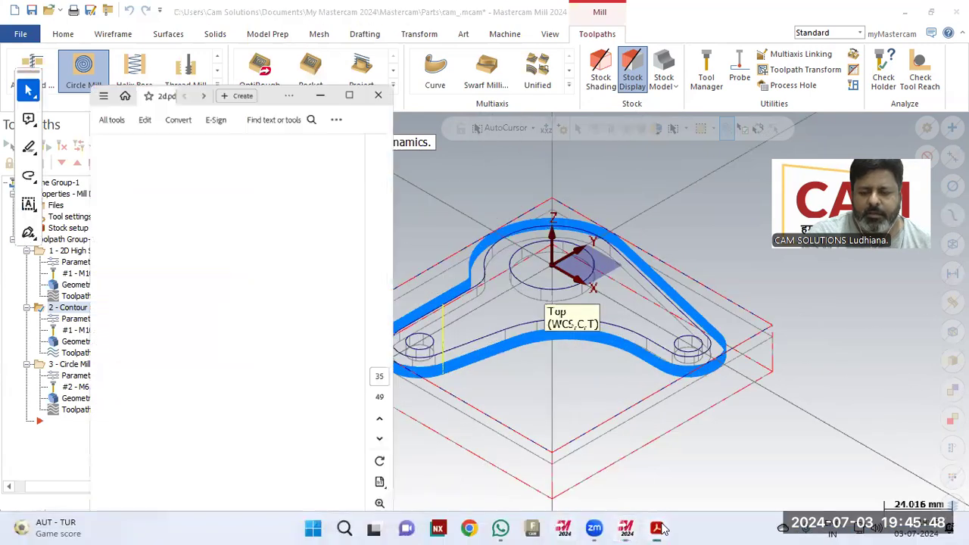
{"action": "scroll", "coordinate": [241, 368], "scroll_direction": "down", "scroll_amount": 1}
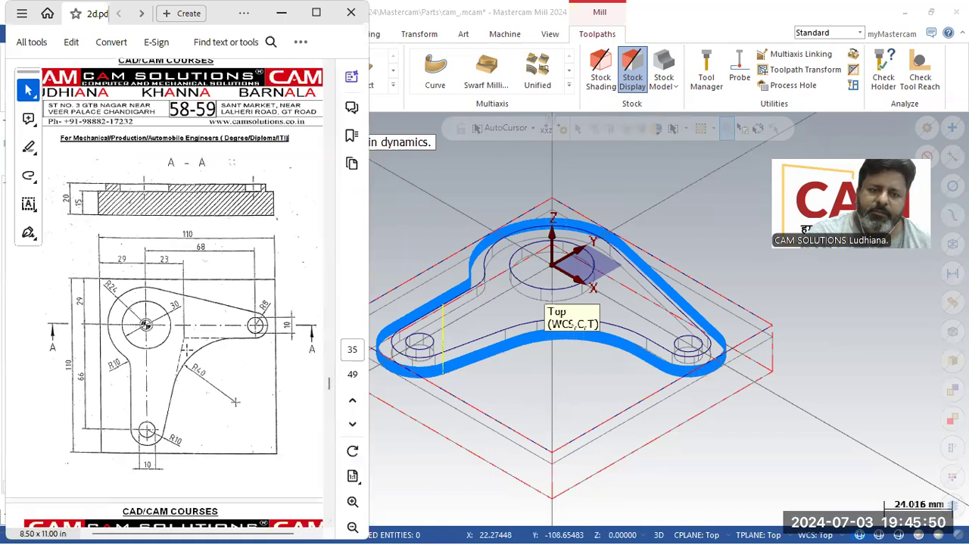
{"action": "scroll", "coordinate": [688, 302], "scroll_direction": "down", "scroll_amount": 3}
{"action": "scroll", "coordinate": [566, 333], "scroll_direction": "up", "scroll_amount": 1}
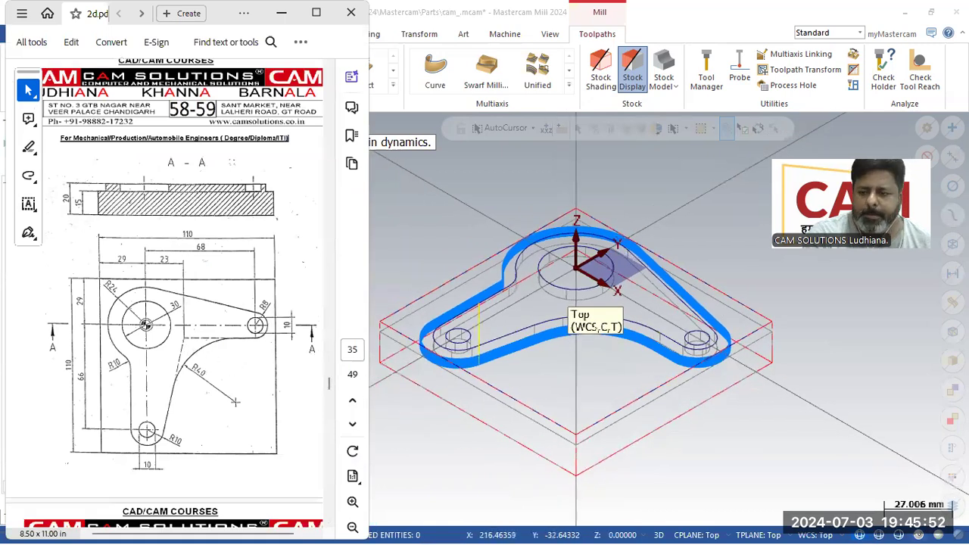
- Shade the part and apply the Material appearance to the solid
{"action": "left_click", "coordinate": [918, 534]}
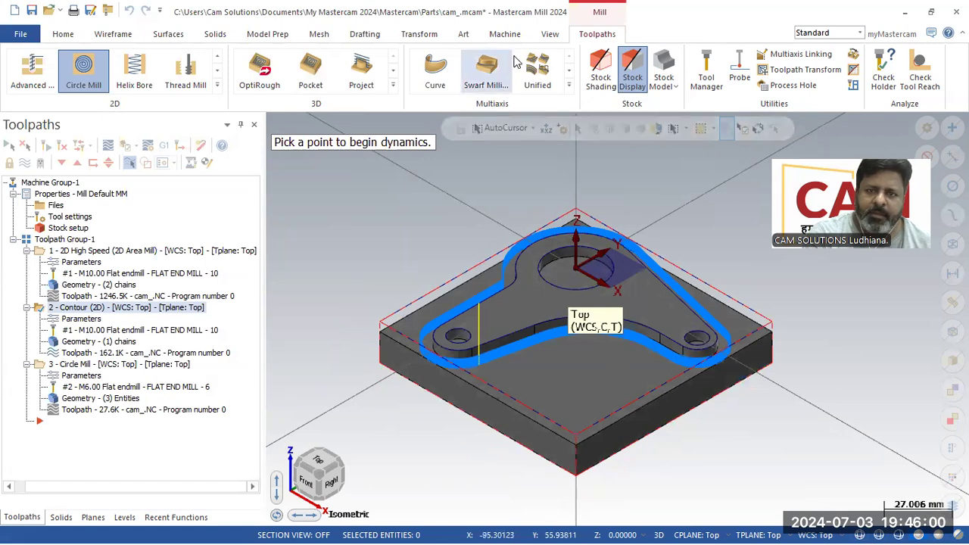
{"action": "left_click", "coordinate": [549, 35]}
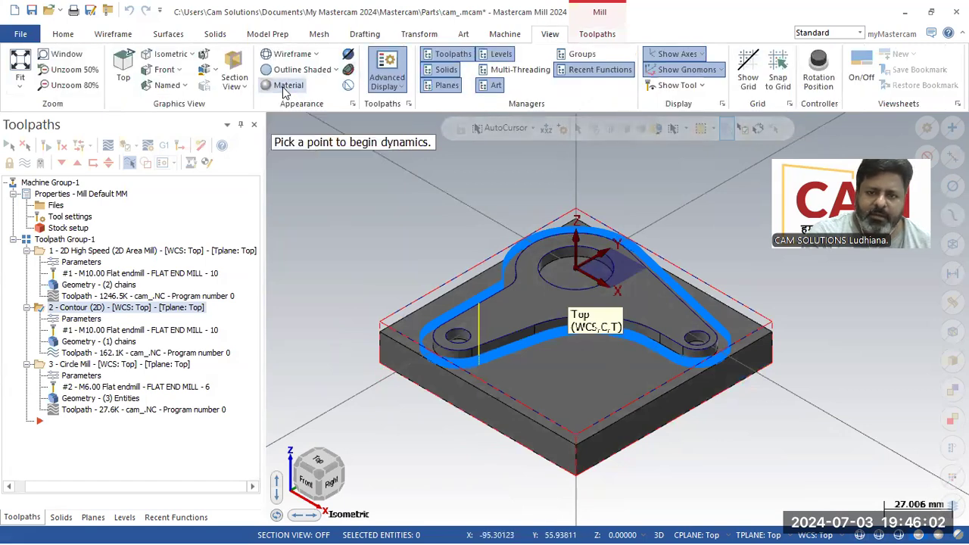
{"action": "scroll", "coordinate": [744, 437], "scroll_direction": "up", "scroll_amount": 2}
{"action": "mouse_move", "coordinate": [751, 387]}
{"action": "middle_mouse_down"}
{"action": "mouse_move", "coordinate": [803, 378]}
{"action": "mouse_move", "coordinate": [768, 409]}
{"action": "mouse_move", "coordinate": [768, 444]}
{"action": "mouse_move", "coordinate": [745, 407]}
{"action": "middle_mouse_up"}
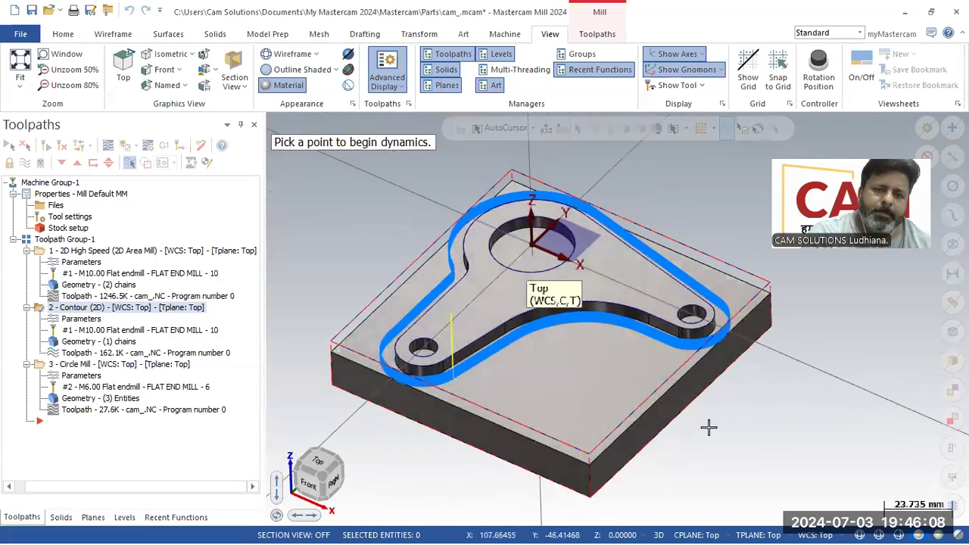
{"action": "middle_click_drag", "start_coordinate": [748, 477], "coordinate": [754, 436]}
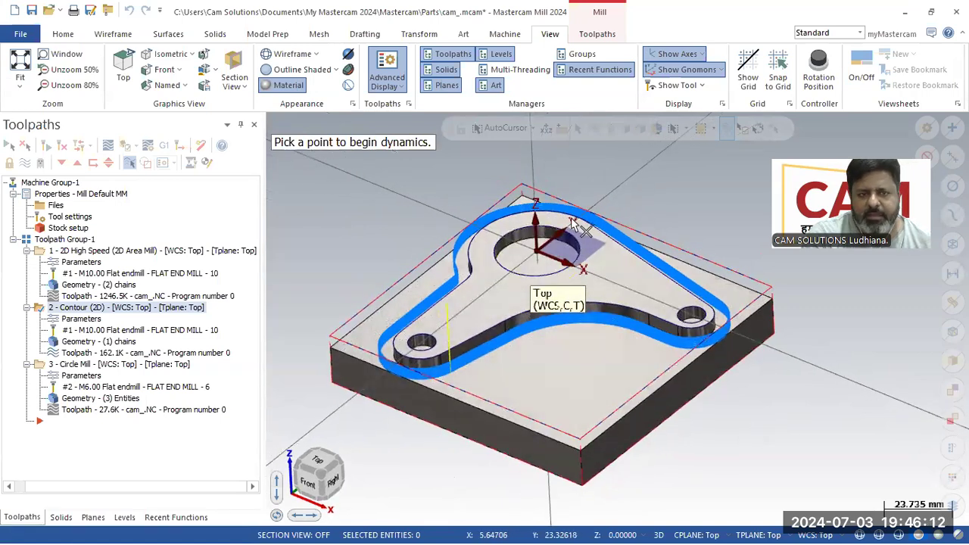
- Turn on Section View for the shaded part, checking the display types it cuts and consulting the PDF drawing
{"action": "left_click", "coordinate": [234, 69]}
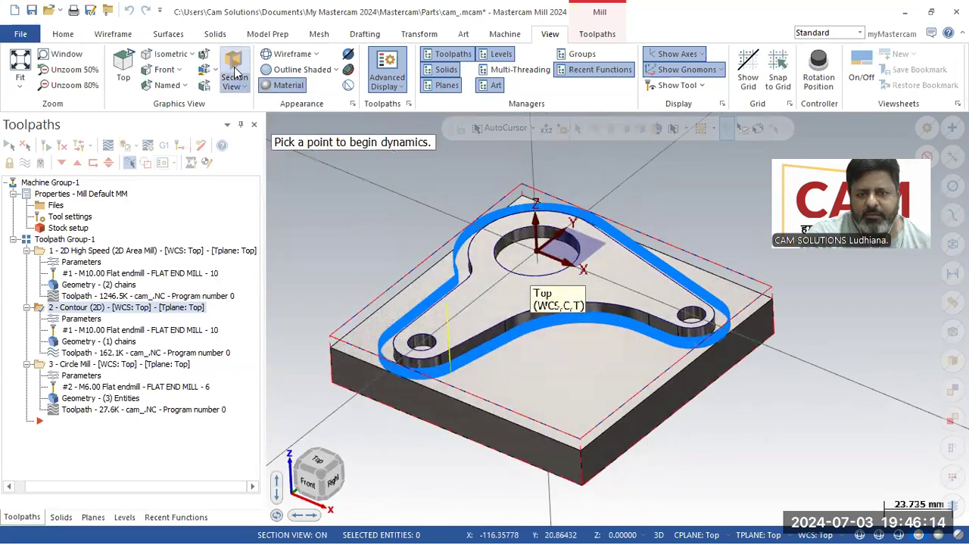
{"action": "left_click", "coordinate": [244, 87]}
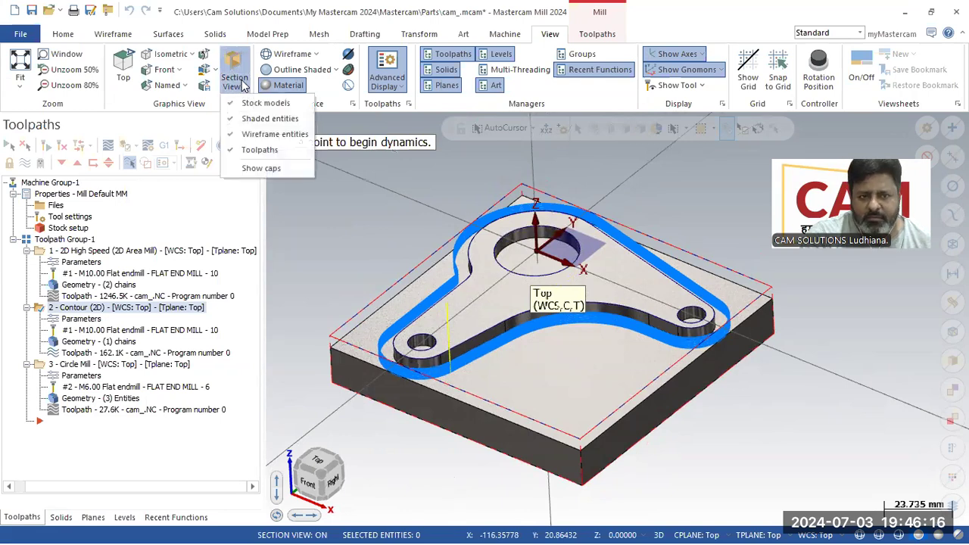
{"action": "left_click", "coordinate": [215, 34]}
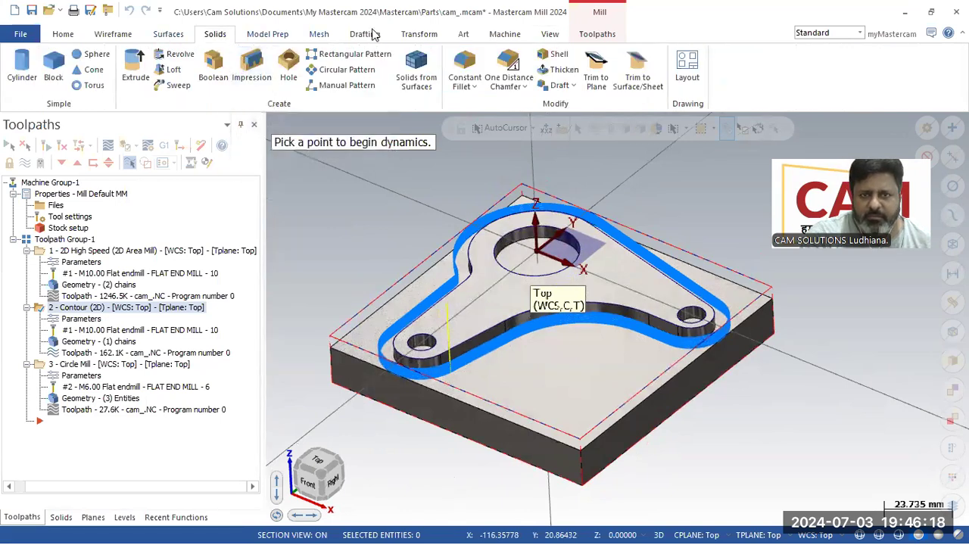
{"action": "mouse_move", "coordinate": [461, 543]}
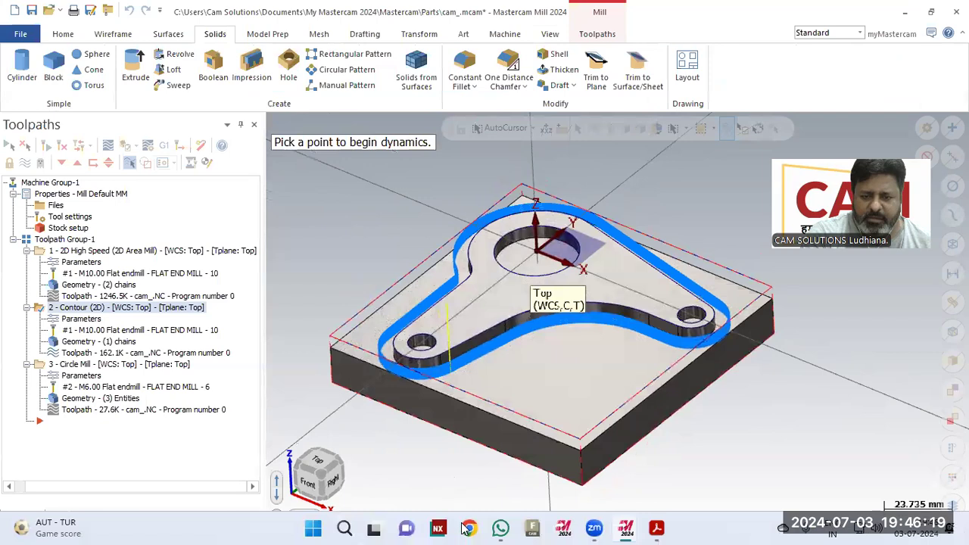
{"action": "left_click", "coordinate": [657, 528]}
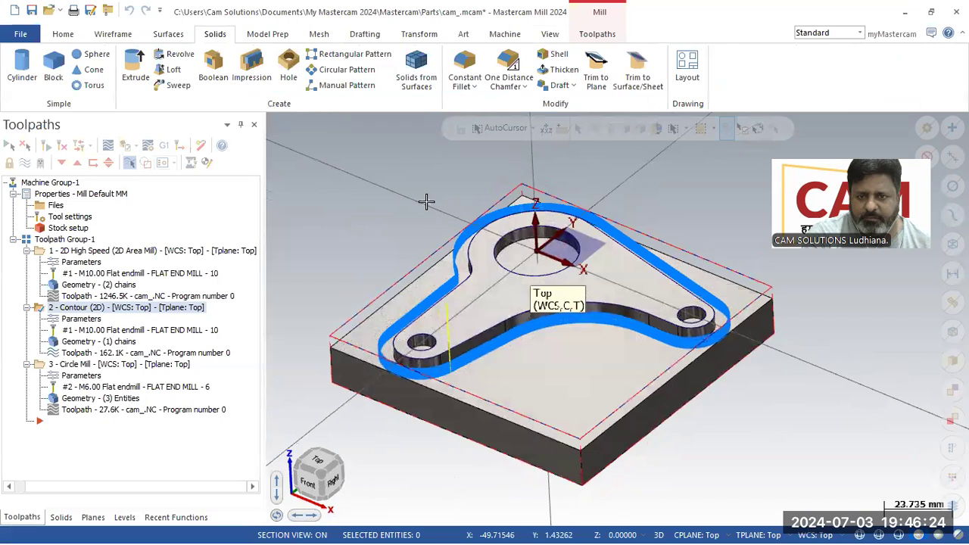
{"action": "left_click", "coordinate": [459, 250]}
{"action": "middle_click_drag", "start_coordinate": [425, 201], "coordinate": [427, 202]}
{"action": "mouse_move", "coordinate": [459, 236]}
{"action": "middle_mouse_down"}
{"action": "mouse_move", "coordinate": [468, 228]}
{"action": "mouse_move", "coordinate": [459, 239]}
{"action": "middle_mouse_up"}
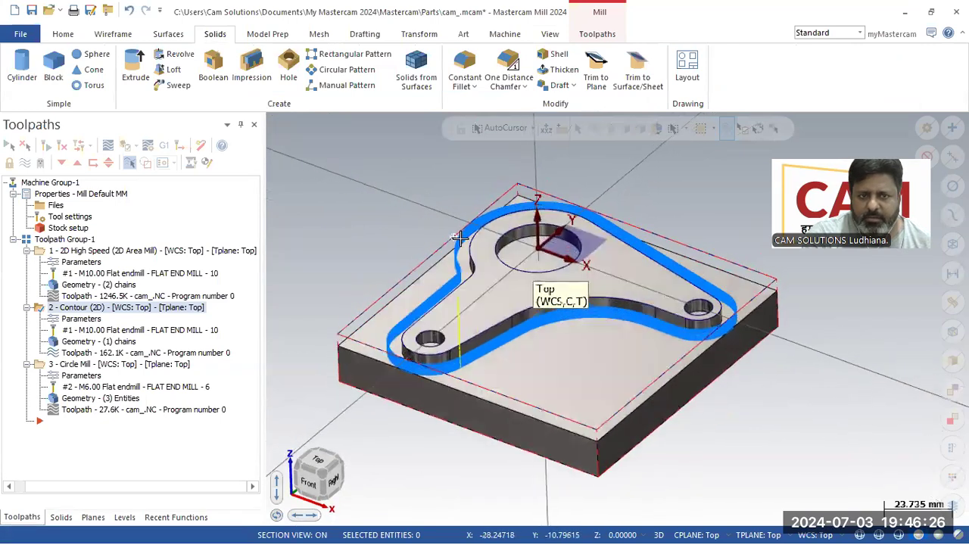
{"action": "left_click", "coordinate": [547, 37]}
{"action": "left_click", "coordinate": [227, 72]}
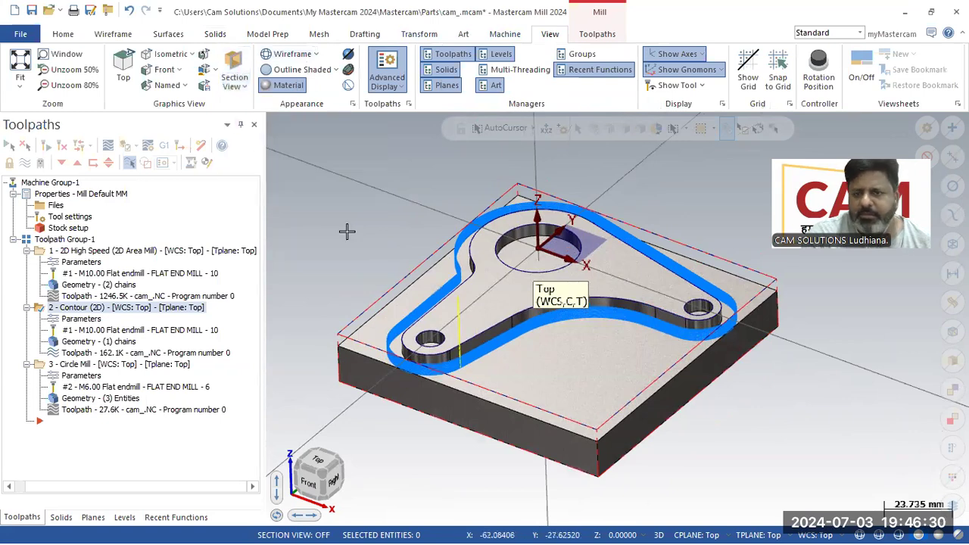
{"action": "left_click", "coordinate": [230, 74]}
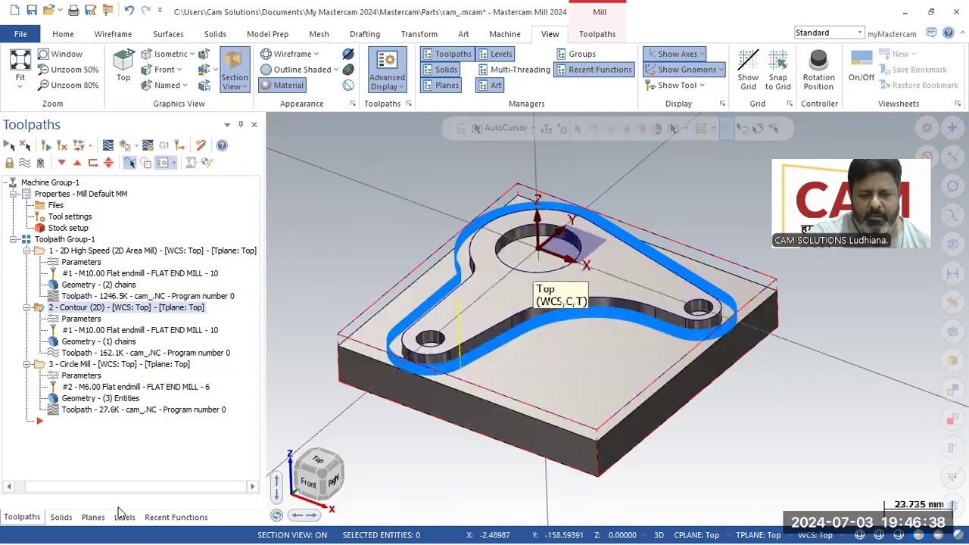
- Preview the part sectioned at the Front plane and at the Top plane, clearing each section after viewing
{"action": "left_click", "coordinate": [92, 518]}
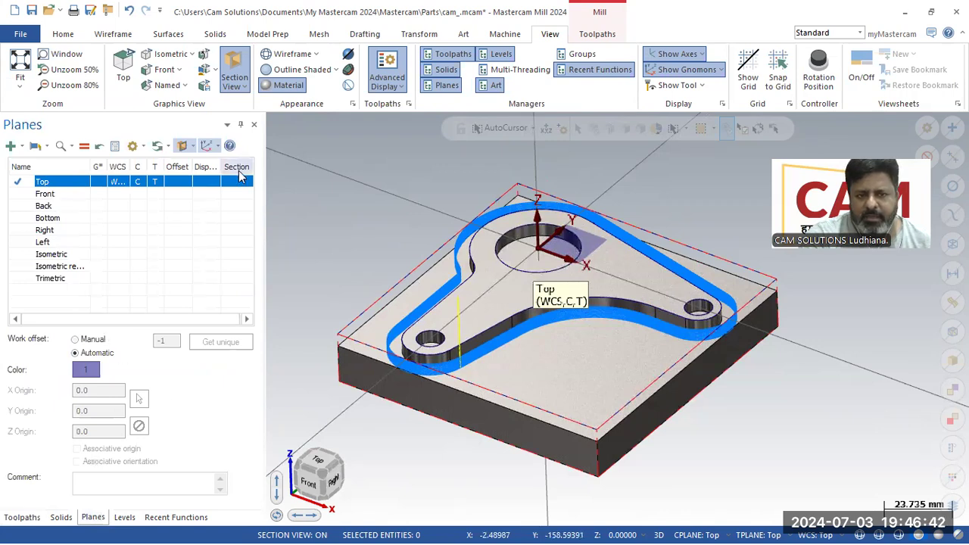
{"action": "left_click", "coordinate": [243, 196]}
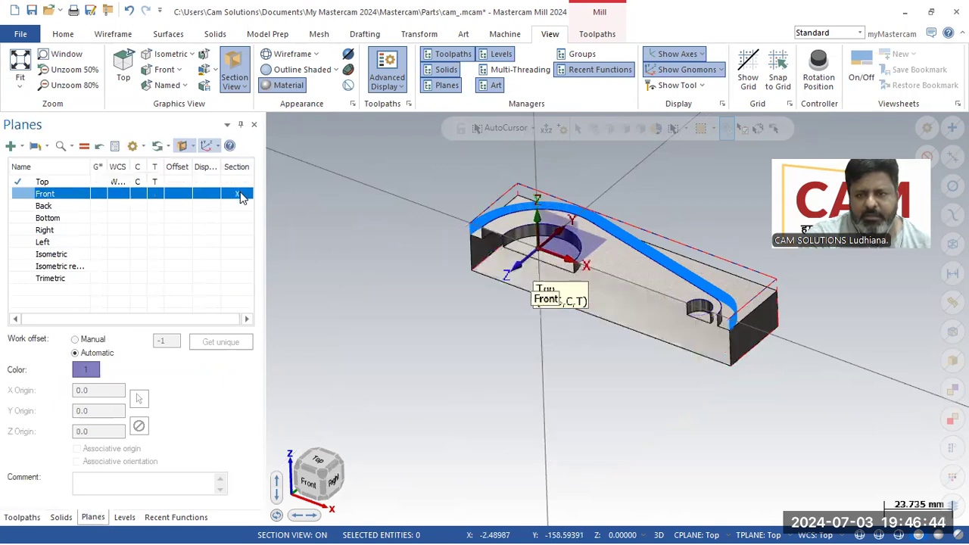
{"action": "left_click", "coordinate": [243, 195]}
{"action": "left_click", "coordinate": [239, 183]}
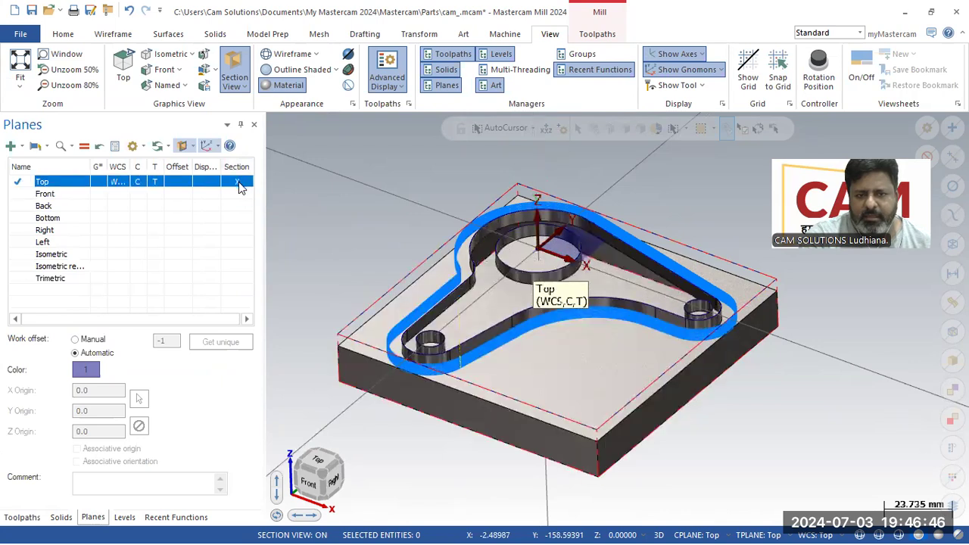
{"action": "left_click", "coordinate": [239, 186]}
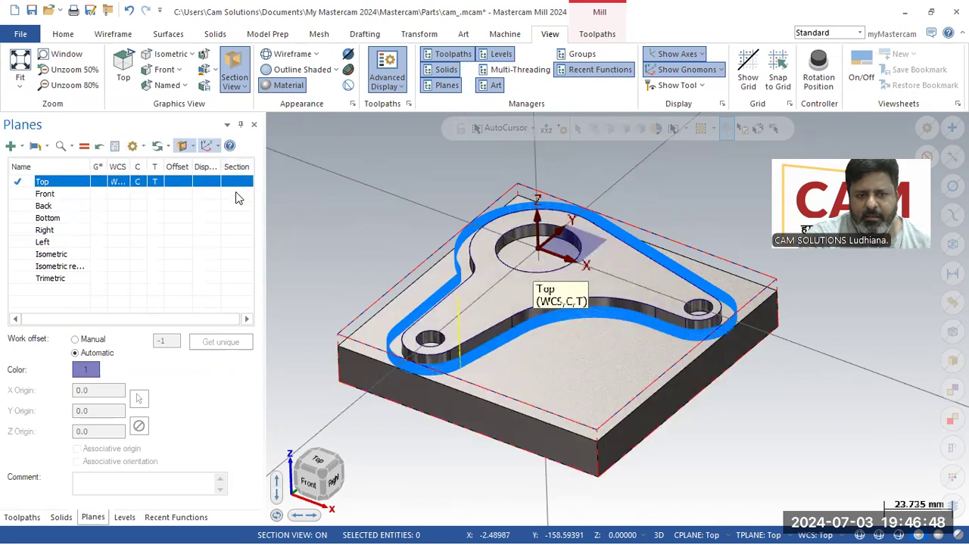
{"action": "left_click", "coordinate": [237, 194]}
{"action": "left_click", "coordinate": [238, 194]}
- Section the part along the Back plane and enable Show caps for the section view
{"action": "left_click", "coordinate": [237, 207]}
{"action": "middle_click_drag", "start_coordinate": [560, 284], "coordinate": [352, 290]}
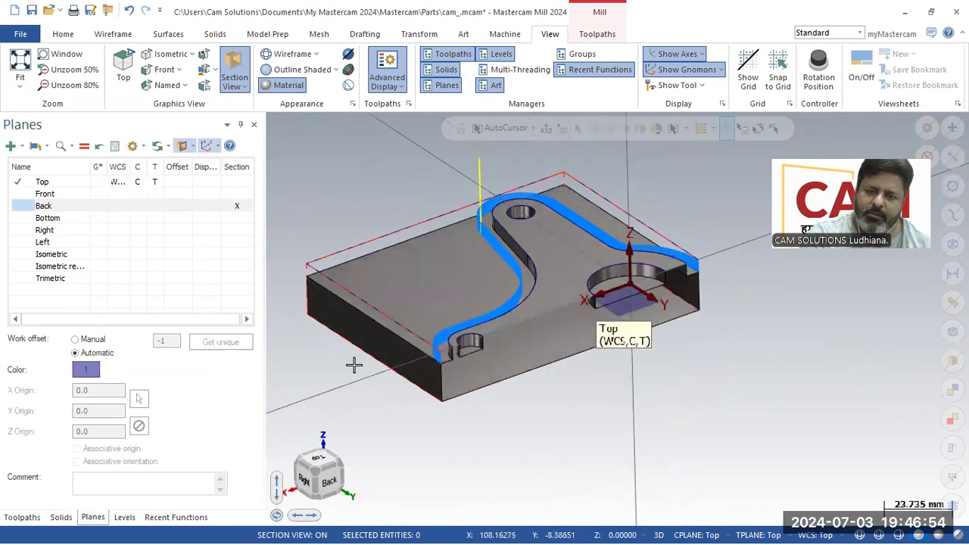
{"action": "left_click", "coordinate": [242, 90]}
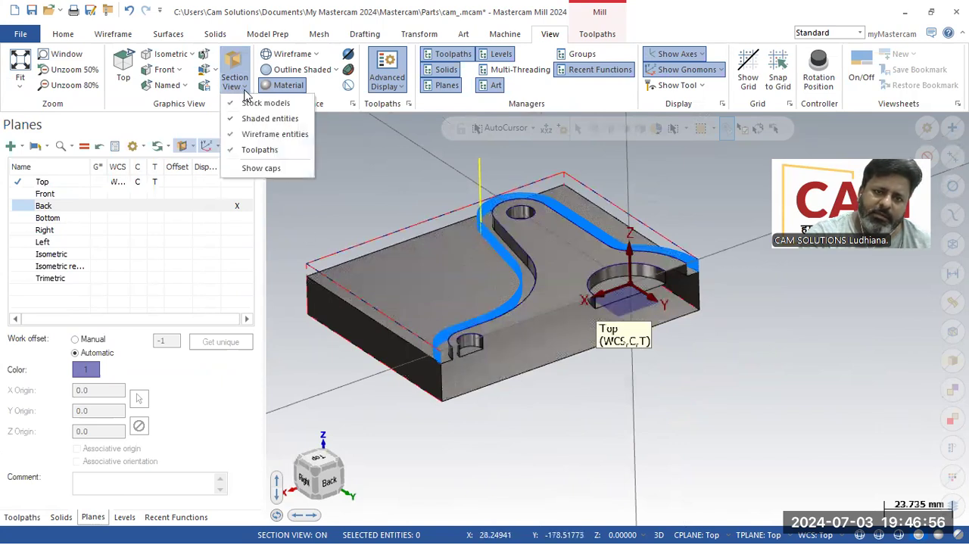
{"action": "middle_click_drag", "start_coordinate": [647, 368], "coordinate": [394, 248]}
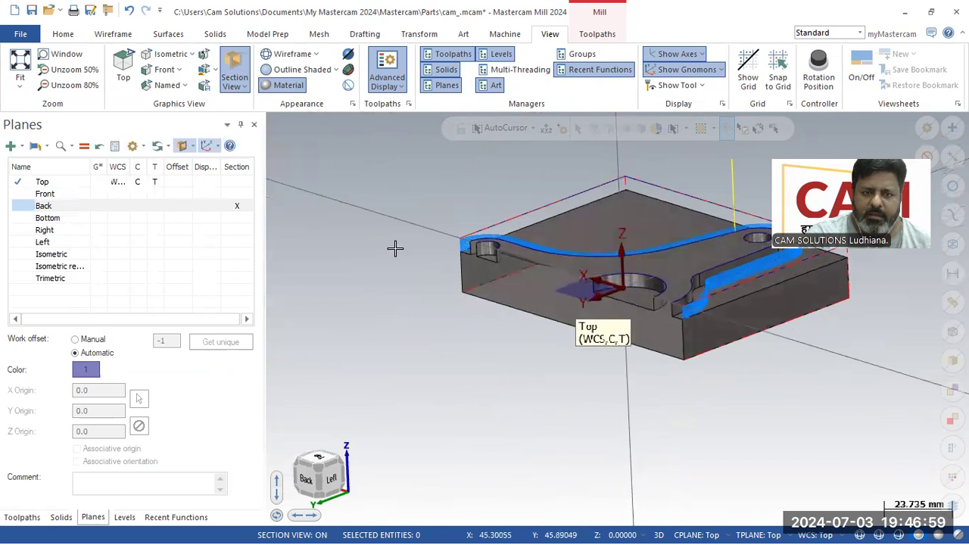
{"action": "left_click", "coordinate": [239, 87]}
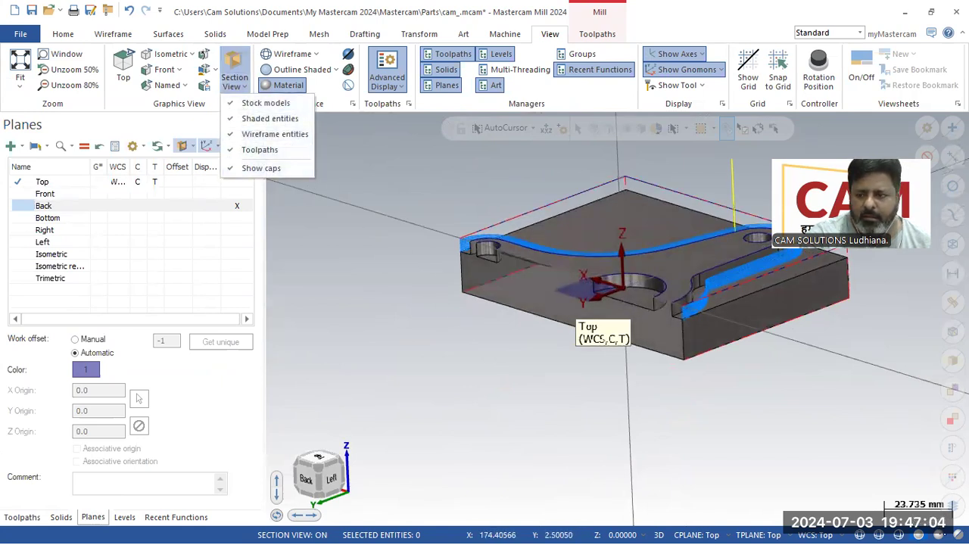
- Try other shading displays on the part sectioned at the Back plane and inspect the cut face
{"action": "left_click", "coordinate": [349, 54]}
{"action": "left_click", "coordinate": [958, 535]}
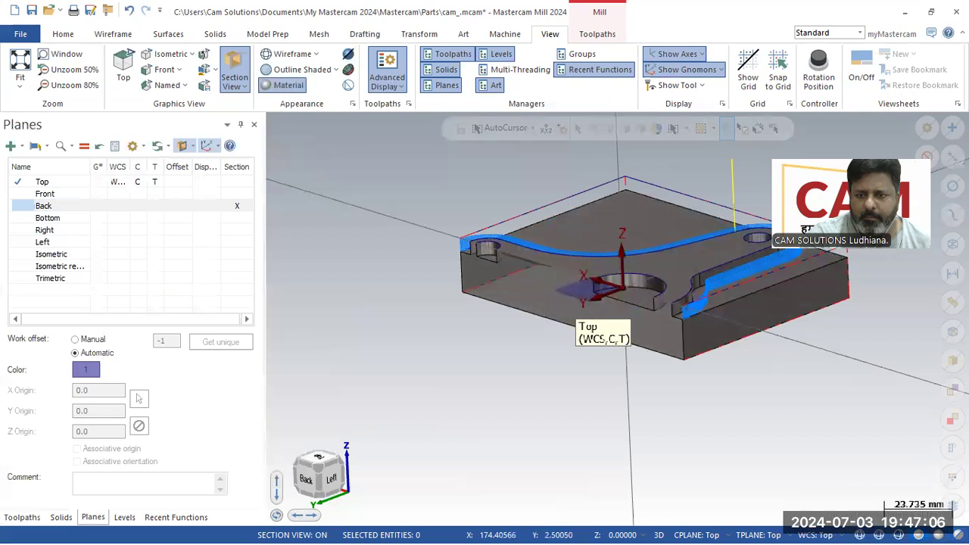
{"action": "left_click", "coordinate": [938, 534]}
{"action": "middle_click_drag", "start_coordinate": [684, 440], "coordinate": [775, 457]}
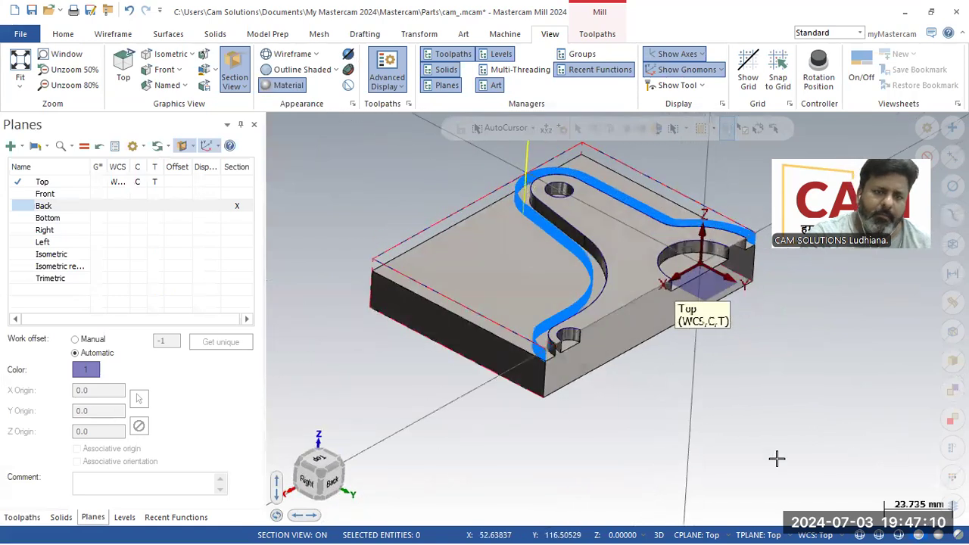
- Clear the Back plane section, switch Section View off and on, and preview the cut at the Front plane
{"action": "left_click", "coordinate": [239, 208]}
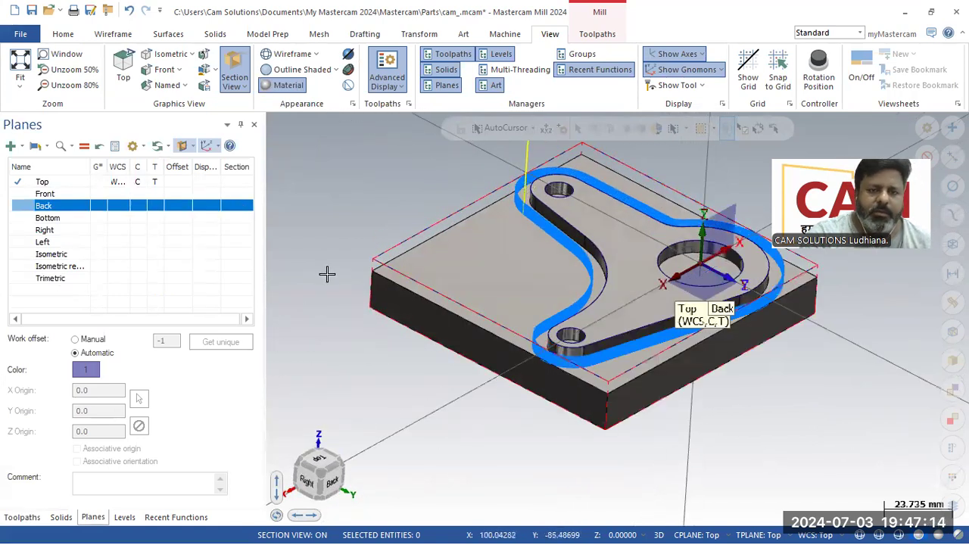
{"action": "left_click", "coordinate": [229, 77]}
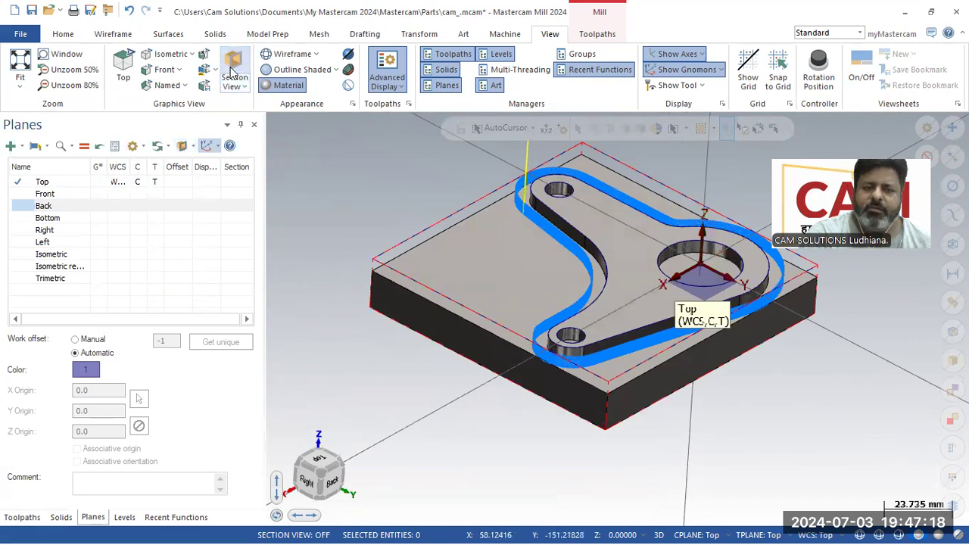
{"action": "left_click", "coordinate": [234, 78]}
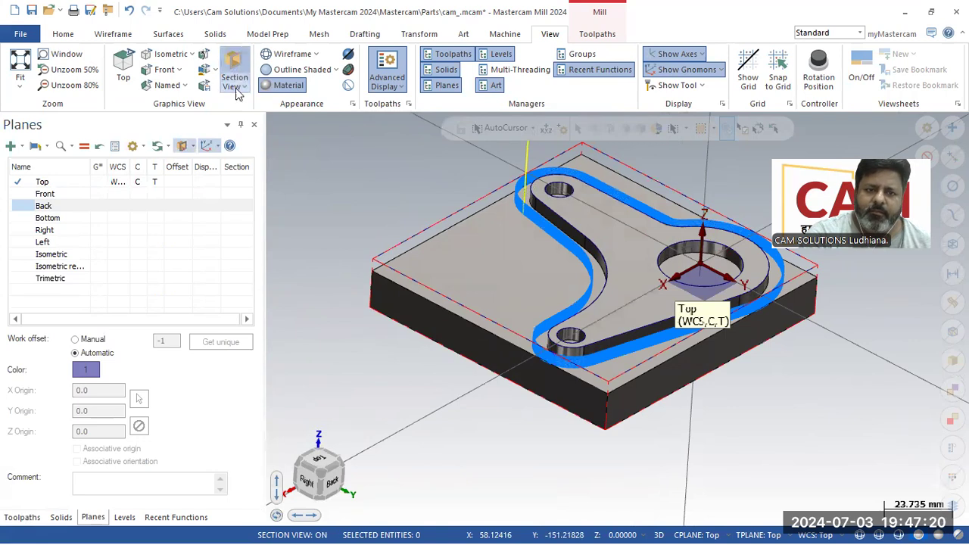
{"action": "left_click", "coordinate": [235, 194]}
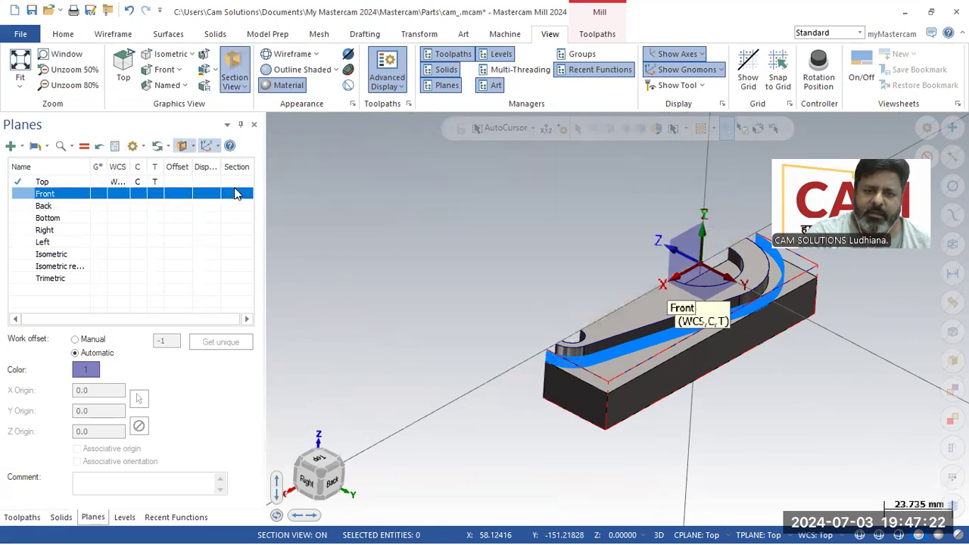
{"action": "left_click", "coordinate": [235, 194]}
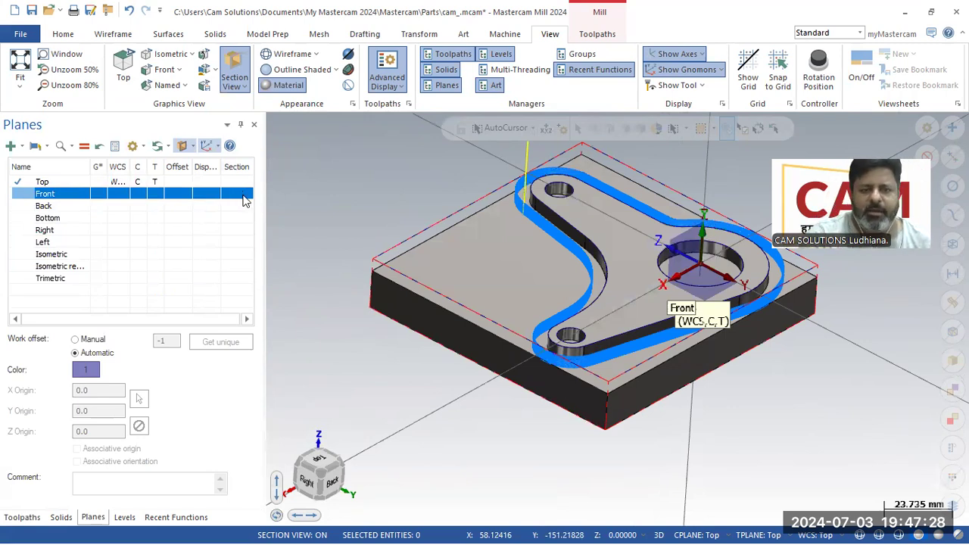
- Leave the Front plane unsectioned, section the part along the Back plane and inspect the capped cut face
{"action": "left_click", "coordinate": [241, 194]}
{"action": "left_click", "coordinate": [241, 194]}
{"action": "left_click", "coordinate": [241, 206]}
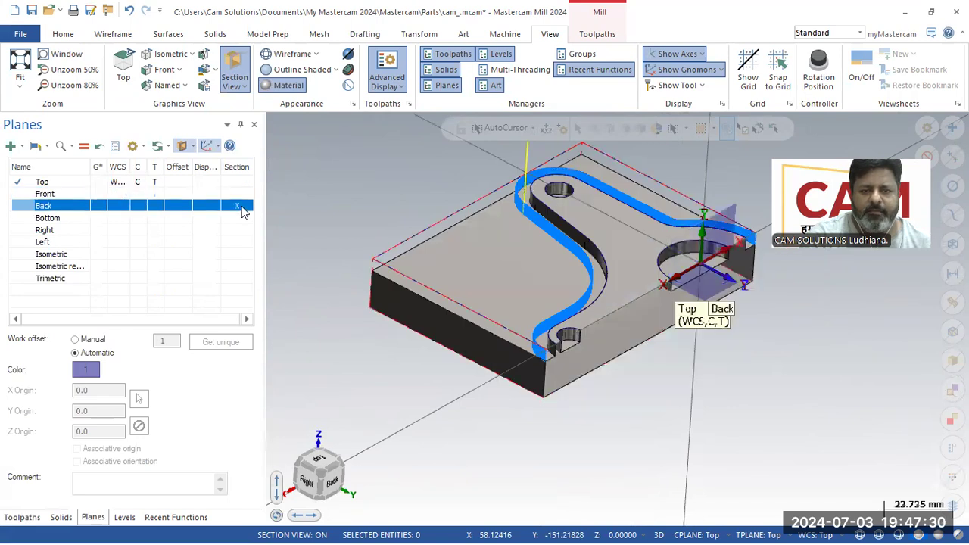
{"action": "middle_click_drag", "start_coordinate": [388, 267], "coordinate": [428, 247]}
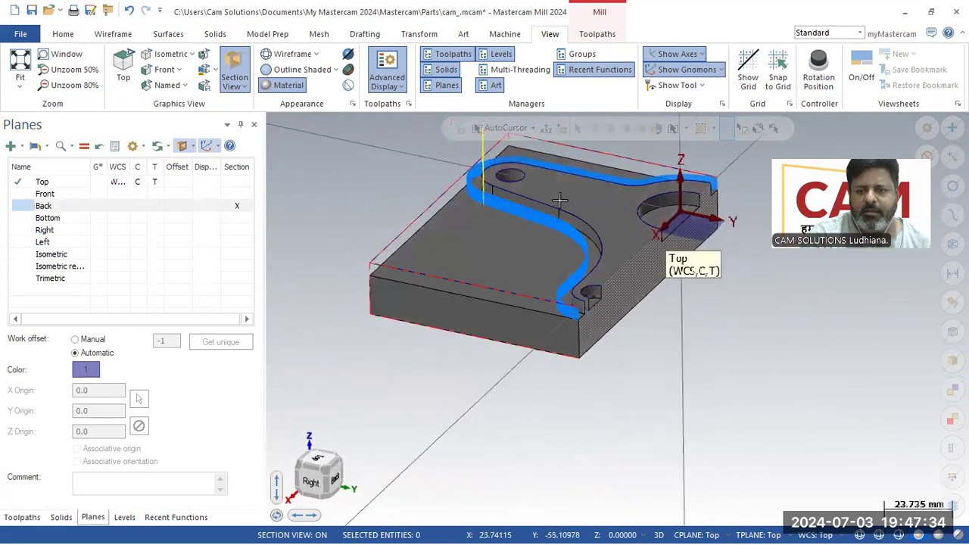
- Inspect the capped cut face at the Back plane and review the section view's entity display options
{"action": "scroll", "coordinate": [558, 199], "scroll_direction": "up", "scroll_amount": 2}
{"action": "middle_click_drag", "start_coordinate": [526, 242], "coordinate": [361, 274]}
{"action": "left_click", "coordinate": [190, 147]}
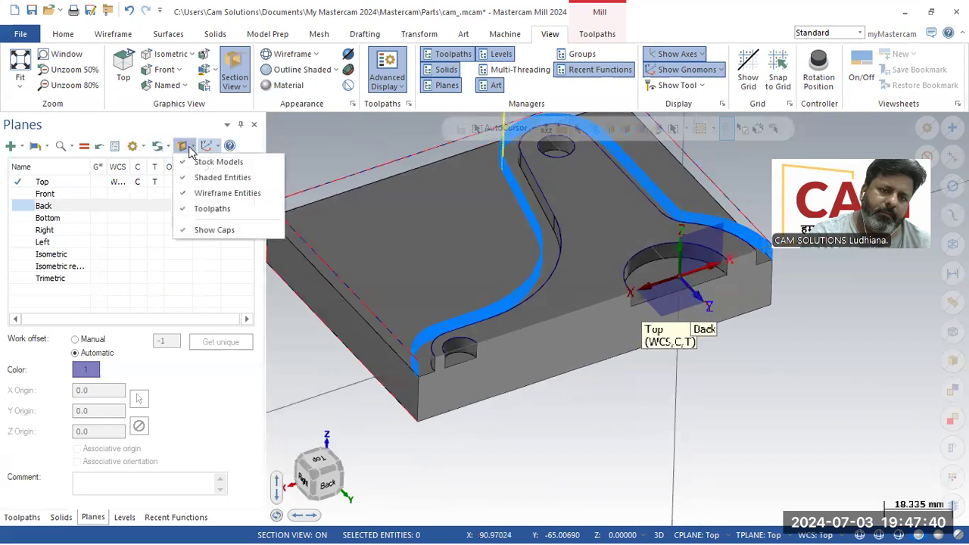
{"action": "left_click", "coordinate": [206, 266]}
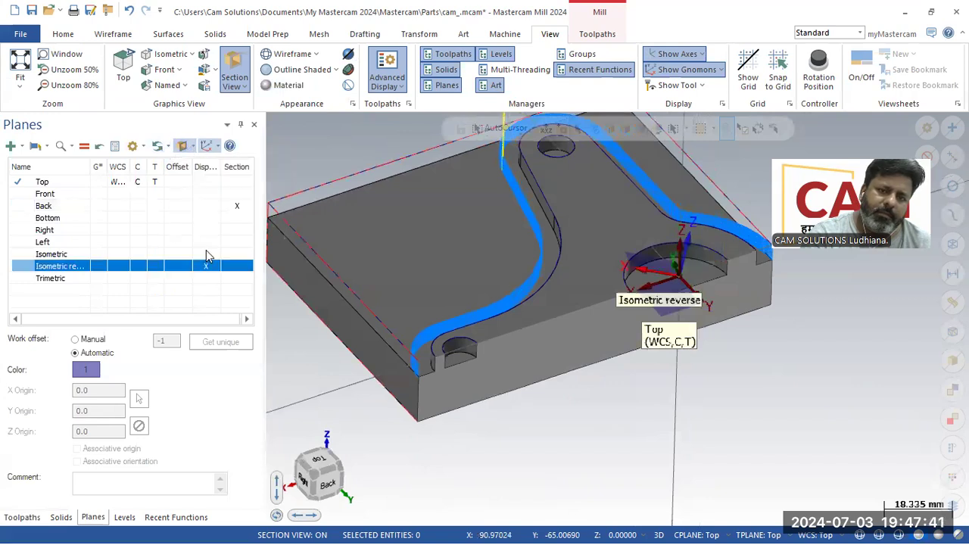
- Clear the Back plane section, leave the Front plane unsectioned and turn off display of the Isometric reverse plane
{"action": "left_click", "coordinate": [239, 194]}
{"action": "left_click", "coordinate": [238, 205]}
{"action": "left_click", "coordinate": [240, 194]}
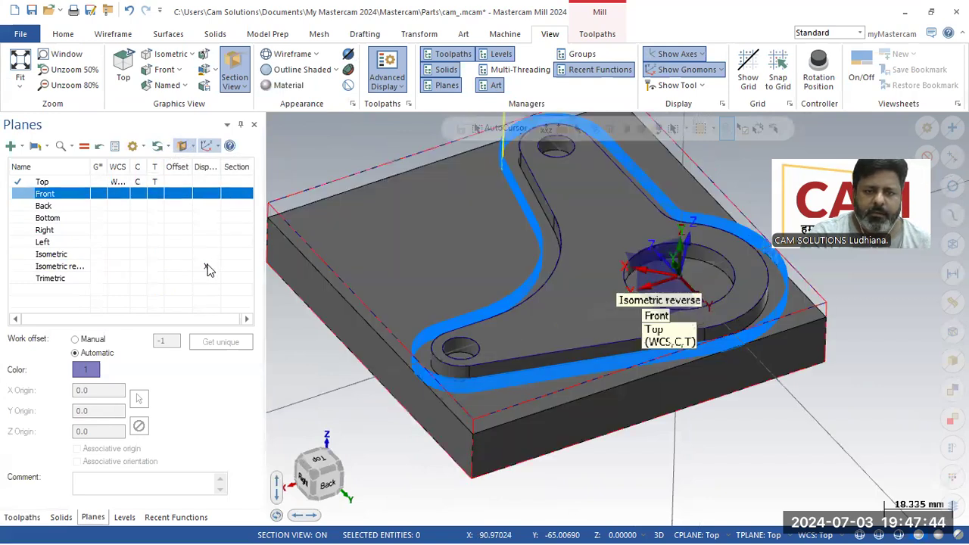
{"action": "left_click", "coordinate": [209, 269]}
- Section the part along the Top, Front and Right planes together
{"action": "left_click", "coordinate": [239, 187]}
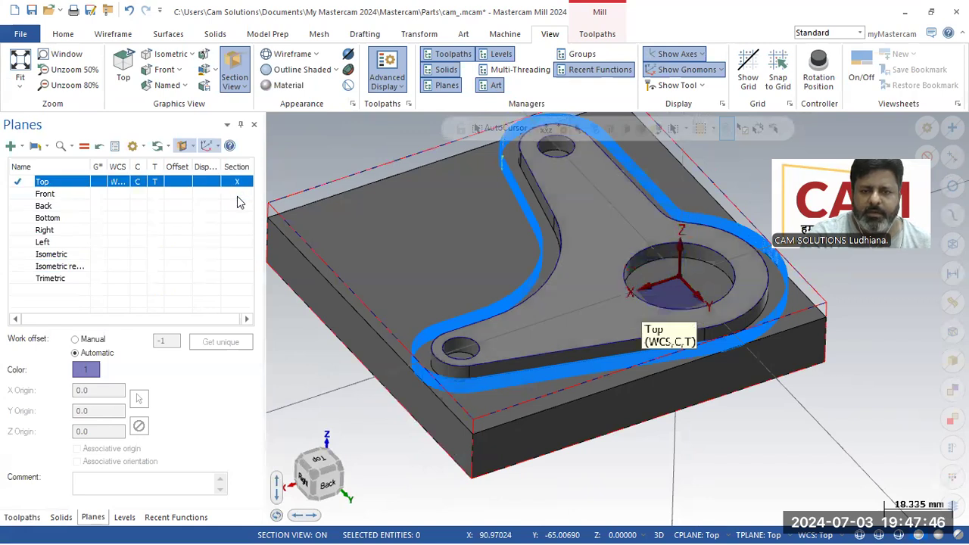
{"action": "left_click", "coordinate": [237, 195]}
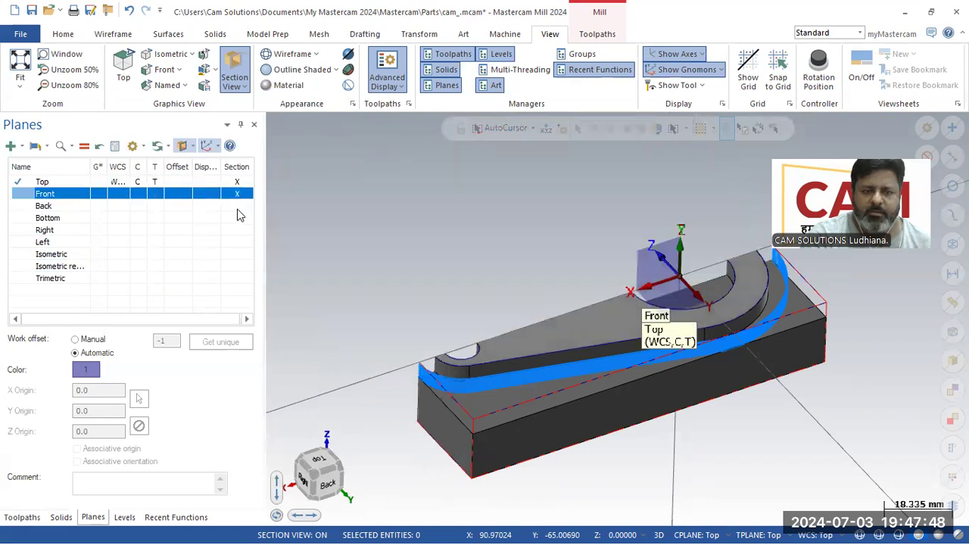
{"action": "left_click", "coordinate": [235, 231]}
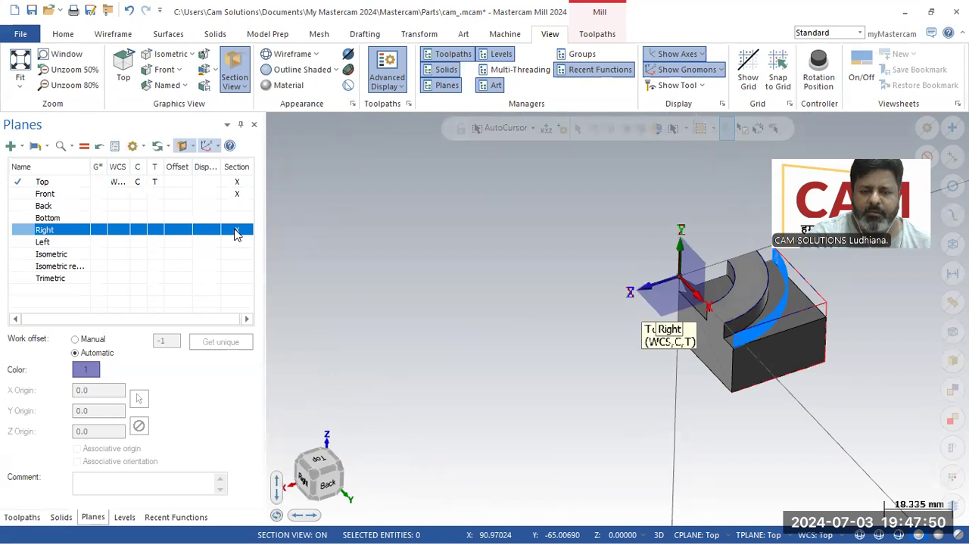
- Clear the Top, Right and Front plane sections and apply Material shading to the full part
{"action": "left_click", "coordinate": [240, 187]}
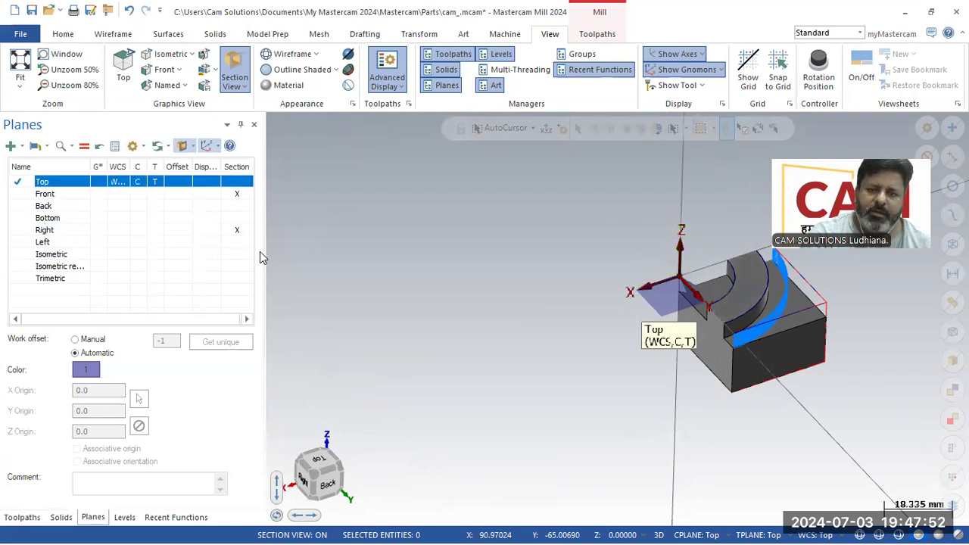
{"action": "left_click", "coordinate": [234, 231]}
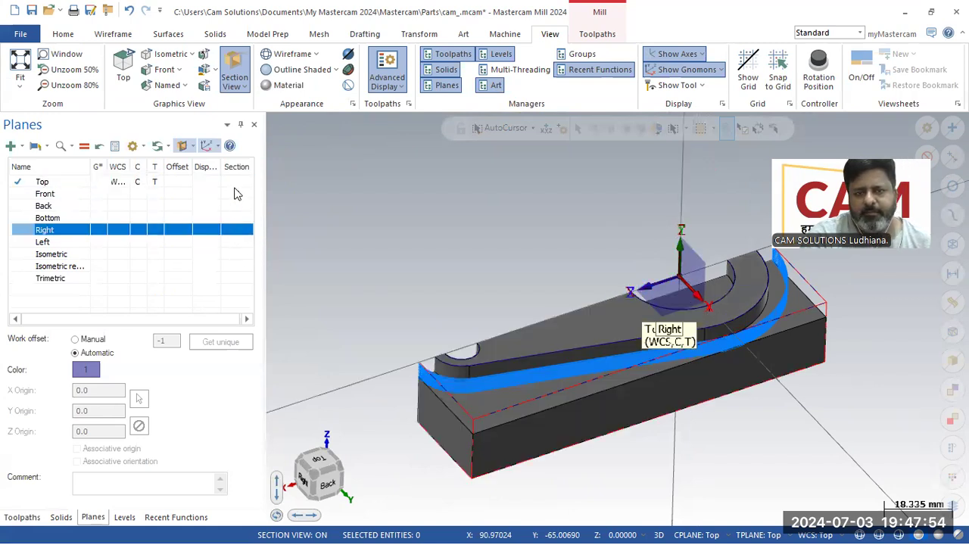
{"action": "left_click", "coordinate": [235, 194]}
{"action": "middle_click_drag", "start_coordinate": [414, 319], "coordinate": [622, 321]}
{"action": "scroll", "coordinate": [750, 275], "scroll_direction": "down", "scroll_amount": 4}
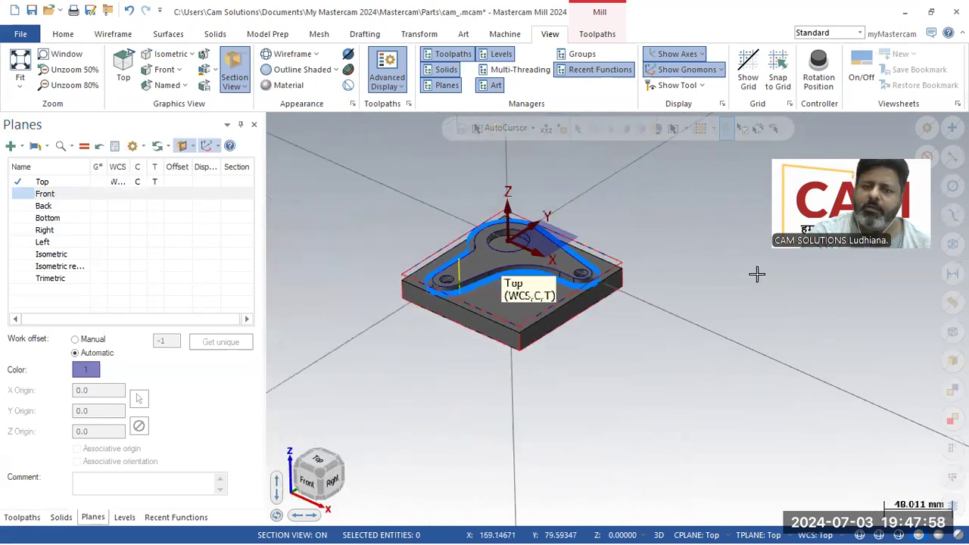
{"action": "scroll", "coordinate": [424, 197], "scroll_direction": "up", "scroll_amount": 3}
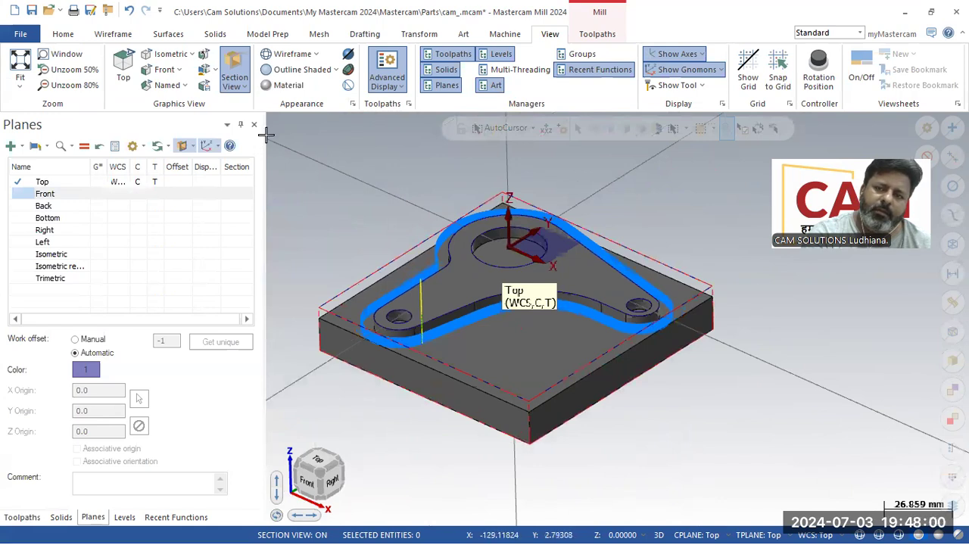
{"action": "left_click", "coordinate": [288, 86]}
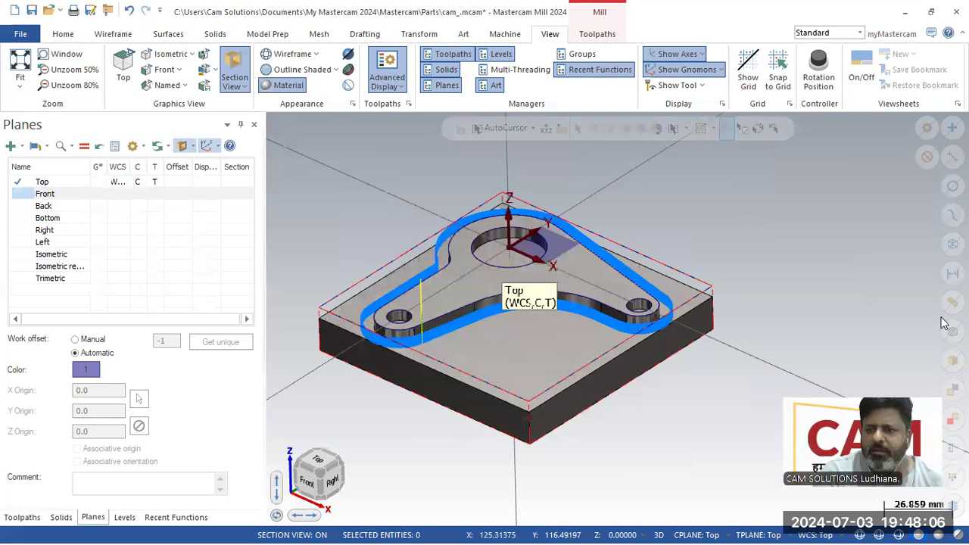
- Select all wireframe entities and blank them
{"action": "key", "text": "ctrl+a"}
{"action": "left_click", "coordinate": [63, 34]}
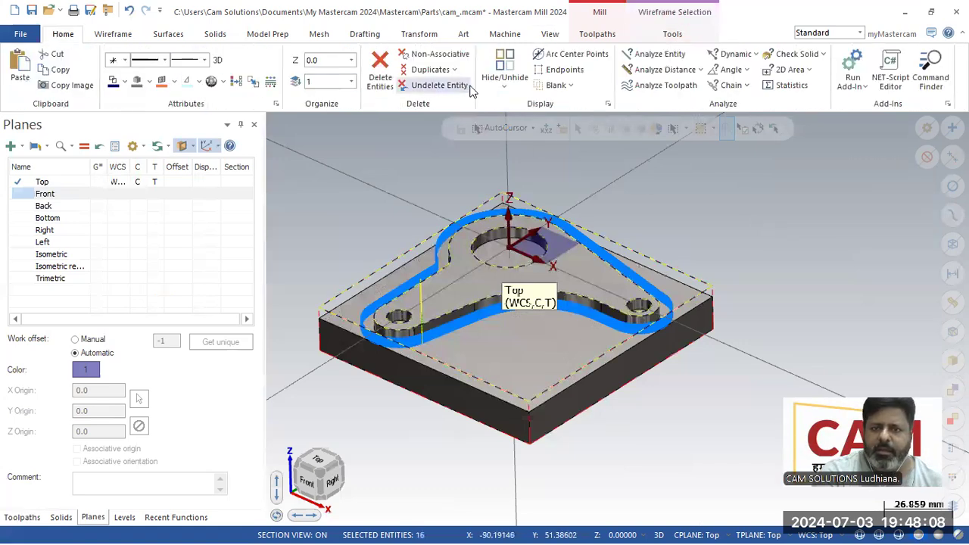
{"action": "left_click", "coordinate": [539, 89]}
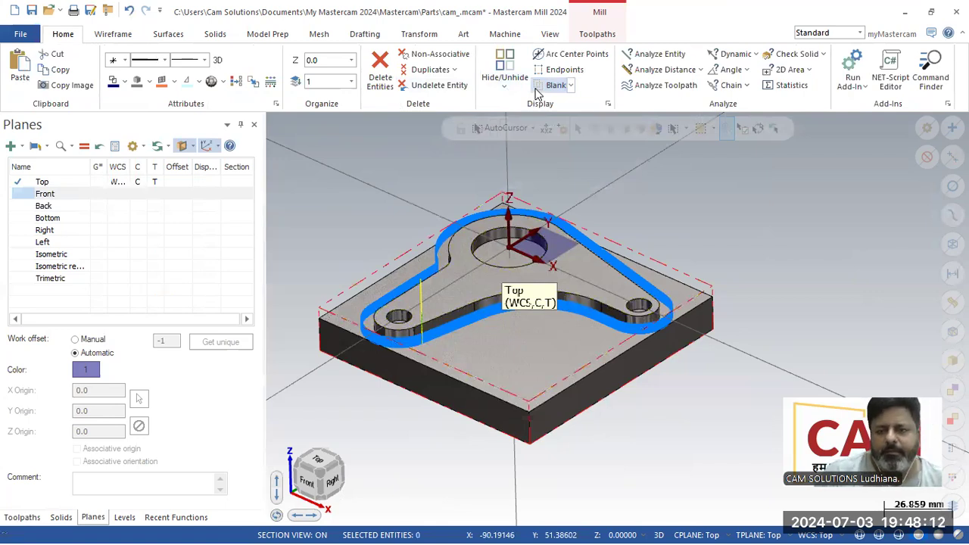
- Unblank the blanked wireframe entities
{"action": "left_click", "coordinate": [570, 85]}
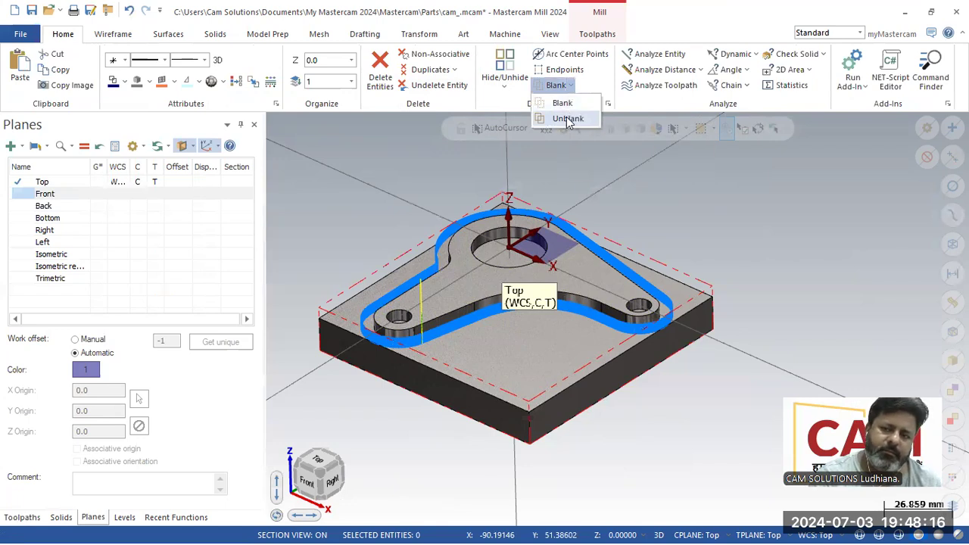
{"action": "left_click", "coordinate": [566, 121]}
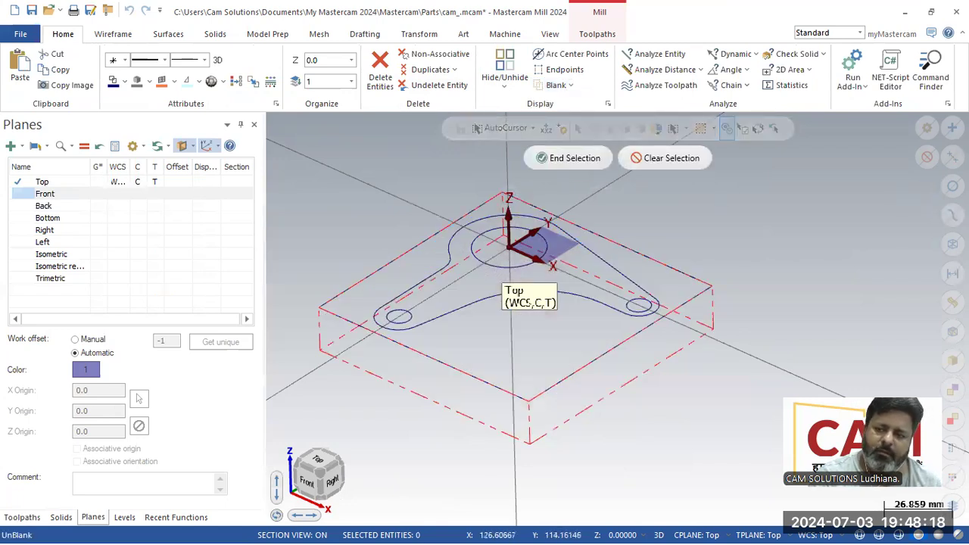
{"action": "left_click", "coordinate": [570, 158]}
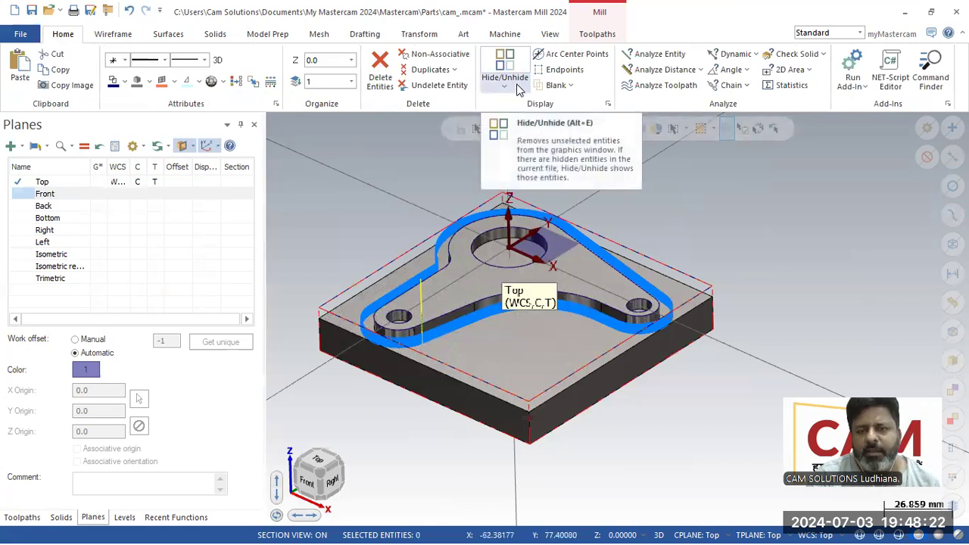
- Select the solid body and remove all other entities from the graphics window with Hide/Unhide
{"action": "left_click", "coordinate": [508, 90]}
{"action": "left_click", "coordinate": [672, 197]}
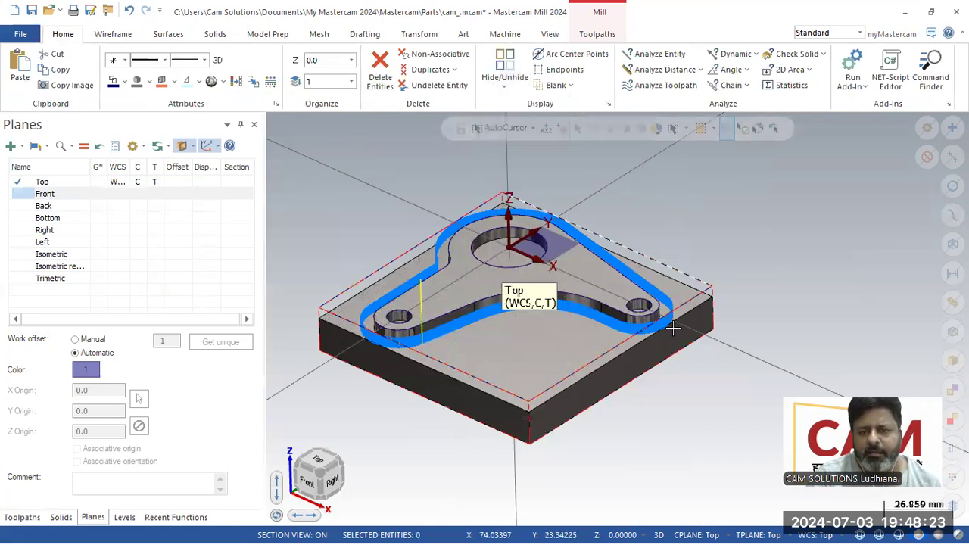
{"action": "left_click", "coordinate": [593, 385]}
{"action": "left_click", "coordinate": [64, 35]}
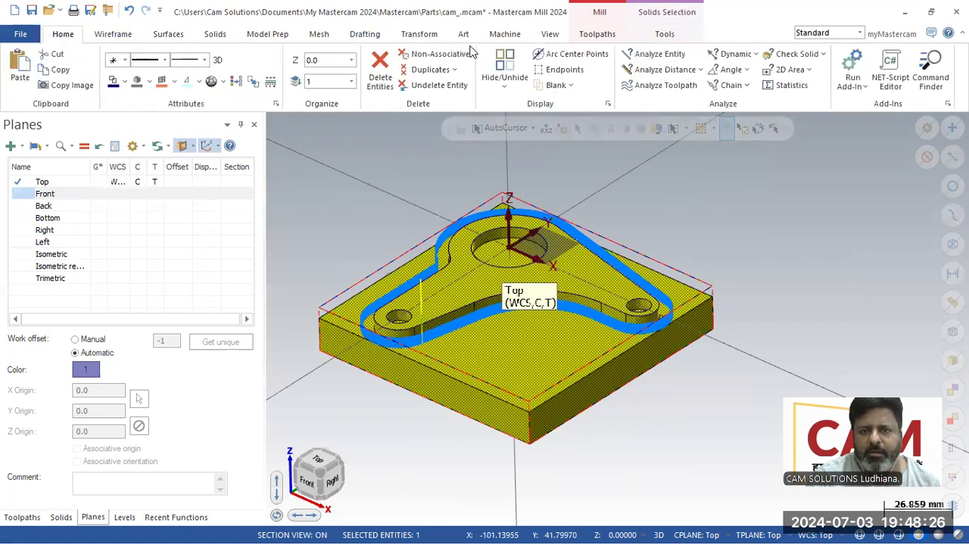
{"action": "left_click", "coordinate": [493, 66]}
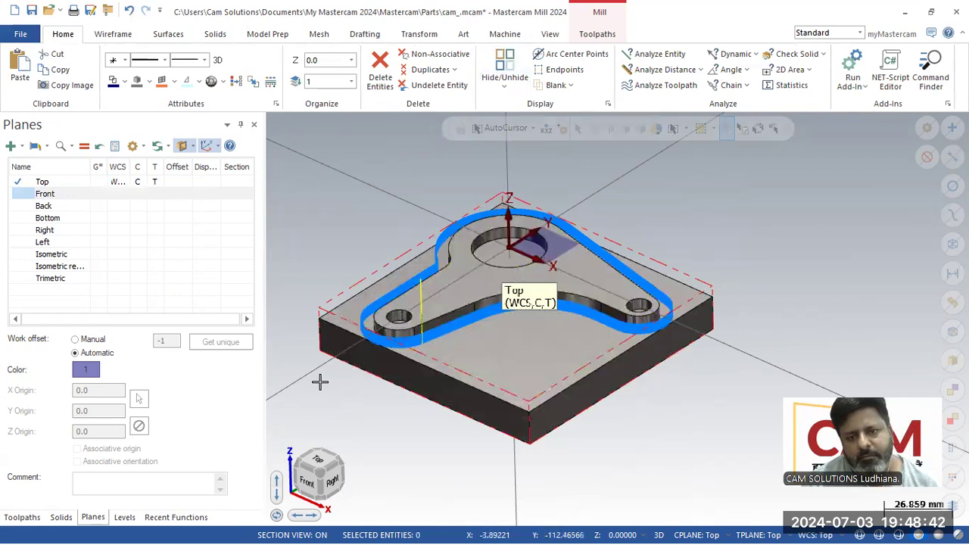
{"action": "scroll", "coordinate": [365, 353], "scroll_direction": "up", "scroll_amount": 1}
{"action": "scroll", "coordinate": [310, 389], "scroll_direction": "up", "scroll_amount": 2}
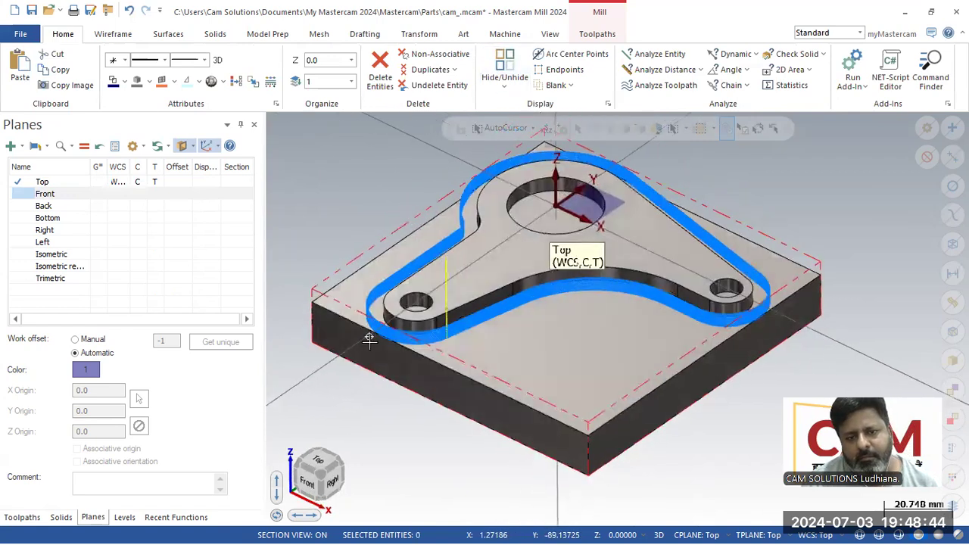
{"action": "scroll", "coordinate": [309, 389], "scroll_direction": "down", "scroll_amount": 2}
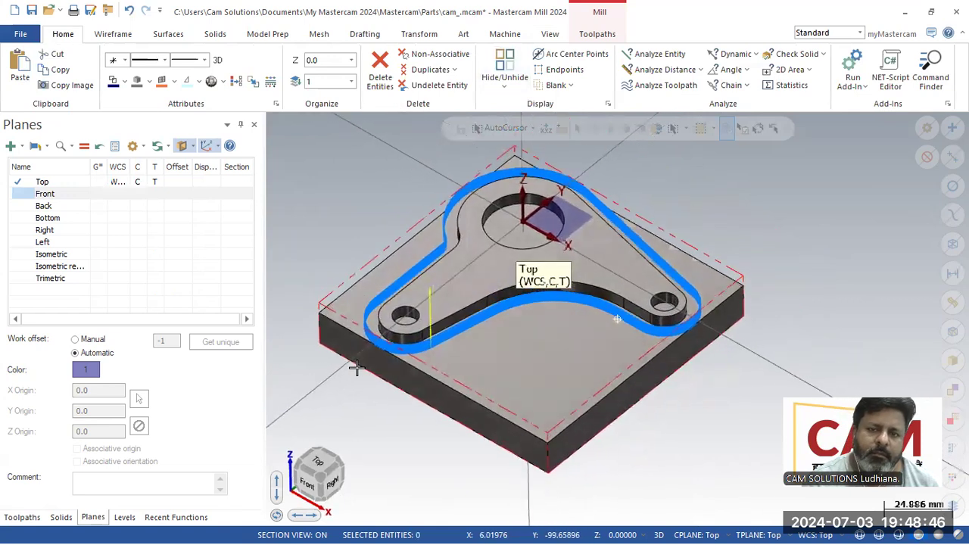
{"action": "scroll", "coordinate": [417, 374], "scroll_direction": "down", "scroll_amount": 1}
{"action": "scroll", "coordinate": [331, 374], "scroll_direction": "up", "scroll_amount": 3}
{"action": "scroll", "coordinate": [569, 386], "scroll_direction": "down", "scroll_amount": 1}
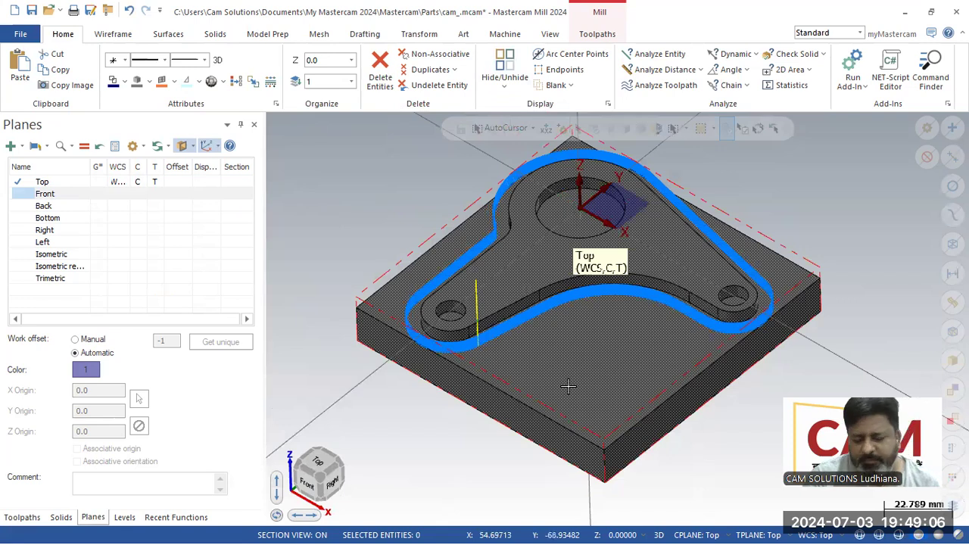
- Switch to WhatsApp and view the end mill photo and the circled feed rate screenshot in the open chat
{"action": "left_click", "coordinate": [503, 528]}
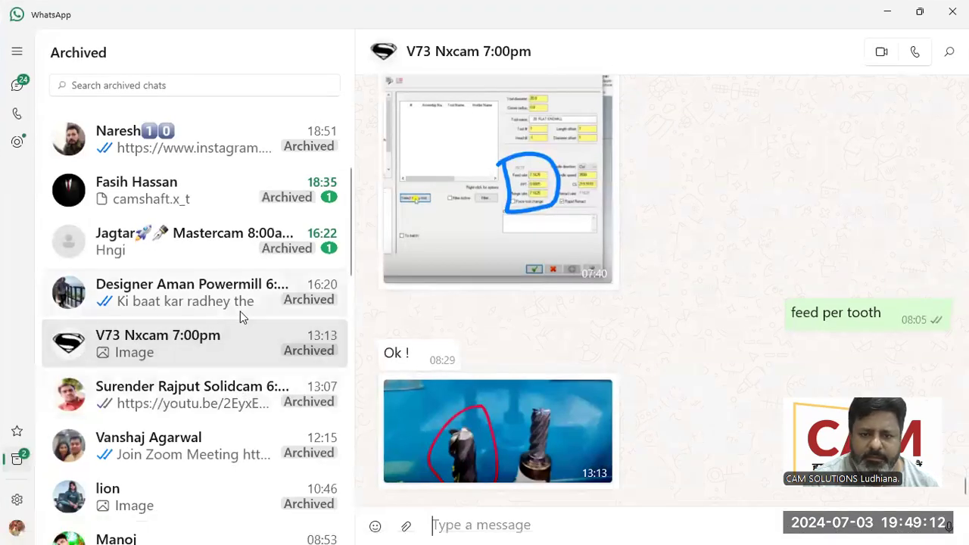
{"action": "left_click", "coordinate": [474, 446]}
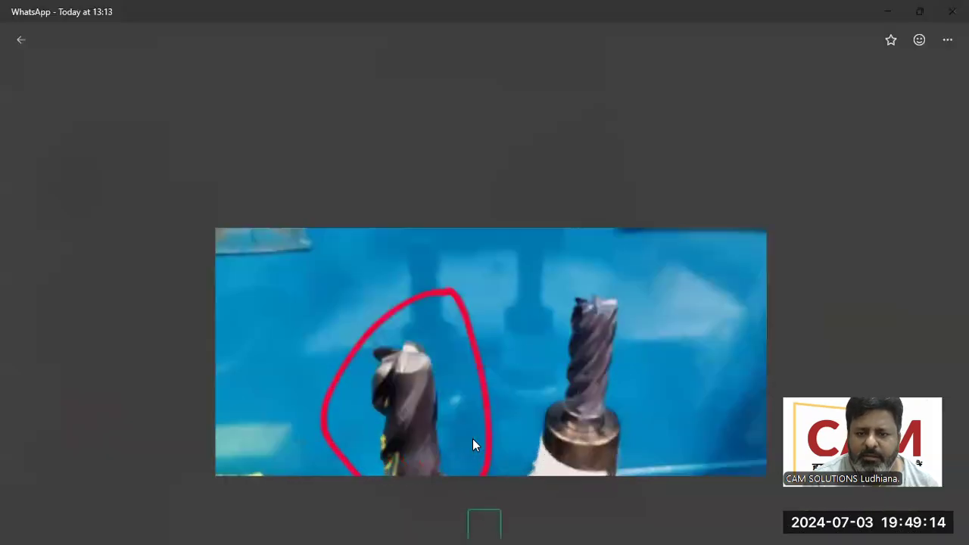
{"action": "key", "text": "Escape"}
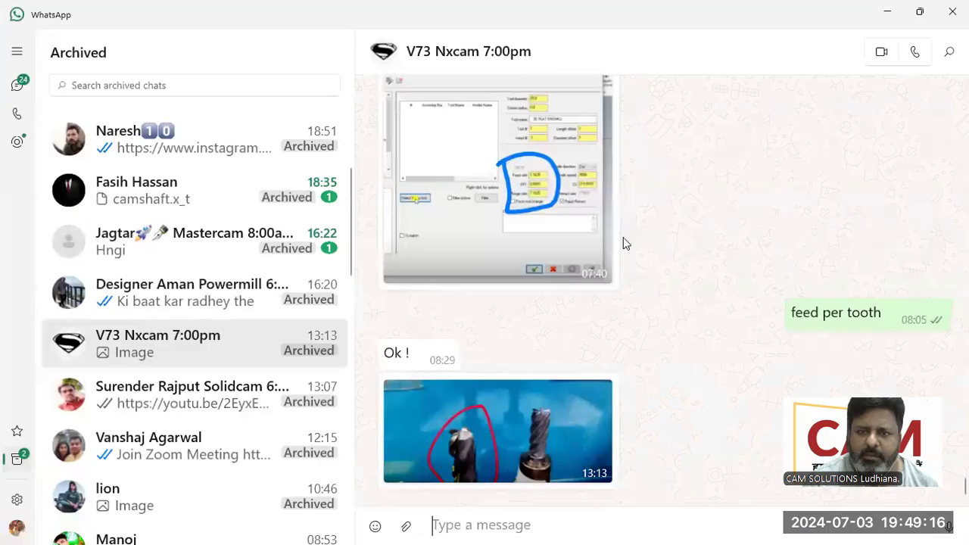
{"action": "left_click", "coordinate": [550, 214]}
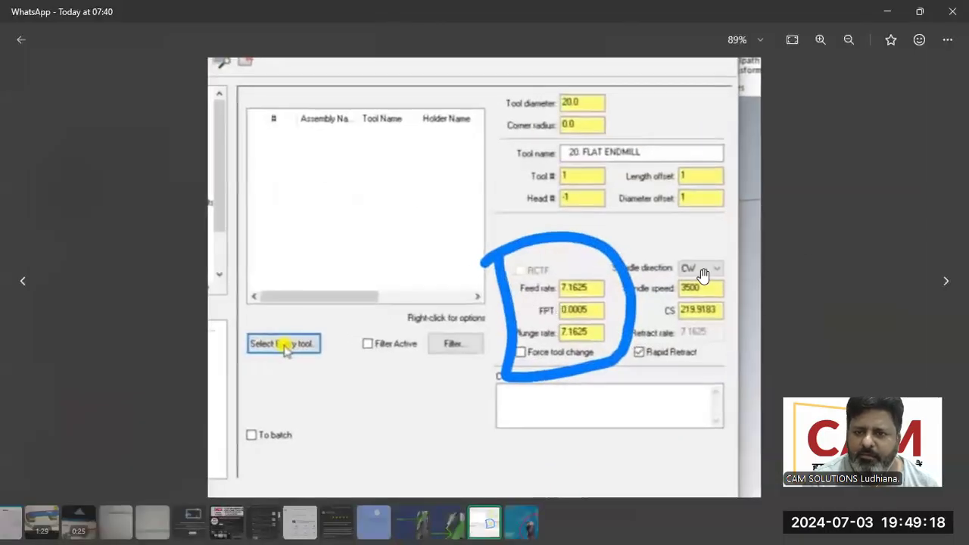
{"action": "key", "text": "Escape"}
- Look back through the chat's history for earlier shared images and part files
{"action": "scroll", "coordinate": [574, 296], "scroll_direction": "up", "scroll_amount": 15}
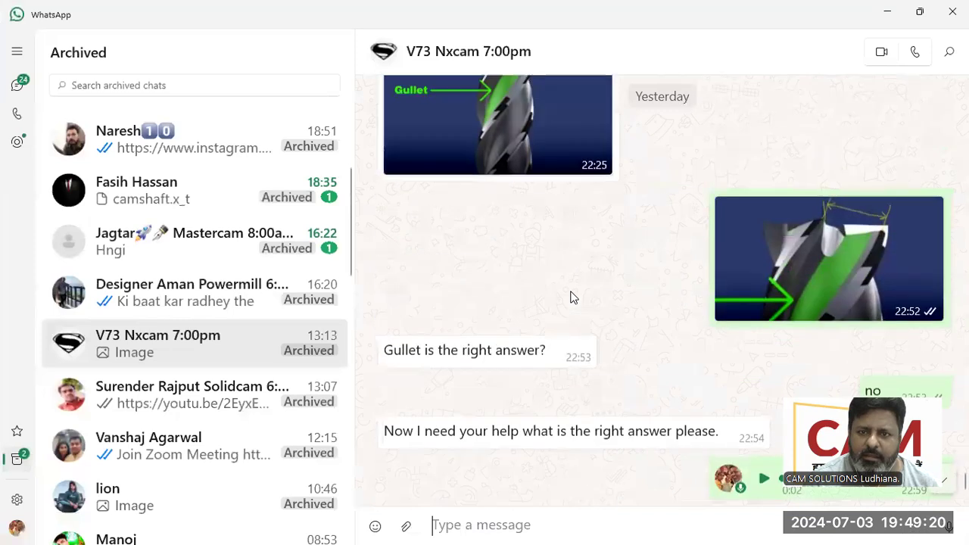
{"action": "scroll", "coordinate": [573, 296], "scroll_direction": "up", "scroll_amount": 15}
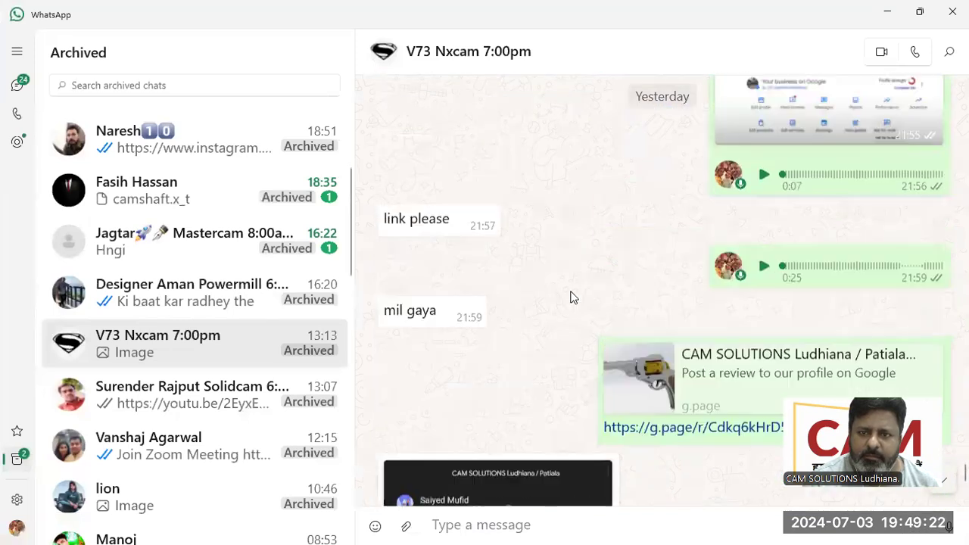
{"action": "scroll", "coordinate": [572, 297], "scroll_direction": "up", "scroll_amount": 15}
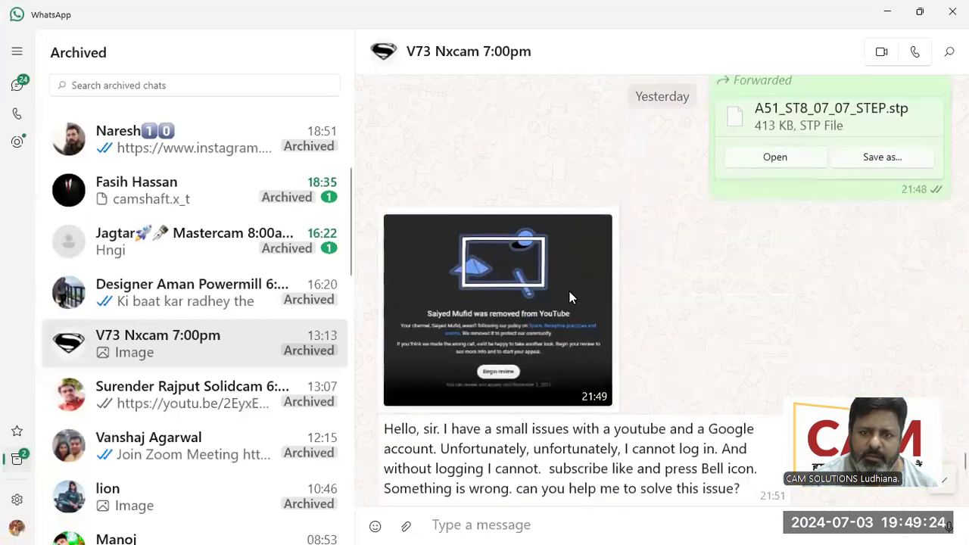
{"action": "scroll", "coordinate": [572, 298], "scroll_direction": "up", "scroll_amount": 15}
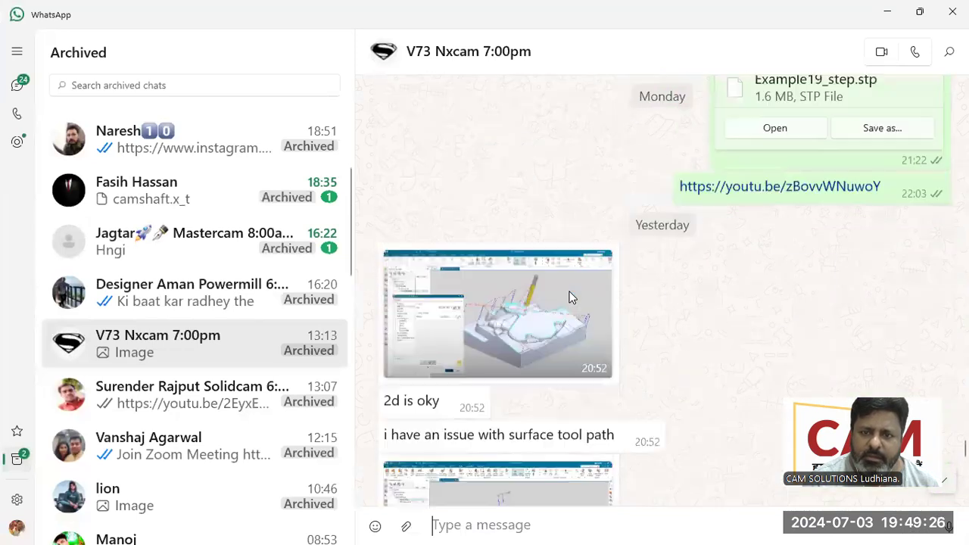
{"action": "scroll", "coordinate": [572, 297], "scroll_direction": "up", "scroll_amount": 15}
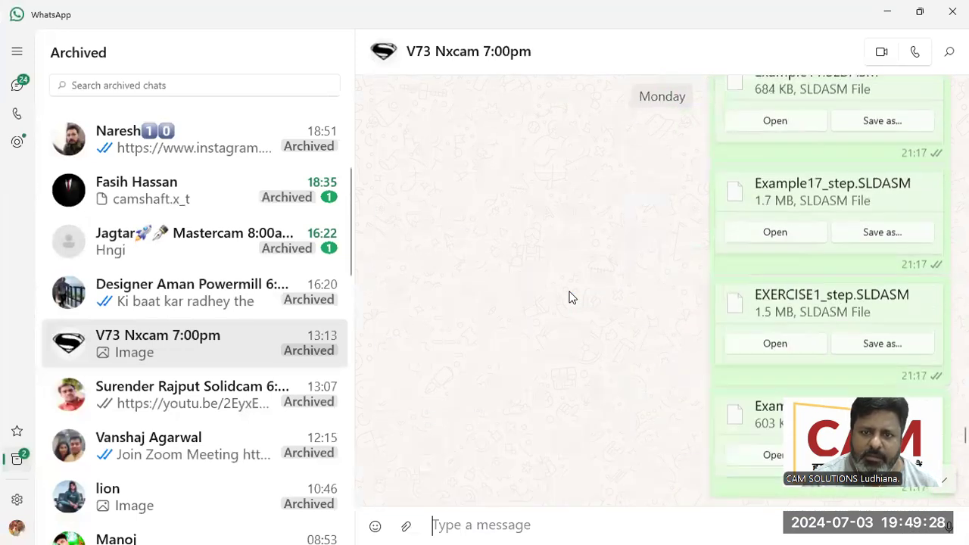
{"action": "scroll", "coordinate": [580, 291], "scroll_direction": "down", "scroll_amount": 10}
{"action": "scroll", "coordinate": [554, 294], "scroll_direction": "up", "scroll_amount": 5}
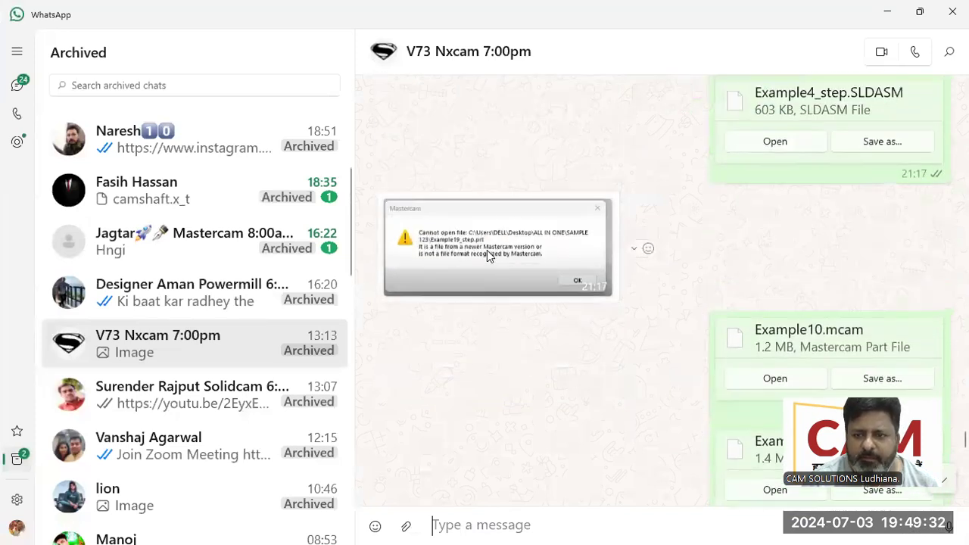
{"action": "scroll", "coordinate": [495, 245], "scroll_direction": "up", "scroll_amount": 5}
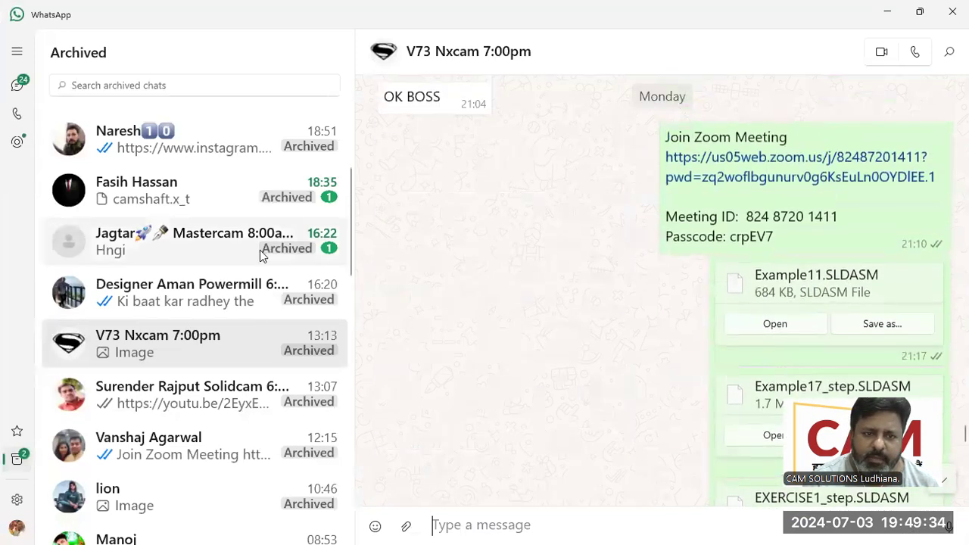
- Open the archived Mastercam 8:00am chat and play the 0:25 machining simulation video
{"action": "left_click", "coordinate": [194, 251]}
{"action": "scroll", "coordinate": [469, 322], "scroll_direction": "up", "scroll_amount": 5}
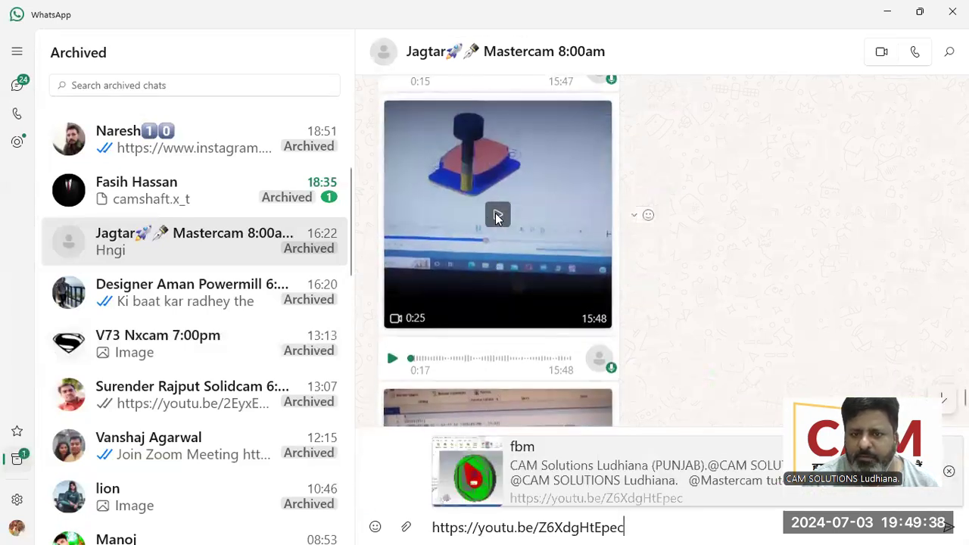
{"action": "left_click", "coordinate": [496, 215]}
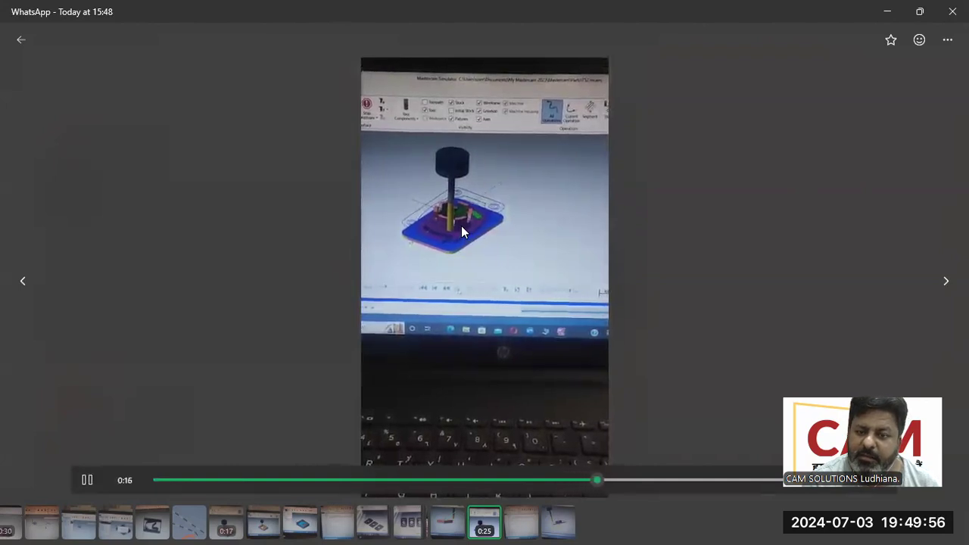
- Close the simulation video and read down to the latest messages in the chat
{"action": "left_click", "coordinate": [953, 11]}
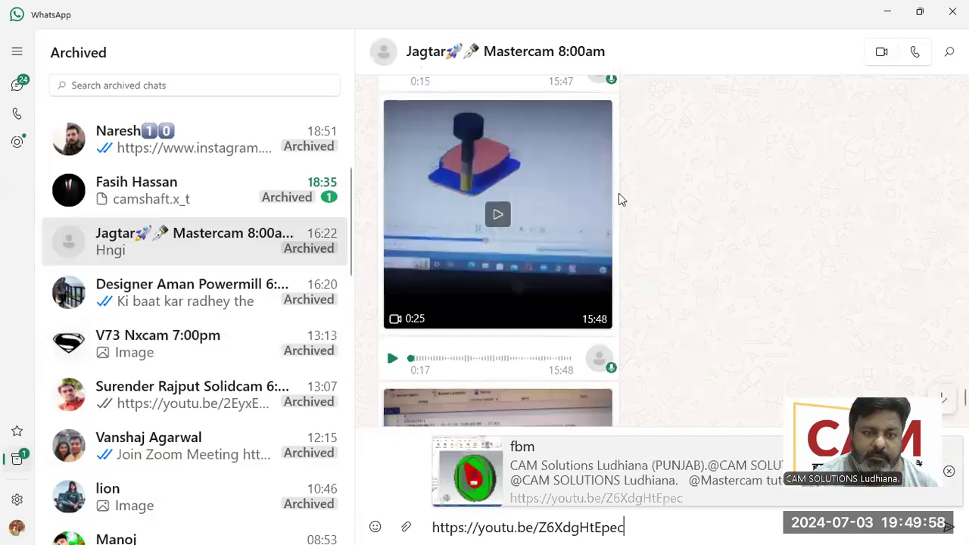
{"action": "scroll", "coordinate": [484, 303], "scroll_direction": "down", "scroll_amount": 3}
{"action": "scroll", "coordinate": [485, 303], "scroll_direction": "down", "scroll_amount": 5}
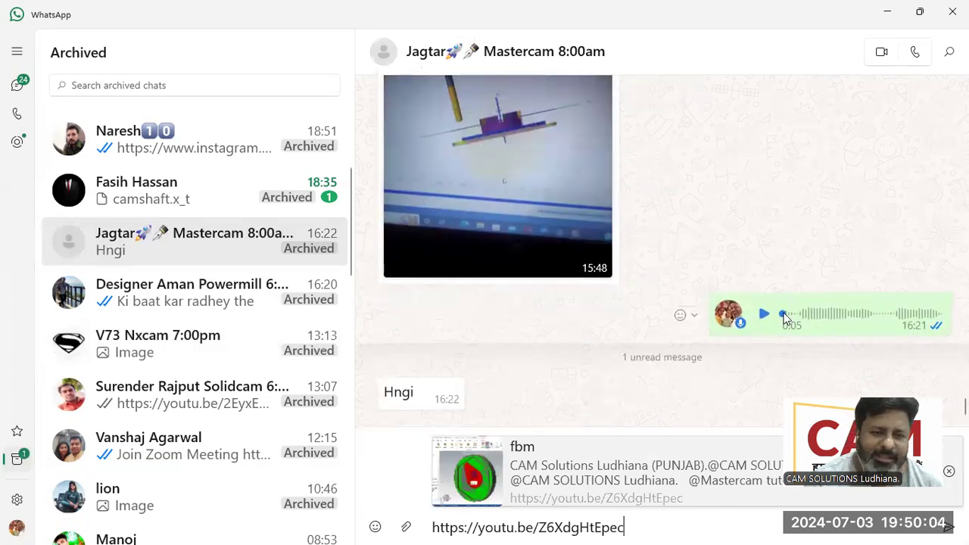
- Browse the archived V73 Nxcam 7:00pm, Solidcam 6:00pm and lion chats for shared machining images
{"action": "left_click", "coordinate": [209, 340]}
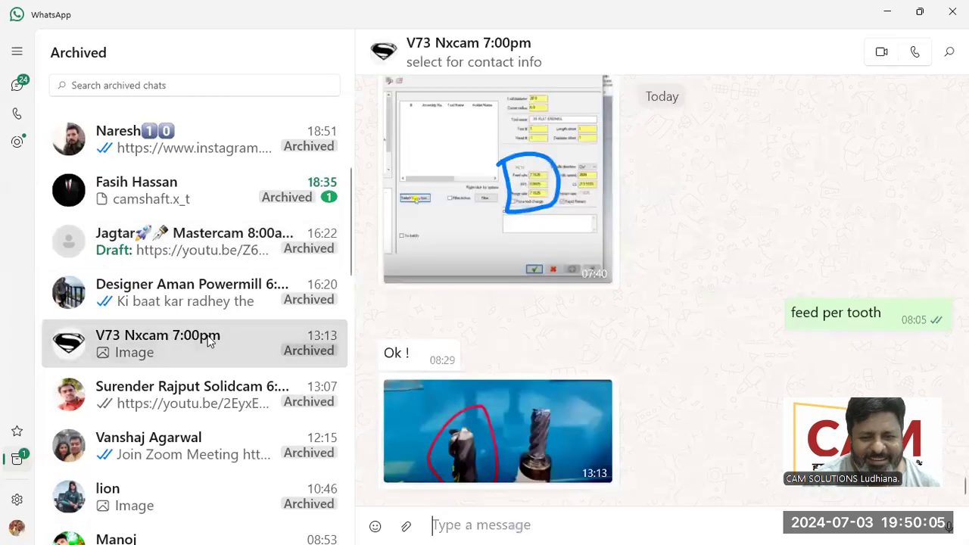
{"action": "left_click", "coordinate": [203, 402]}
{"action": "scroll", "coordinate": [227, 390], "scroll_direction": "down", "scroll_amount": 4}
{"action": "scroll", "coordinate": [235, 383], "scroll_direction": "up", "scroll_amount": 2}
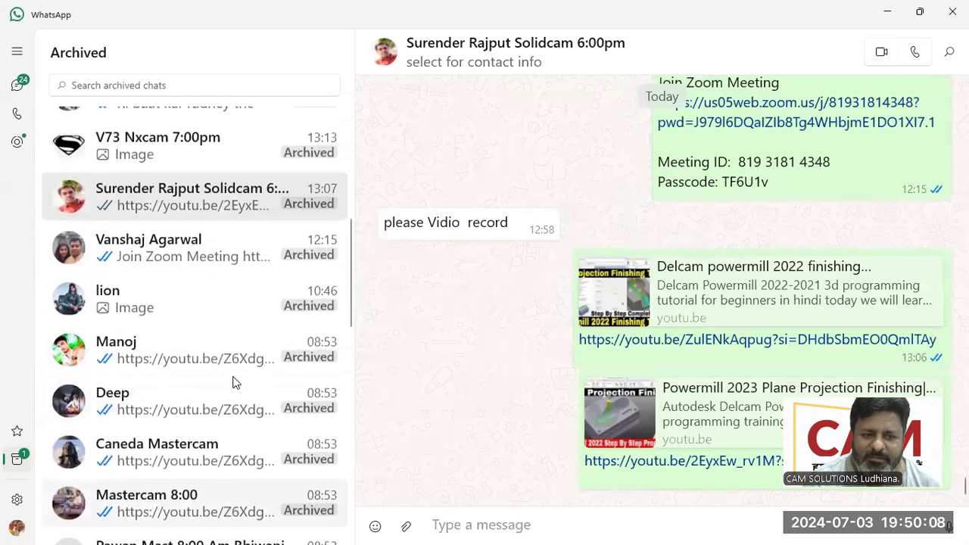
{"action": "left_click", "coordinate": [238, 368]}
{"action": "left_click", "coordinate": [223, 324]}
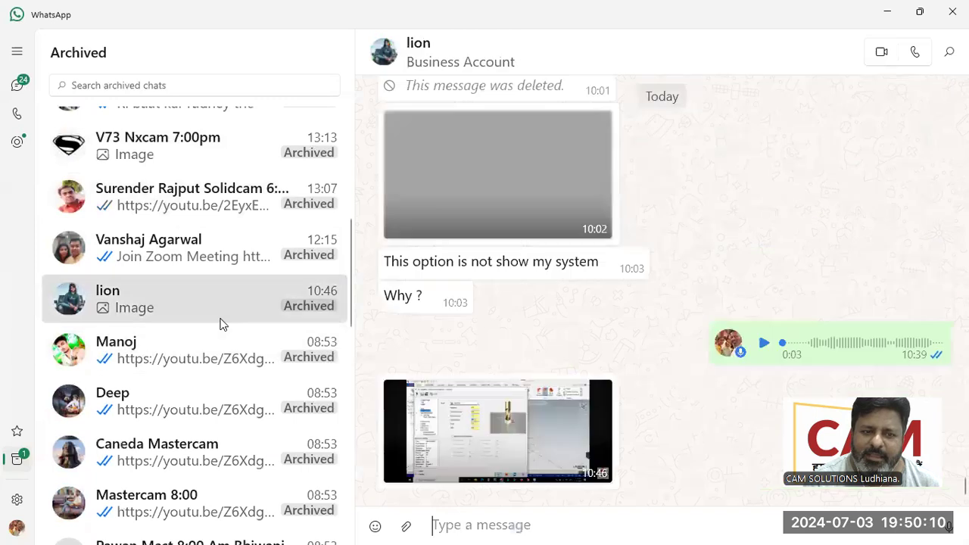
{"action": "left_click", "coordinate": [238, 256]}
{"action": "left_click", "coordinate": [234, 308]}
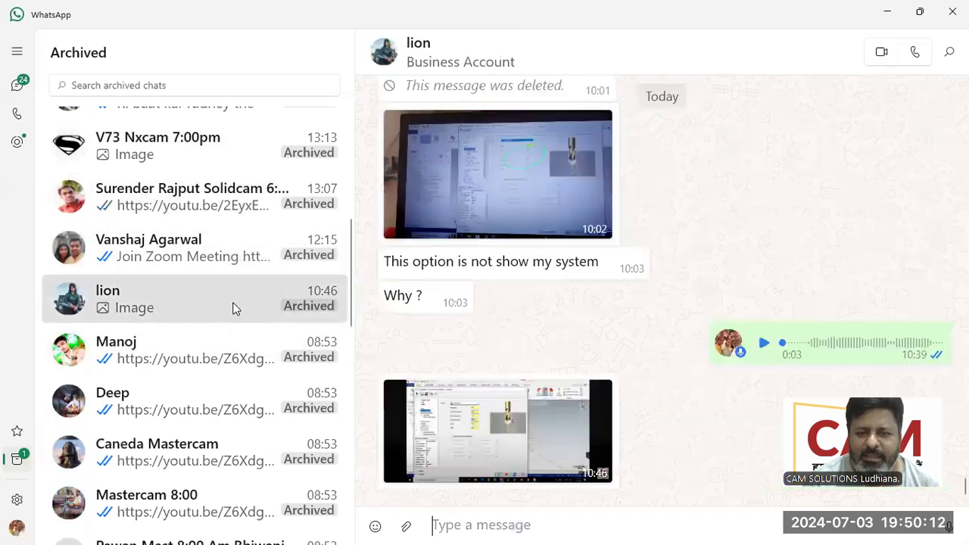
- Look back through the lion chat and view the shared images of the sideways tool backplot, the drilled block simulation and the drill cut parameters
{"action": "scroll", "coordinate": [563, 326], "scroll_direction": "up", "scroll_amount": 10}
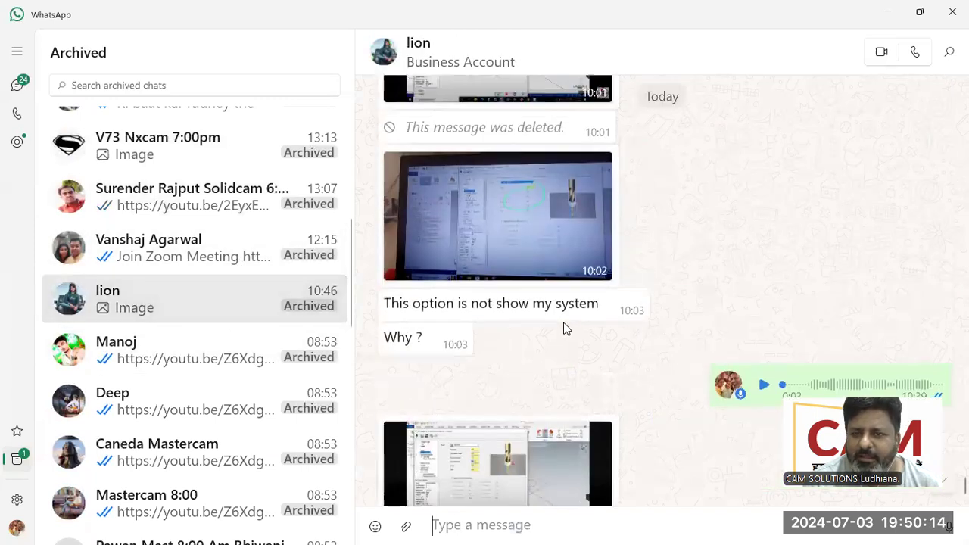
{"action": "scroll", "coordinate": [564, 328], "scroll_direction": "up", "scroll_amount": 10}
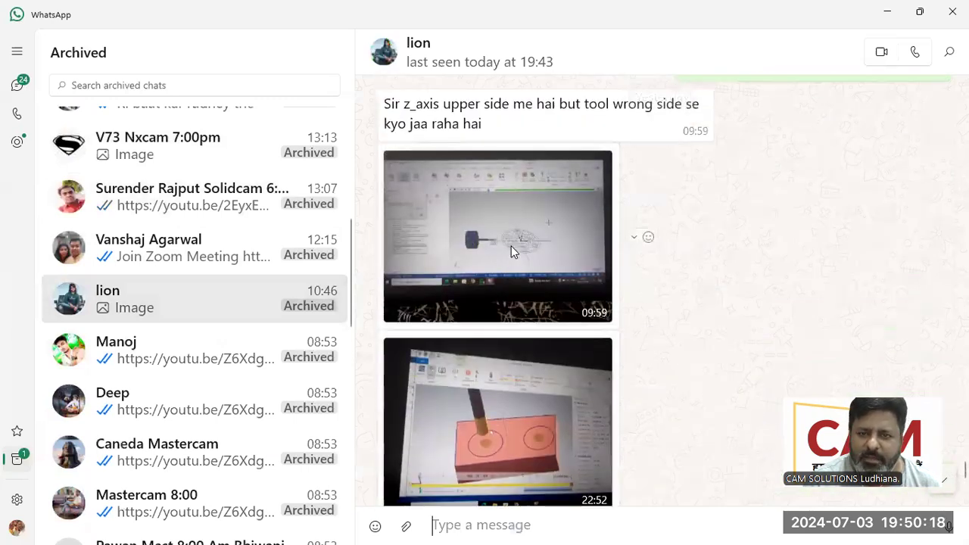
{"action": "left_click", "coordinate": [511, 247]}
{"action": "scroll", "coordinate": [439, 305], "scroll_direction": "up", "scroll_amount": 1}
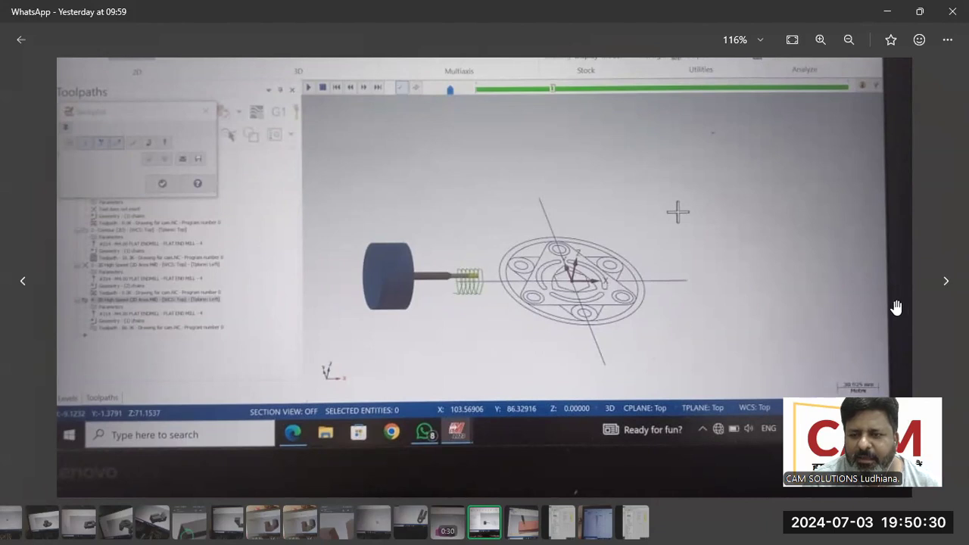
{"action": "left_click", "coordinate": [939, 282]}
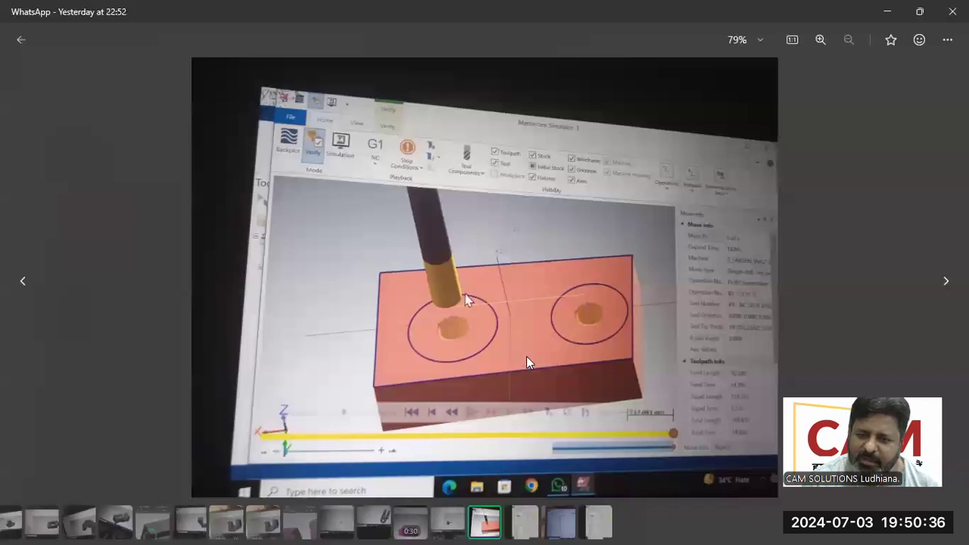
{"action": "left_click", "coordinate": [946, 281]}
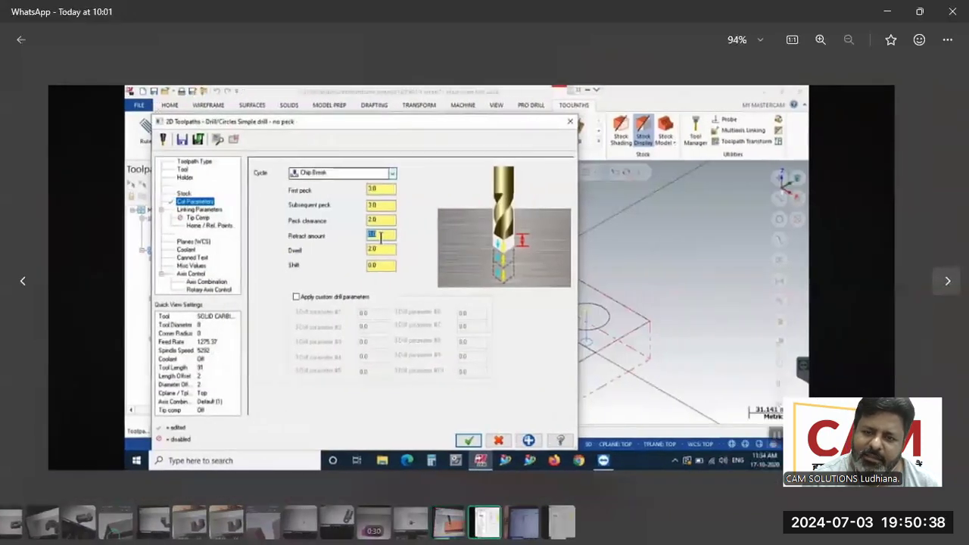
{"action": "left_click", "coordinate": [946, 281]}
{"action": "left_click", "coordinate": [946, 281]}
{"action": "key", "text": "Escape"}
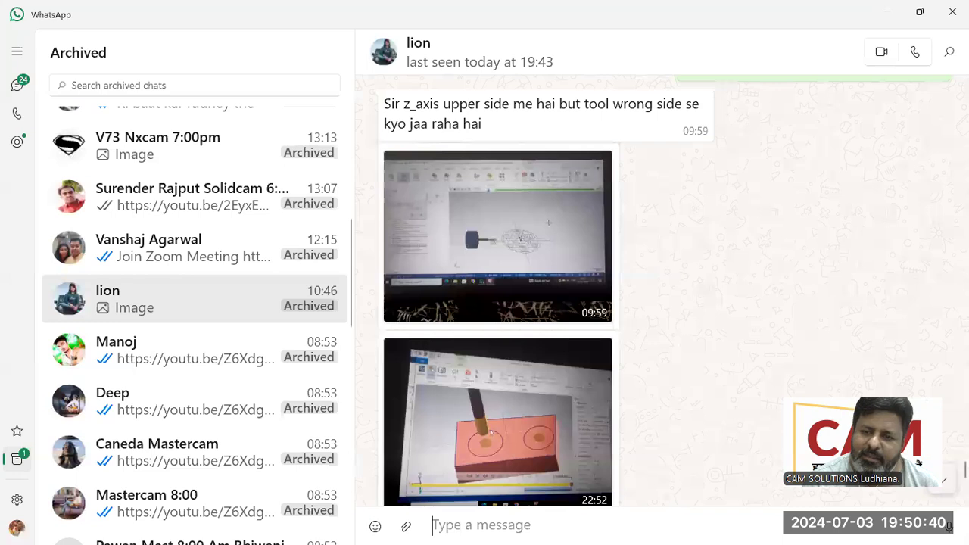
- Return to the part in Mastercam and set the graphics view to Isometric
{"action": "left_click", "coordinate": [888, 12]}
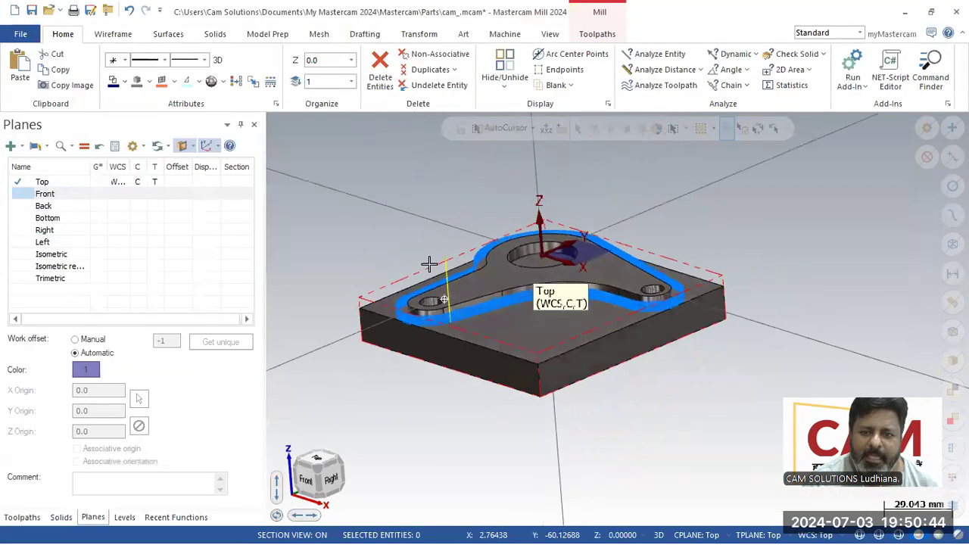
{"action": "right_click", "coordinate": [405, 245]}
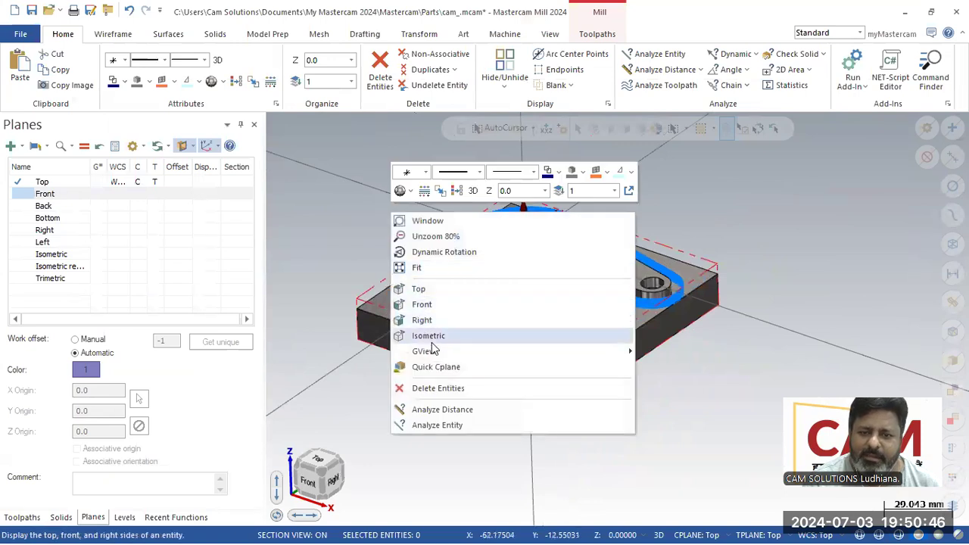
{"action": "left_click", "coordinate": [428, 336]}
{"action": "right_click", "coordinate": [332, 216]}
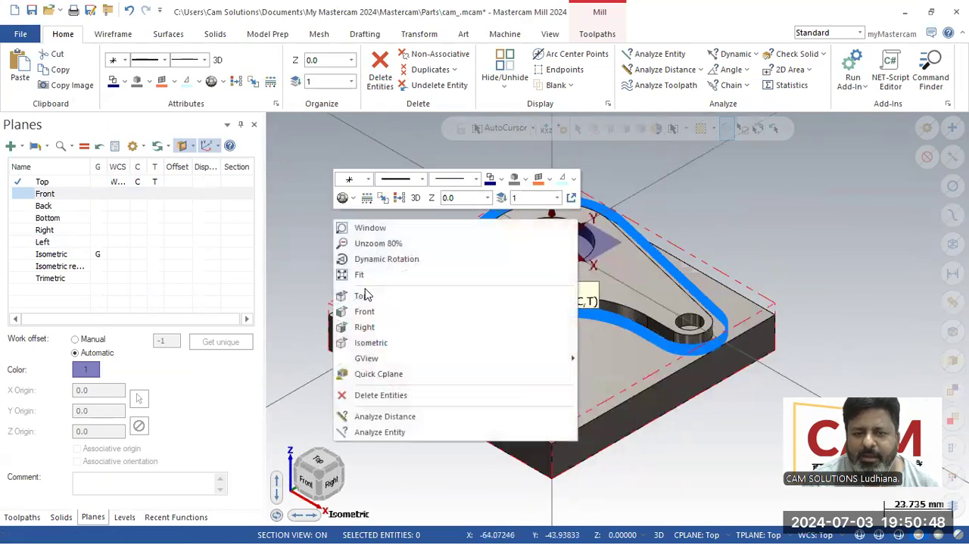
{"action": "left_click", "coordinate": [368, 341]}
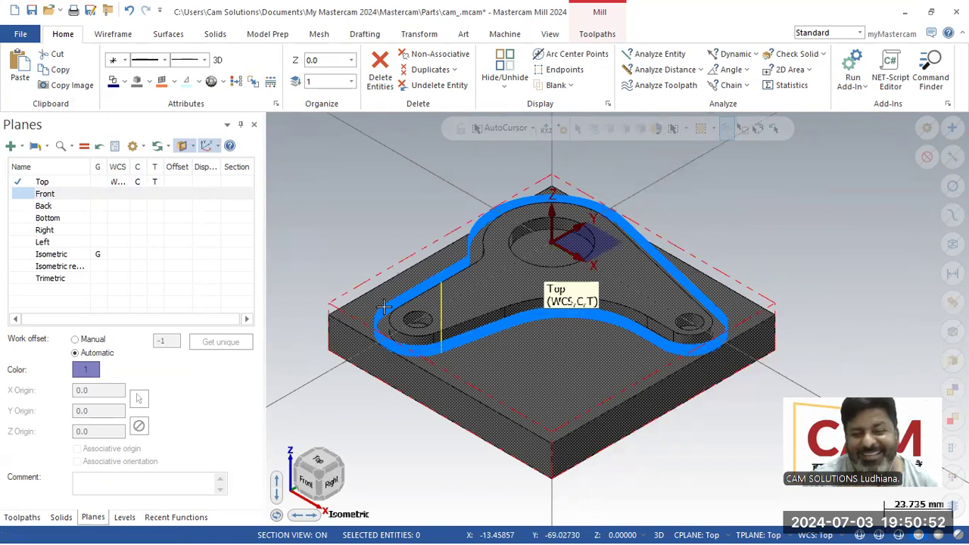
{"action": "right_click", "coordinate": [385, 216]}
{"action": "left_click", "coordinate": [425, 330]}
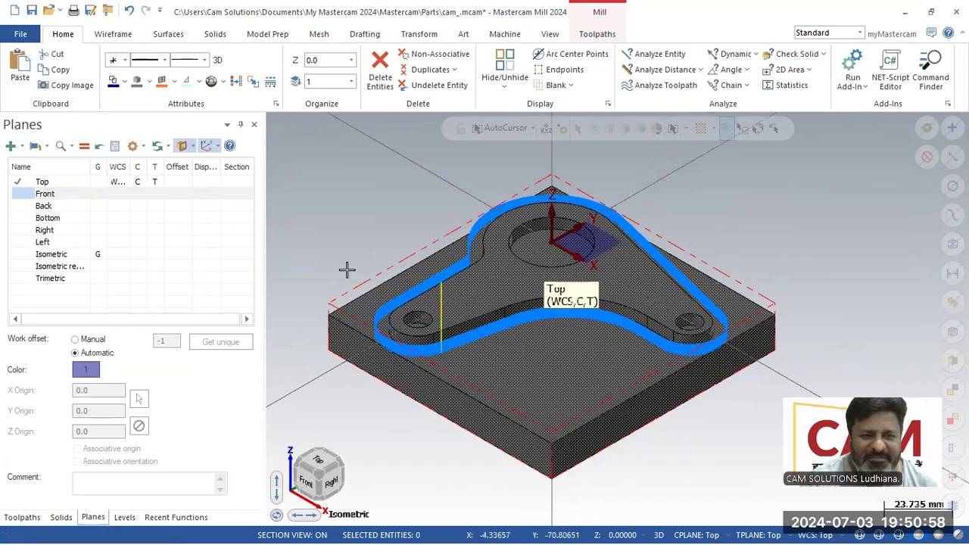
{"action": "left_click", "coordinate": [121, 35]}
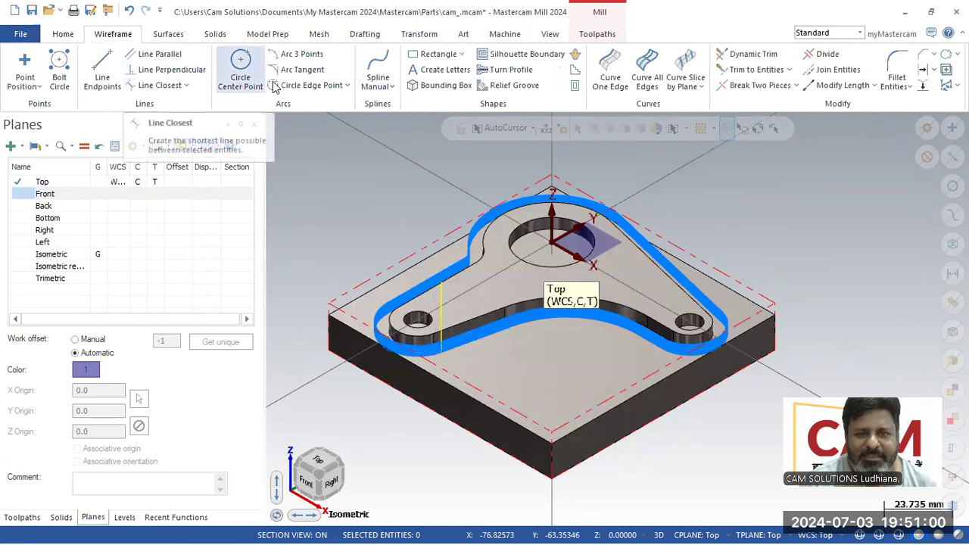
{"action": "left_click", "coordinate": [215, 34]}
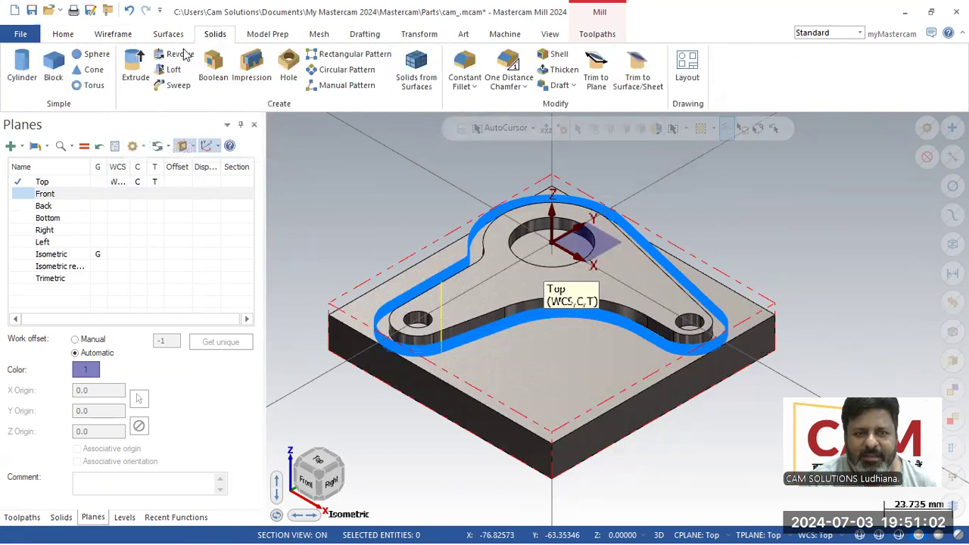
{"action": "left_click", "coordinate": [136, 72]}
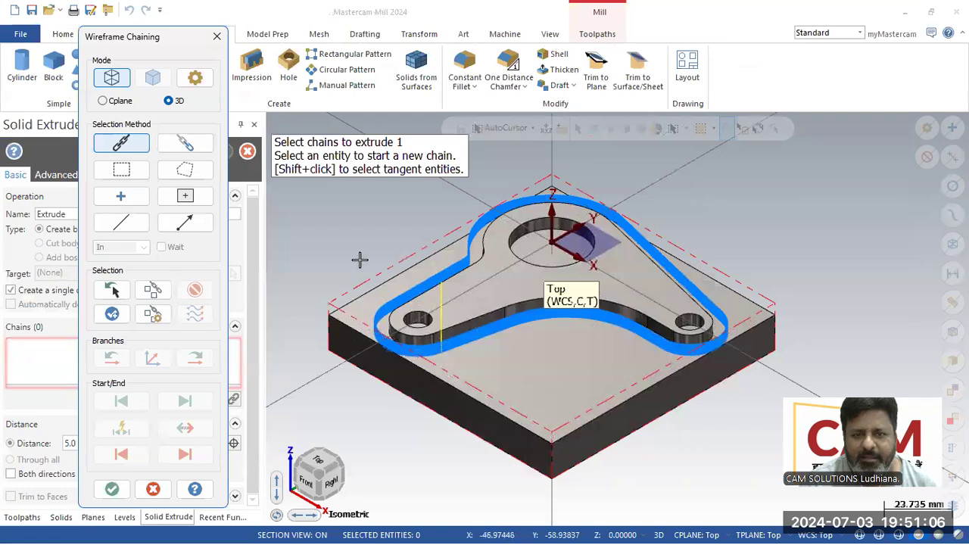
{"action": "left_click", "coordinate": [153, 489]}
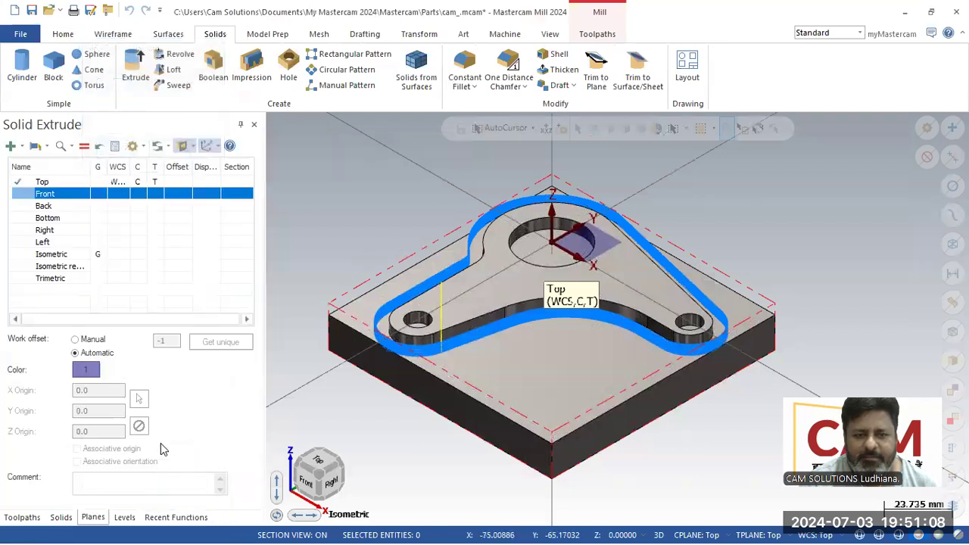
- Try to chain the top outer loop of the raised profile for a 2D Contour toolpath using solid chaining
{"action": "left_click", "coordinate": [598, 35]}
{"action": "left_click", "coordinate": [218, 86]}
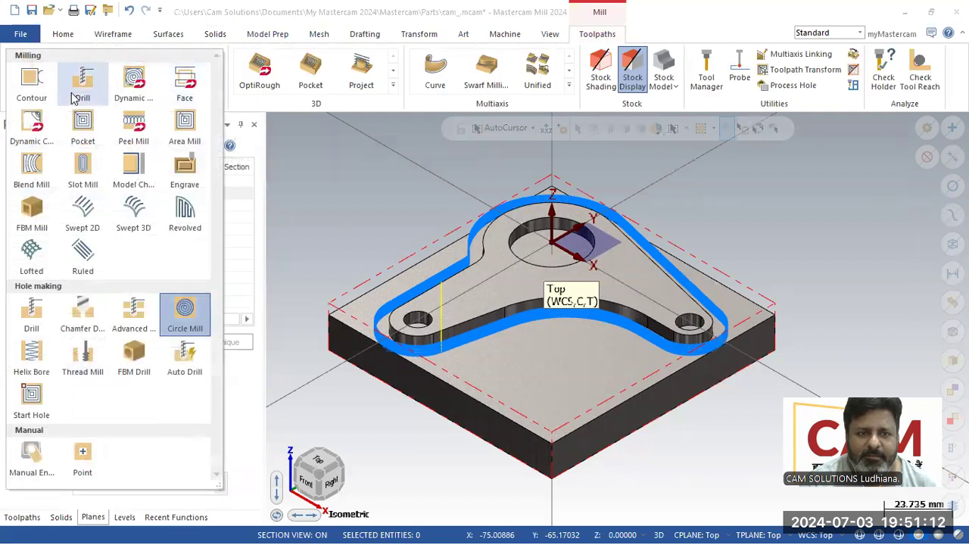
{"action": "left_click", "coordinate": [30, 85]}
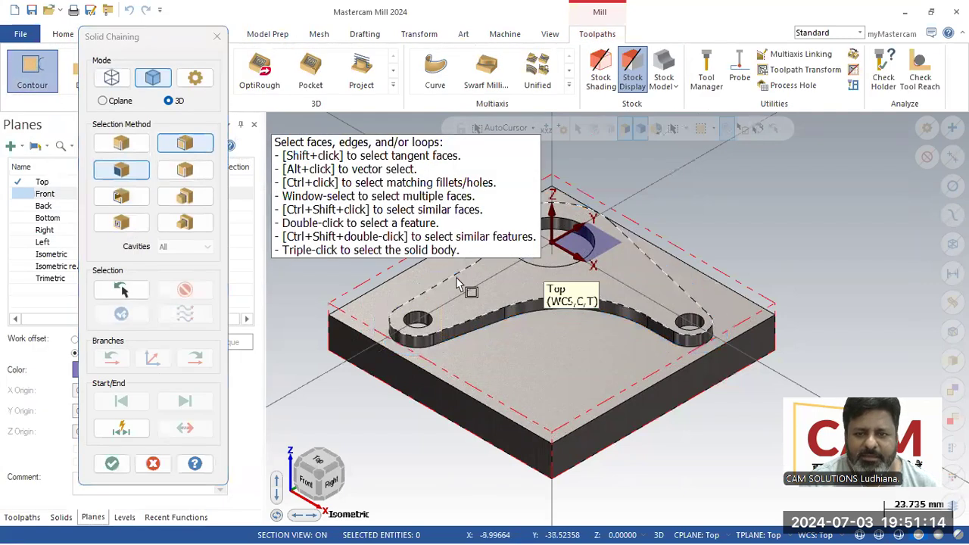
{"action": "left_click", "coordinate": [457, 282]}
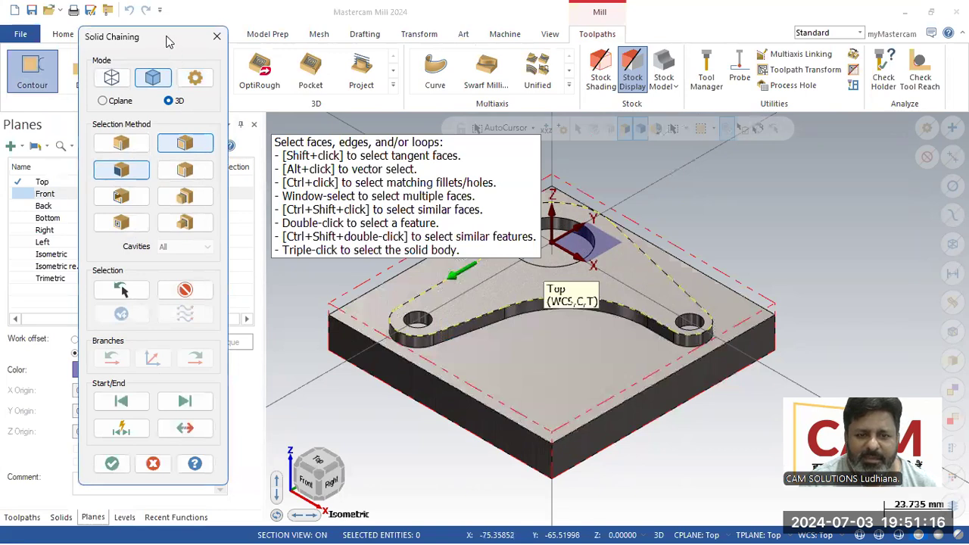
{"action": "left_click_drag", "start_coordinate": [170, 39], "coordinate": [160, 145]}
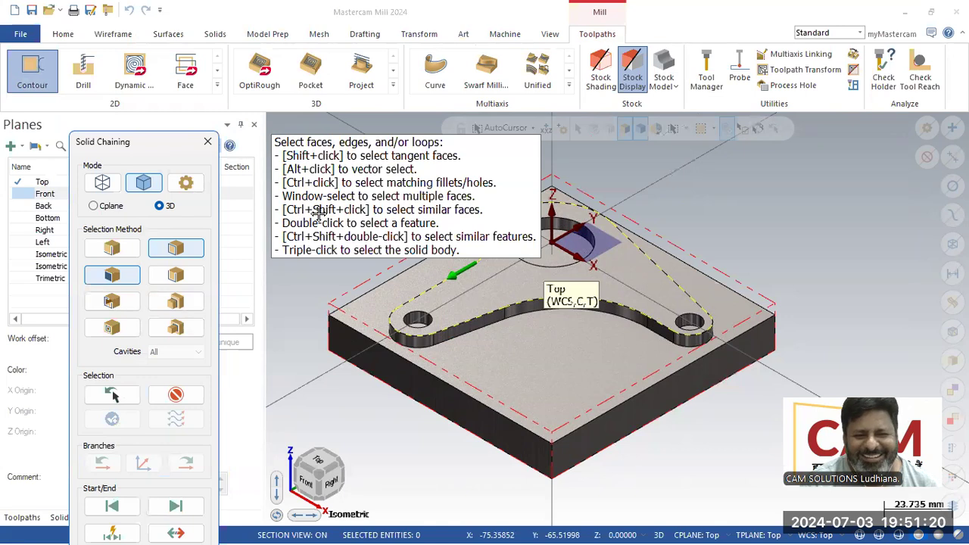
{"action": "left_click_drag", "start_coordinate": [146, 146], "coordinate": [146, 37]}
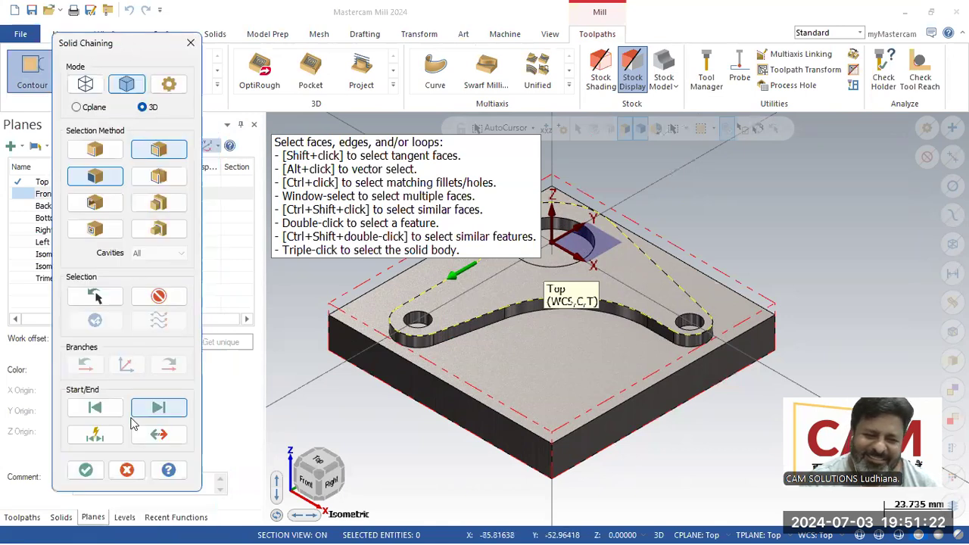
{"action": "left_click", "coordinate": [125, 463]}
{"action": "left_click", "coordinate": [545, 311]}
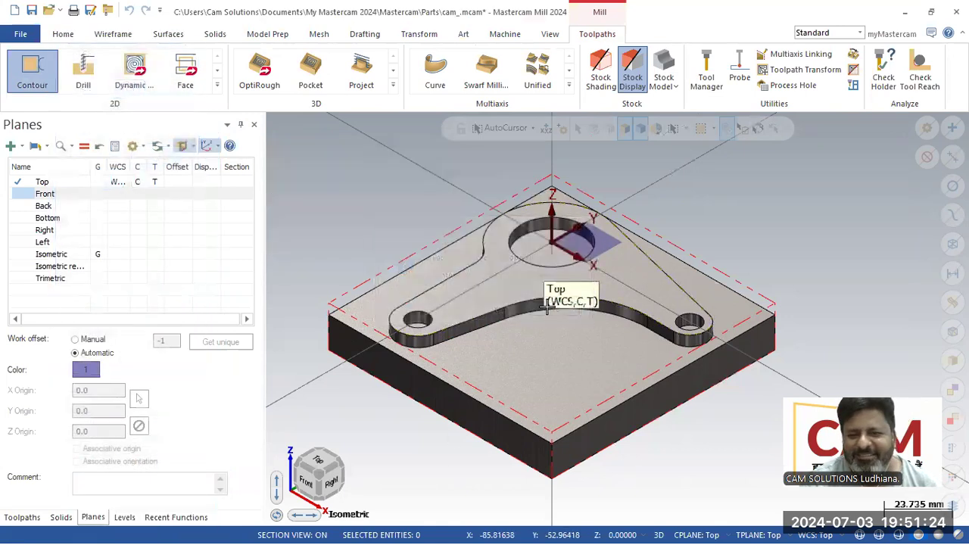